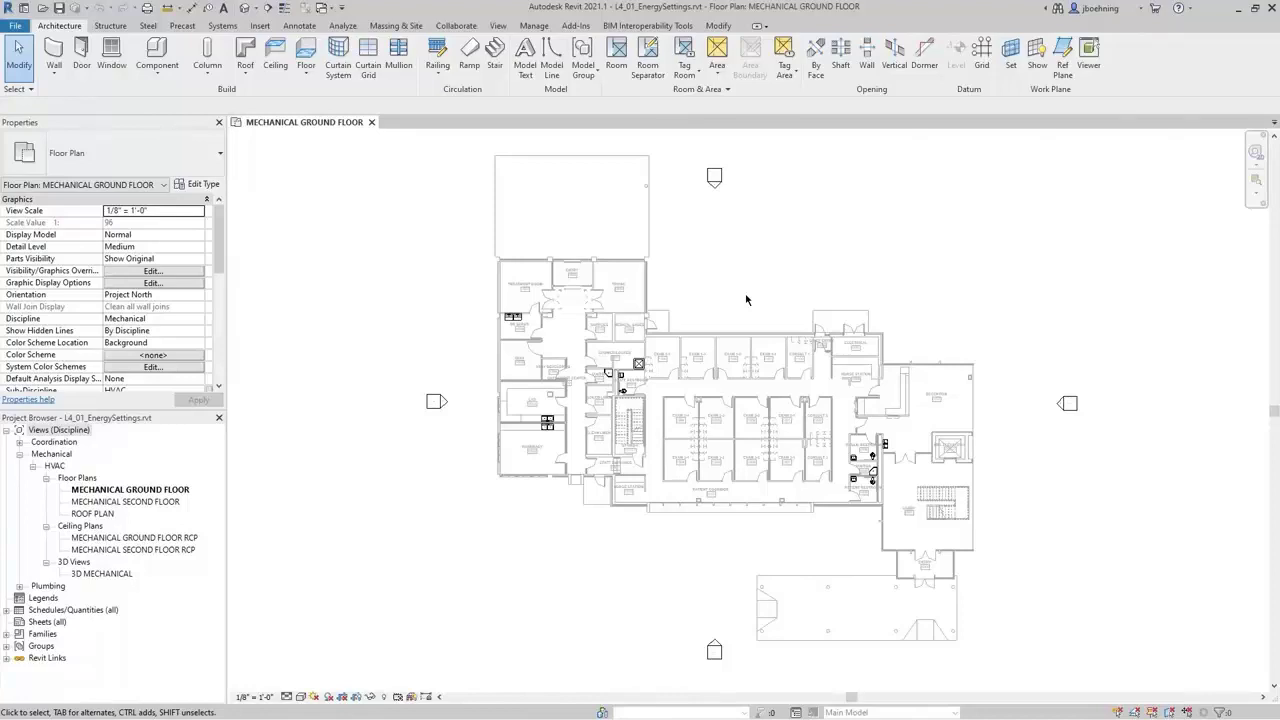
- Open the energy settings and set the Mode to Use Conceptual Masses and Building Elements
left_click(344, 28)
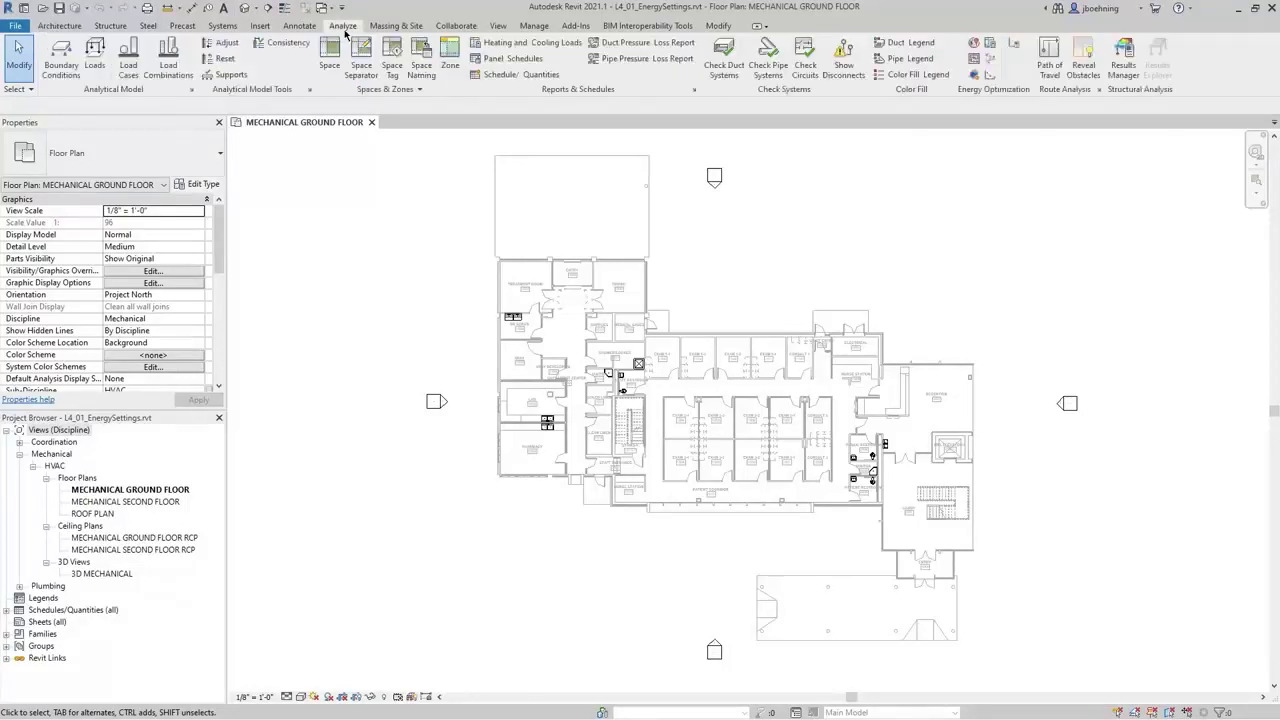
left_click(1013, 46)
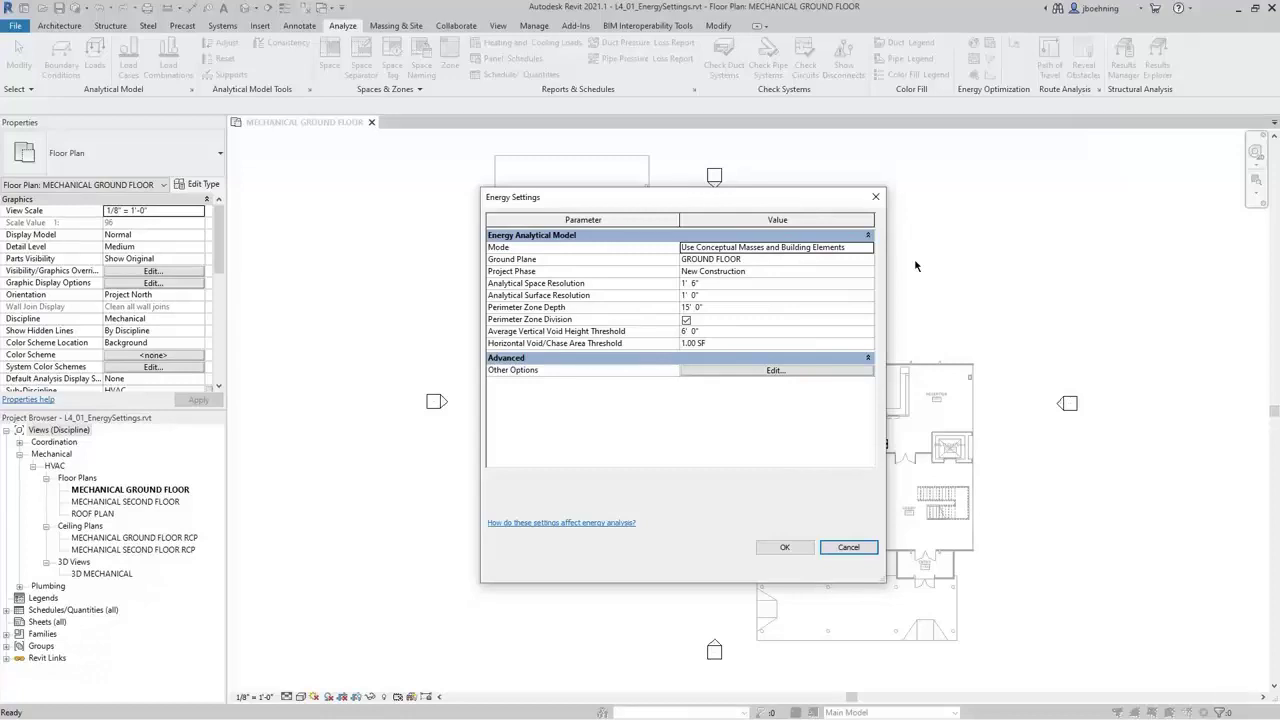
left_click(860, 251)
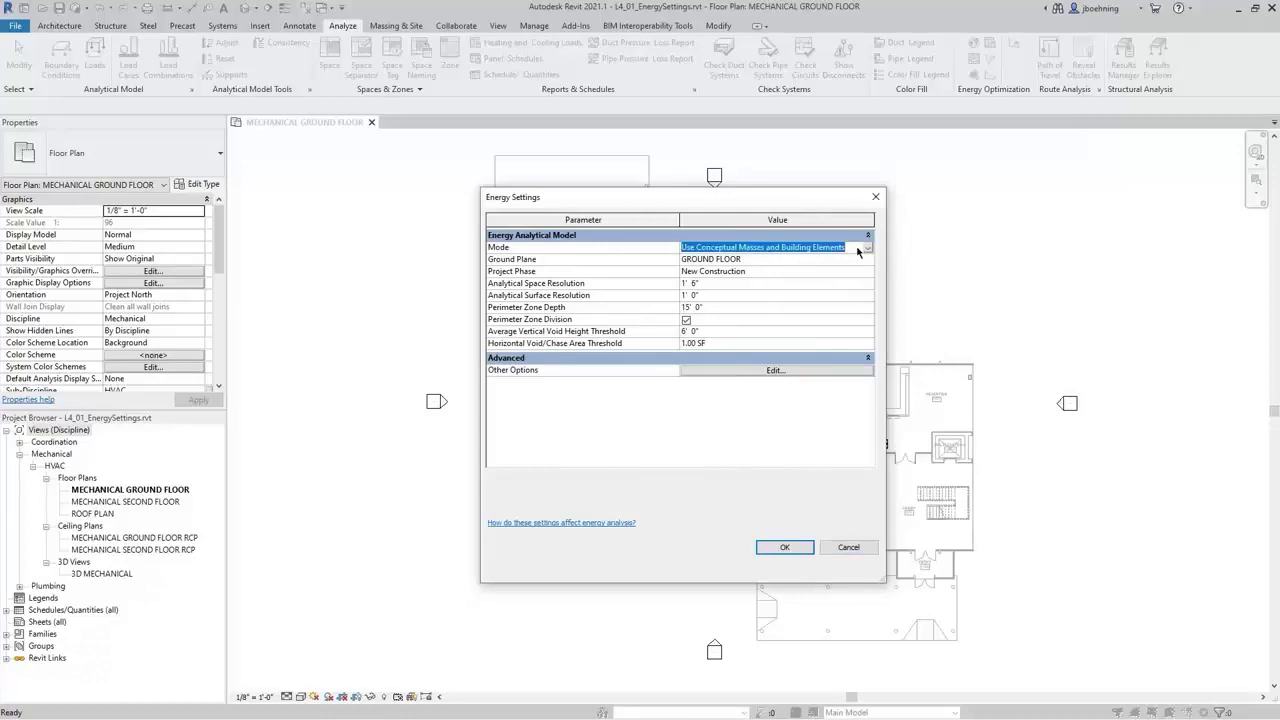
left_click(867, 251)
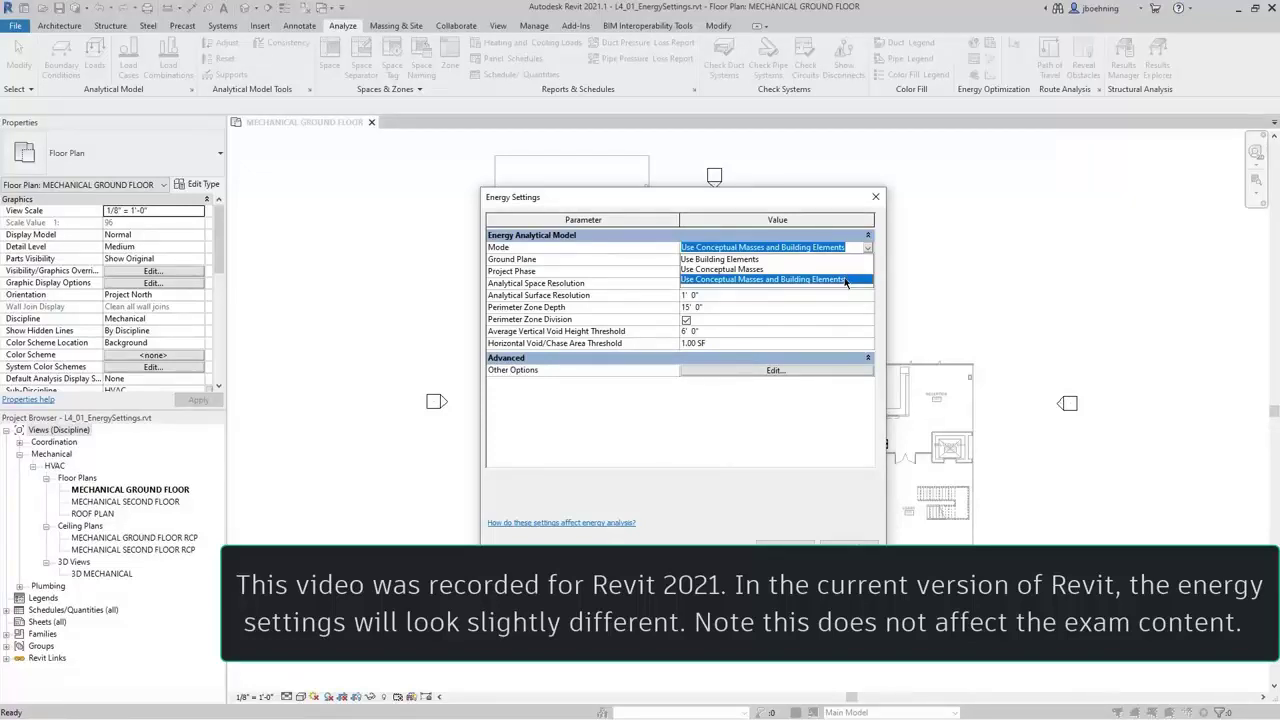
left_click(845, 280)
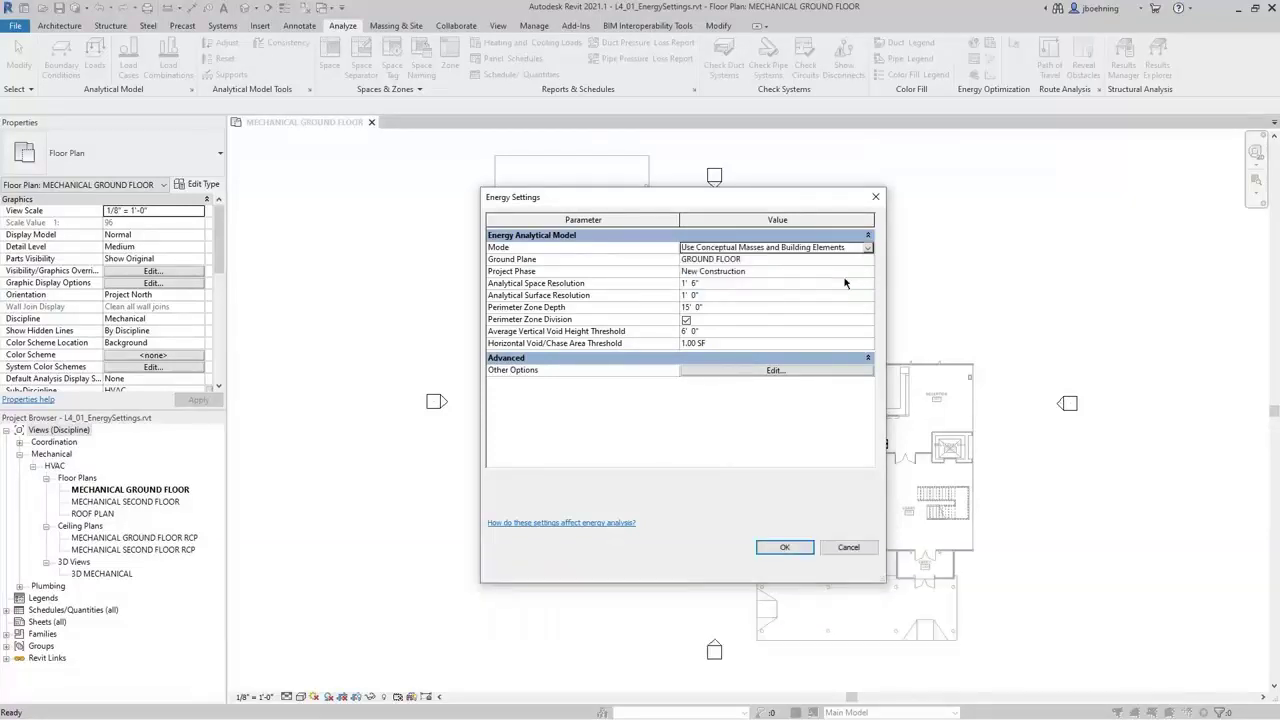
- Examine the available Ground Plane levels and Project Phase options in the energy settings
left_click(840, 260)
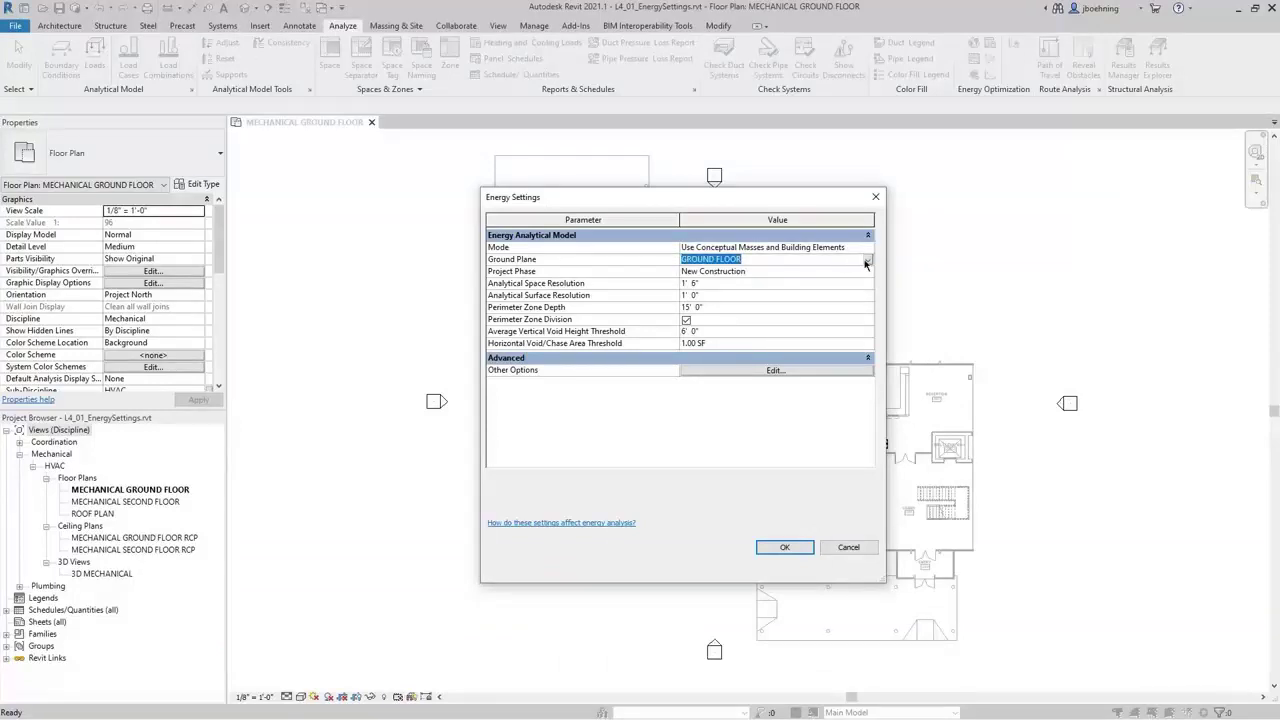
left_click(868, 260)
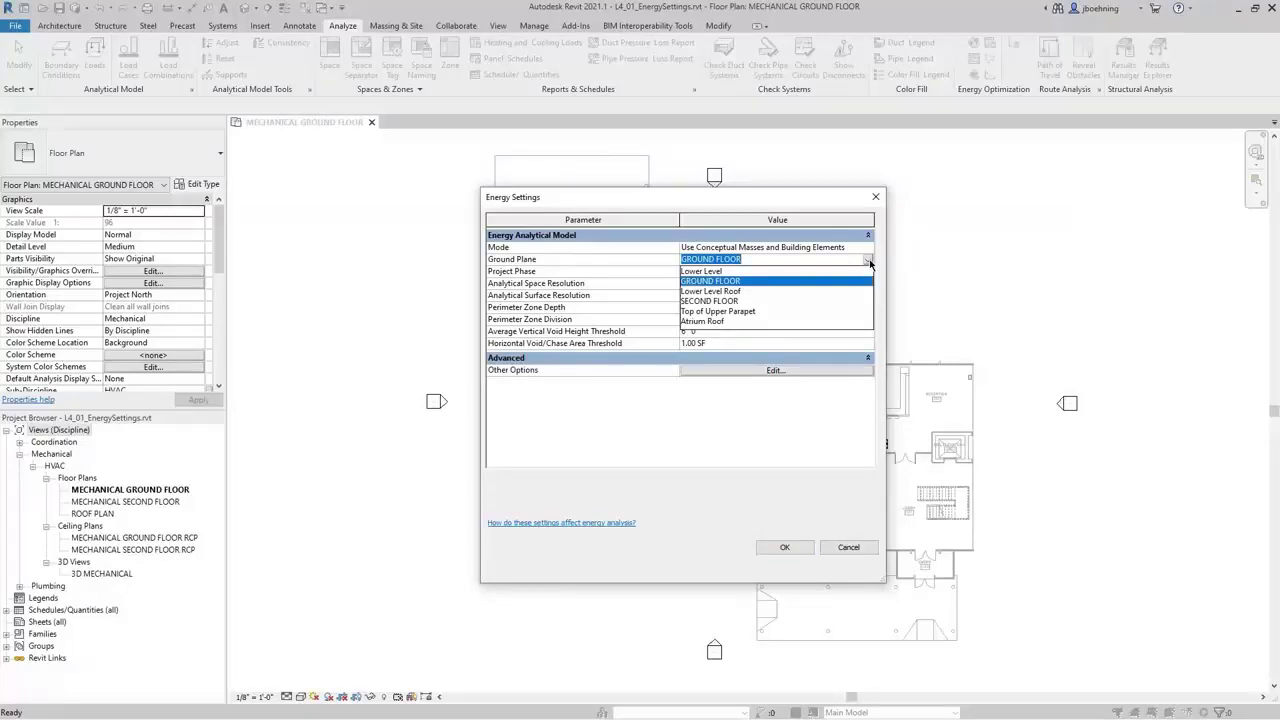
left_click(870, 261)
left_click(834, 273)
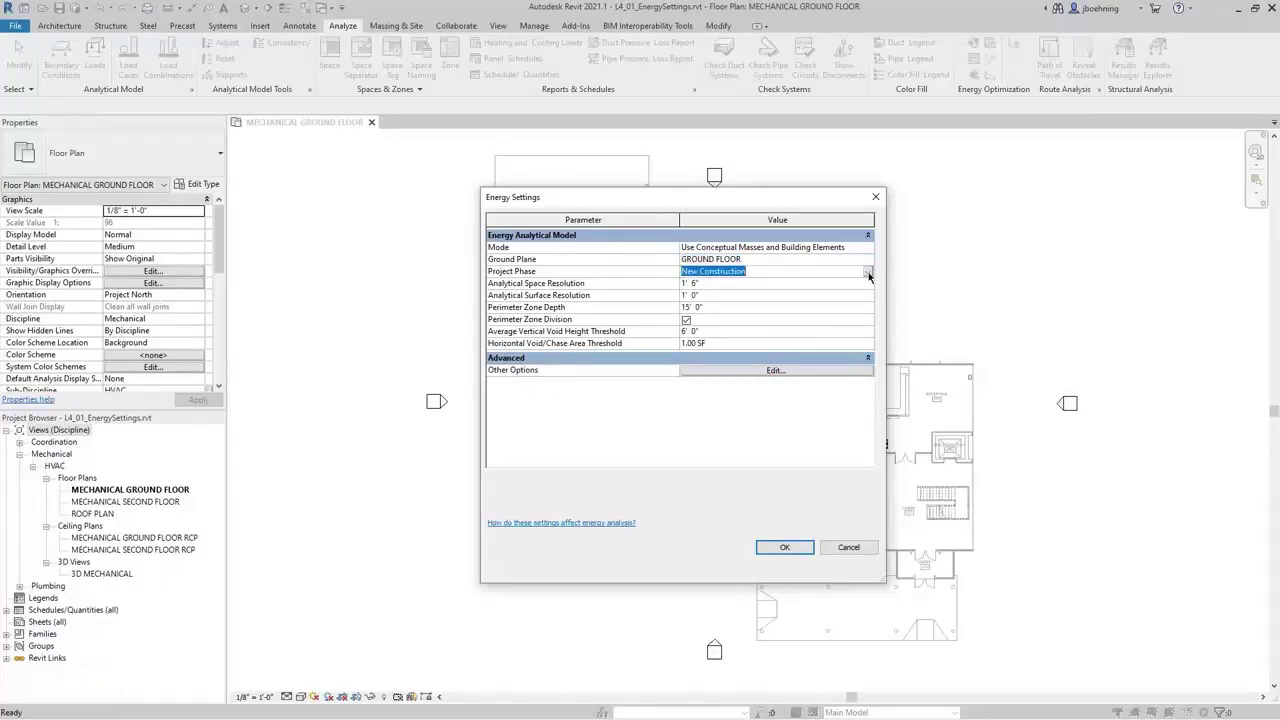
left_click(867, 272)
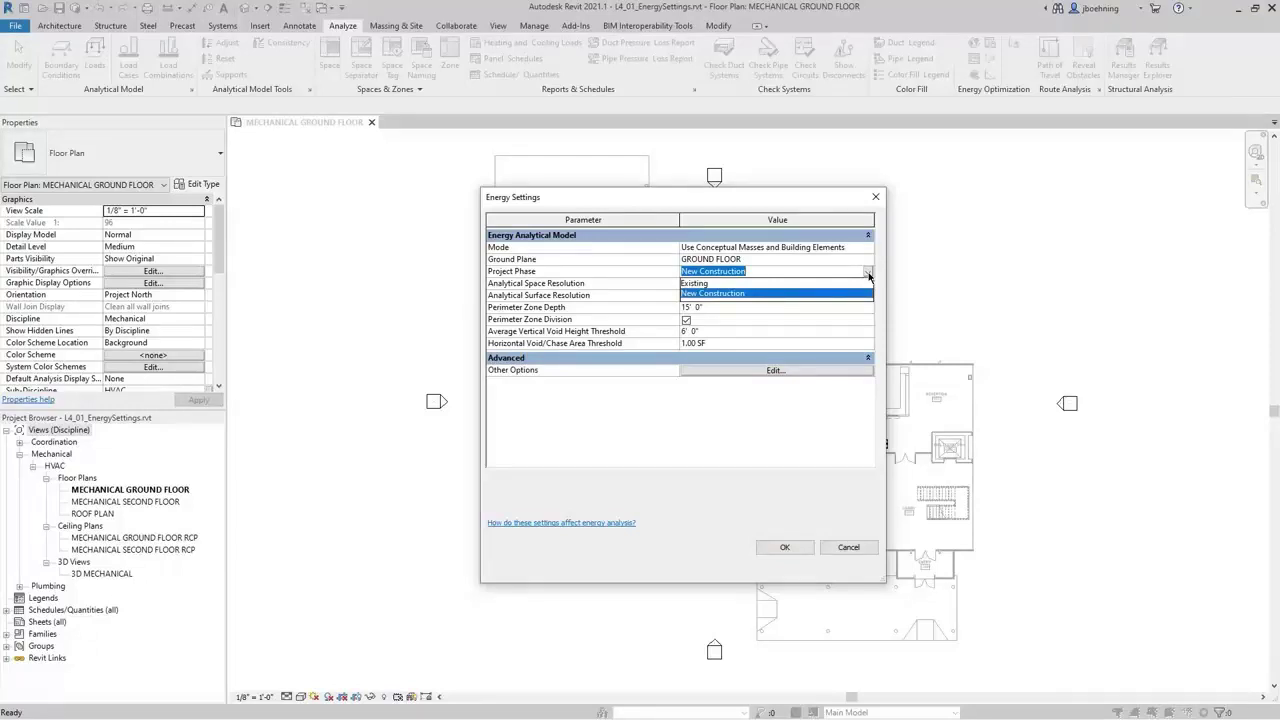
left_click(868, 275)
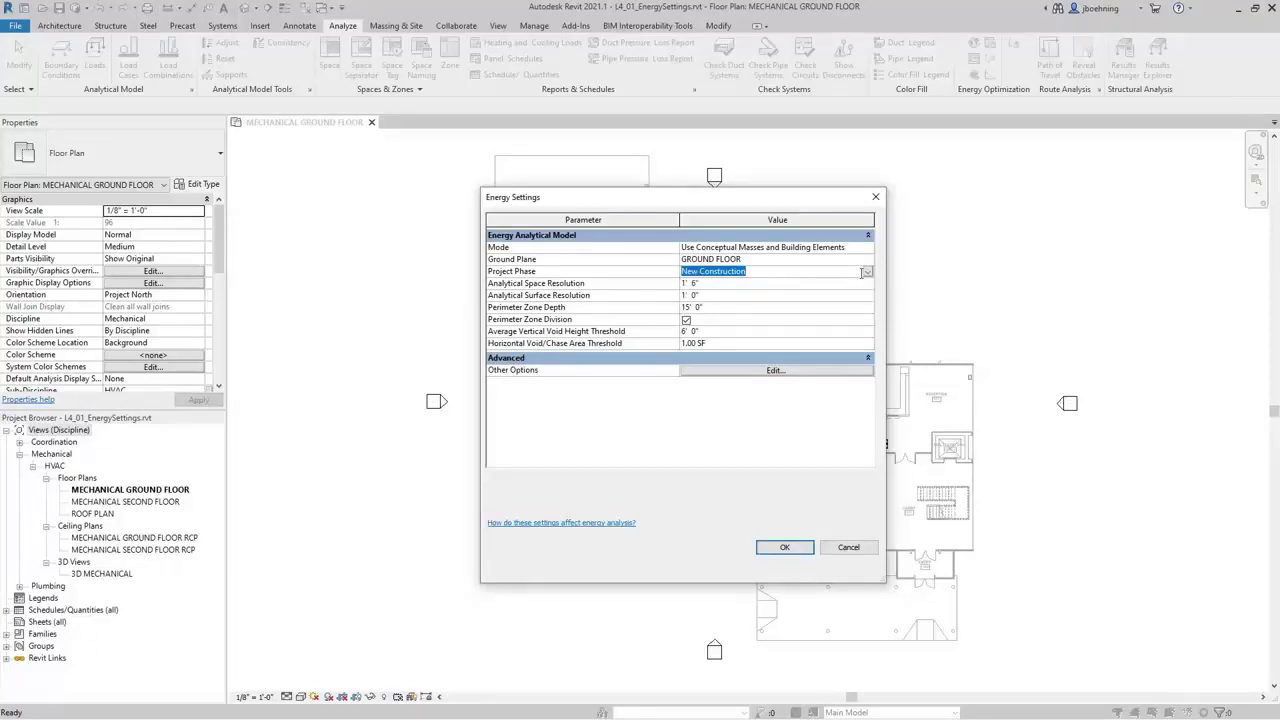
- Examine the analytical space and surface resolutions, perimeter zone depth, and the void height and void/chase area thresholds
left_click(843, 285)
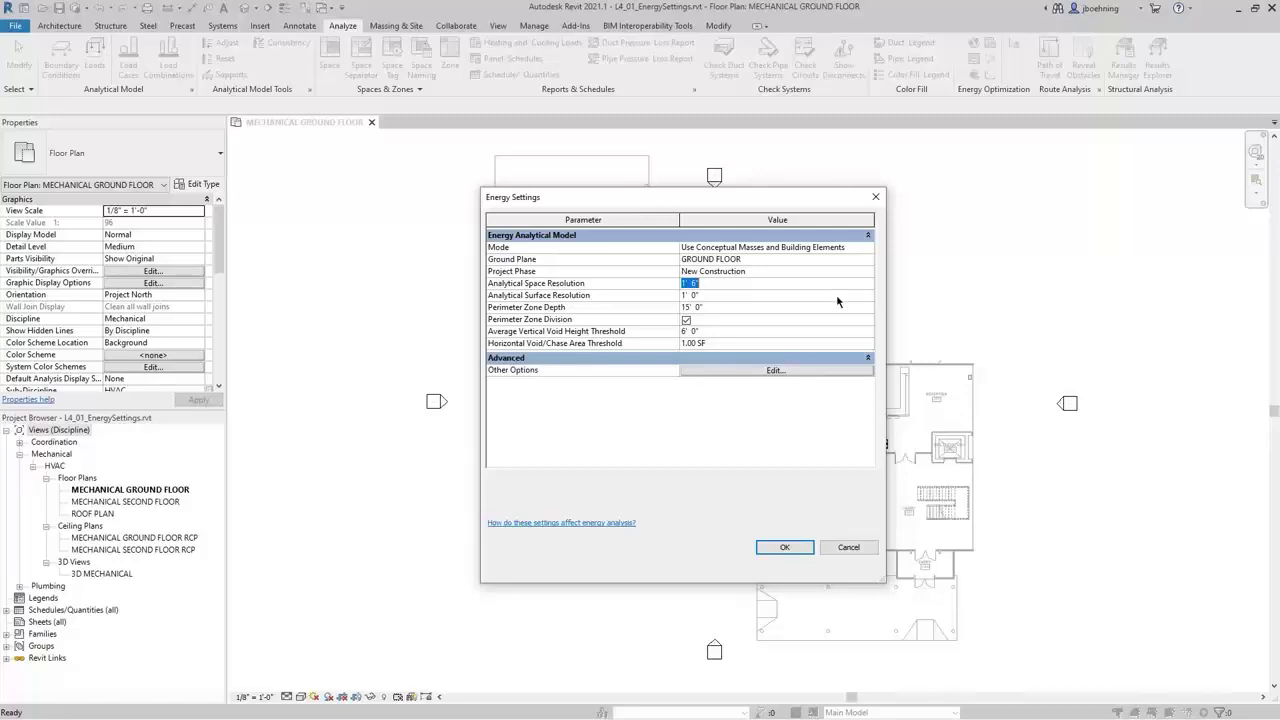
left_click(836, 295)
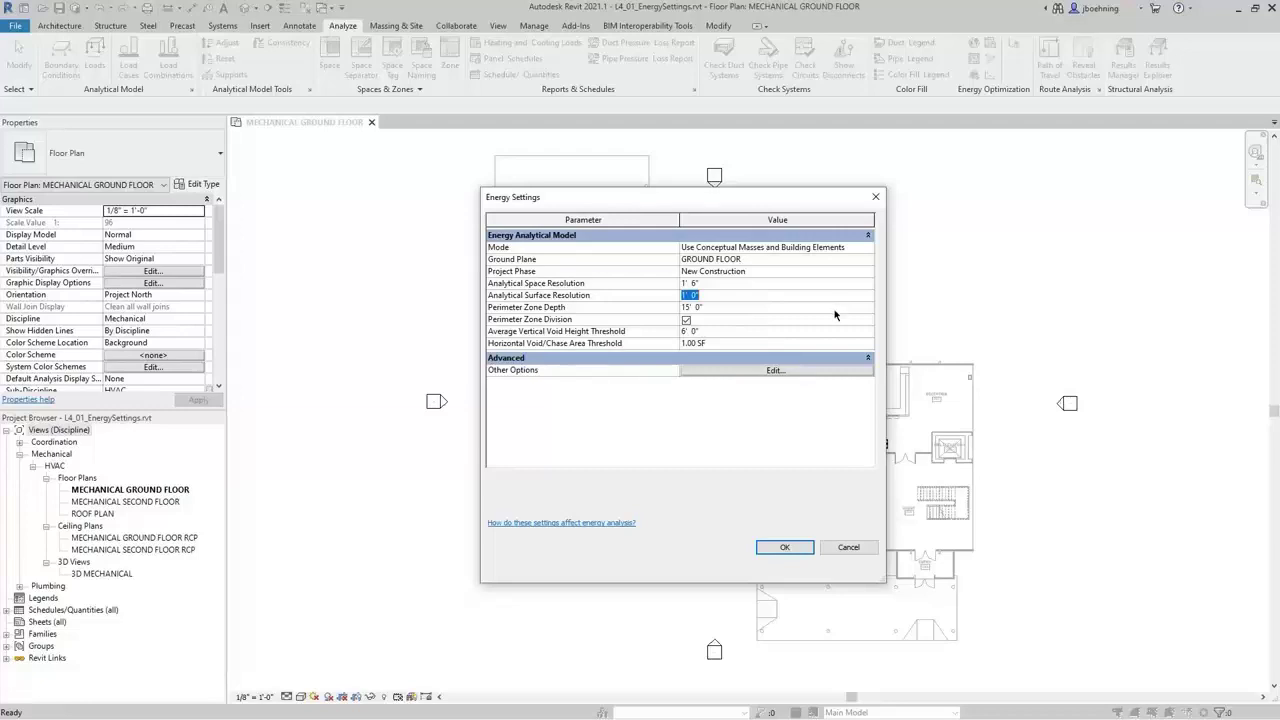
left_click(836, 310)
left_click(819, 336)
left_click(819, 346)
- Open the advanced energy options and examine the target glazing and skylight percentages and the Export Category choices
left_click(799, 375)
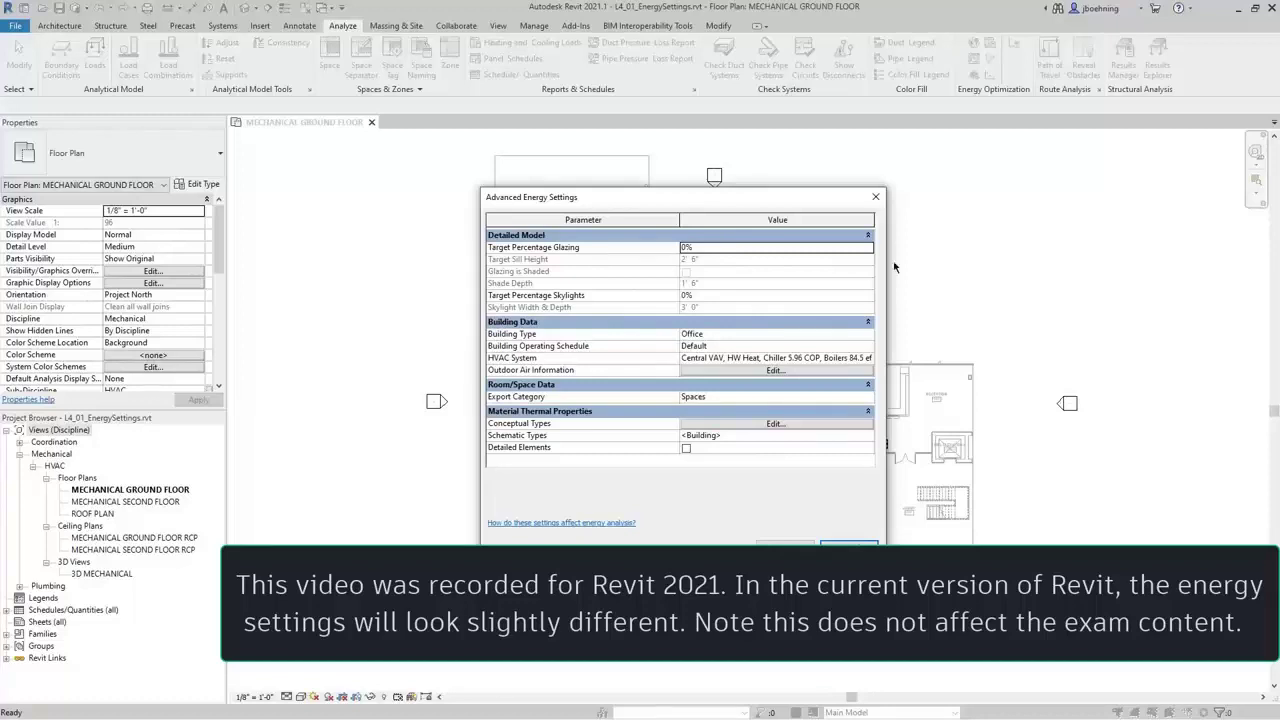
left_click(800, 250)
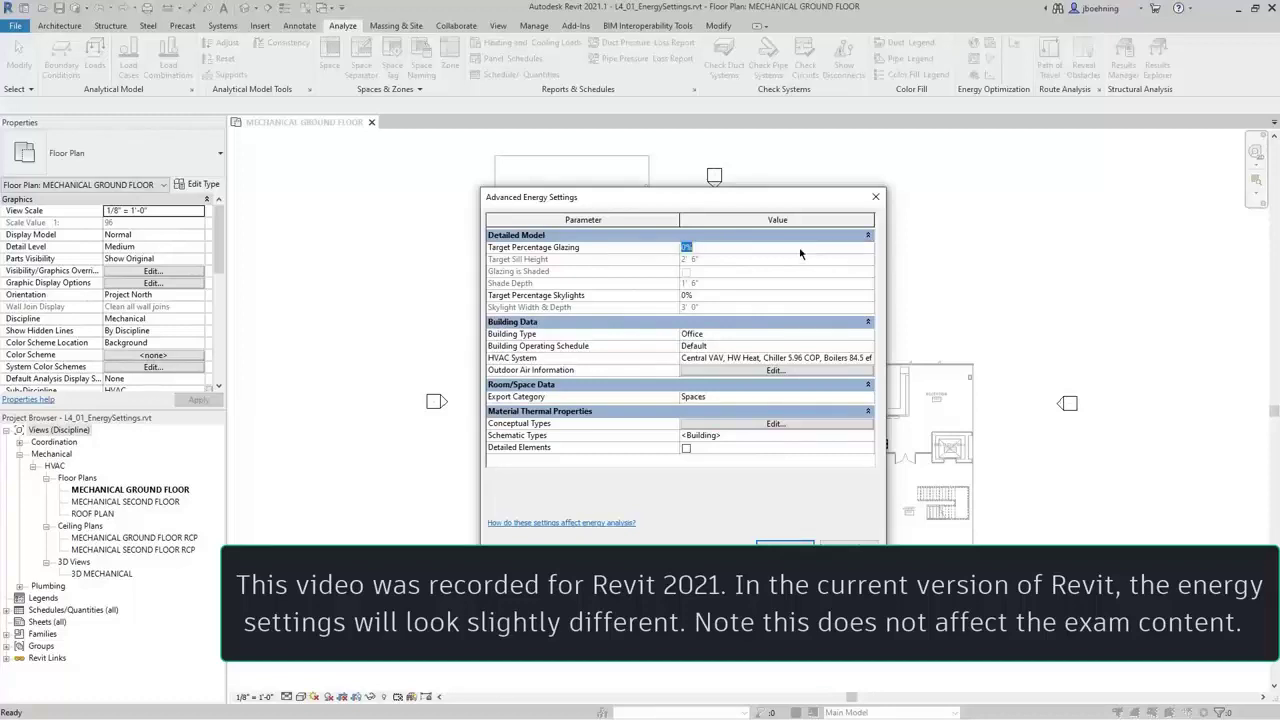
left_click(781, 297)
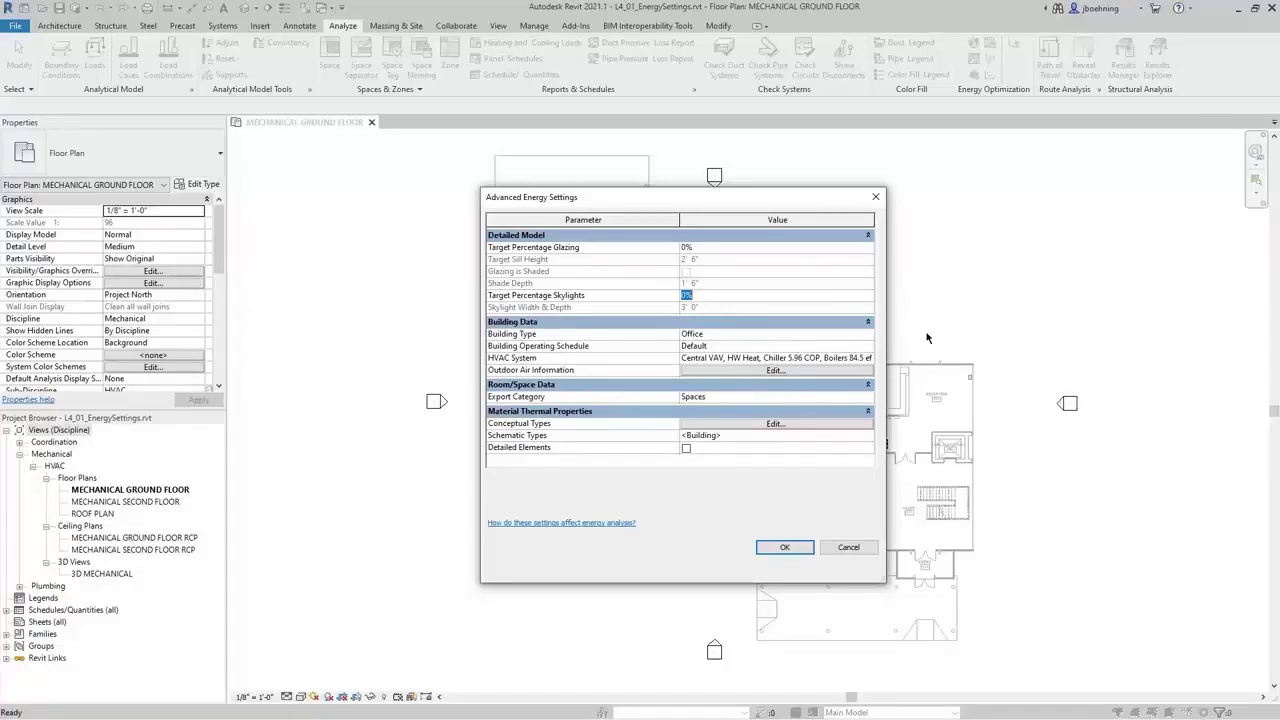
left_click(793, 398)
left_click(867, 398)
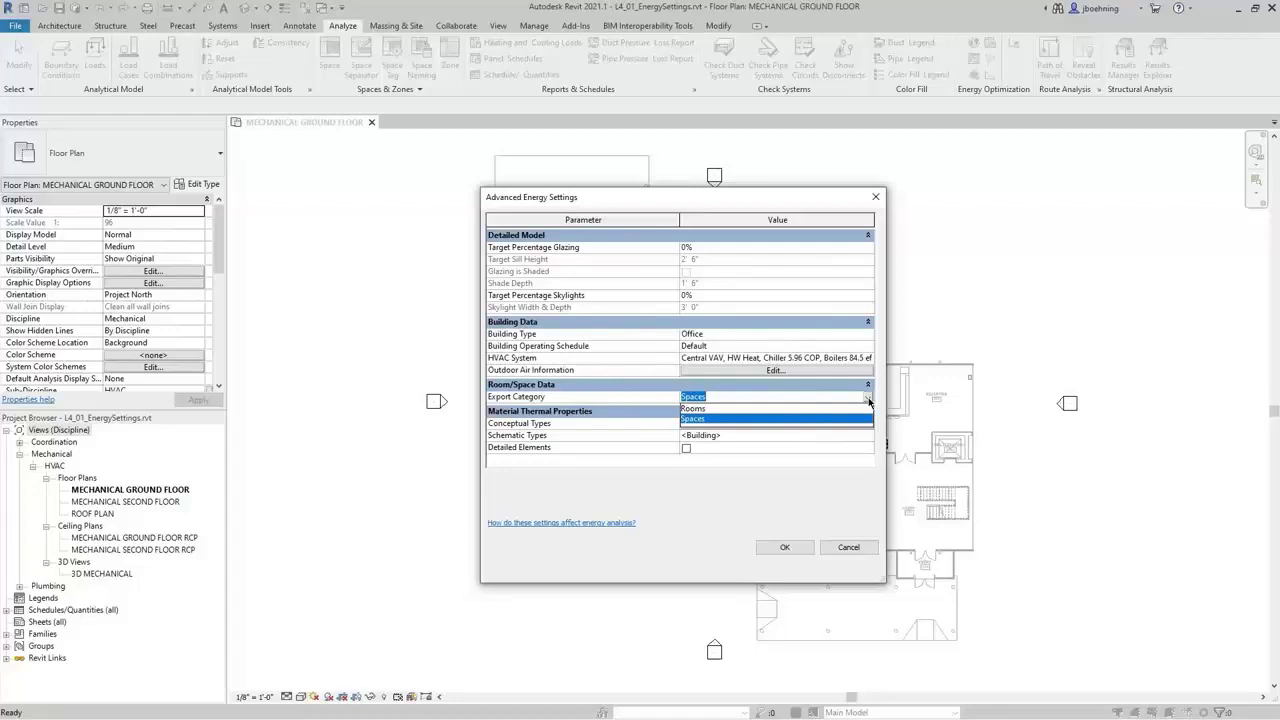
left_click(867, 399)
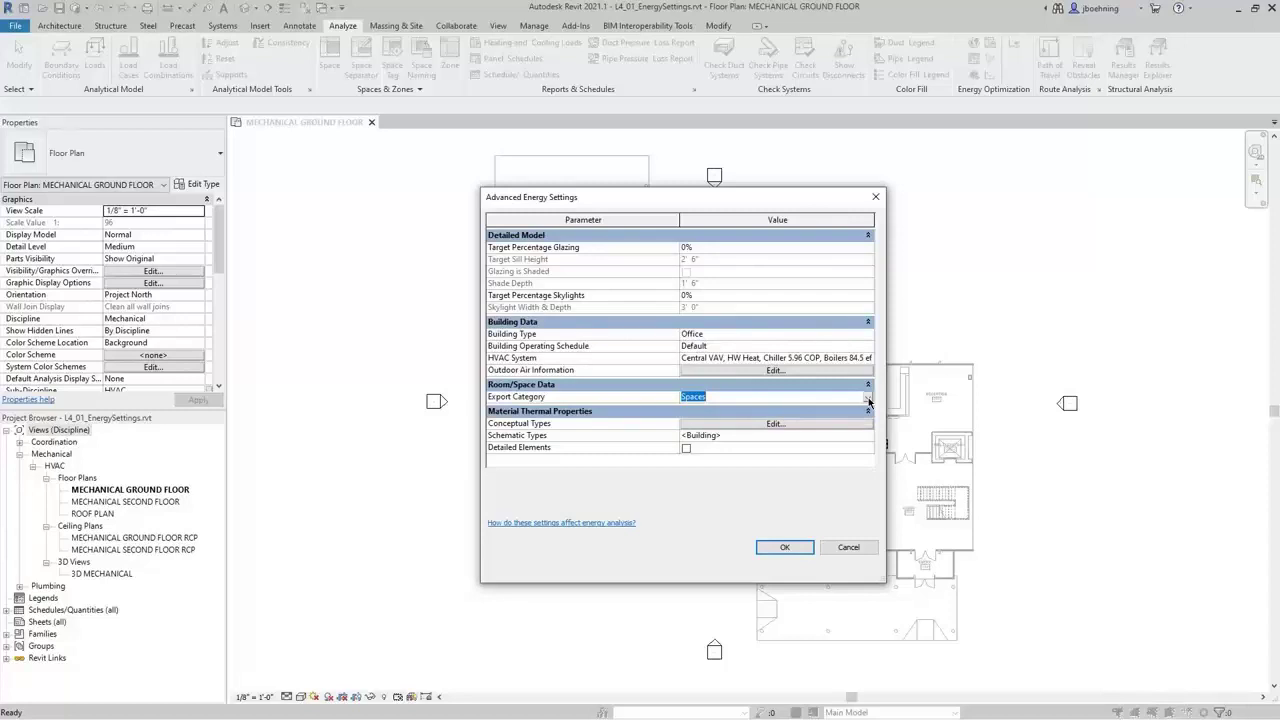
left_click(867, 399)
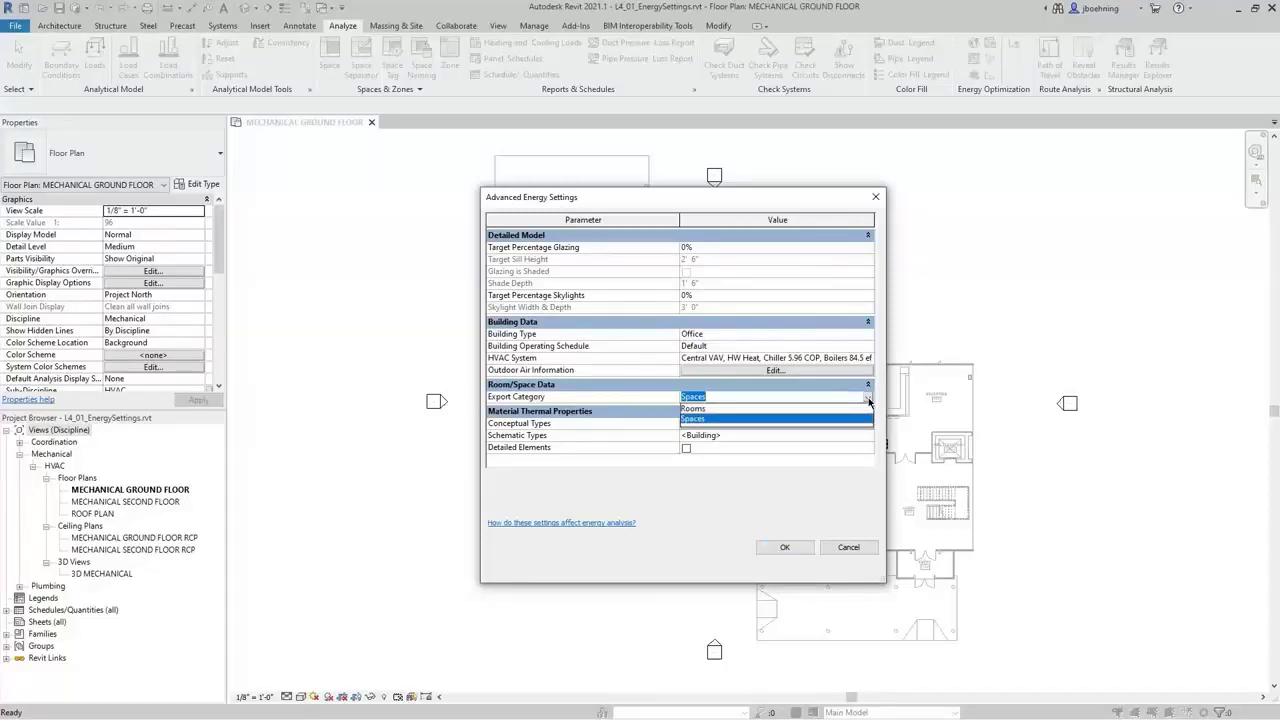
left_click(868, 399)
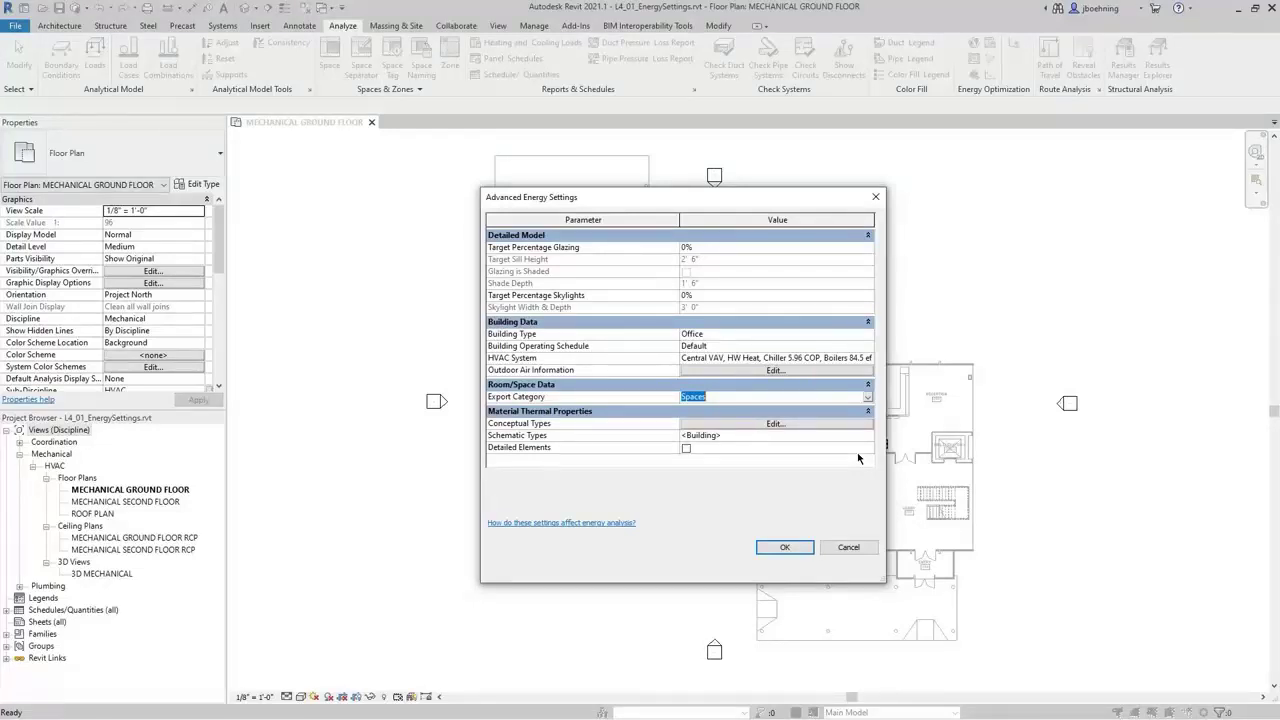
- Toggle the Detailed Elements option under Material Thermal Properties and accept both the advanced and main energy settings
left_click(686, 448)
left_click(686, 448)
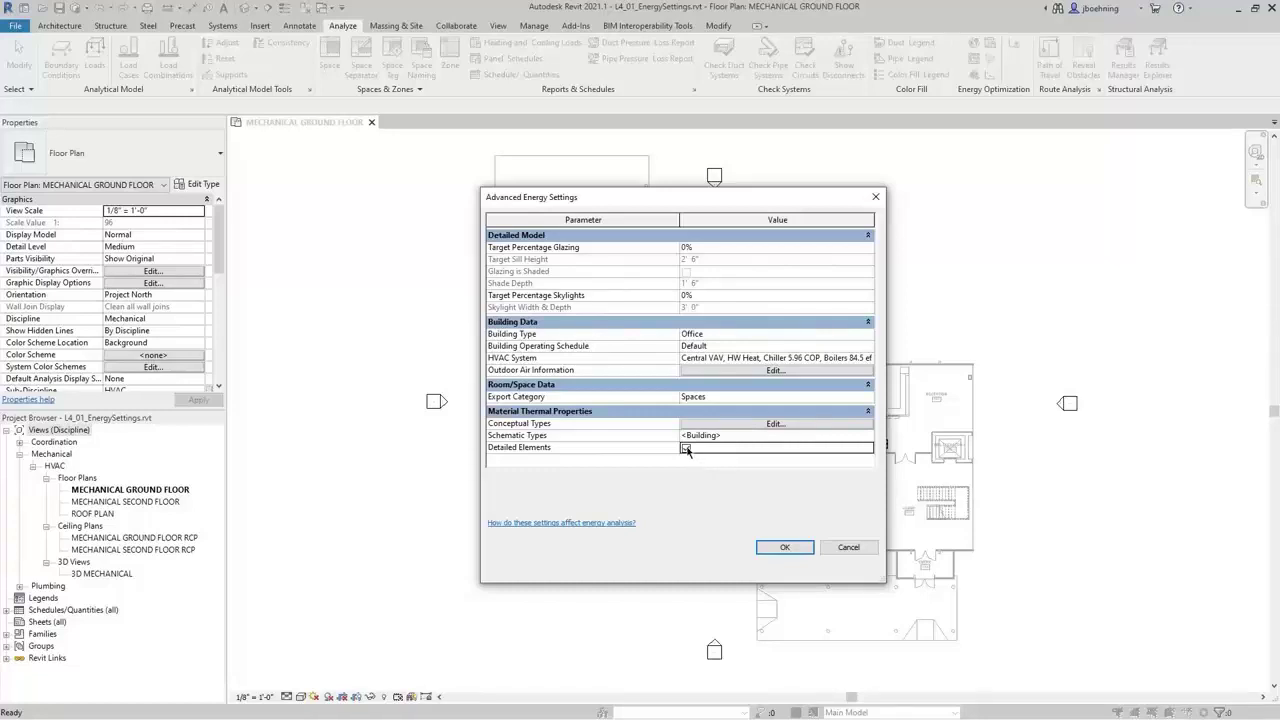
left_click(686, 448)
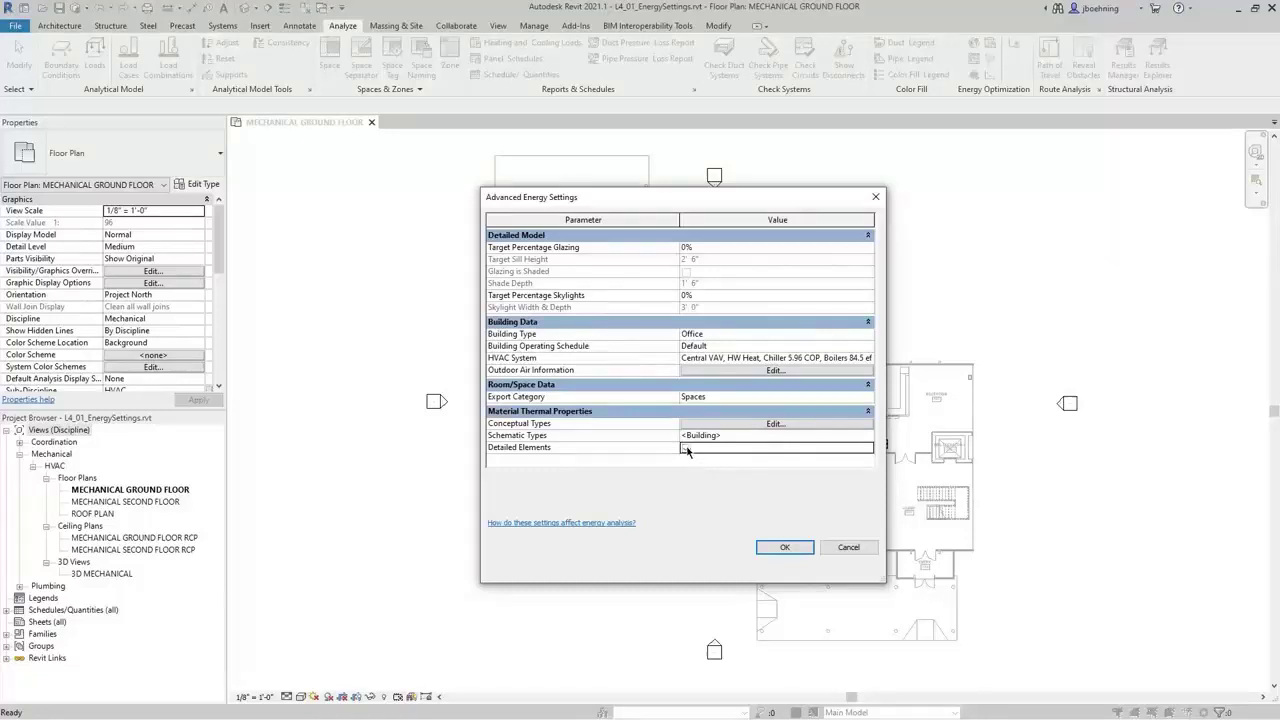
left_click(787, 548)
left_click(787, 548)
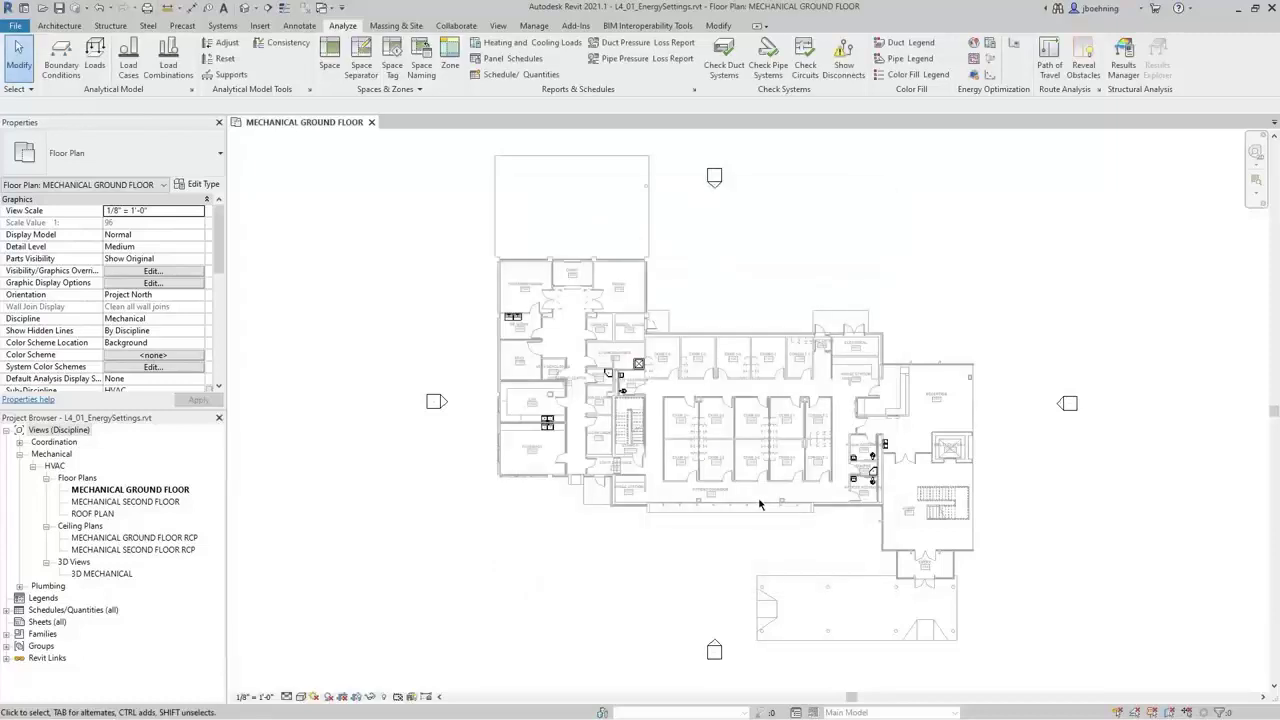
- Select the EXAM 1-4 space, examine its Energy Analysis properties and open its Space Type settings
scroll(685, 357, "up", 4)
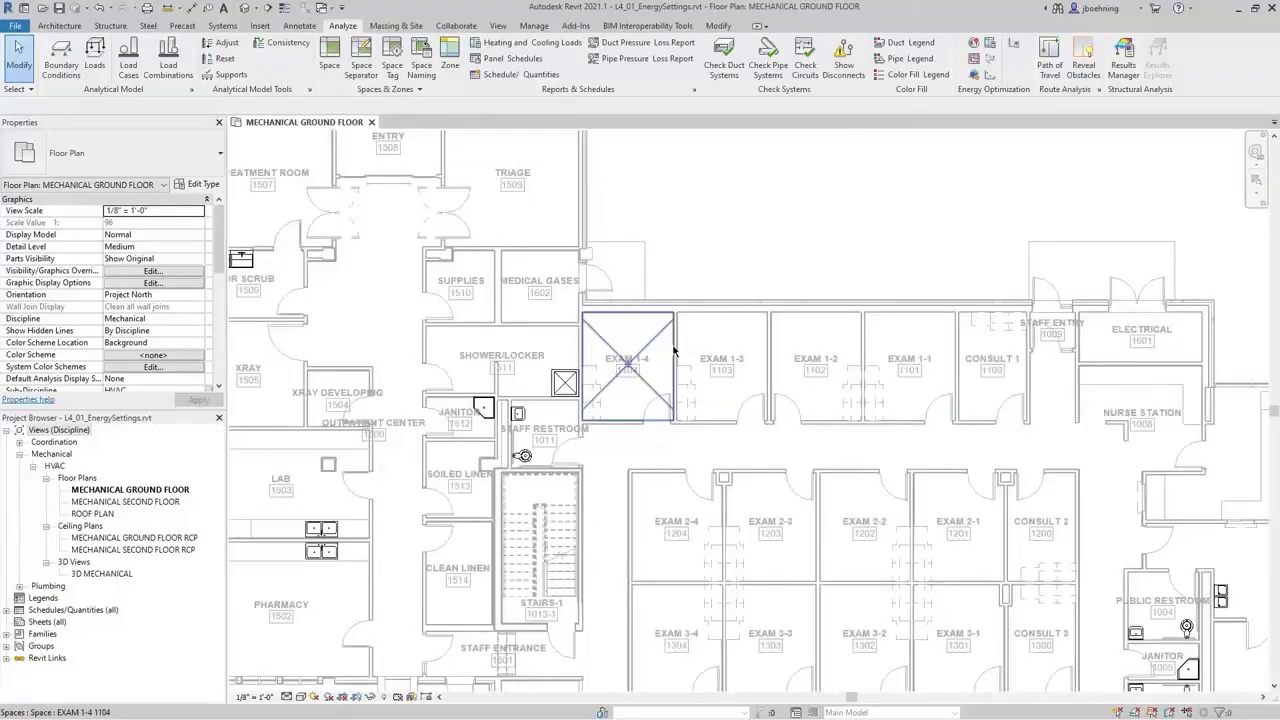
left_click(673, 350)
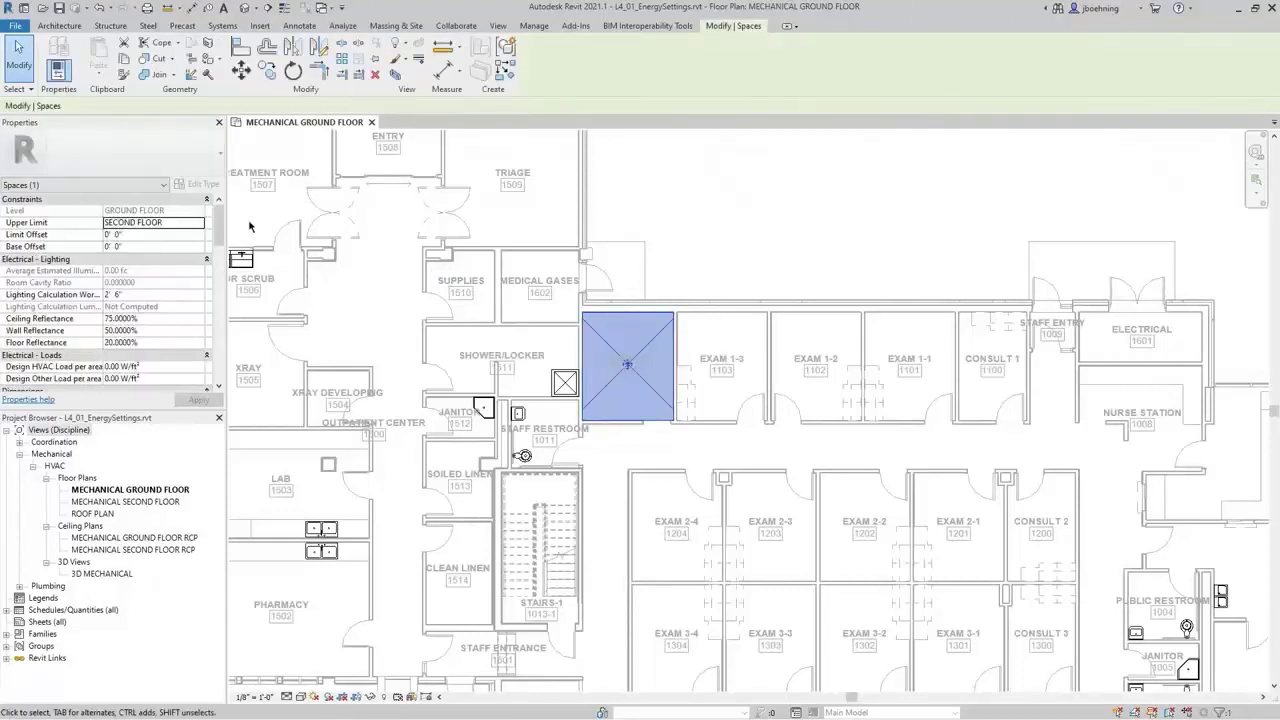
scroll(205, 297, "down", 5)
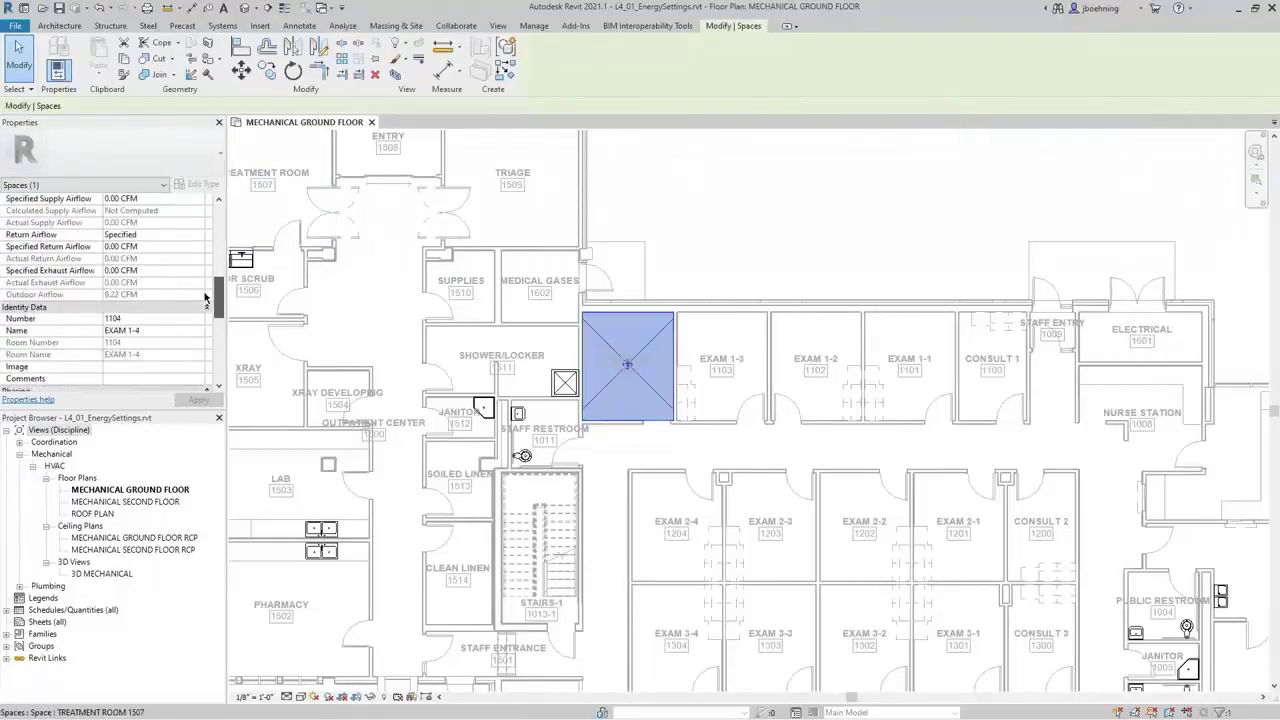
scroll(205, 297, "down", 10)
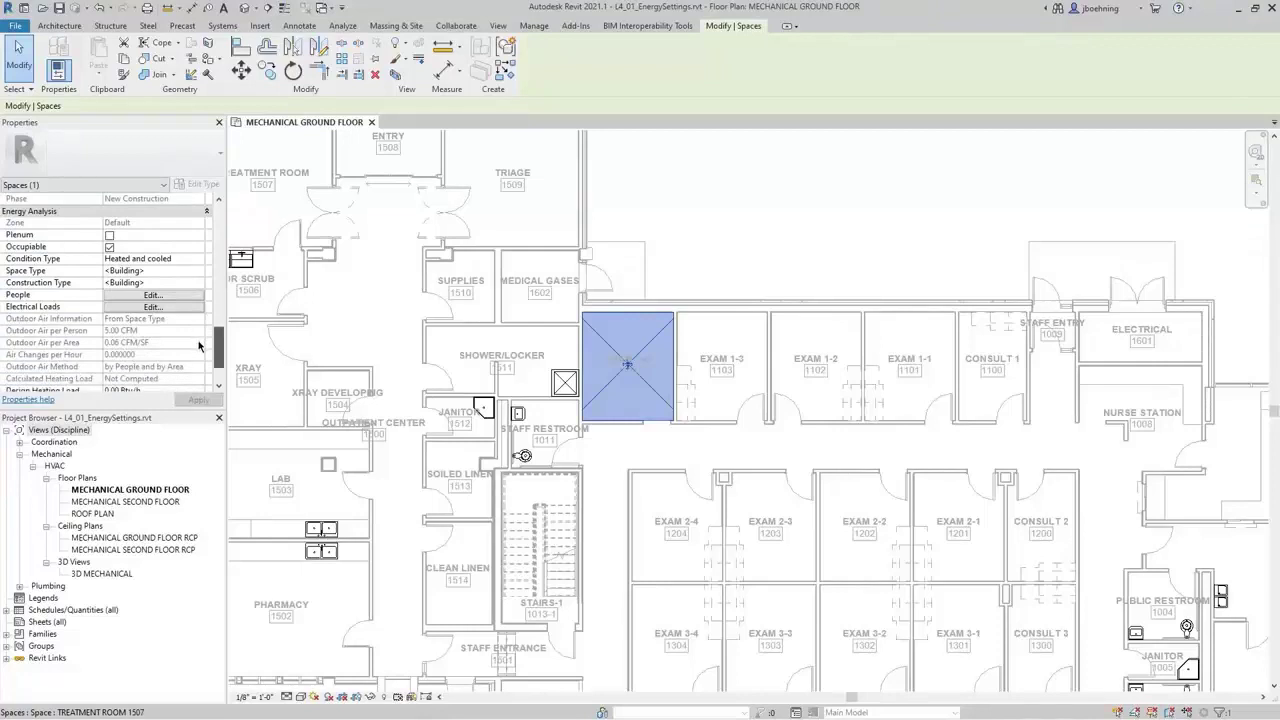
scroll(199, 346, "down", 1)
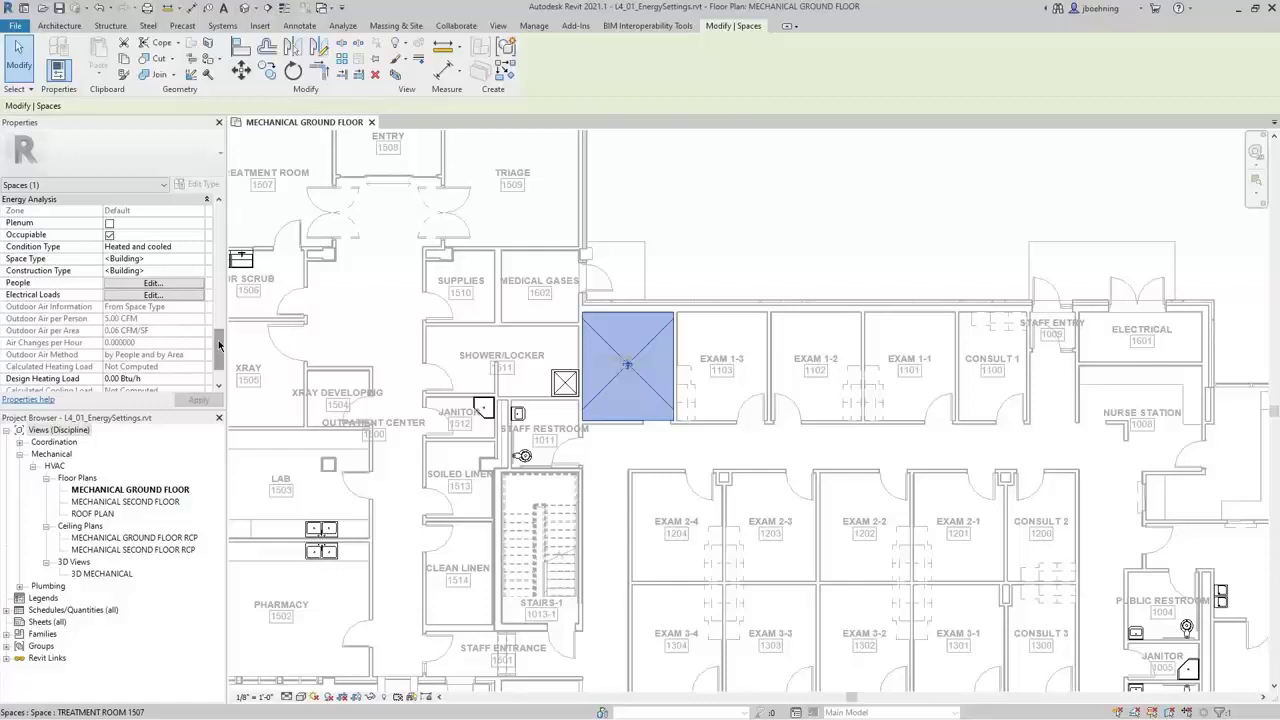
left_click(166, 259)
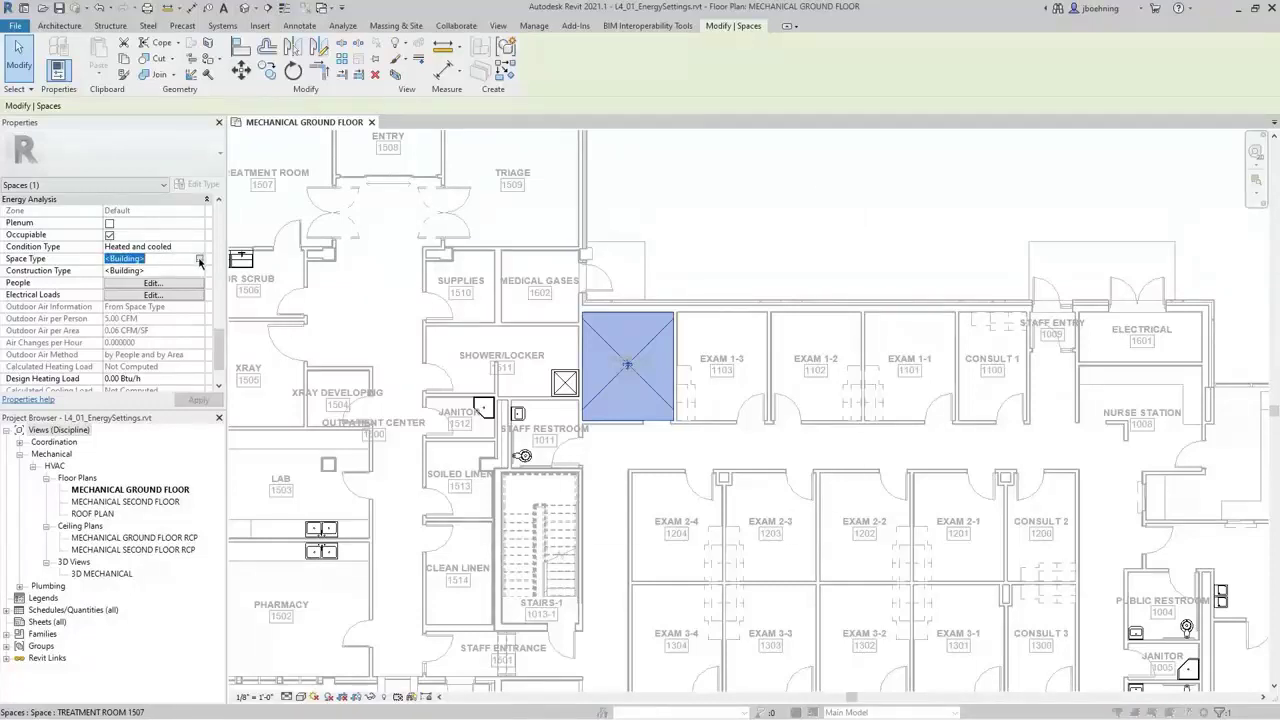
left_click(200, 261)
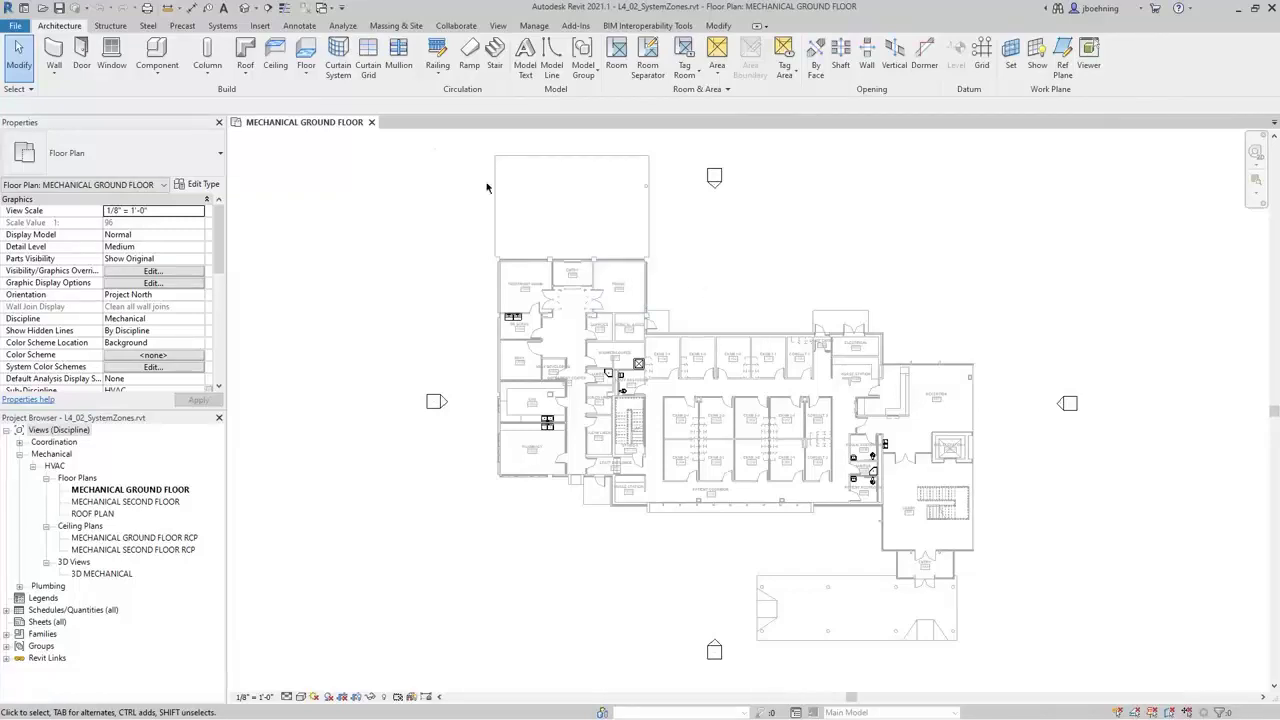
- Start a System-Zone on the ground floor and sketch a horizontal line about 46 ft long from EXAM 1-4 to CONSULT 1
left_click(344, 26)
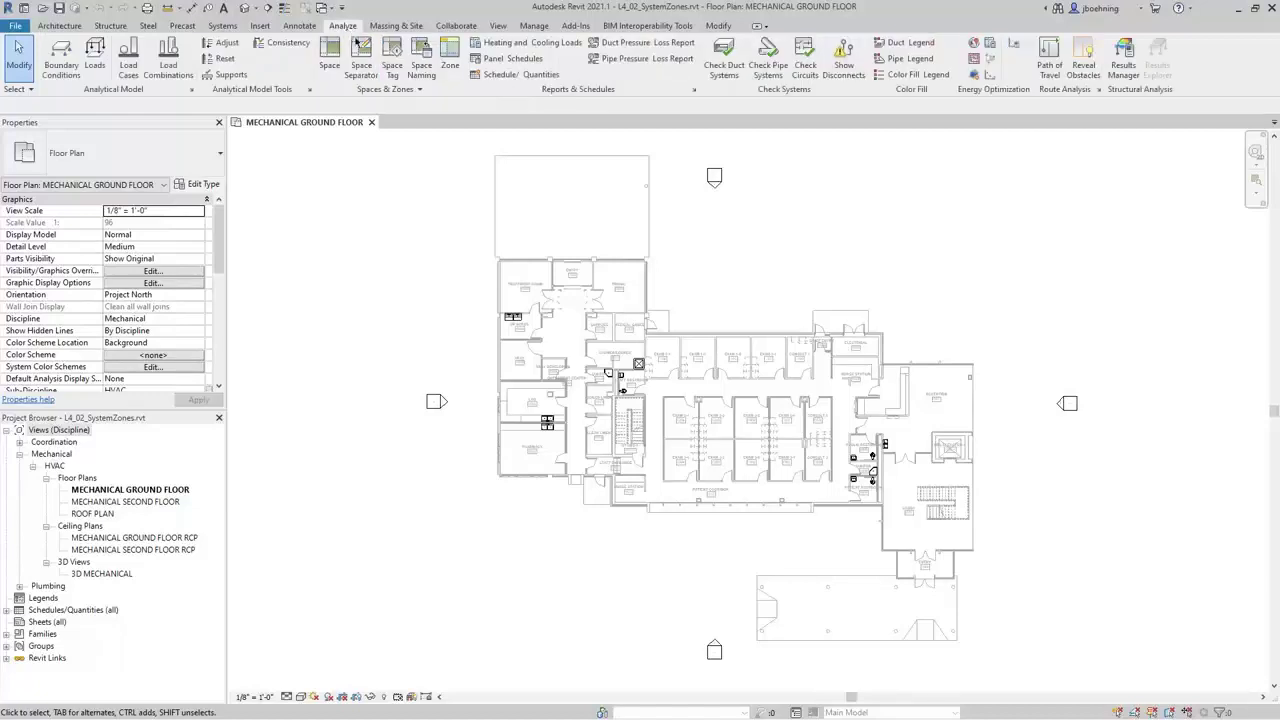
left_click(974, 61)
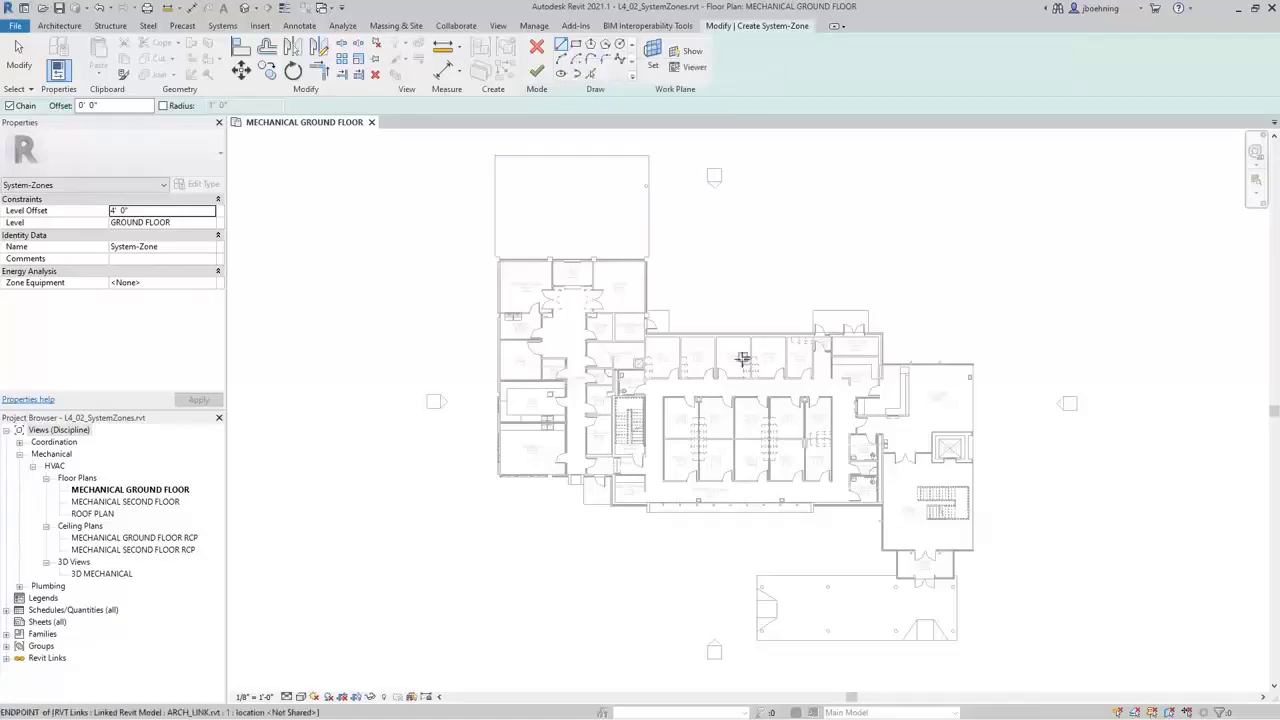
scroll(747, 368, "up", 2)
scroll(747, 368, "up", 4)
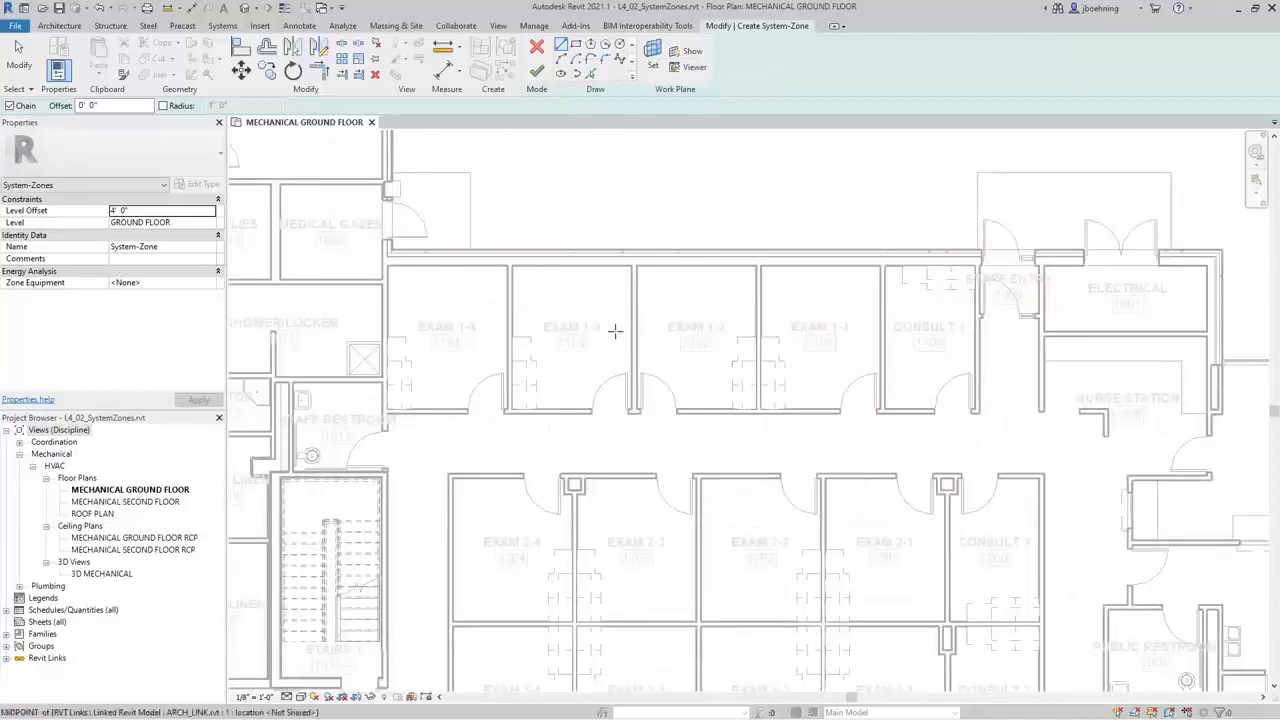
left_click(400, 321)
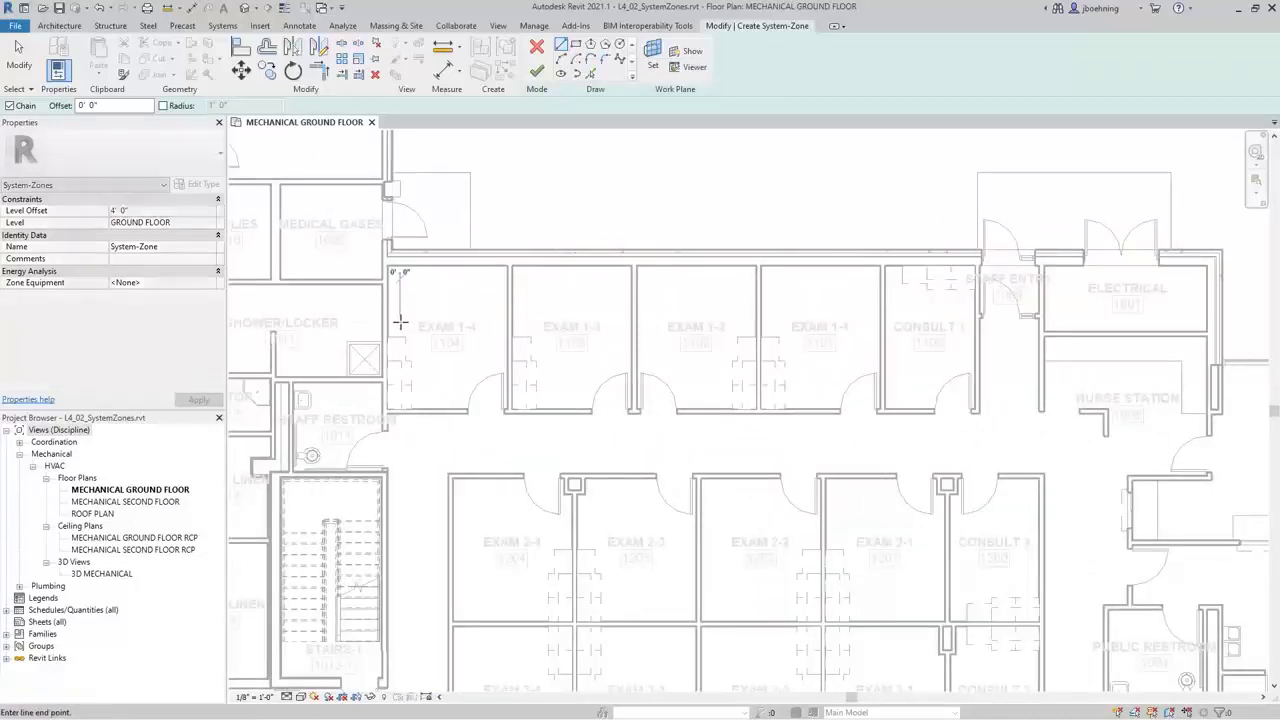
left_click(955, 321)
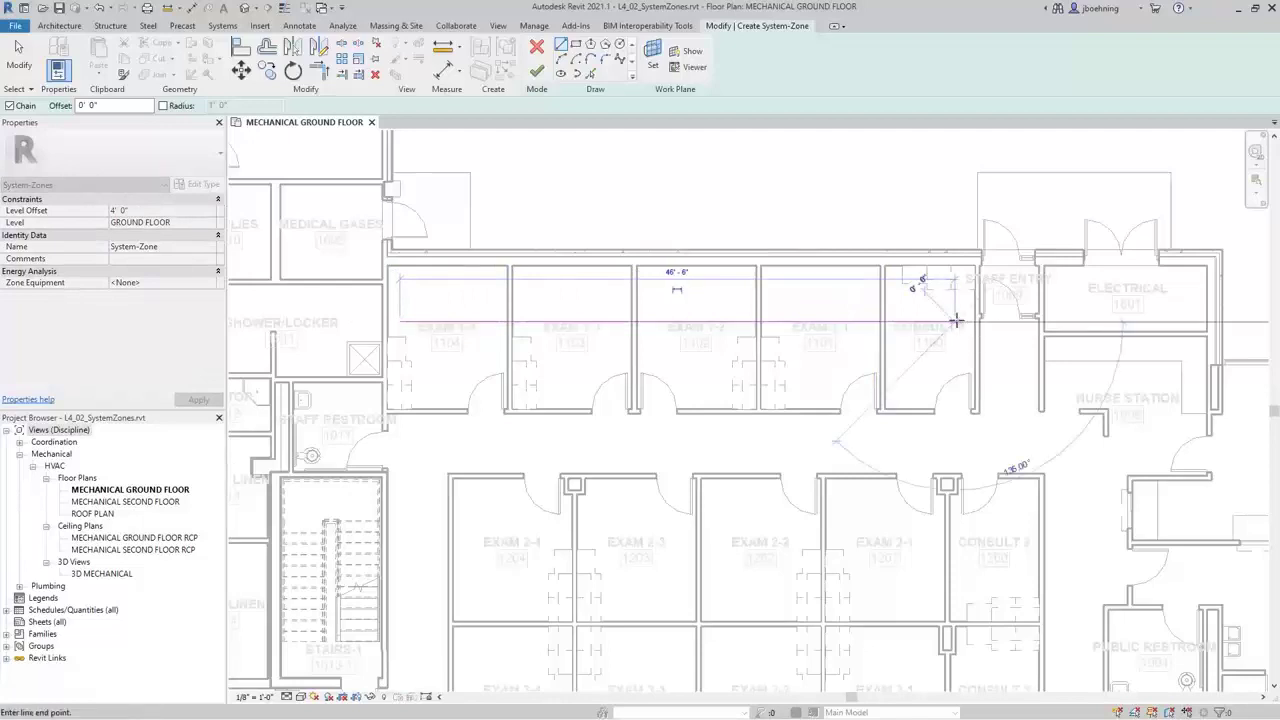
key("Escape")
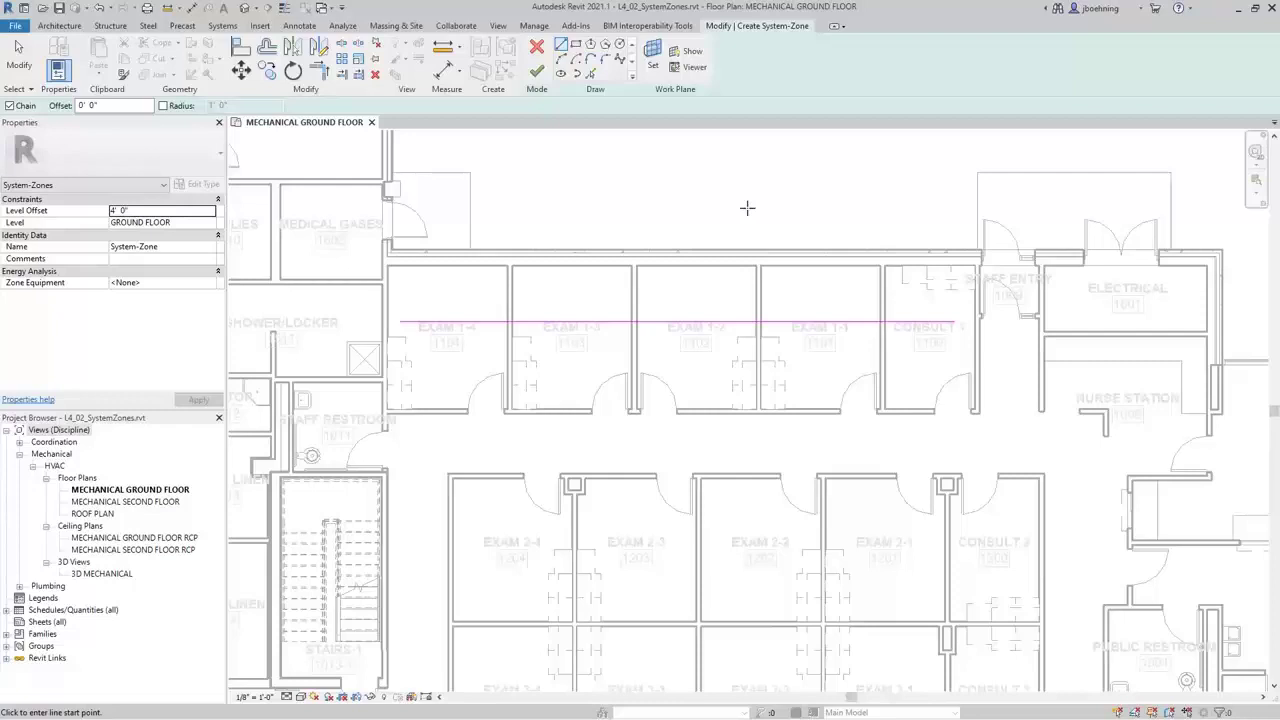
- Finish the line-based System-Zone sketch through the EXAM 1 rooms and examine its Level Offset property
left_click(537, 72)
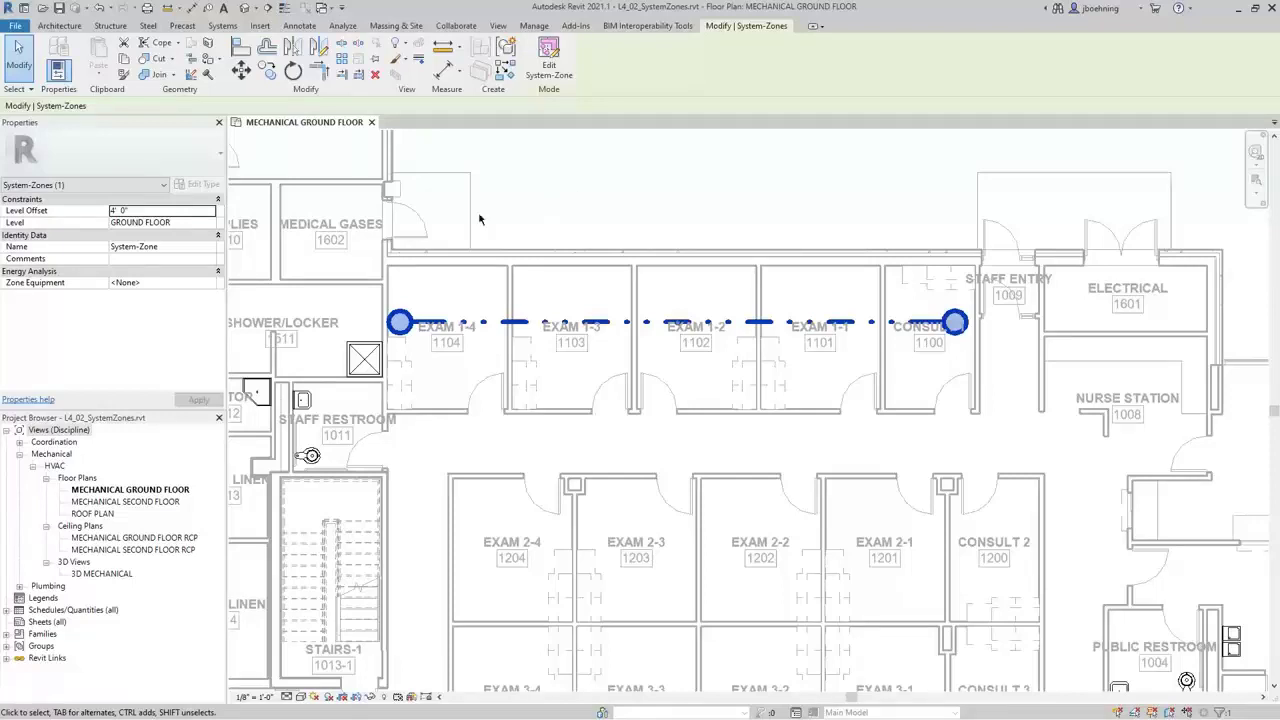
left_click(162, 212)
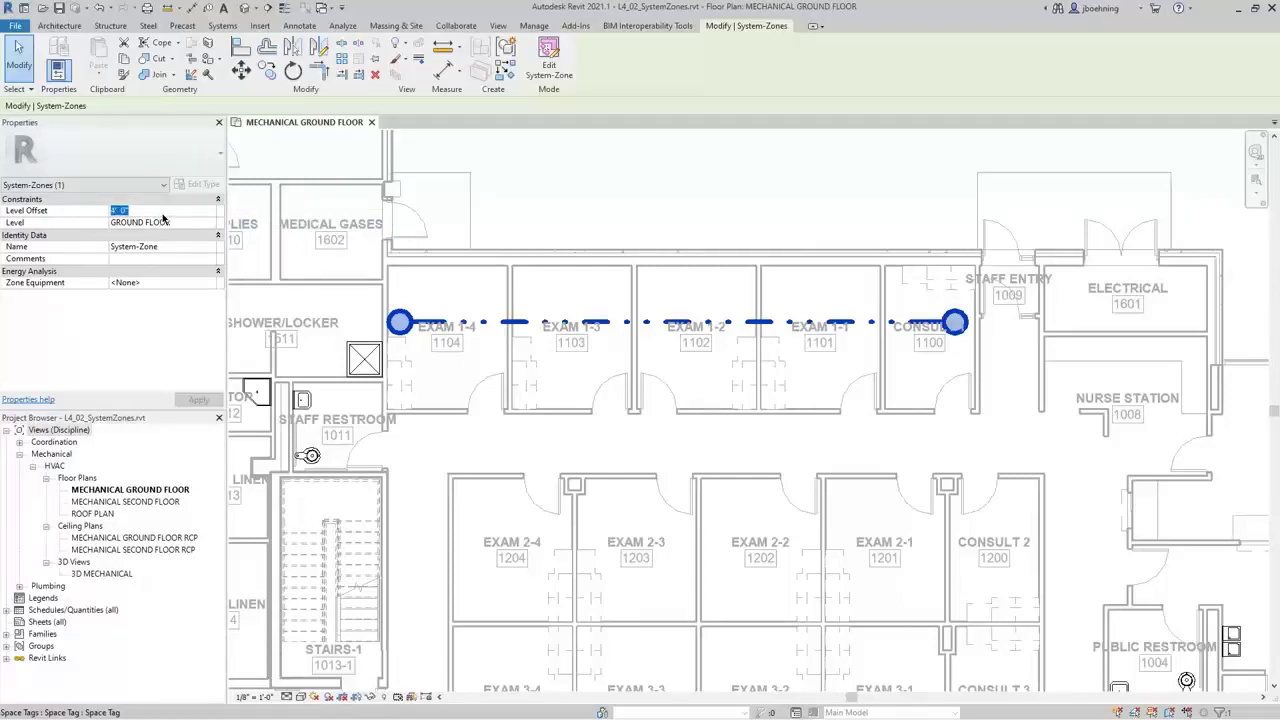
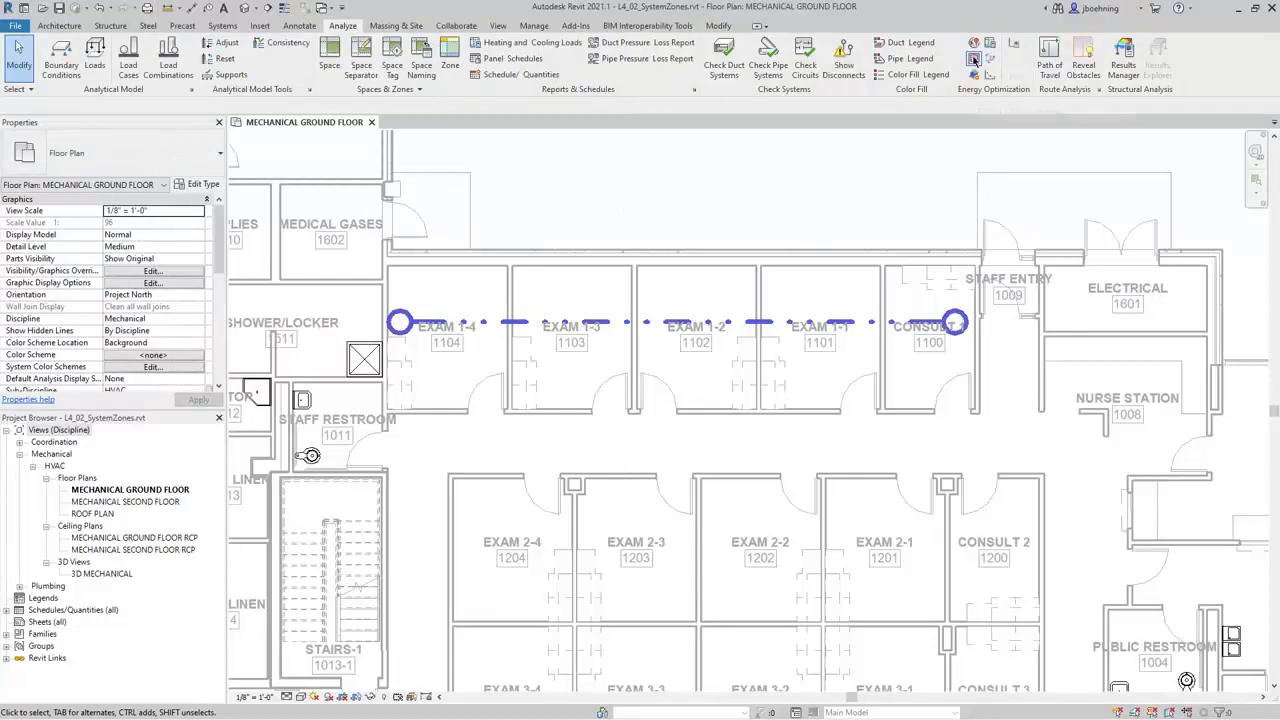
- Create a rectangular System-Zone about 45 ft by 19 ft spanning the EXAM 2 and EXAM 3 rooms and CONSULT 2 and 3
left_click(973, 60)
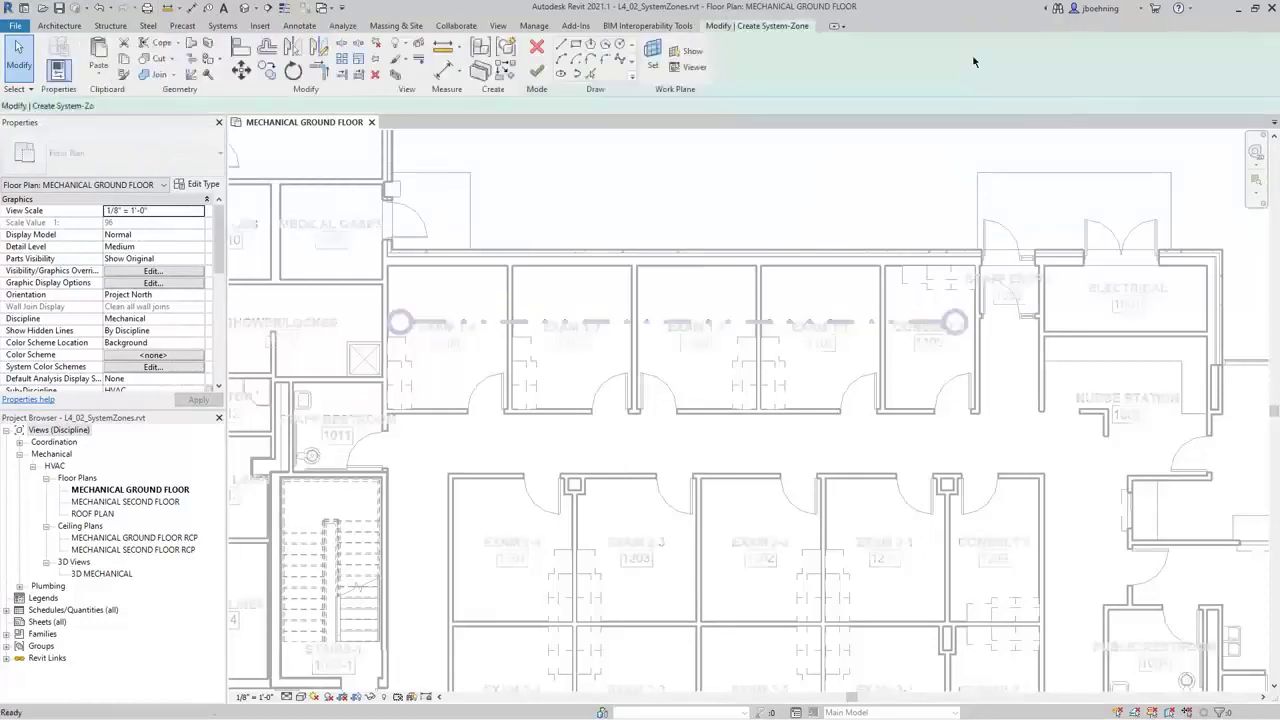
left_click(576, 44)
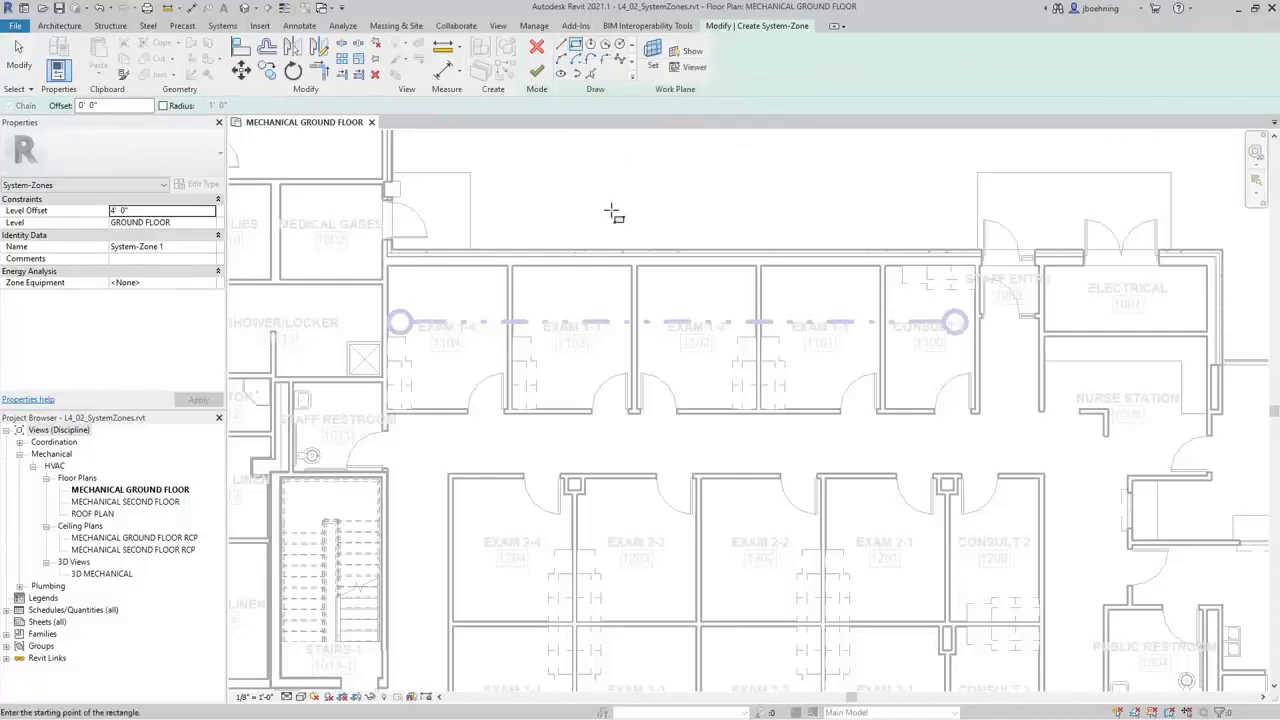
scroll(614, 213, "down", 2)
scroll(720, 548, "up", 2)
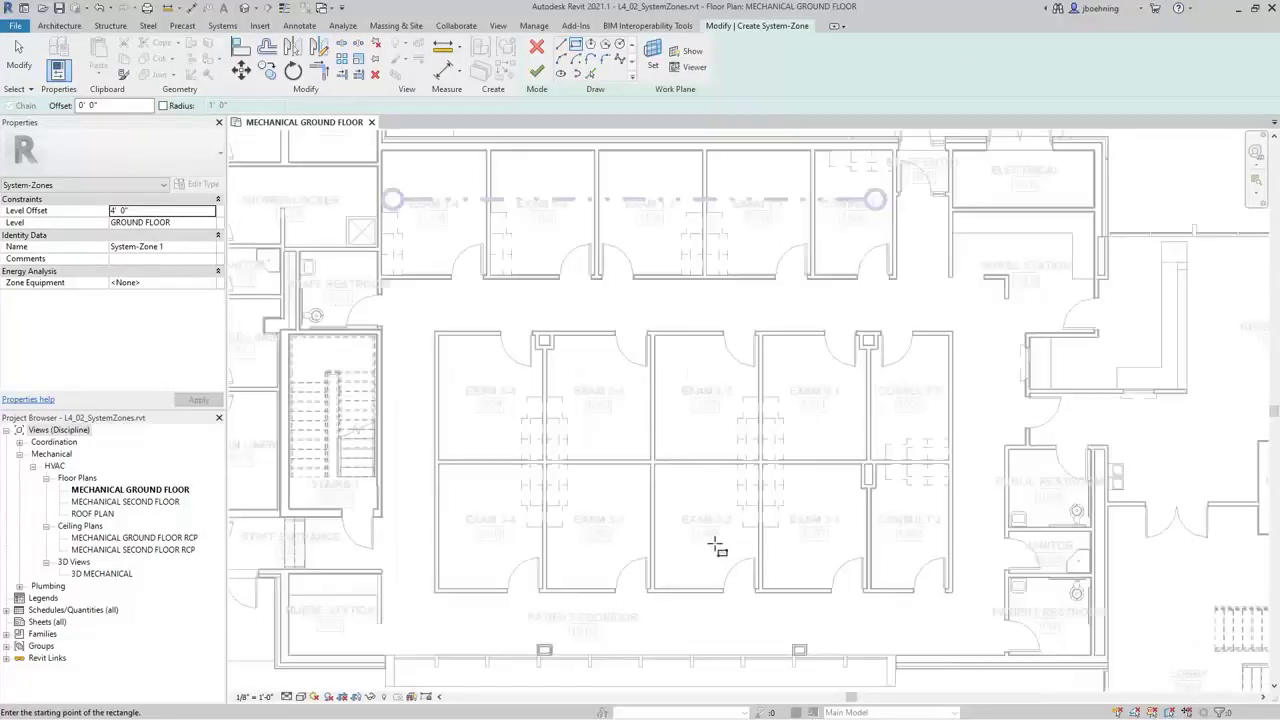
left_click(465, 366)
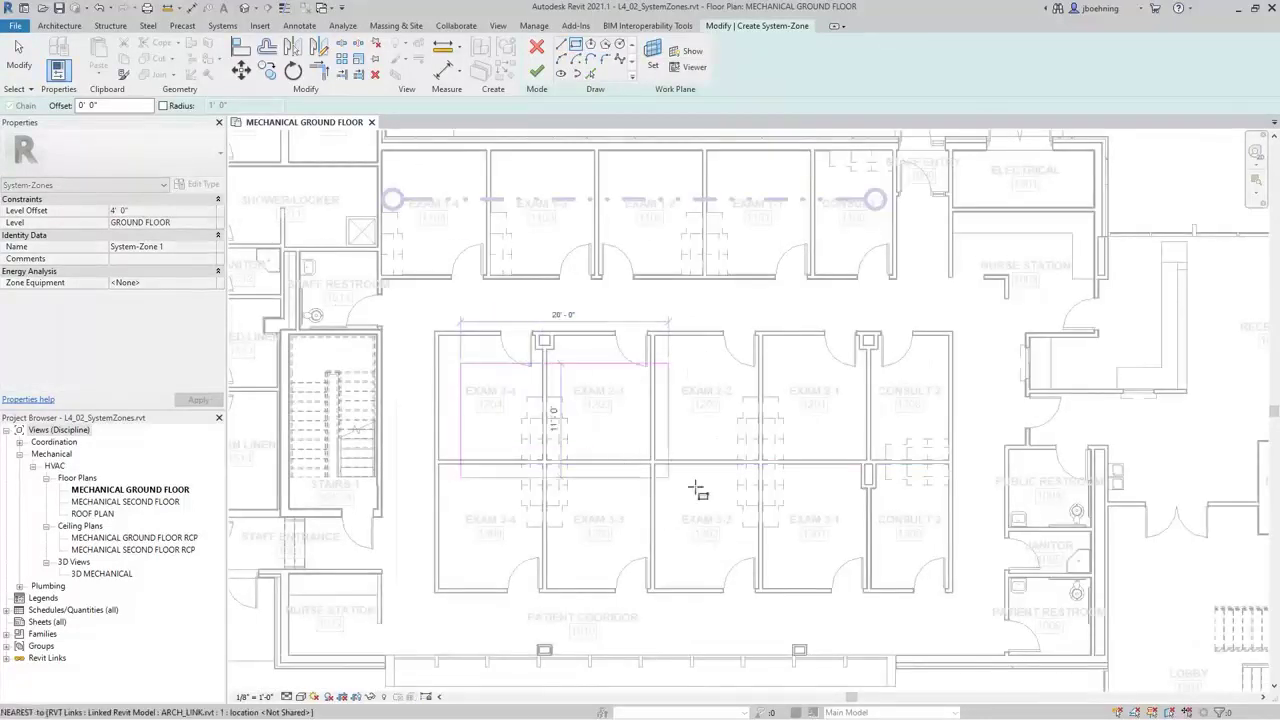
left_click(929, 558)
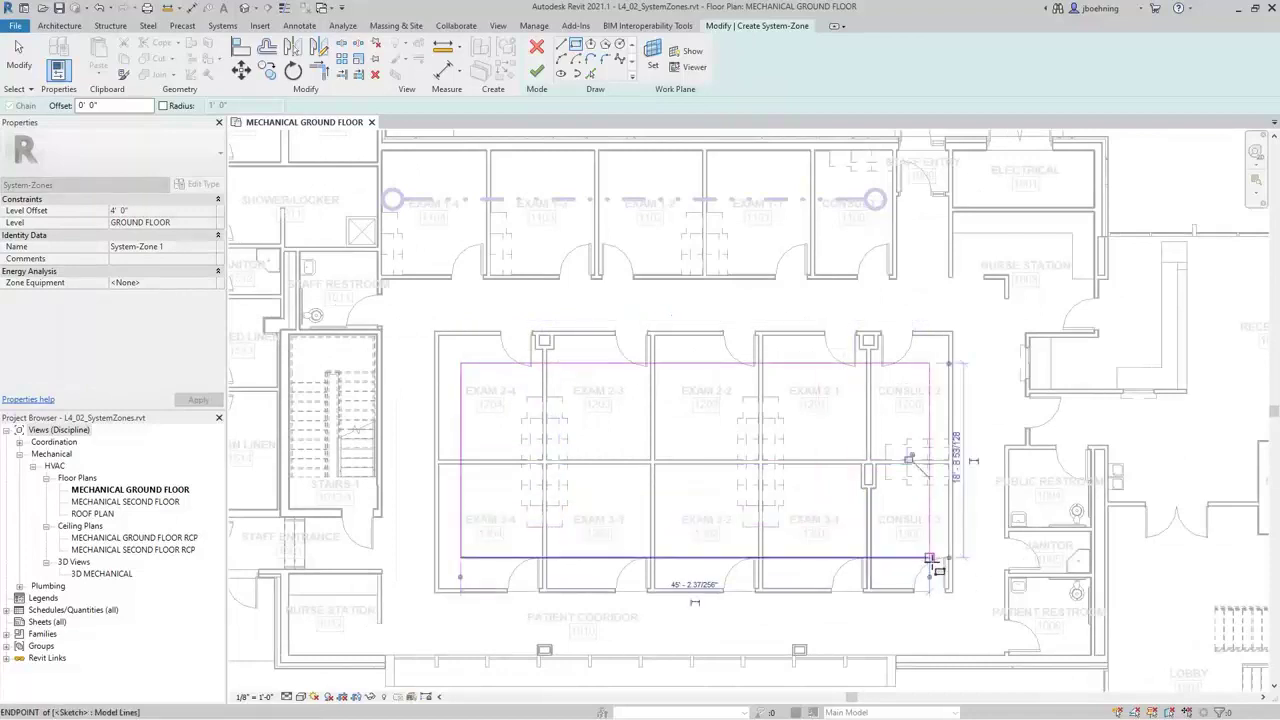
scroll(912, 556, "up", 1)
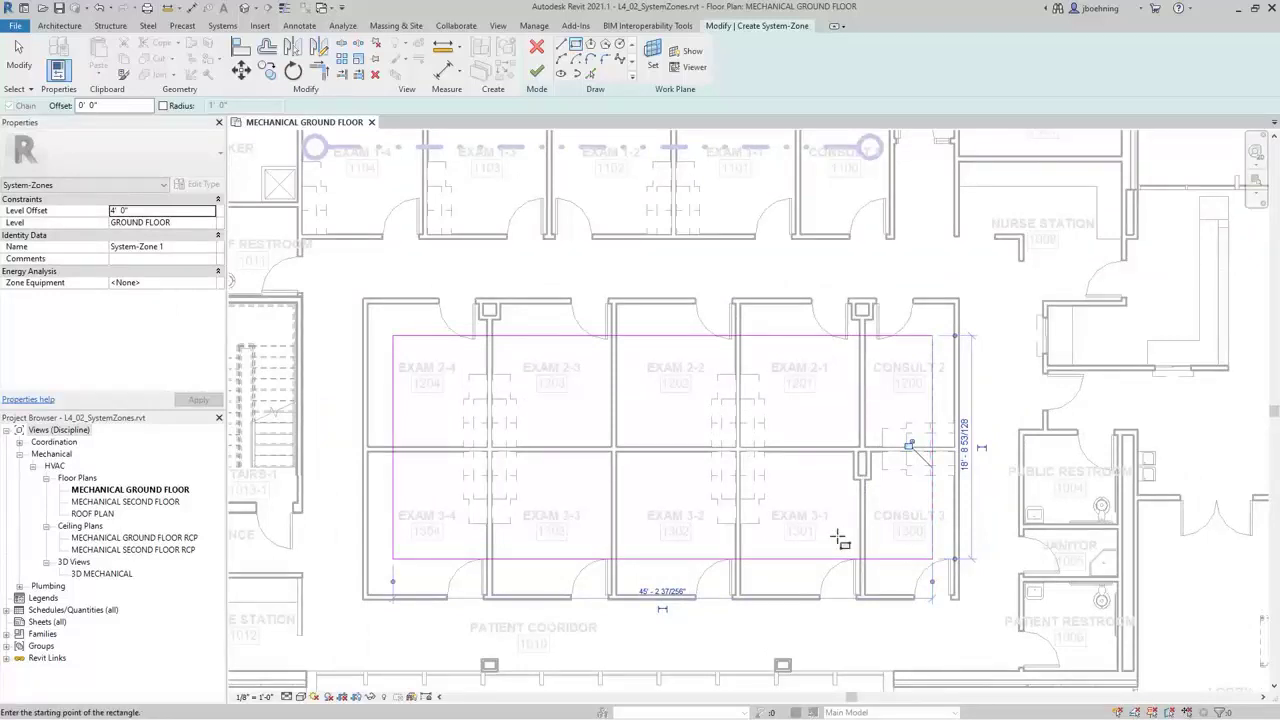
left_click(537, 72)
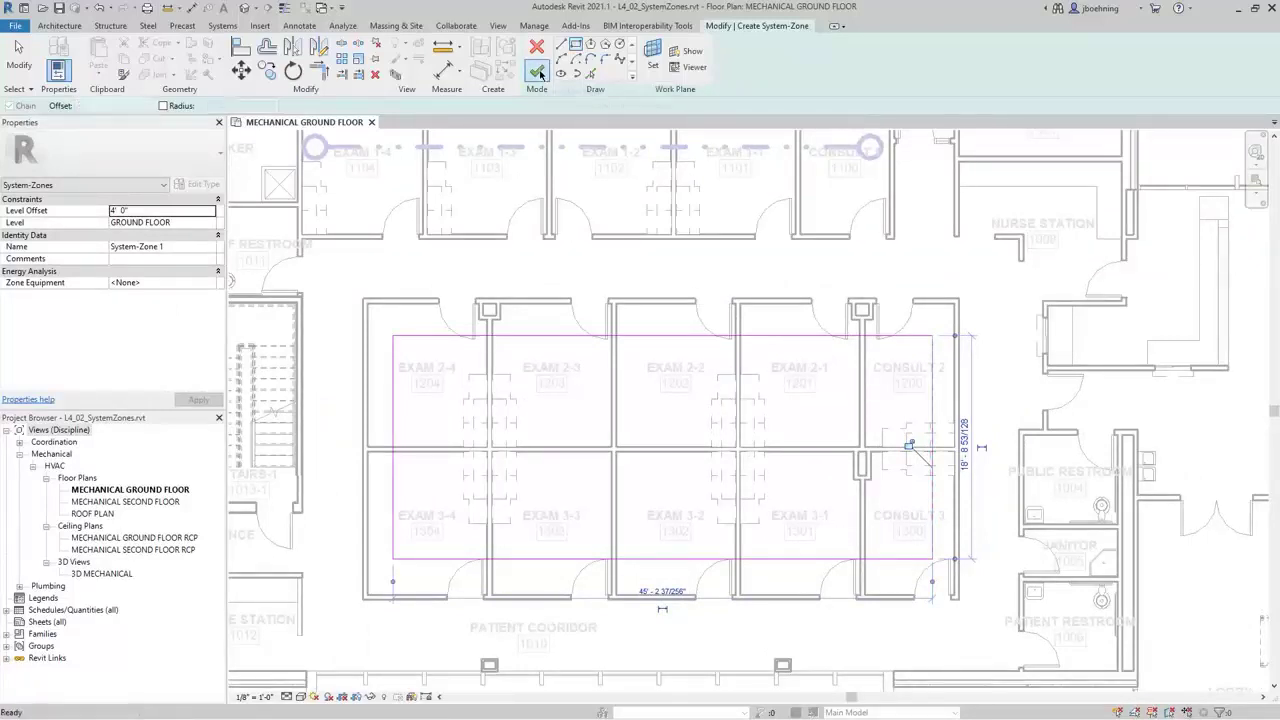
- Edit the rectangular zone's boundary and move its upper and lower edges out into the corridors, making it about 29 ft high
scroll(627, 333, "down", 2)
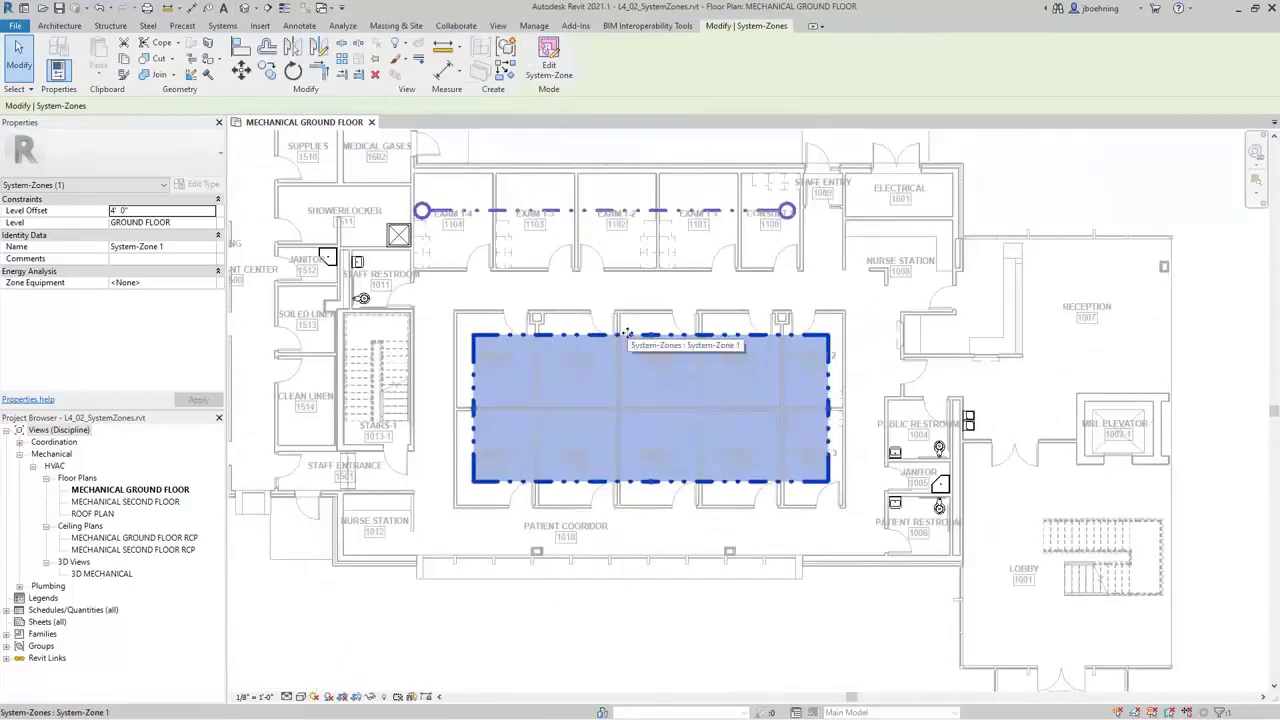
scroll(627, 333, "up", 2)
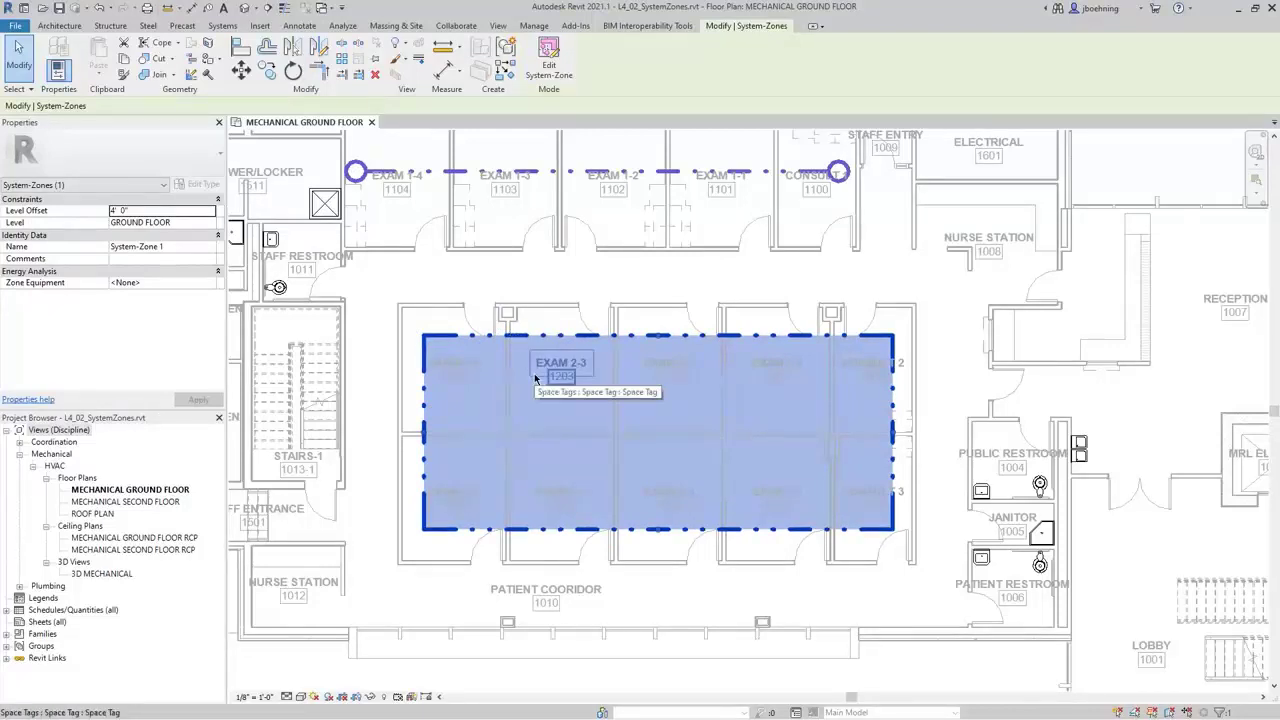
left_click(549, 65)
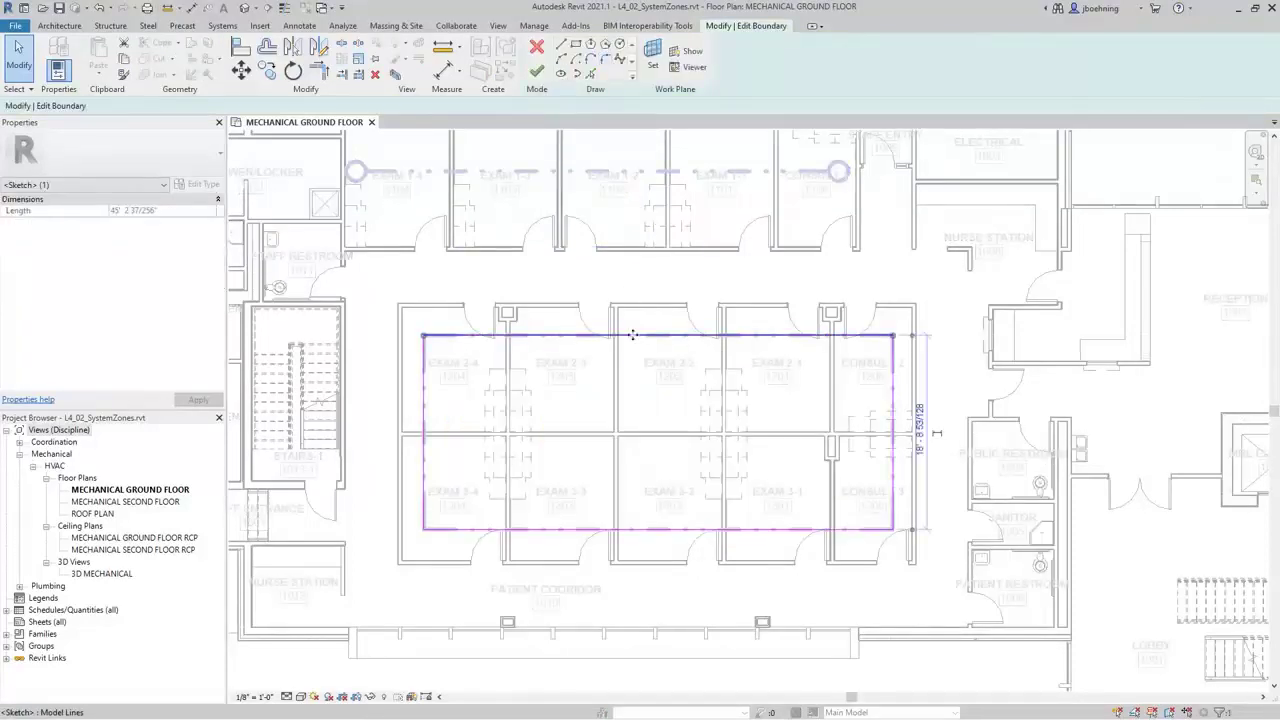
left_click_drag(632, 336, 637, 286)
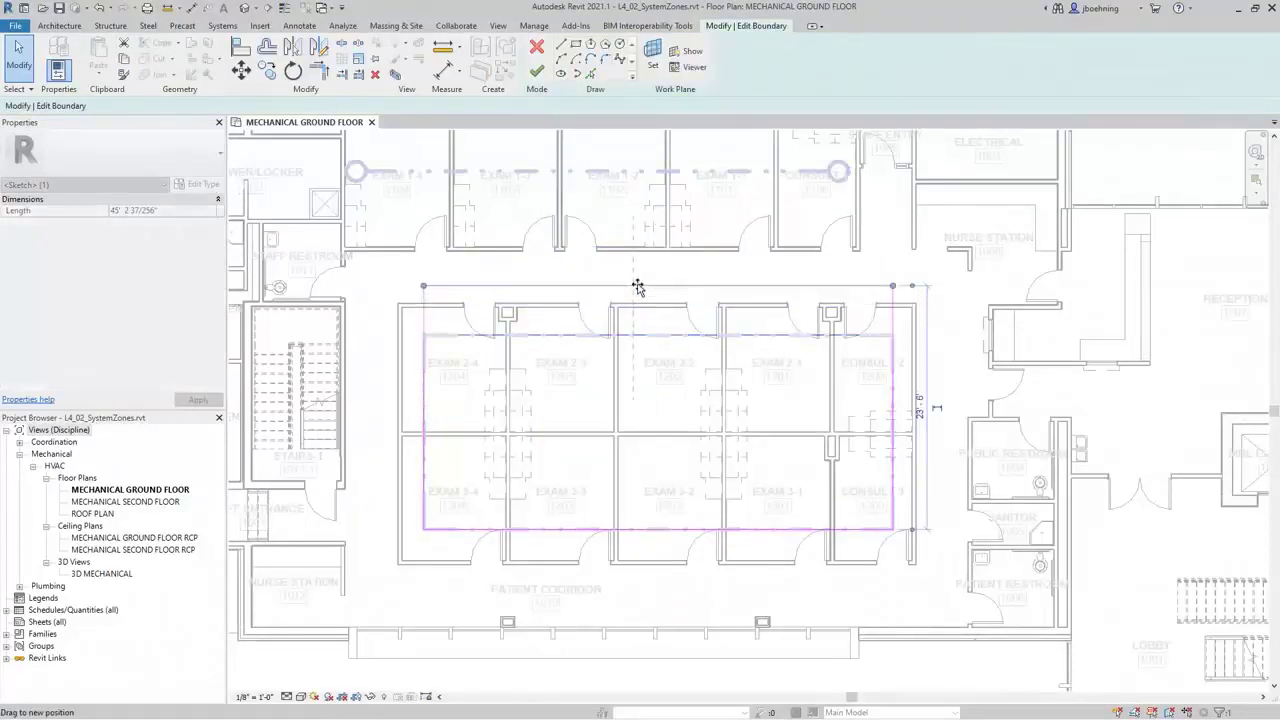
left_click(647, 534)
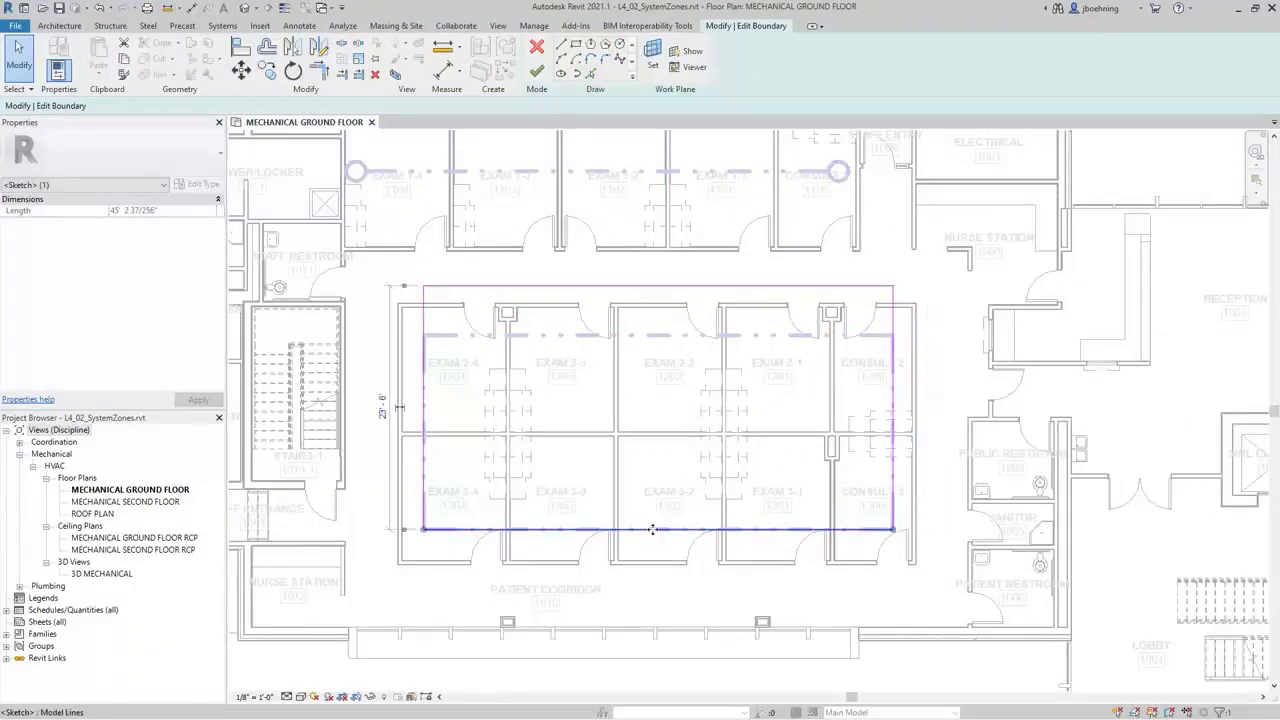
left_click_drag(654, 550, 643, 585)
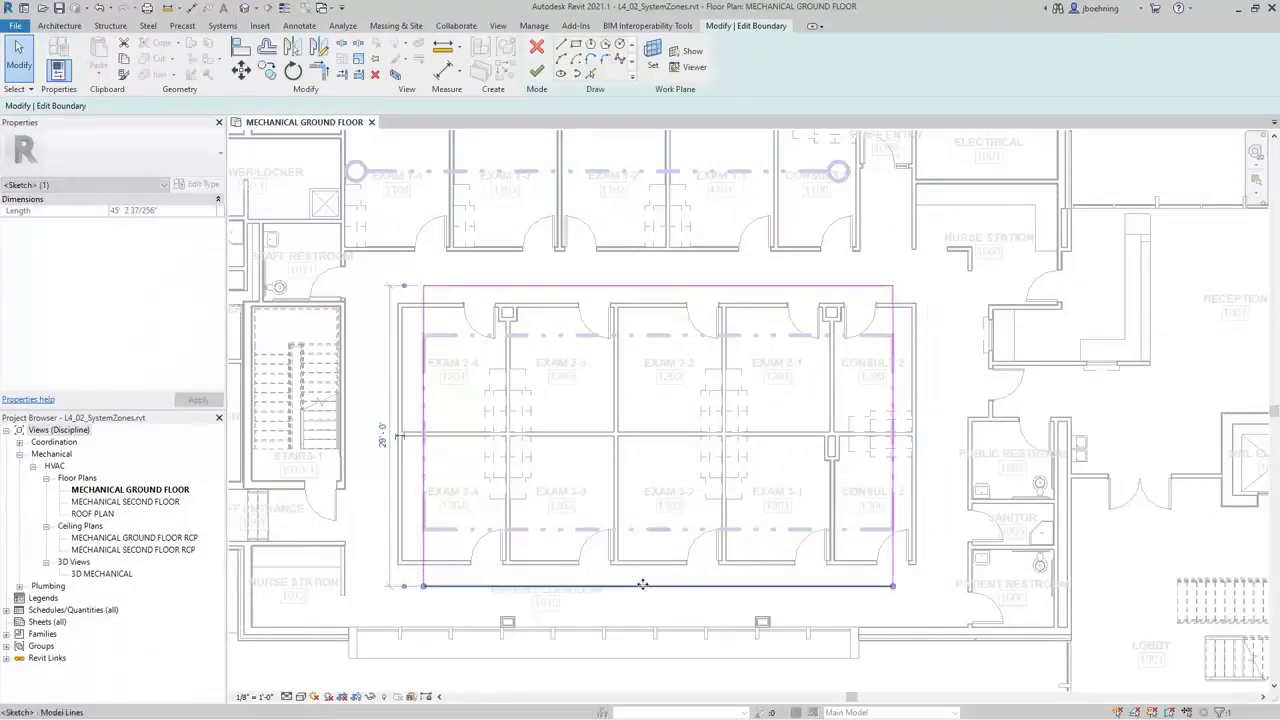
- Move the zone's two side edges outward past the EXAM and CONSULT rooms, making it about 54 ft wide, and finish the boundary edit
left_click(426, 480)
left_click_drag(412, 474, 361, 474)
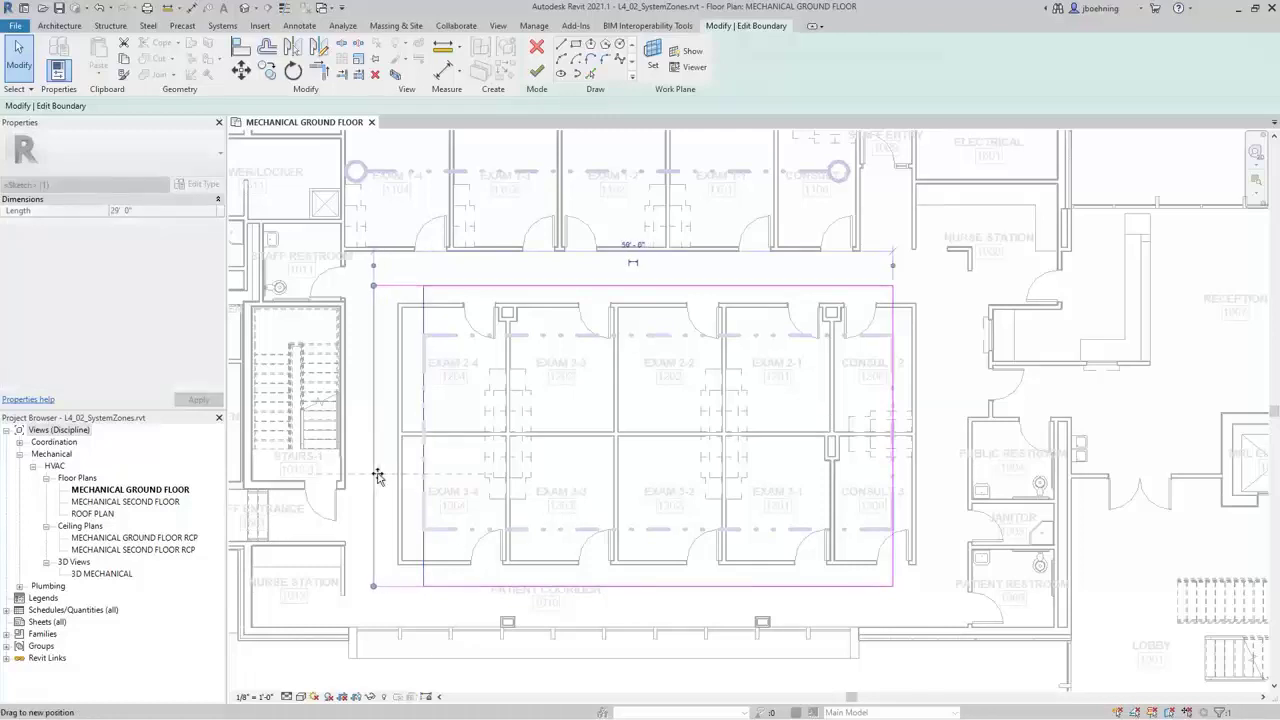
left_click(893, 424)
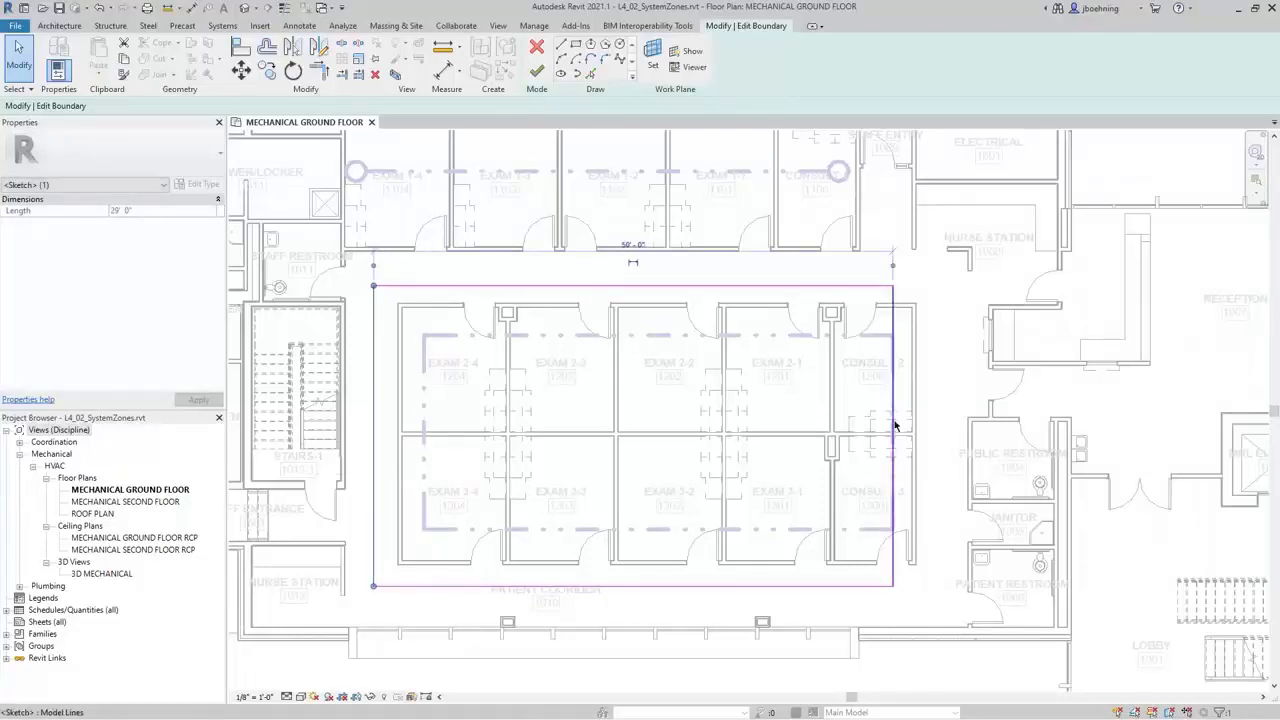
left_click_drag(890, 420, 929, 420)
left_click(886, 357)
scroll(883, 400, "down", 2)
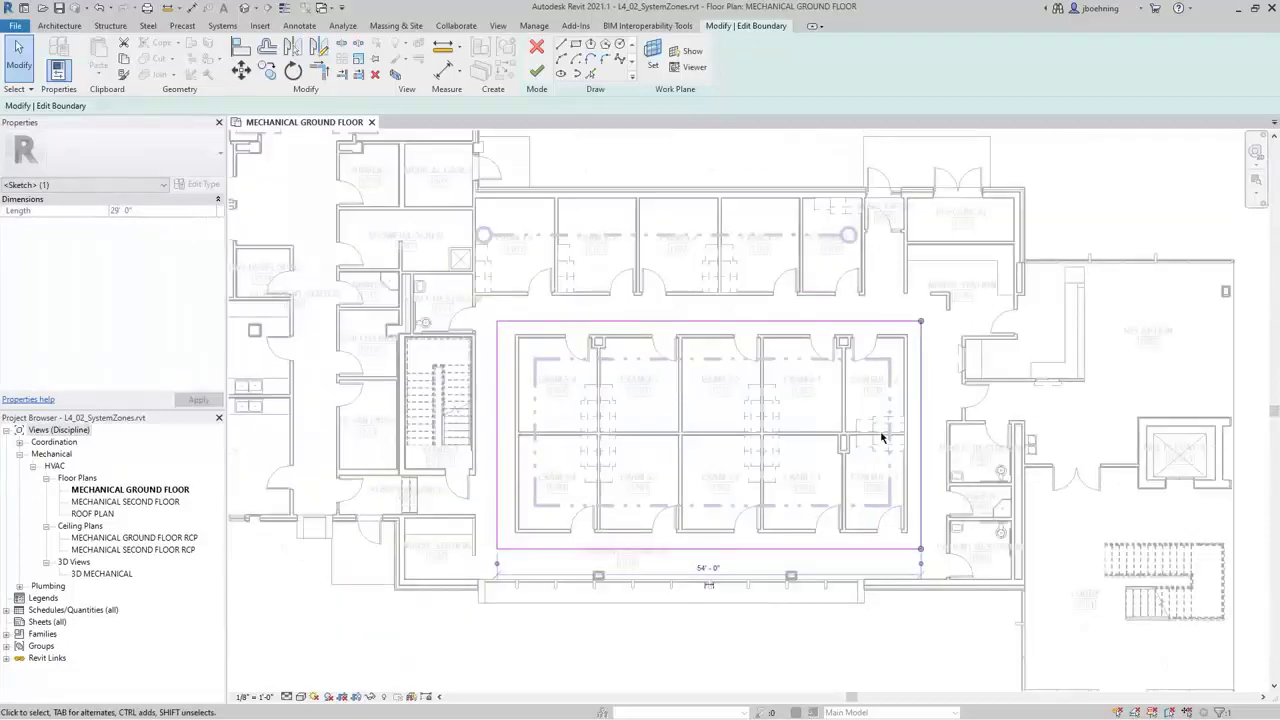
scroll(921, 410, "up", 1)
scroll(921, 410, "up", 1)
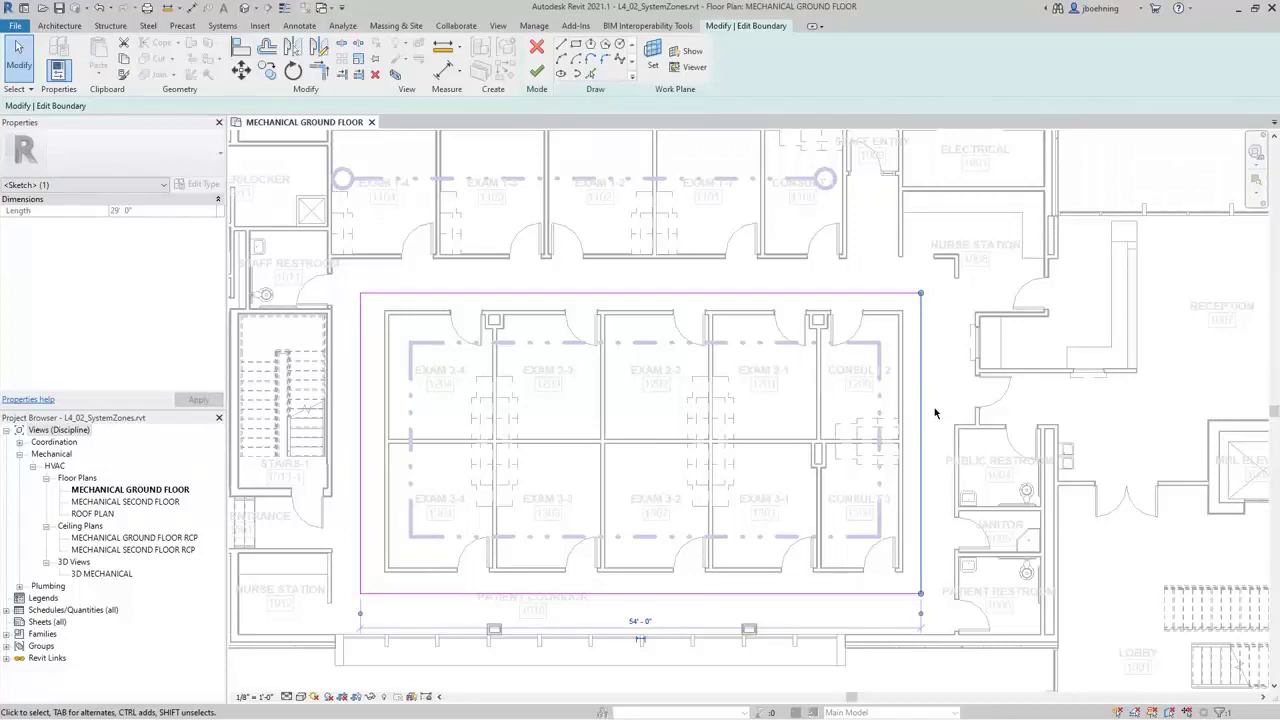
scroll(925, 396, "down", 1)
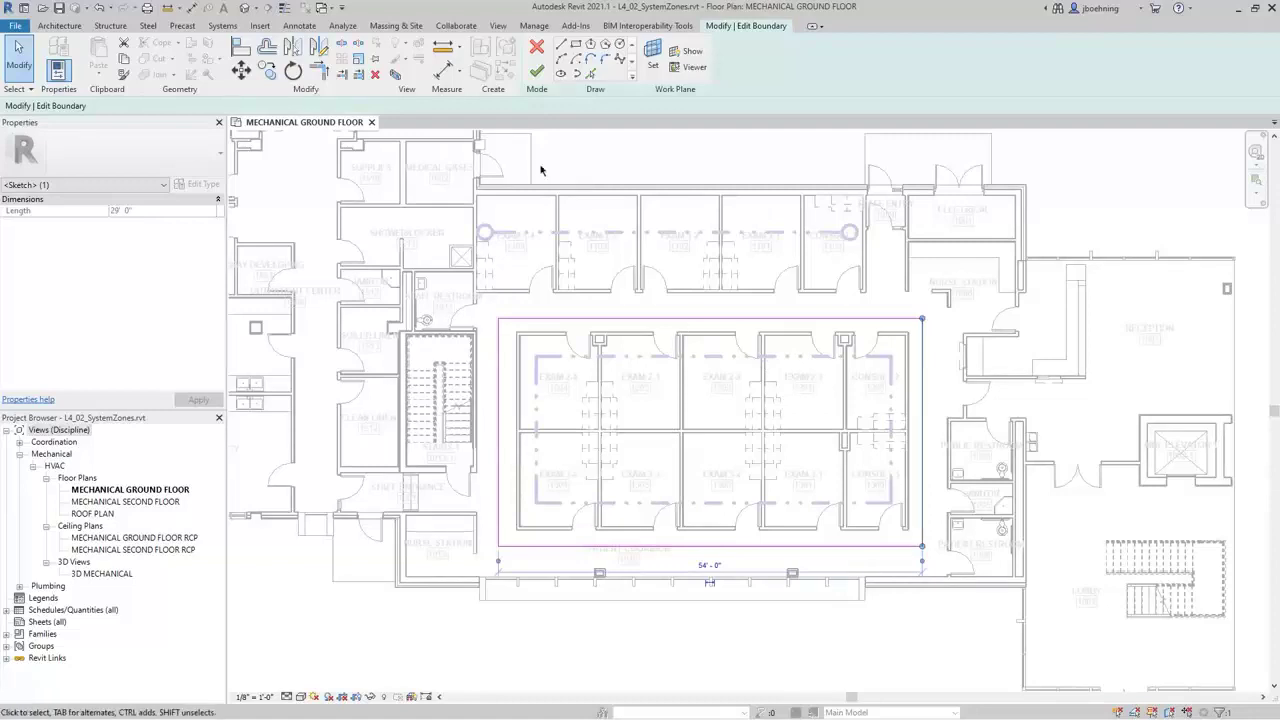
left_click(535, 75)
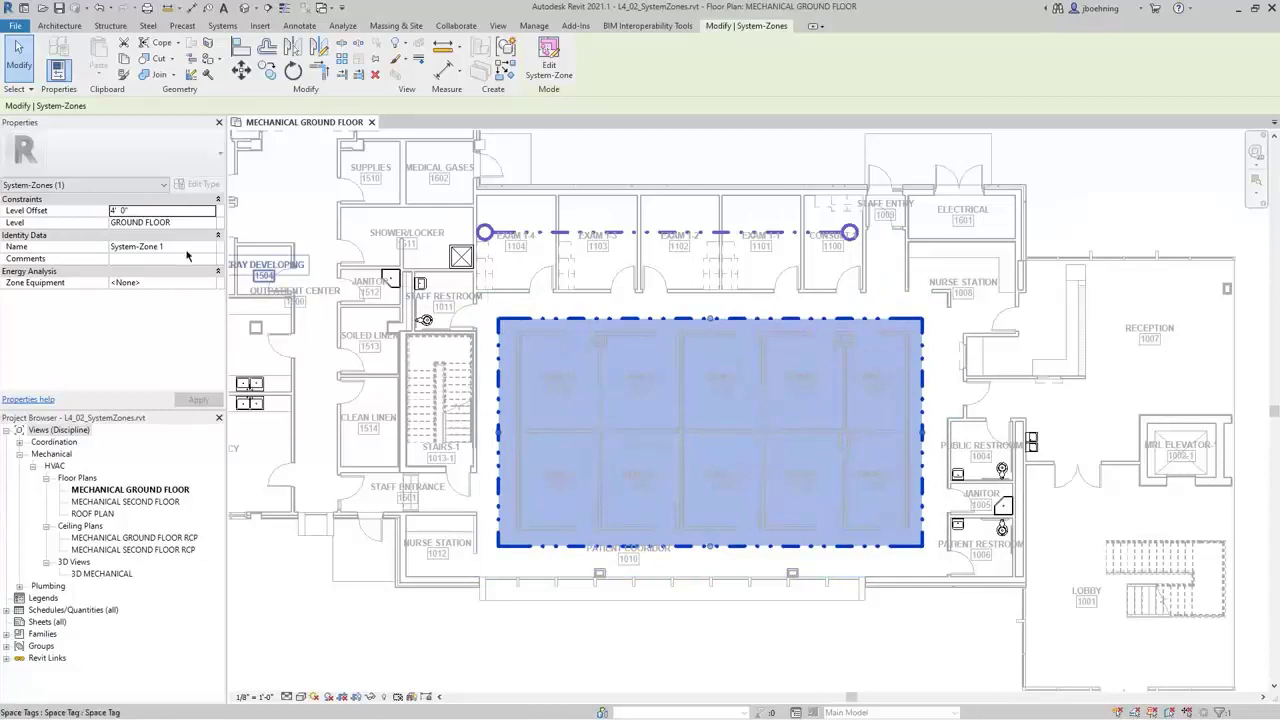
- Rename the line-based zone across EXAM 1-4 to CONSULT 1 as System-Zone 2 and recheck its properties
left_click(628, 177)
left_click(634, 234)
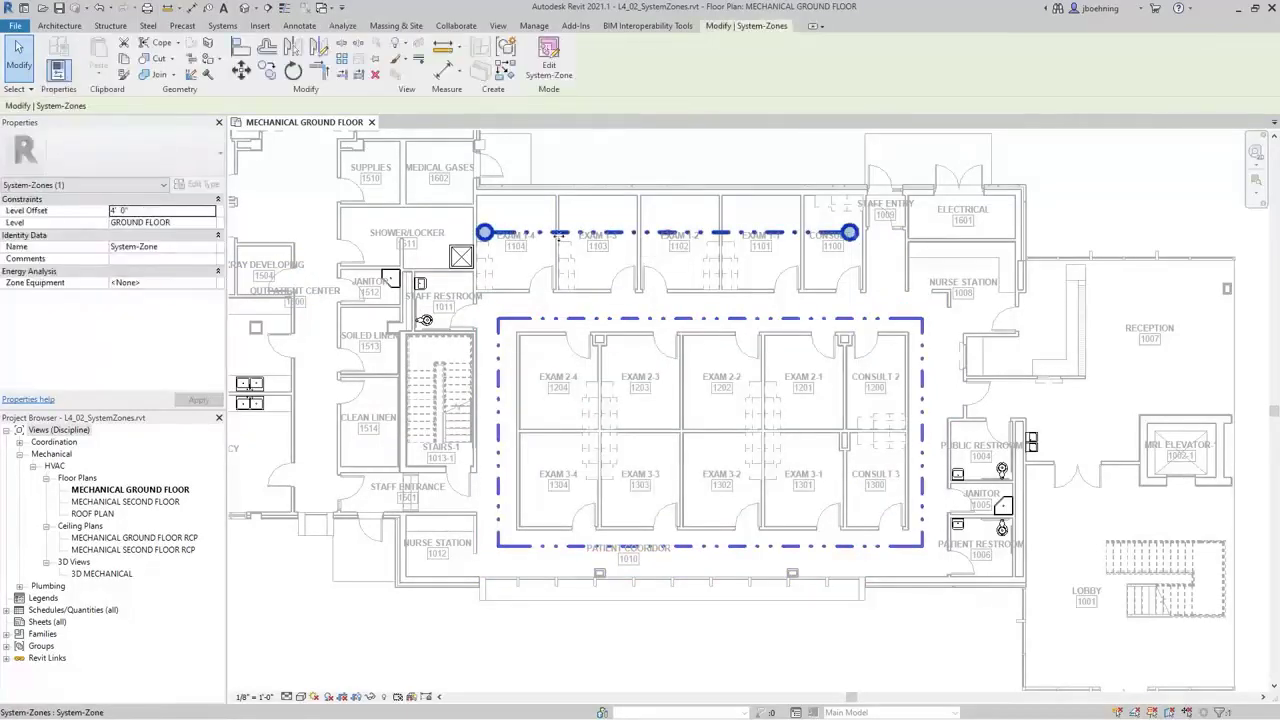
left_click(193, 246)
left_click(193, 246)
type("2")
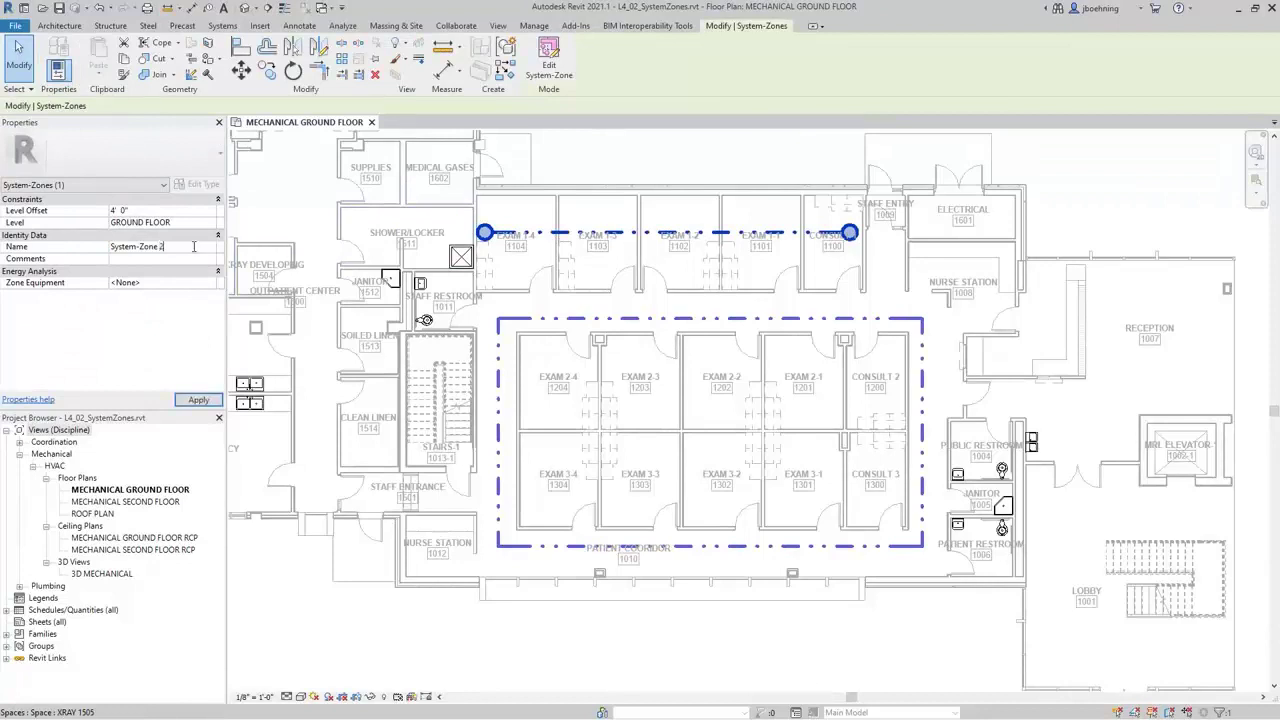
left_click(632, 170)
middle_click_drag(667, 182, 604, 229)
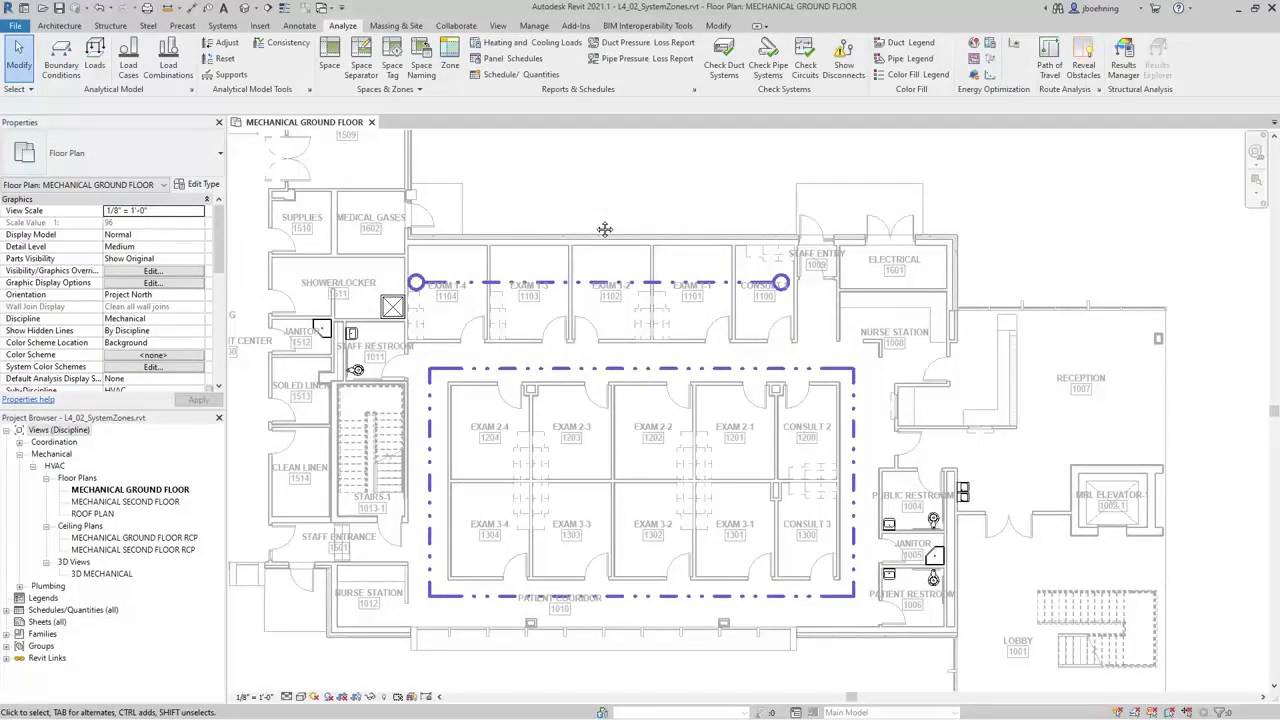
left_click(593, 283)
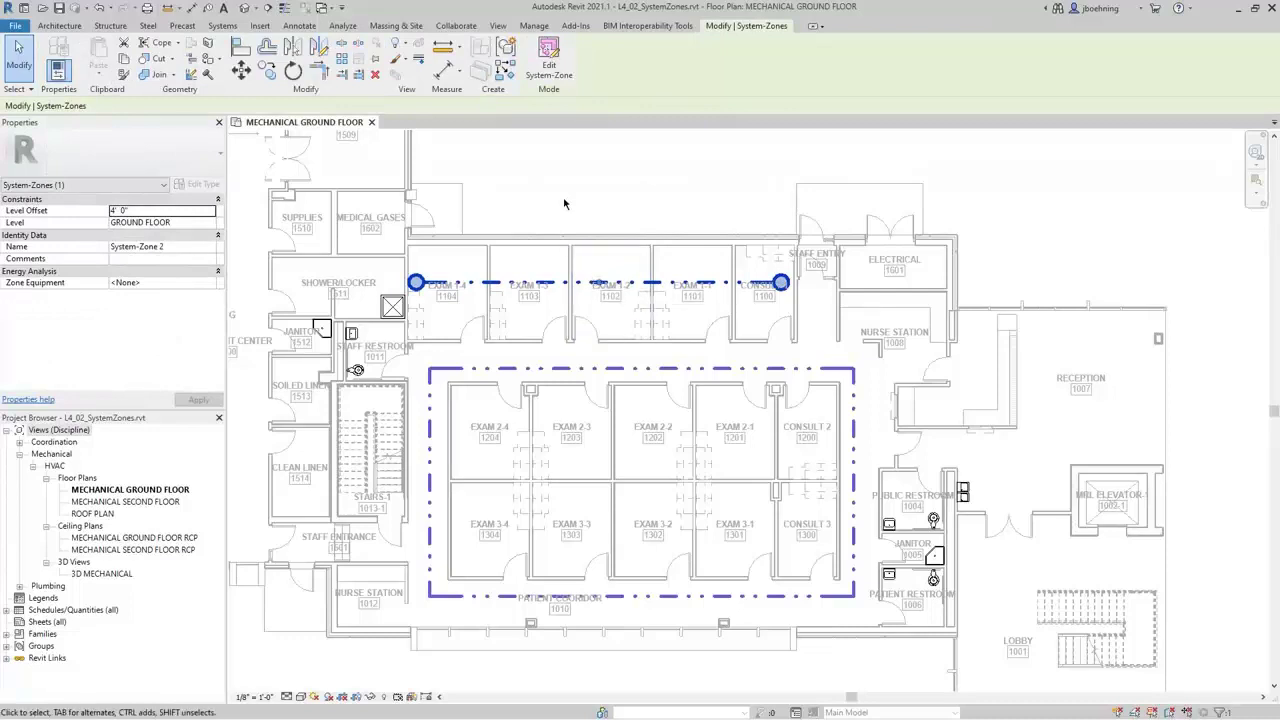
key("Escape")
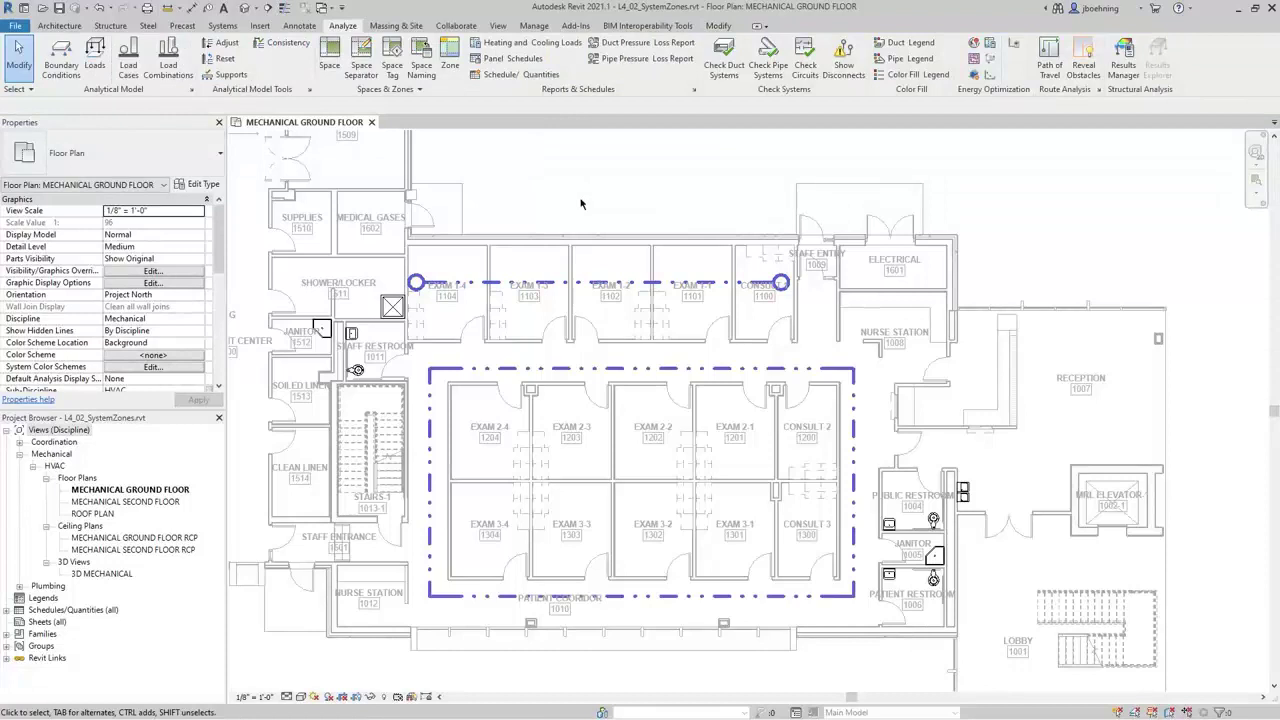
- Create the Energy Analytical Model and inspect the Analytical Spaces and System-Zones 3D views
left_click(974, 76)
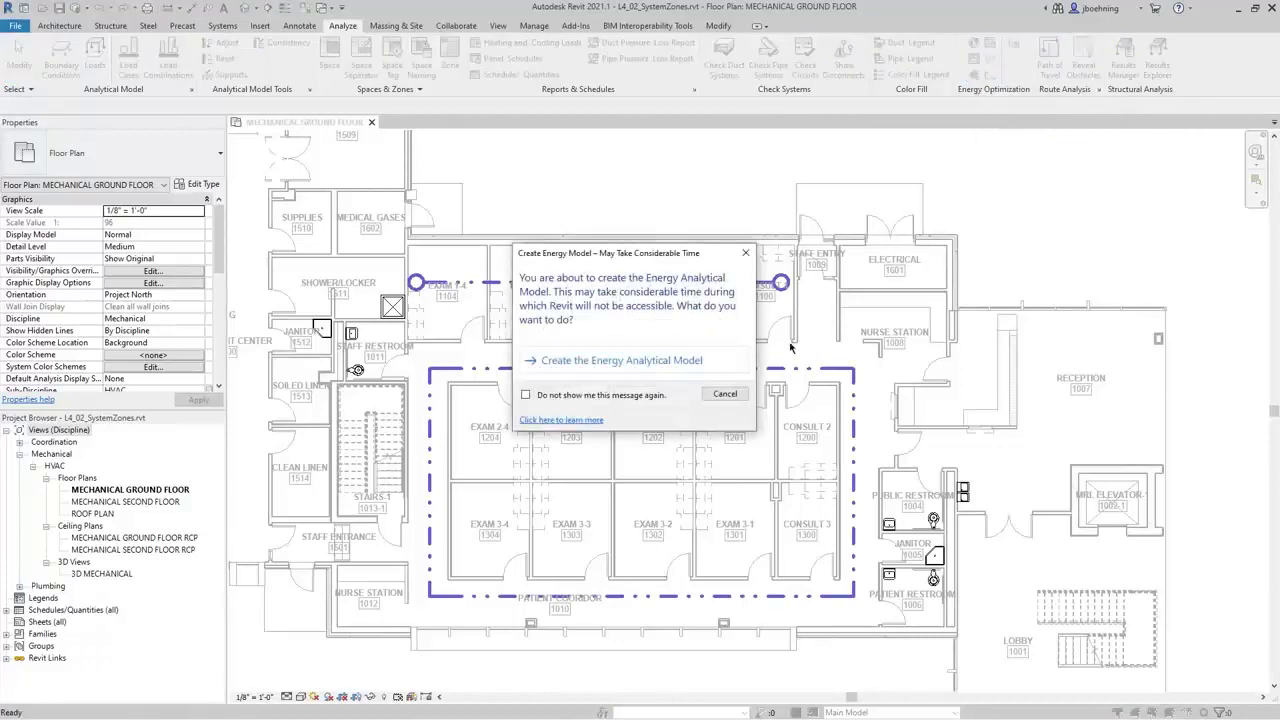
left_click(616, 369)
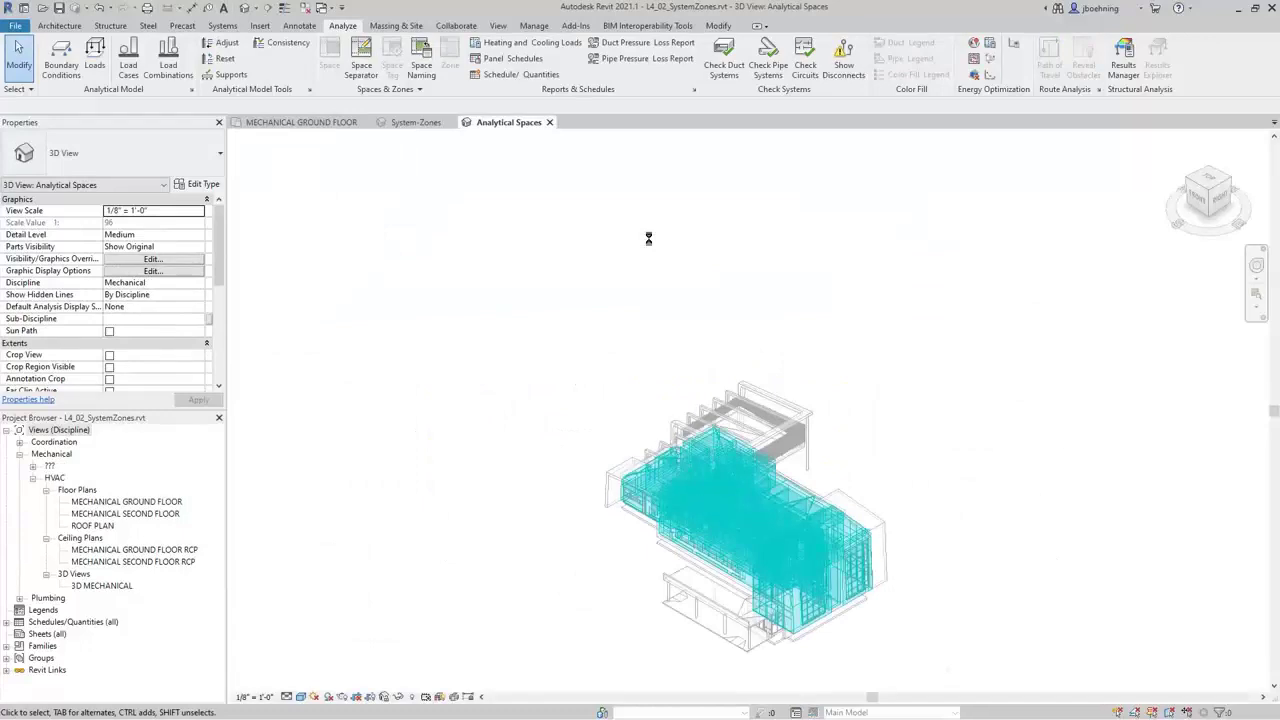
scroll(856, 664, "up", 3)
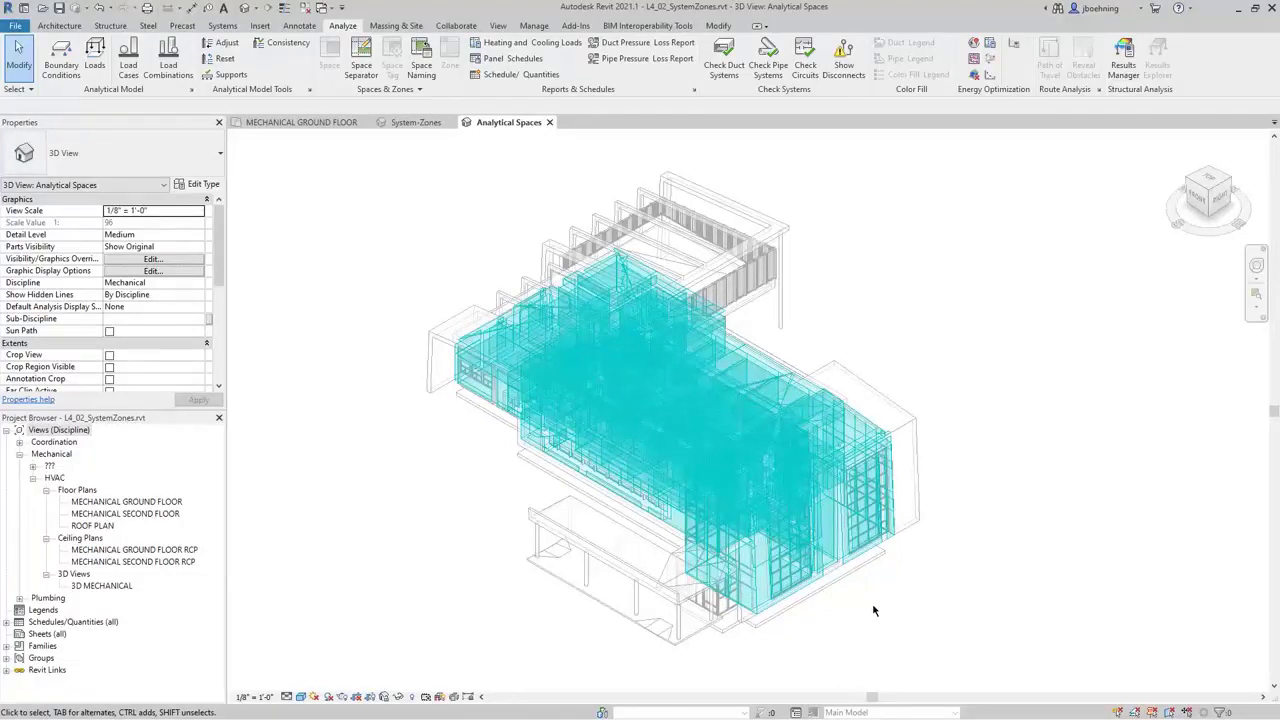
left_click(418, 122)
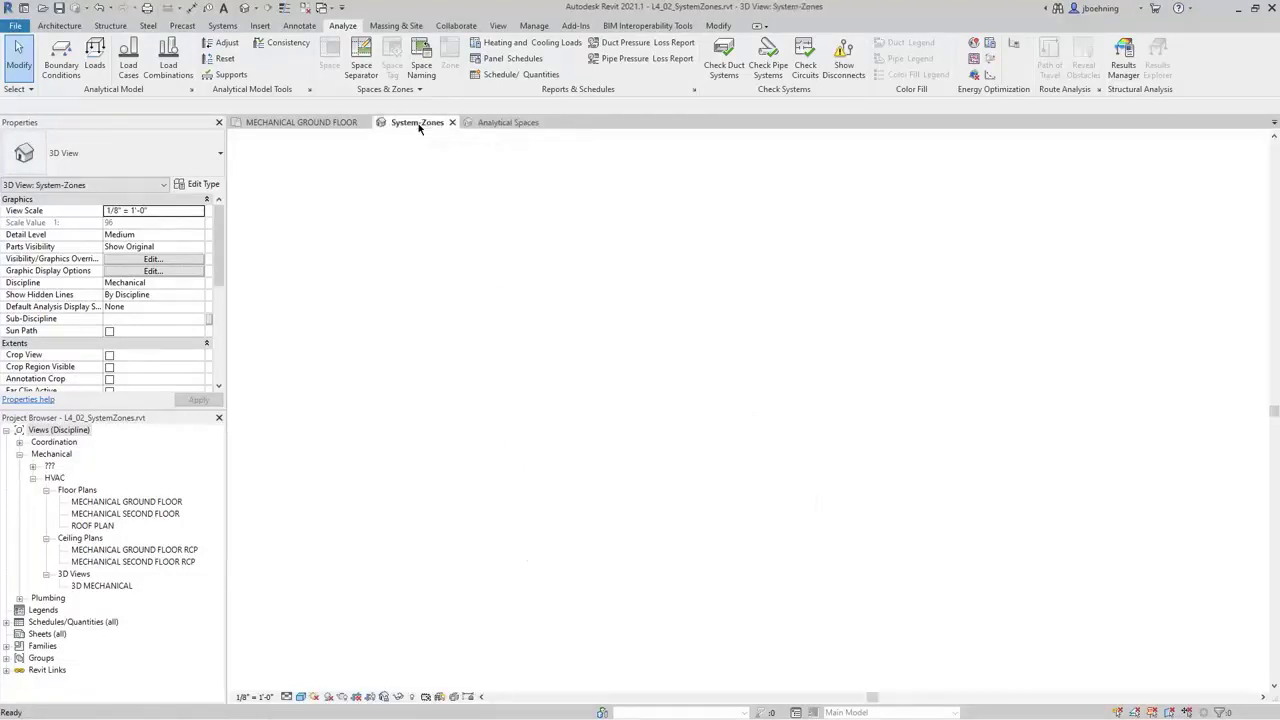
- Return to the MECHANICAL GROUND FLOOR plan and display the System Browser
left_click(320, 124)
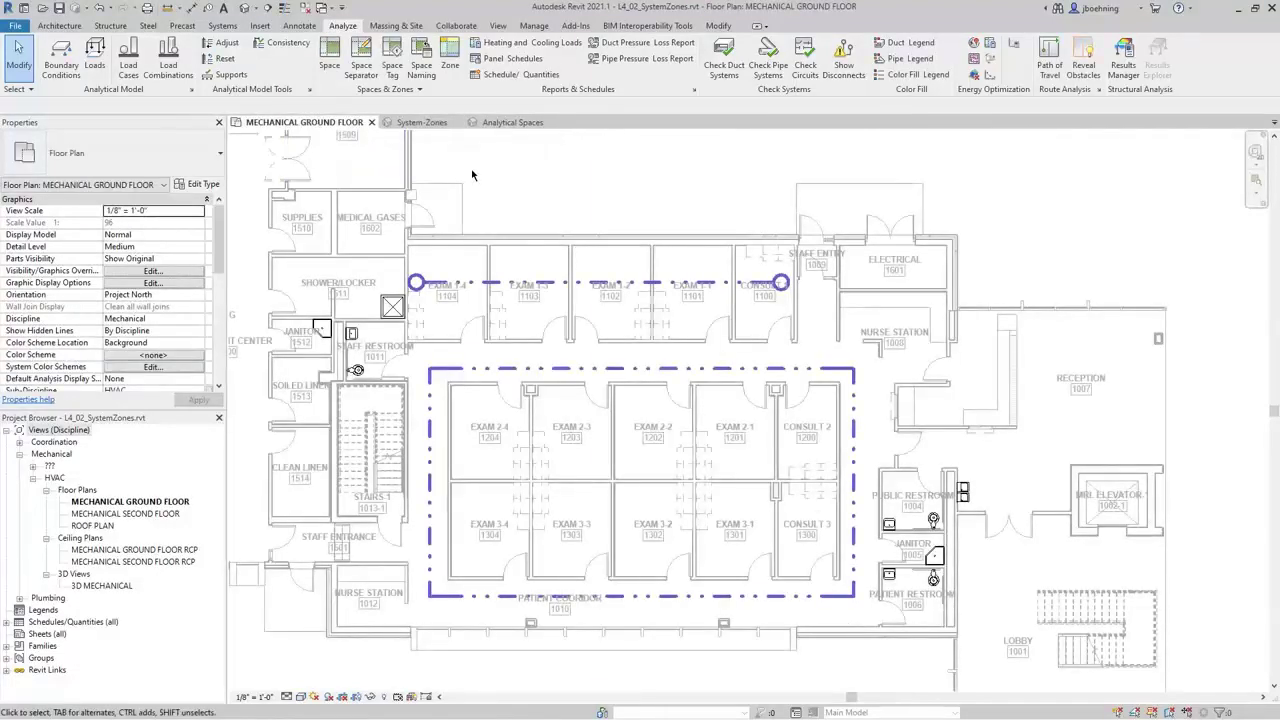
left_click(498, 27)
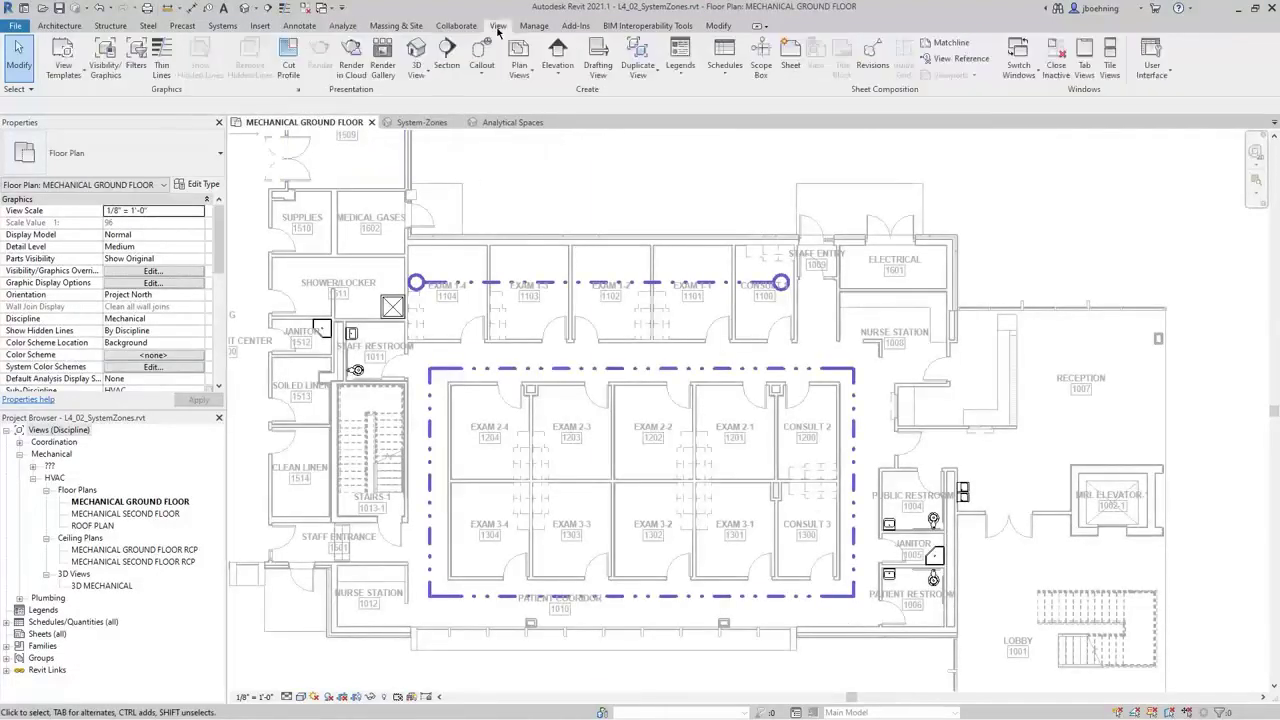
left_click(1165, 80)
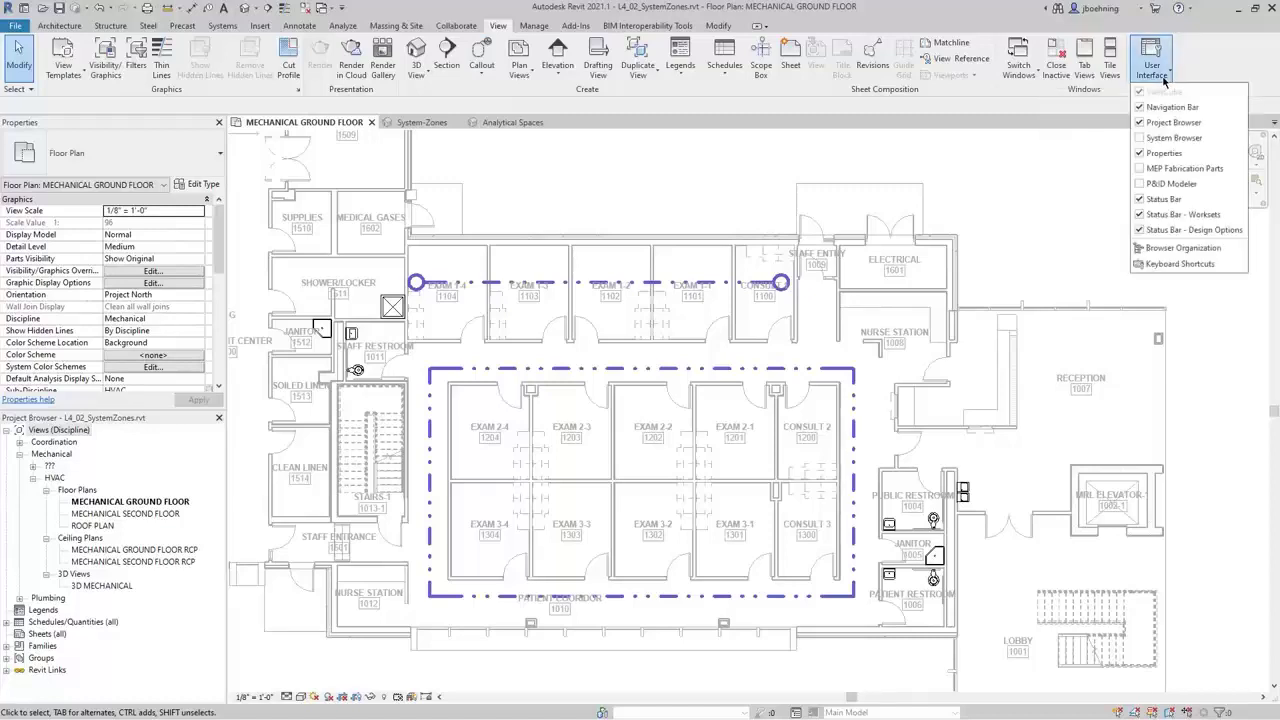
left_click(1141, 138)
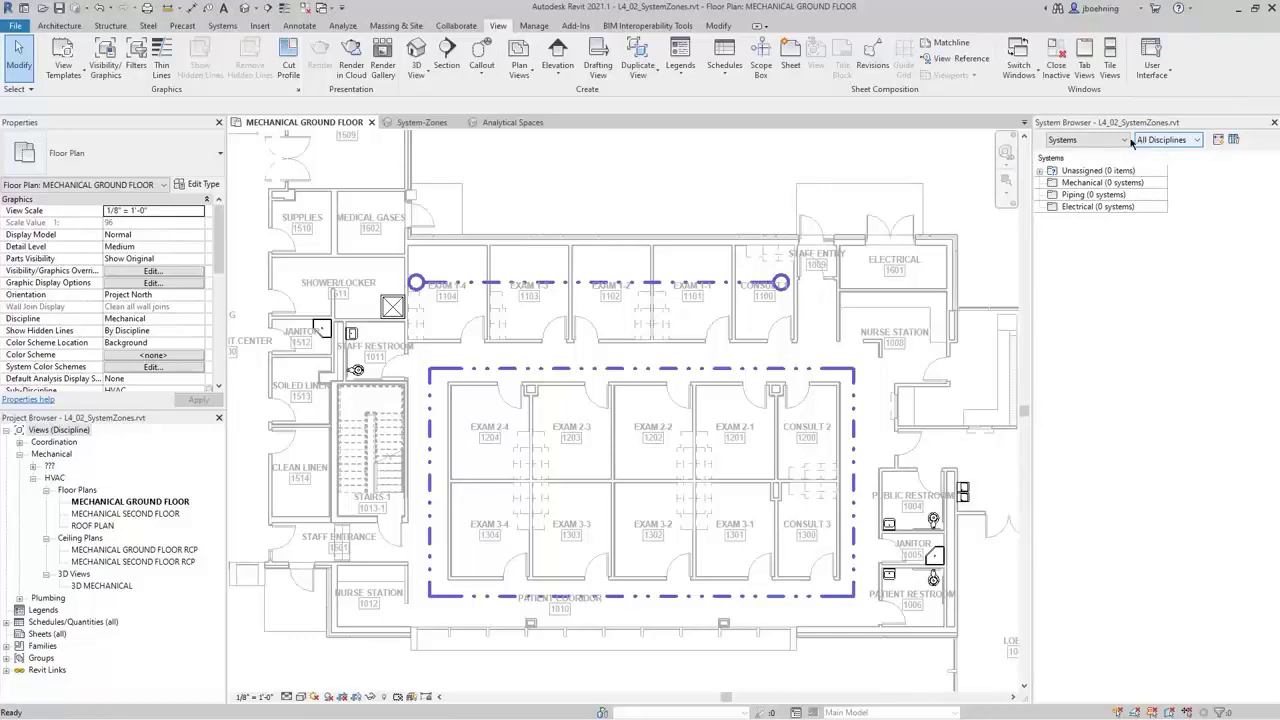
- Switch the System Browser to Analytical Systems and expand the unassigned System-Zone 1 and System-Zone 2 to list their spaces
left_click(1120, 140)
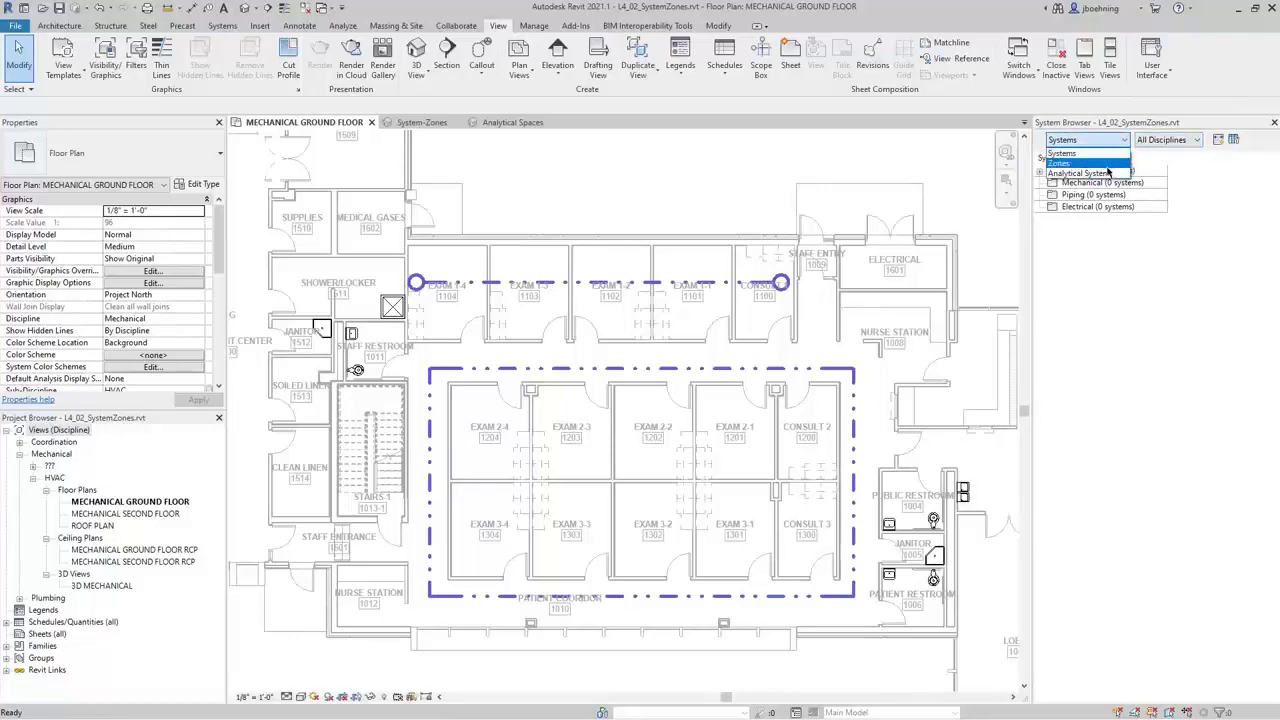
left_click(1106, 175)
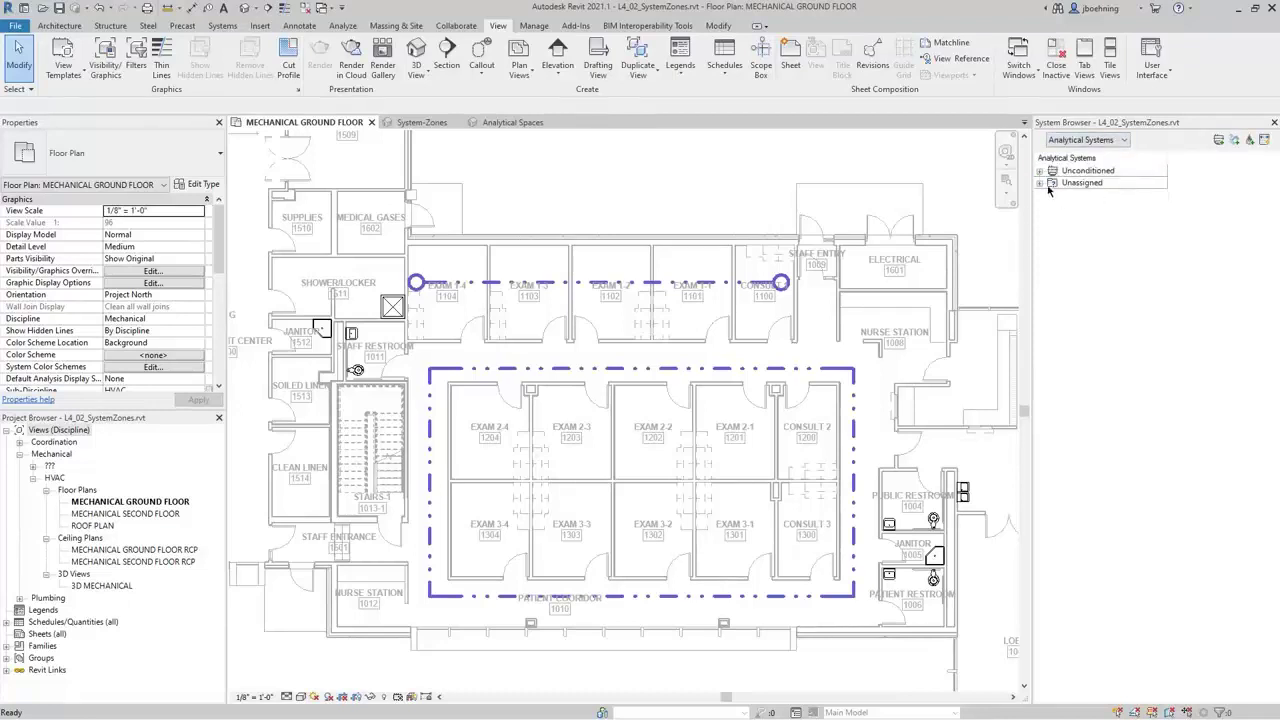
left_click(1040, 184)
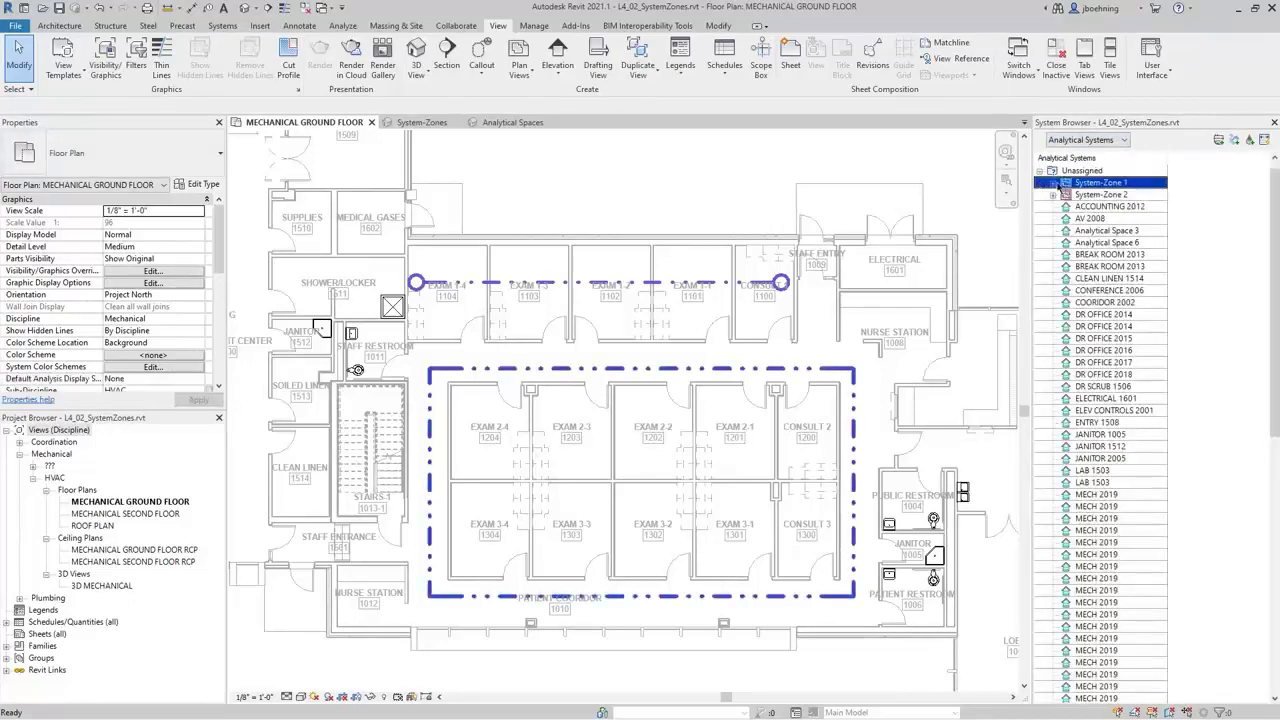
left_click(1137, 197)
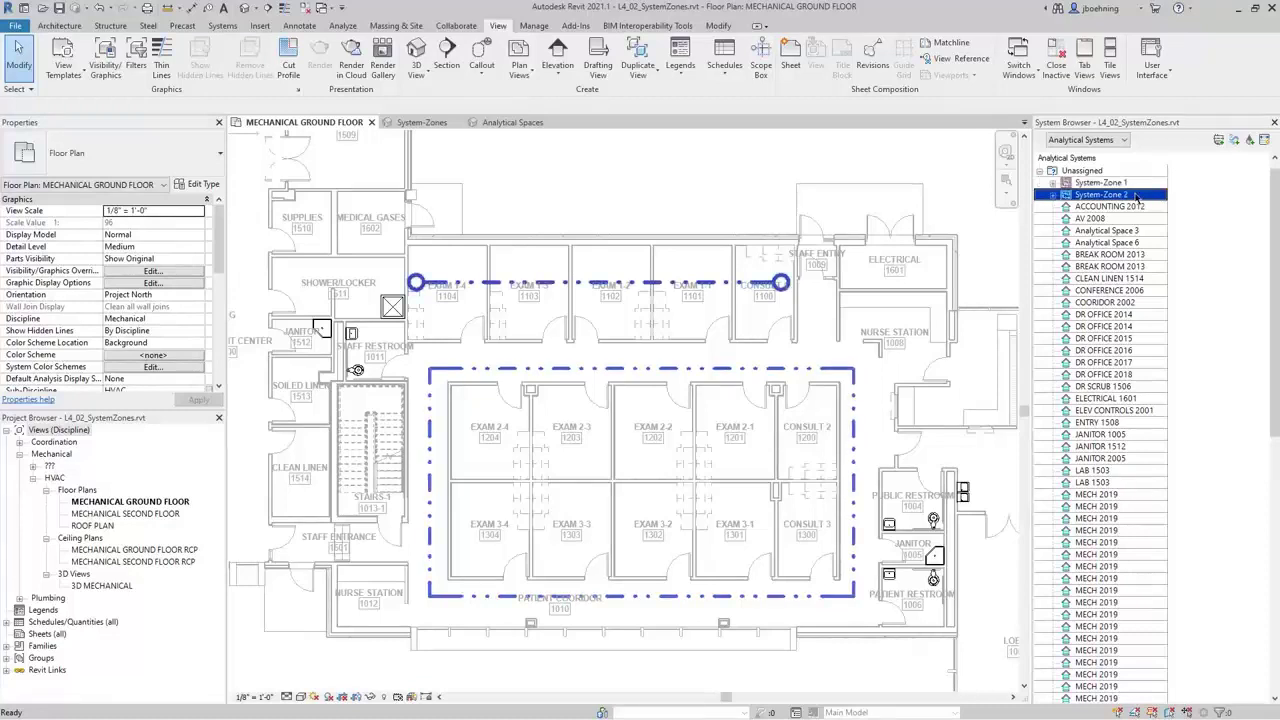
left_click(1054, 186)
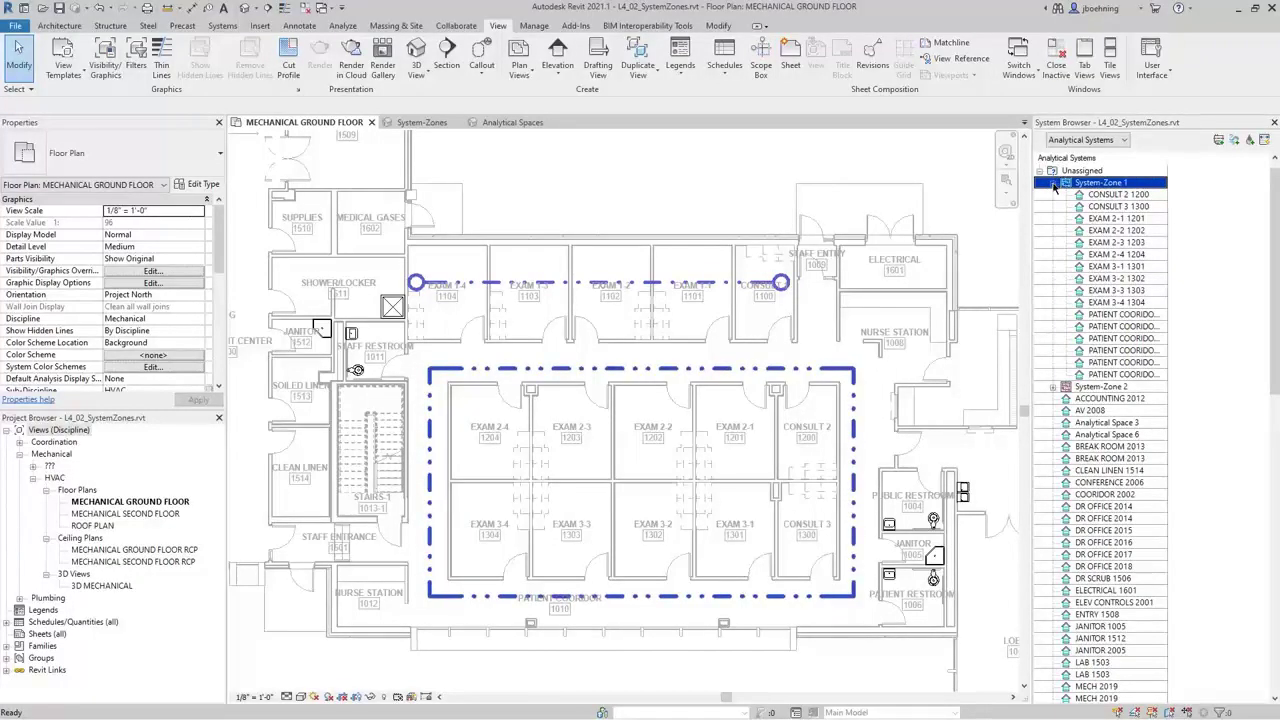
left_click(1052, 387)
- Highlight EXAM 1-3, System-Zone 2, System-Zone 1 and its patient corridor spaces to check them against the ground floor plan
left_click(1199, 436)
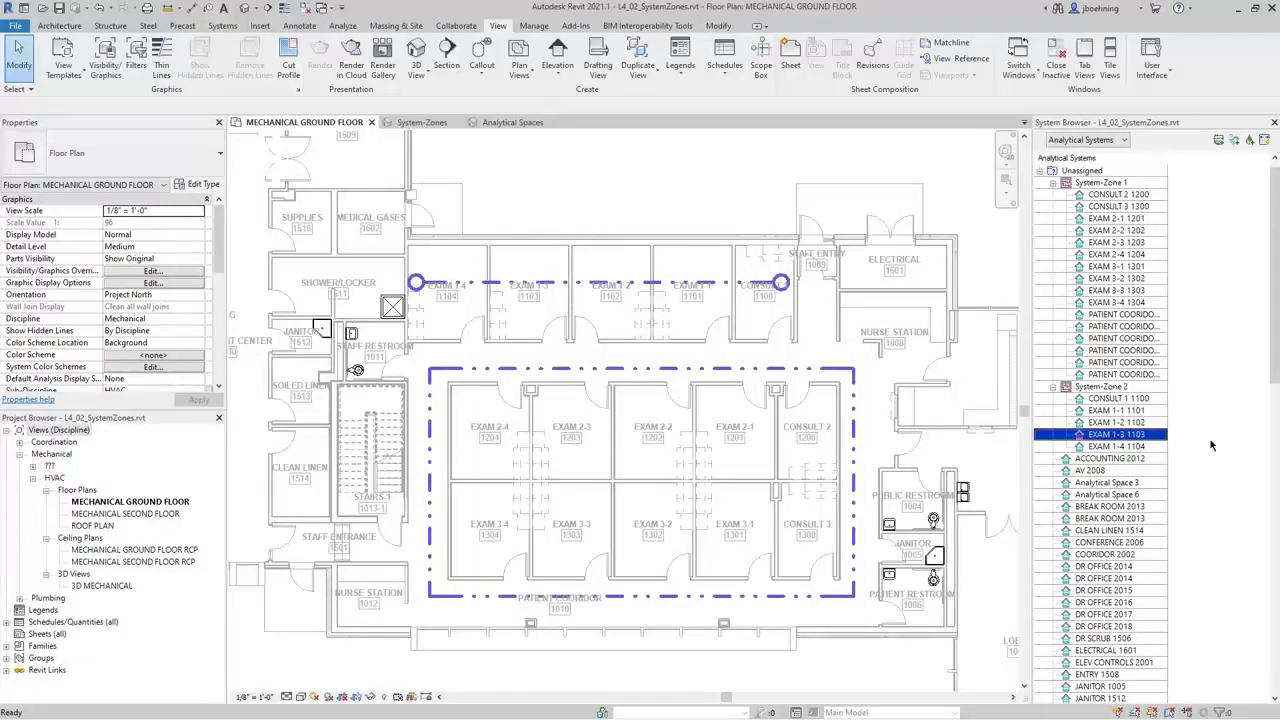
left_click(1138, 390)
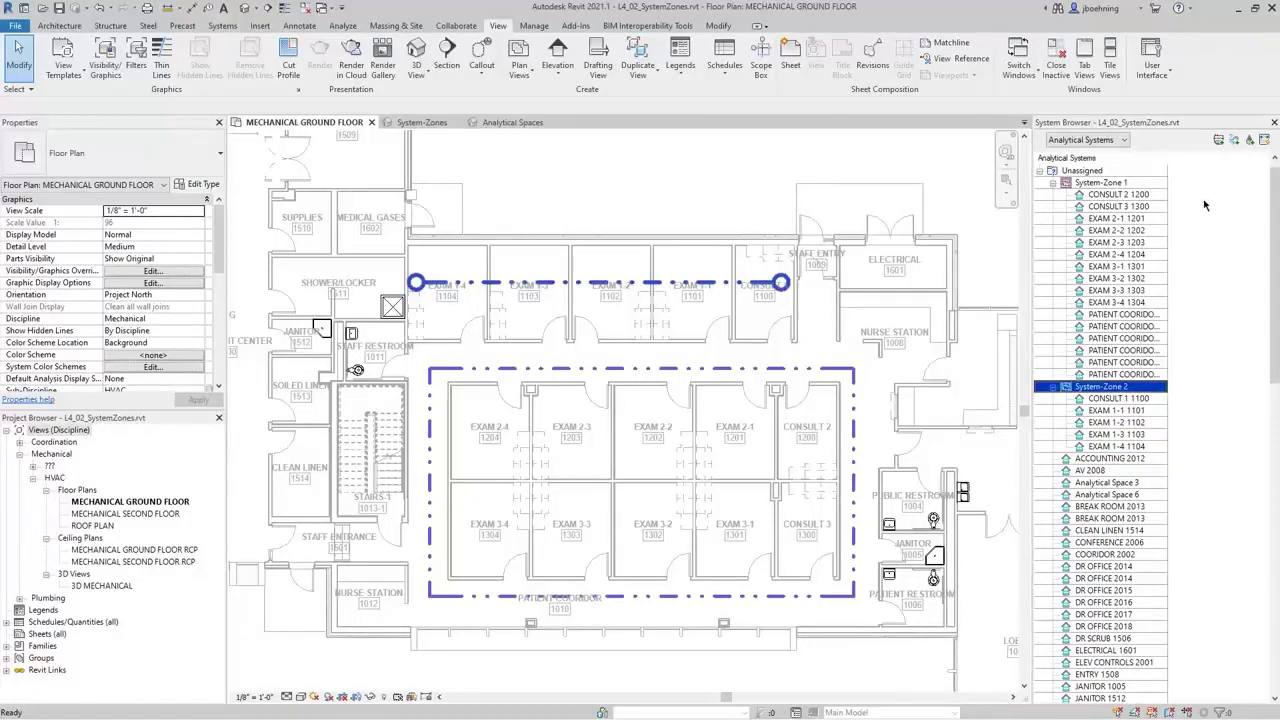
left_click(1153, 184)
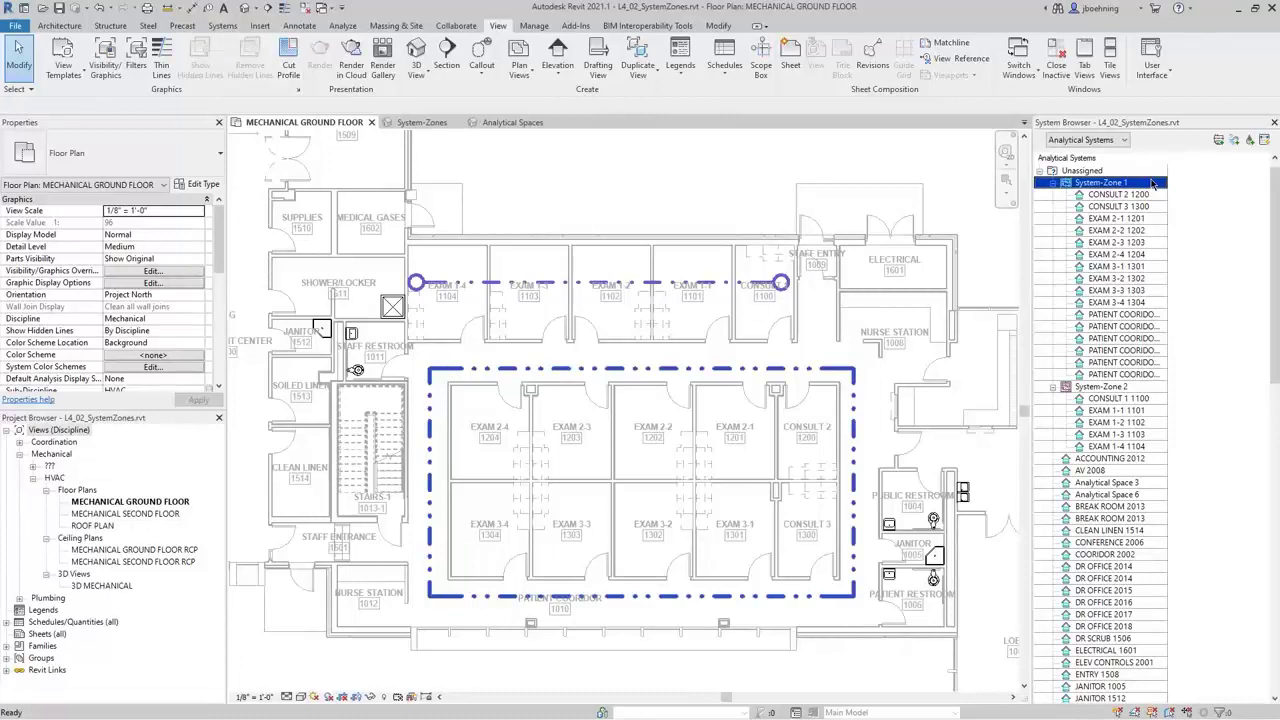
left_click(1155, 315)
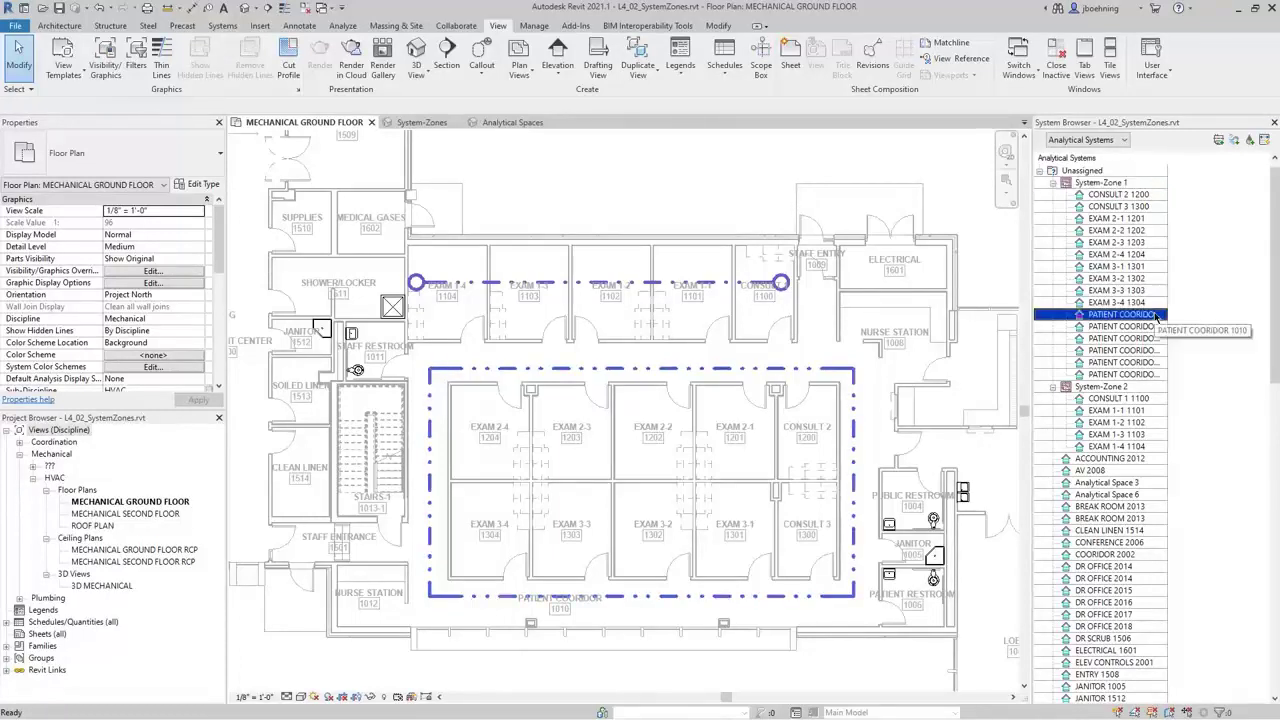
left_click(1156, 327)
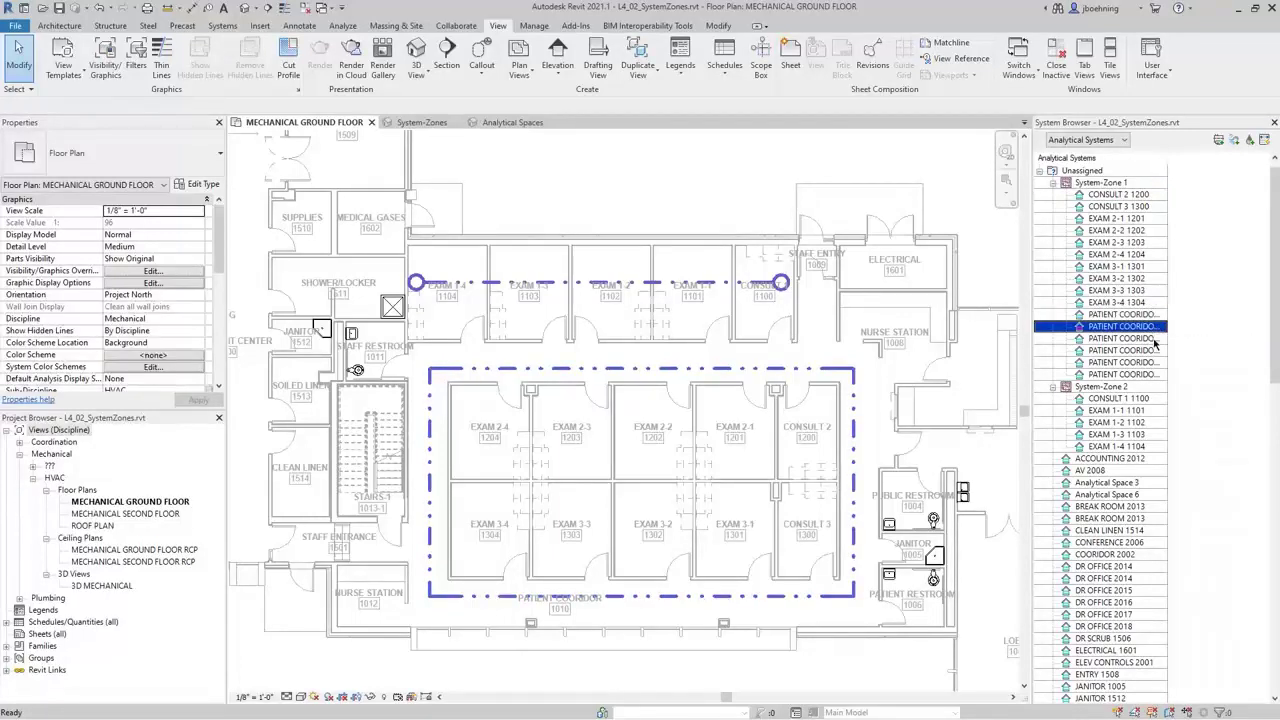
left_click(1156, 339)
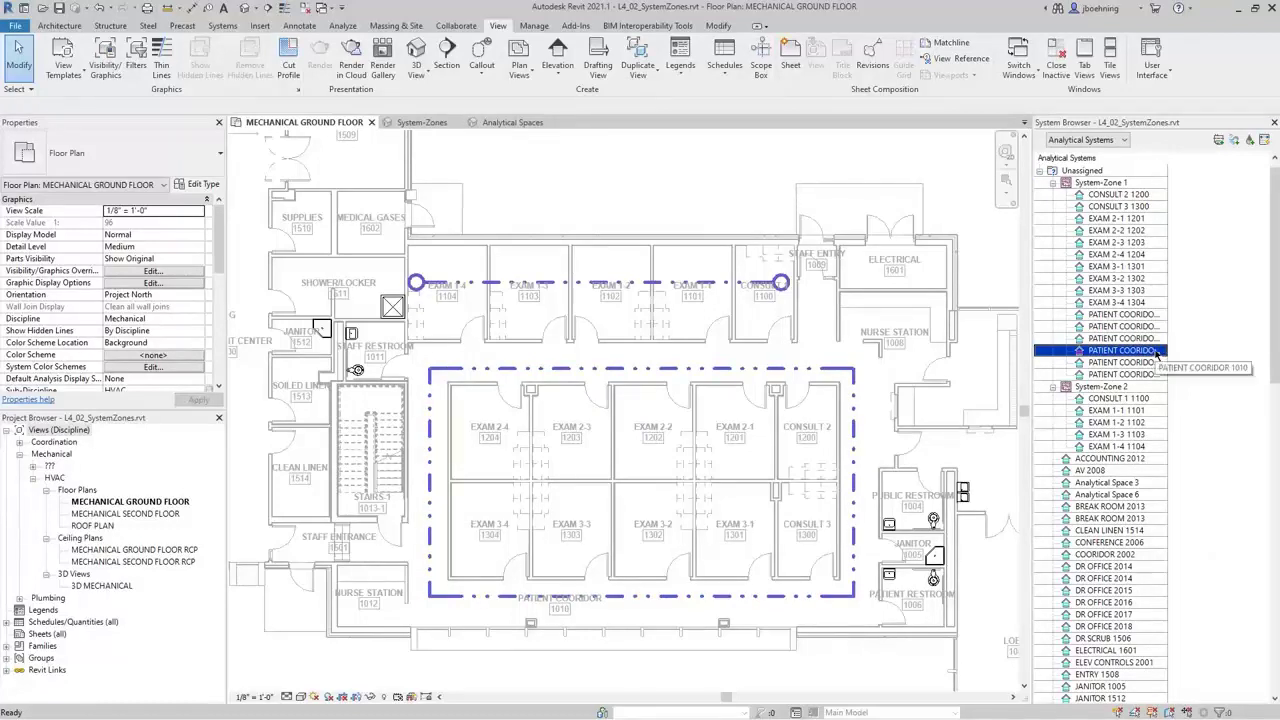
left_click(872, 297)
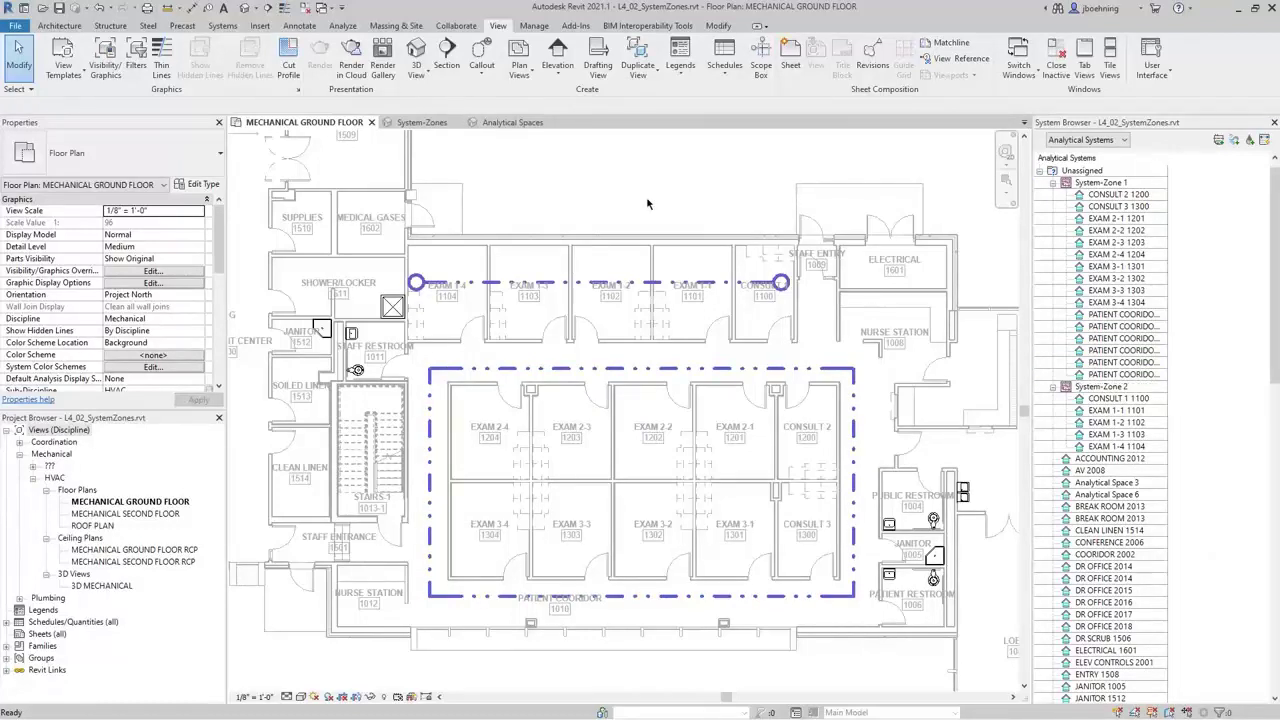
scroll(646, 204, "down", 1)
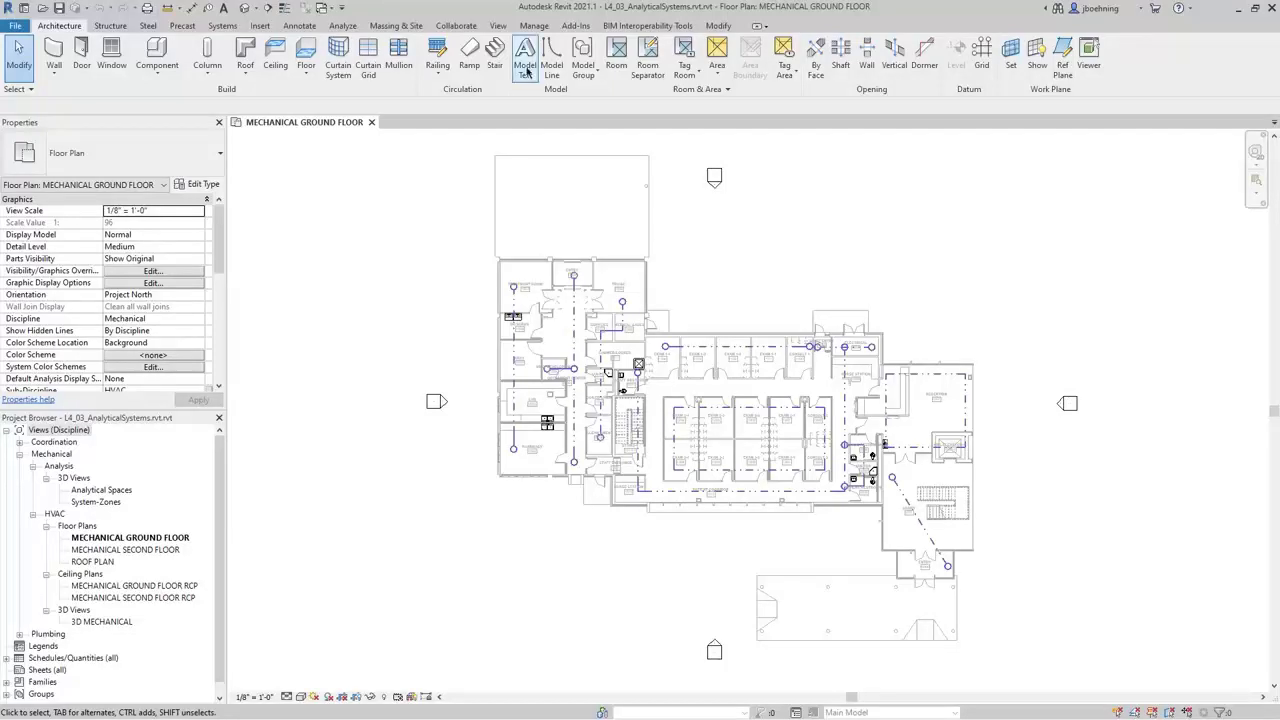
- Display the System Browser for L4_03_AnalyticalSystems on Analytical Systems and expand the Unassigned group to list its system zones
left_click(498, 26)
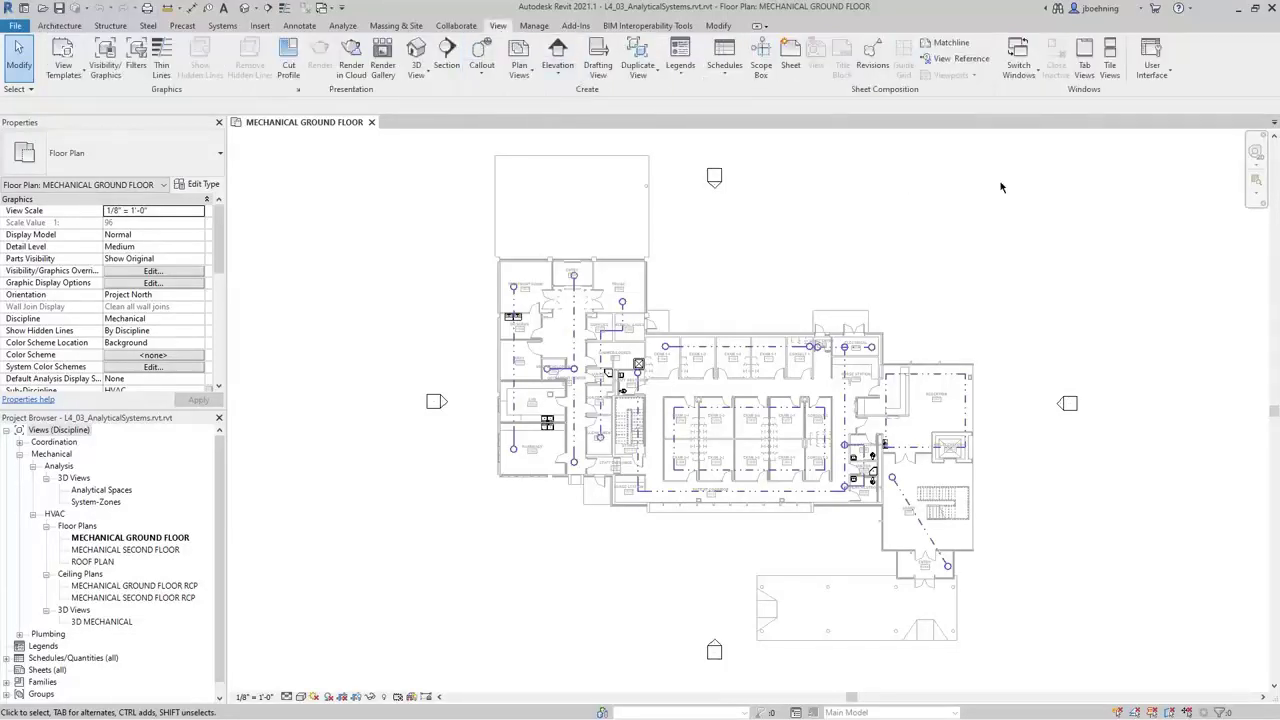
left_click(1165, 83)
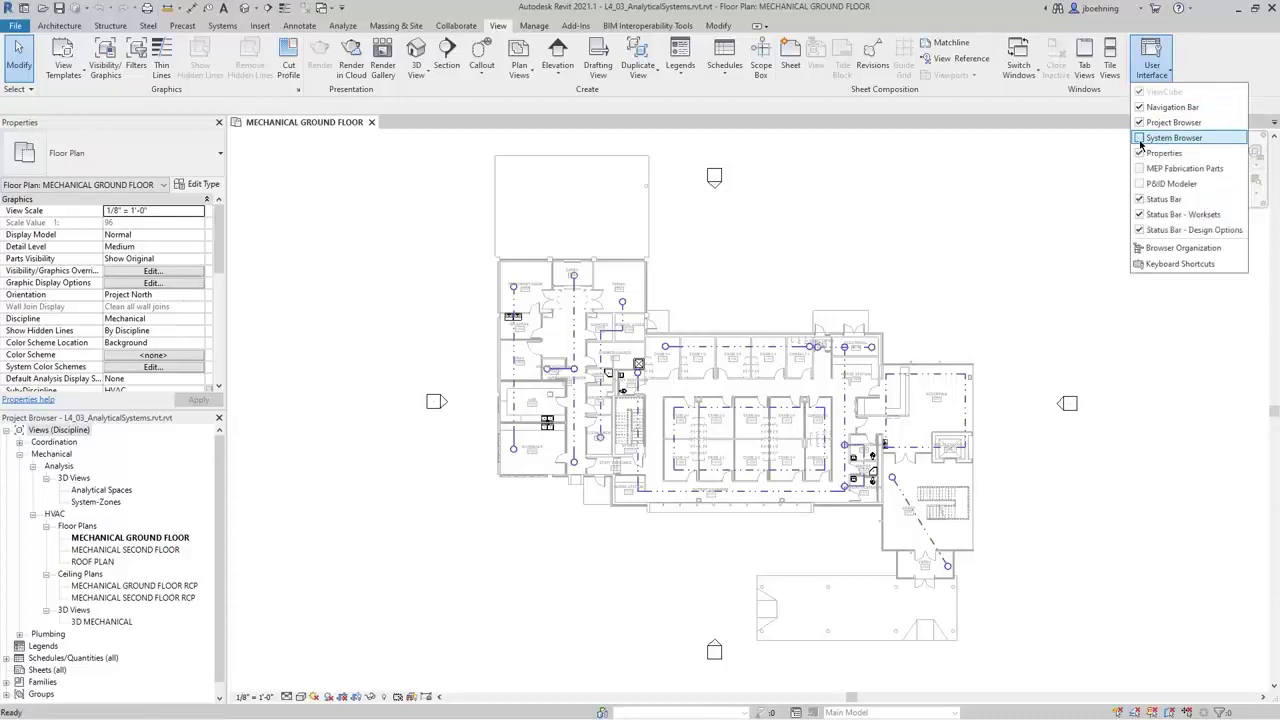
left_click(1141, 141)
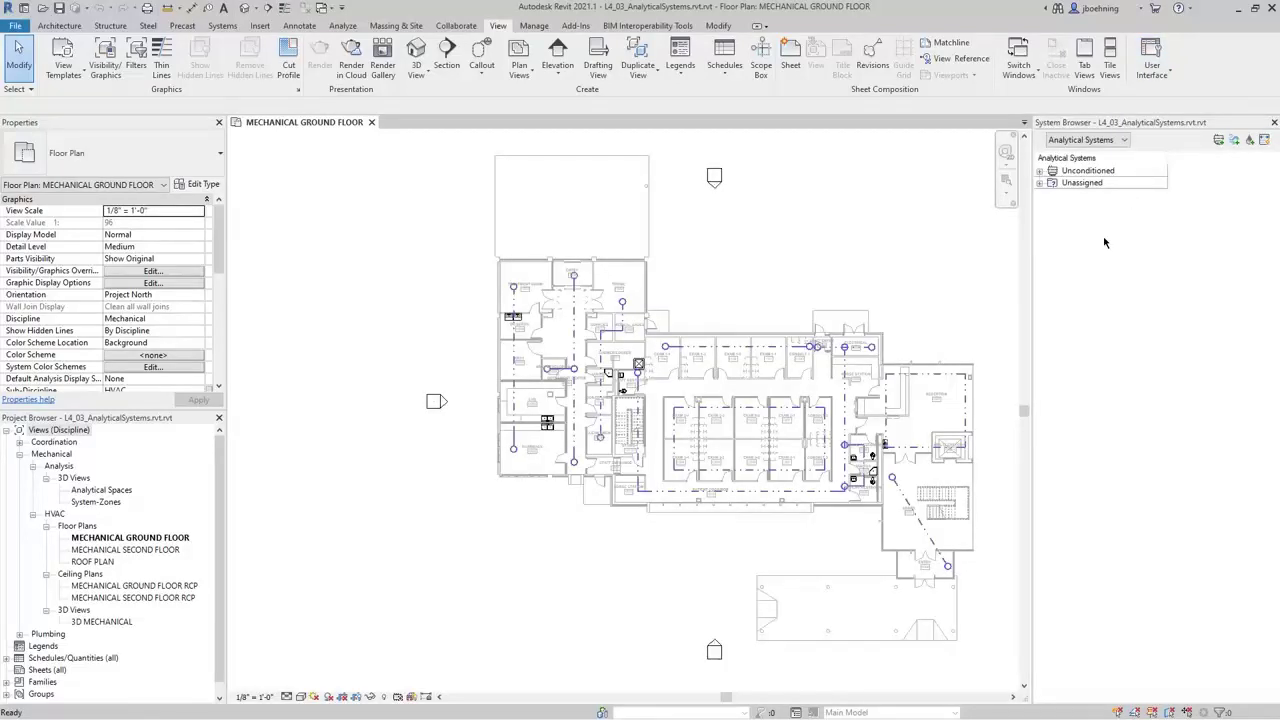
left_click(1040, 184)
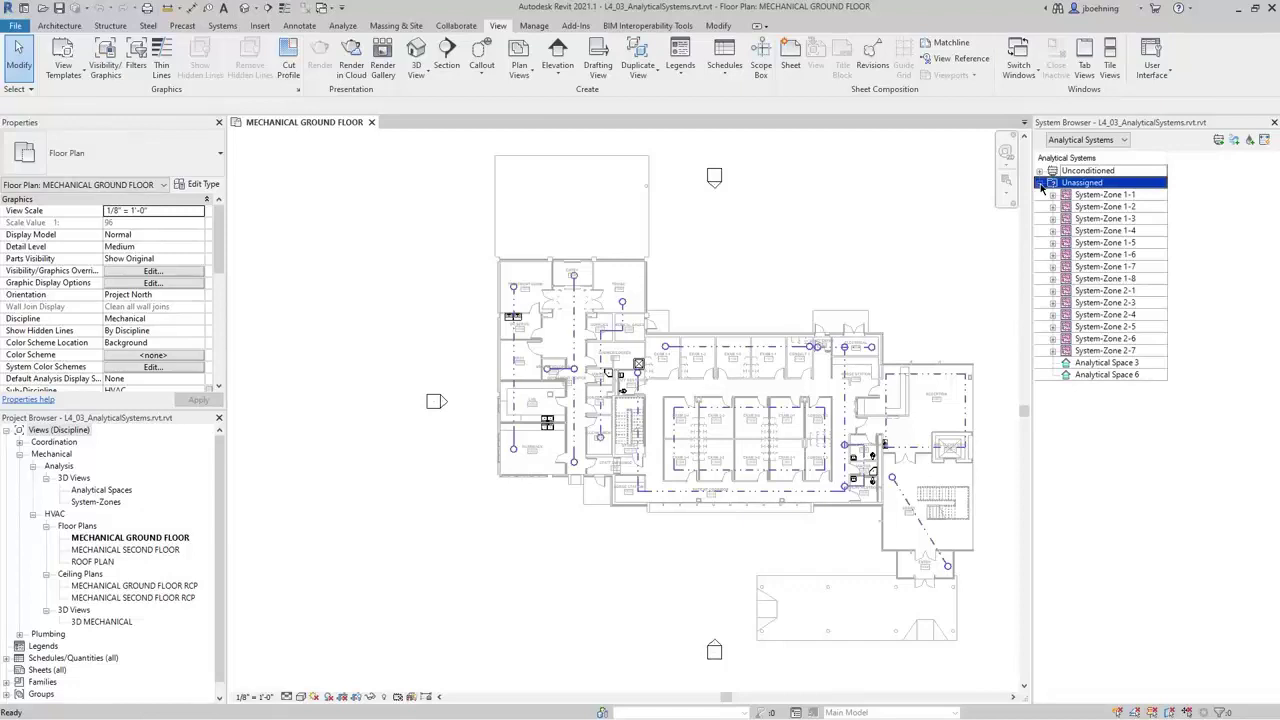
left_click(1120, 145)
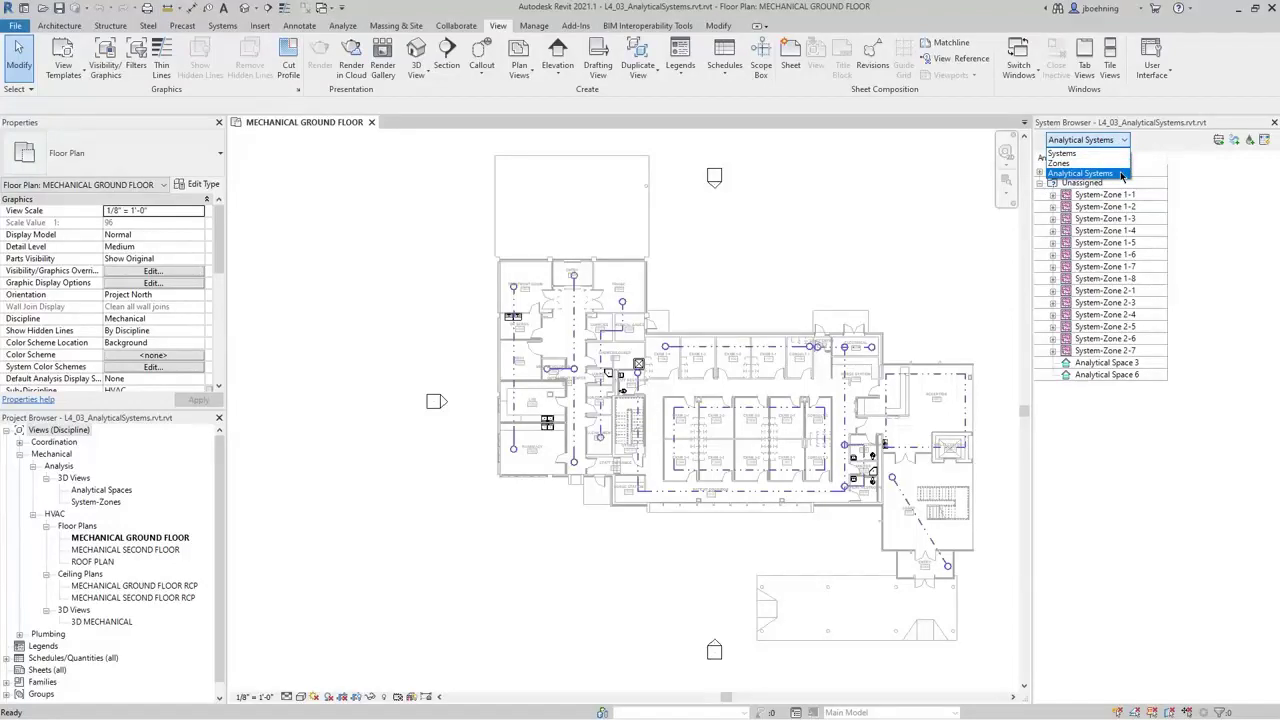
left_click(1121, 174)
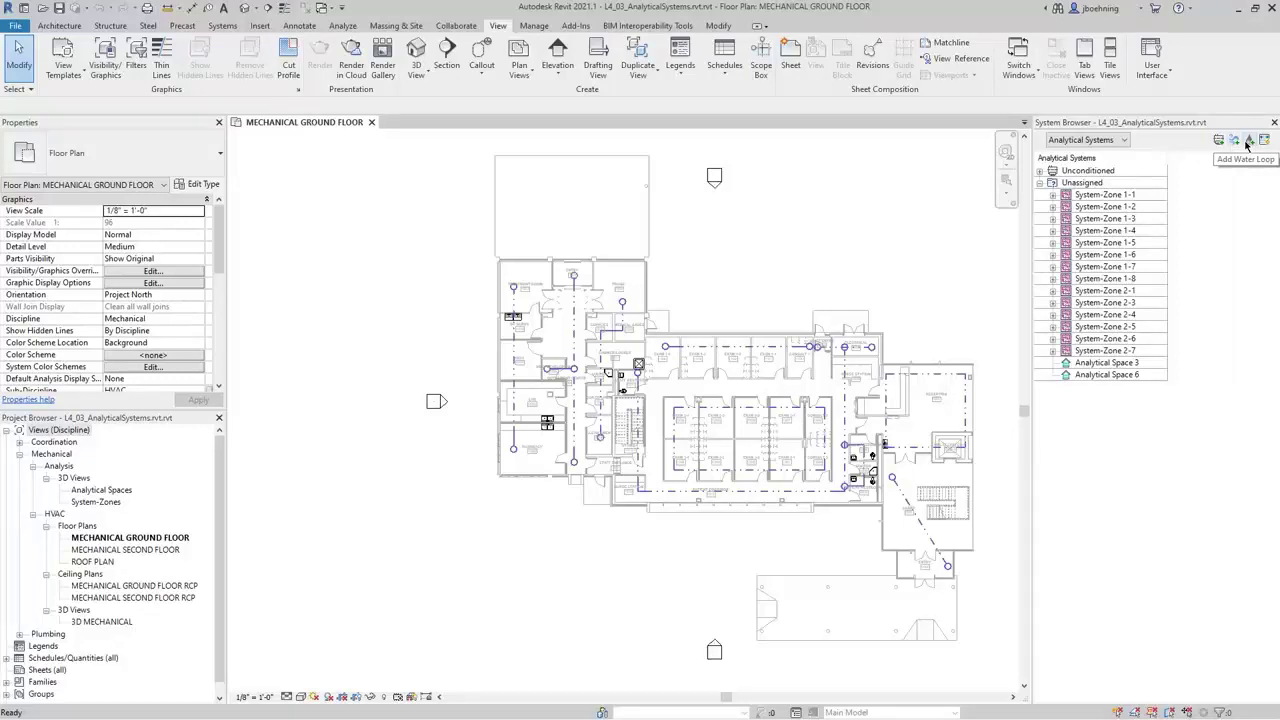
left_click(1210, 208)
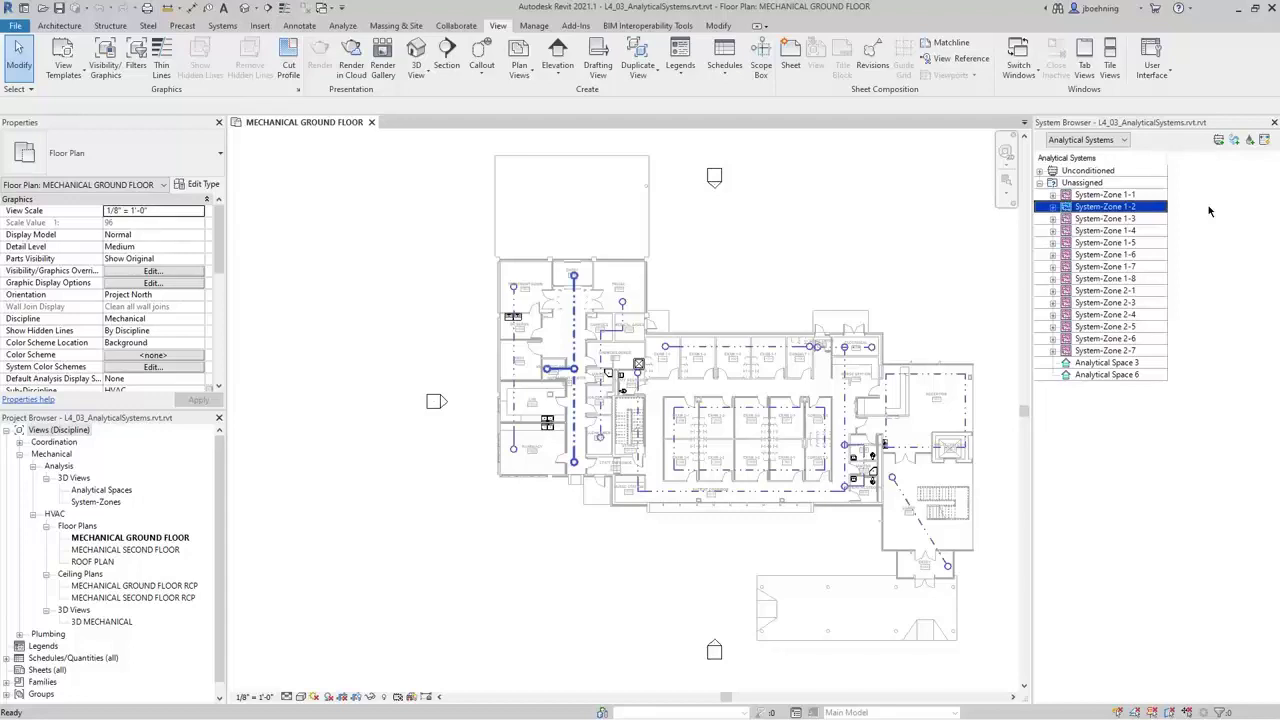
left_click(1215, 176)
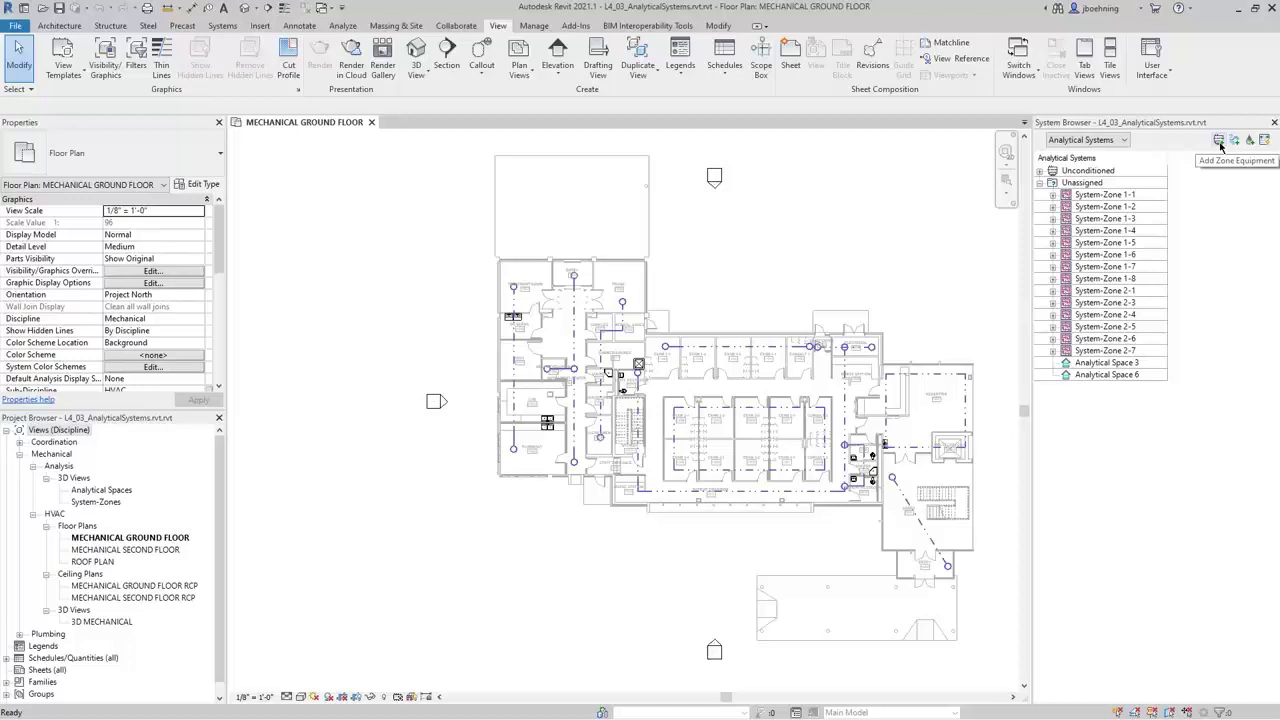
- Add a zone equipment item to the analytical systems and name it VAV 1-1
left_click(1220, 147)
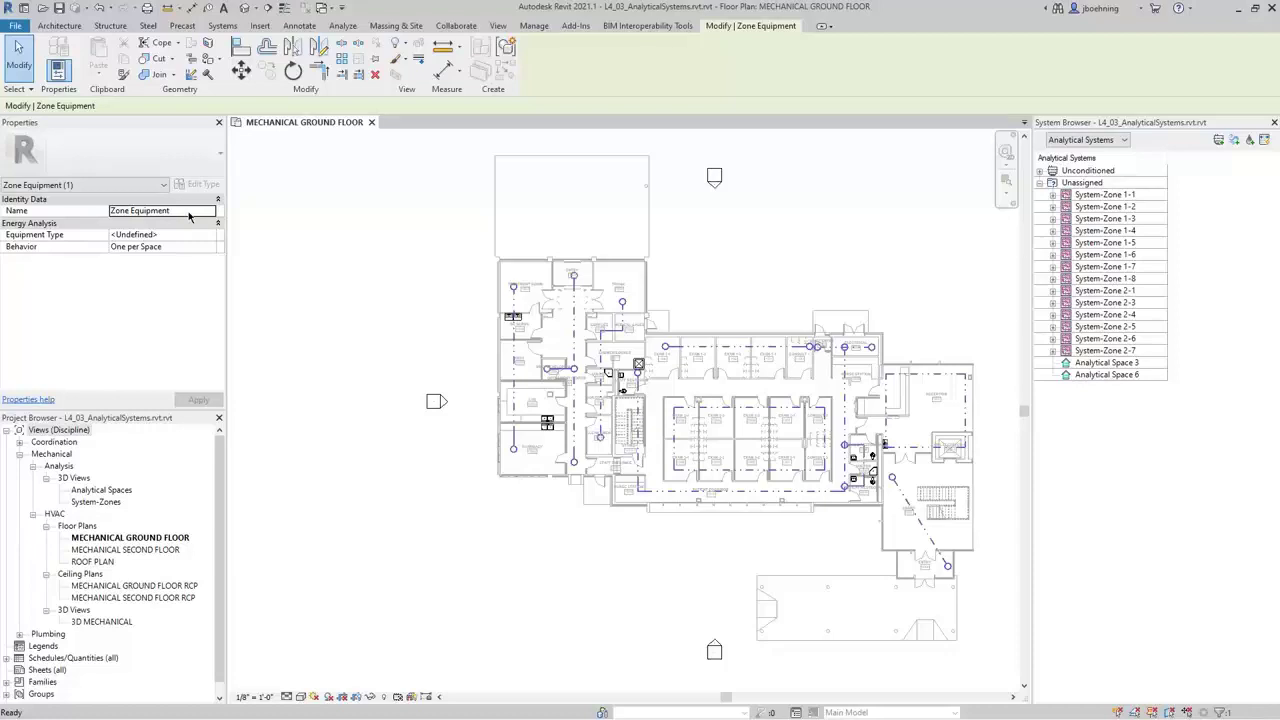
left_click(189, 216)
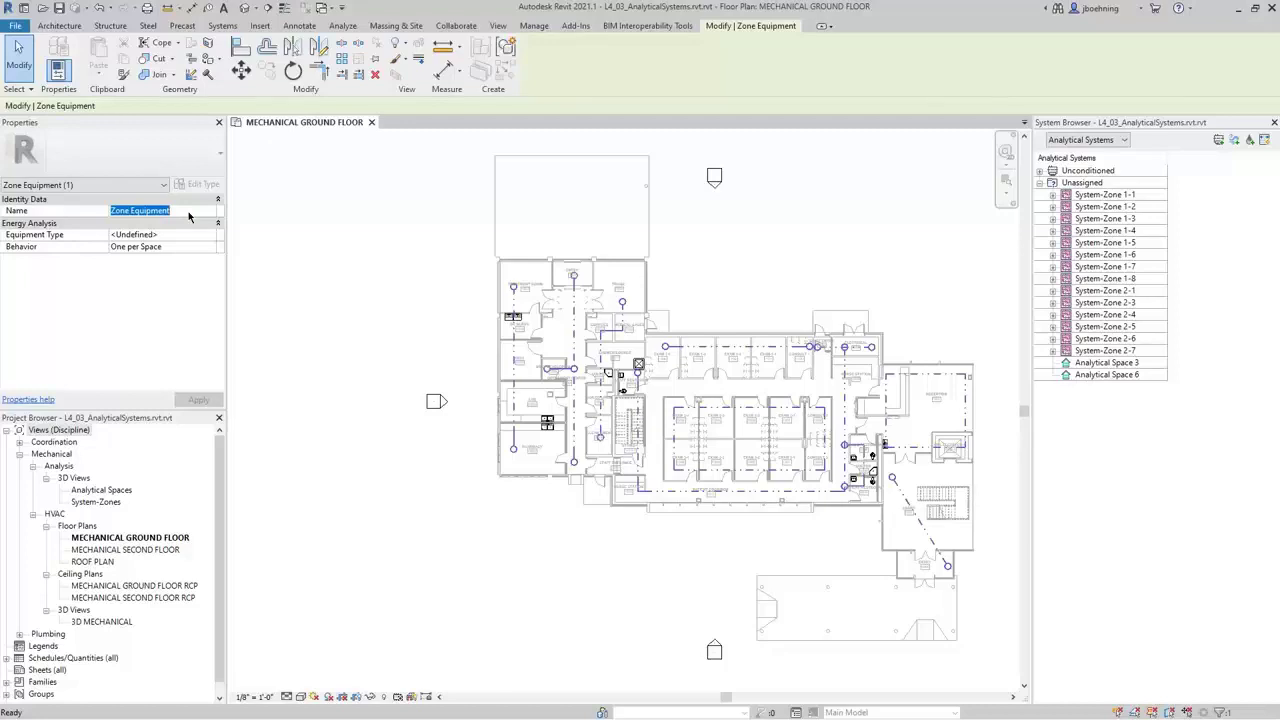
type("VAV 1-1")
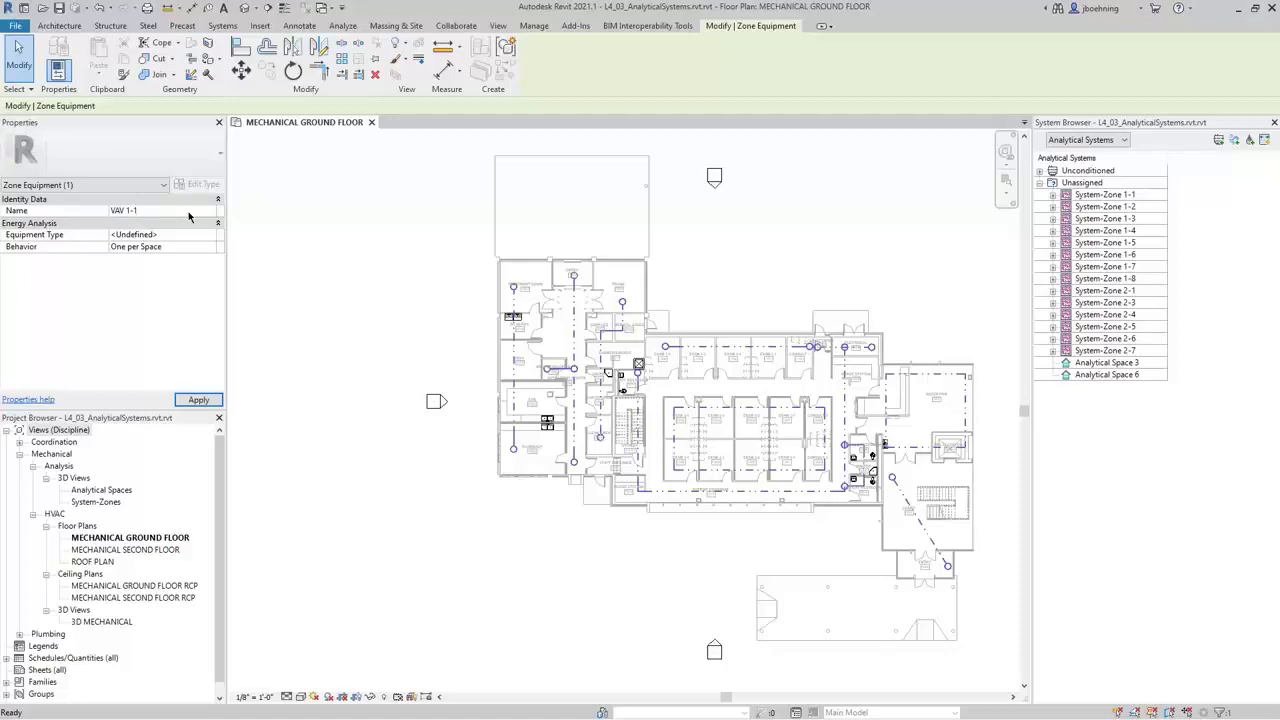
key("Return")
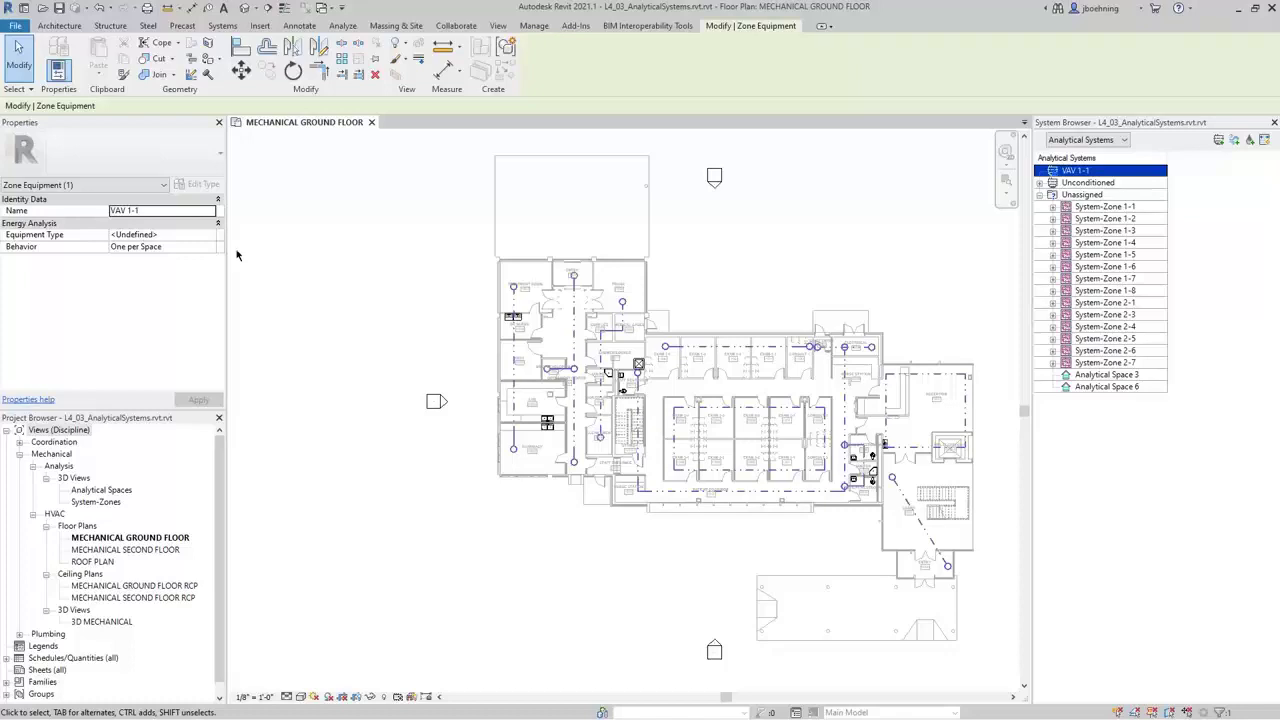
- Try the Water Source Heat Pump, Unit Heater and Chilled Beam Active equipment types on VAV 1-1 to compare their parameters
left_click(211, 236)
left_click(211, 236)
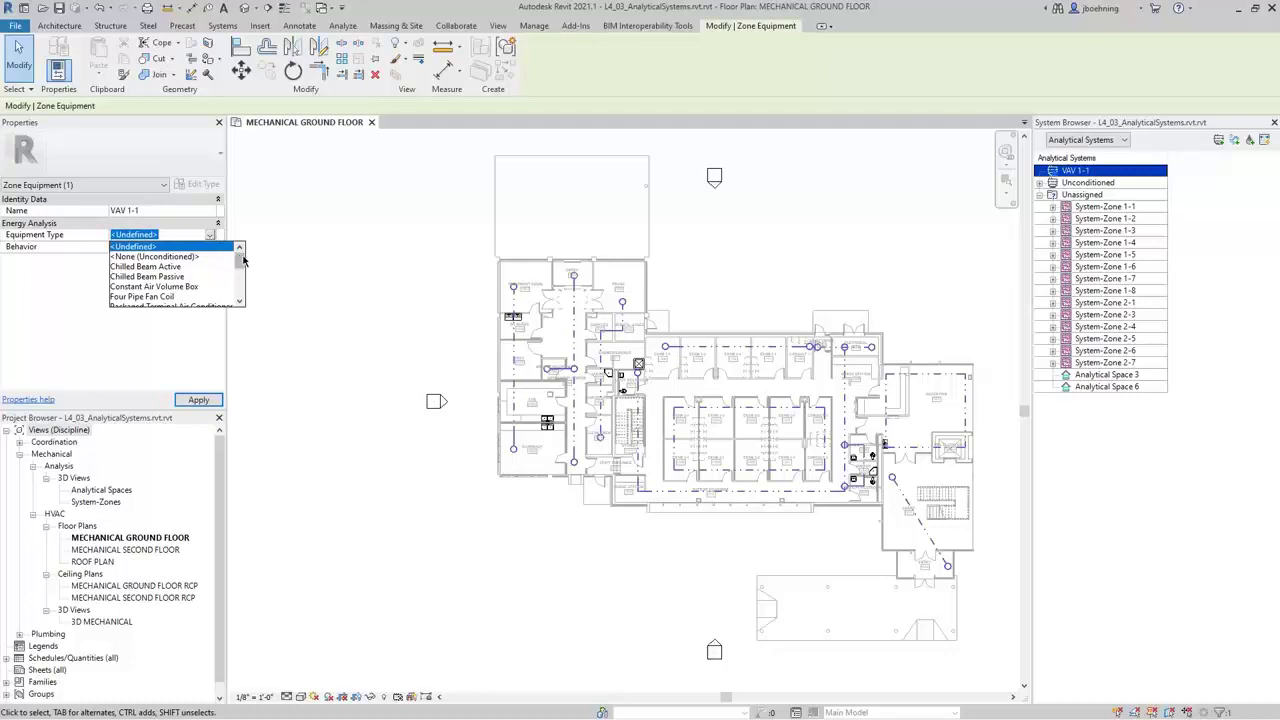
left_click_drag(240, 262, 240, 296)
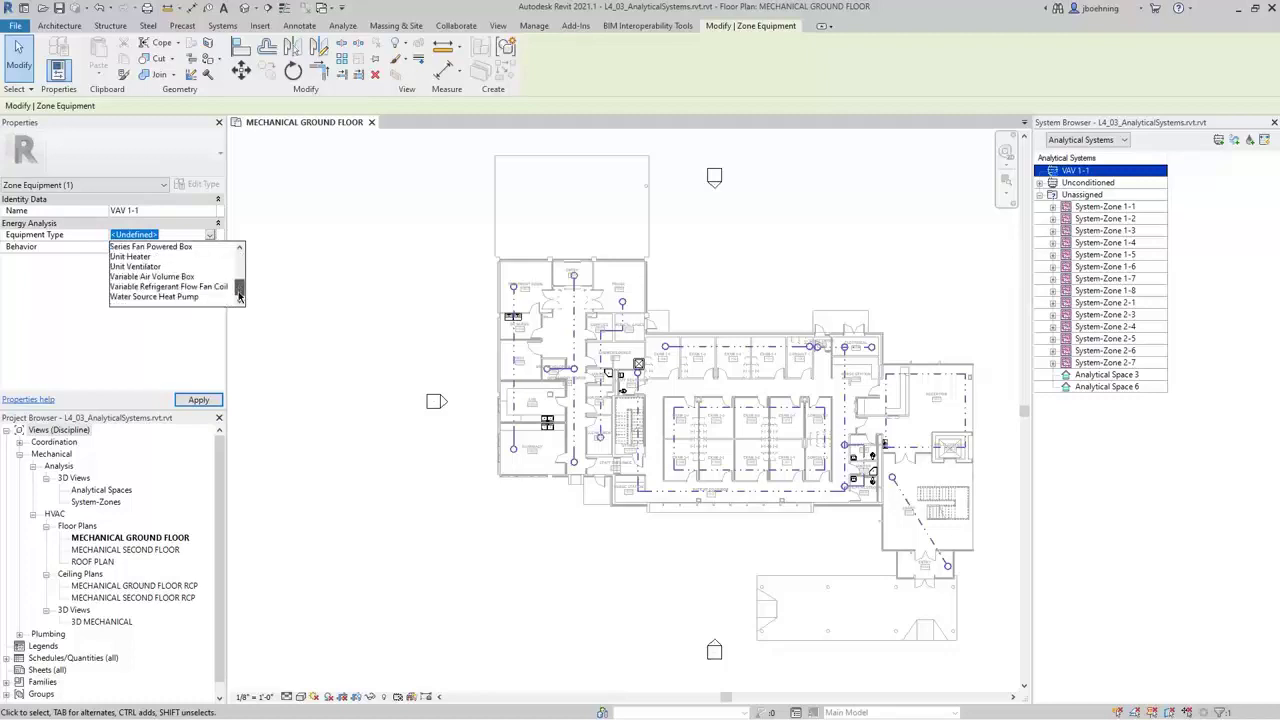
left_click(200, 298)
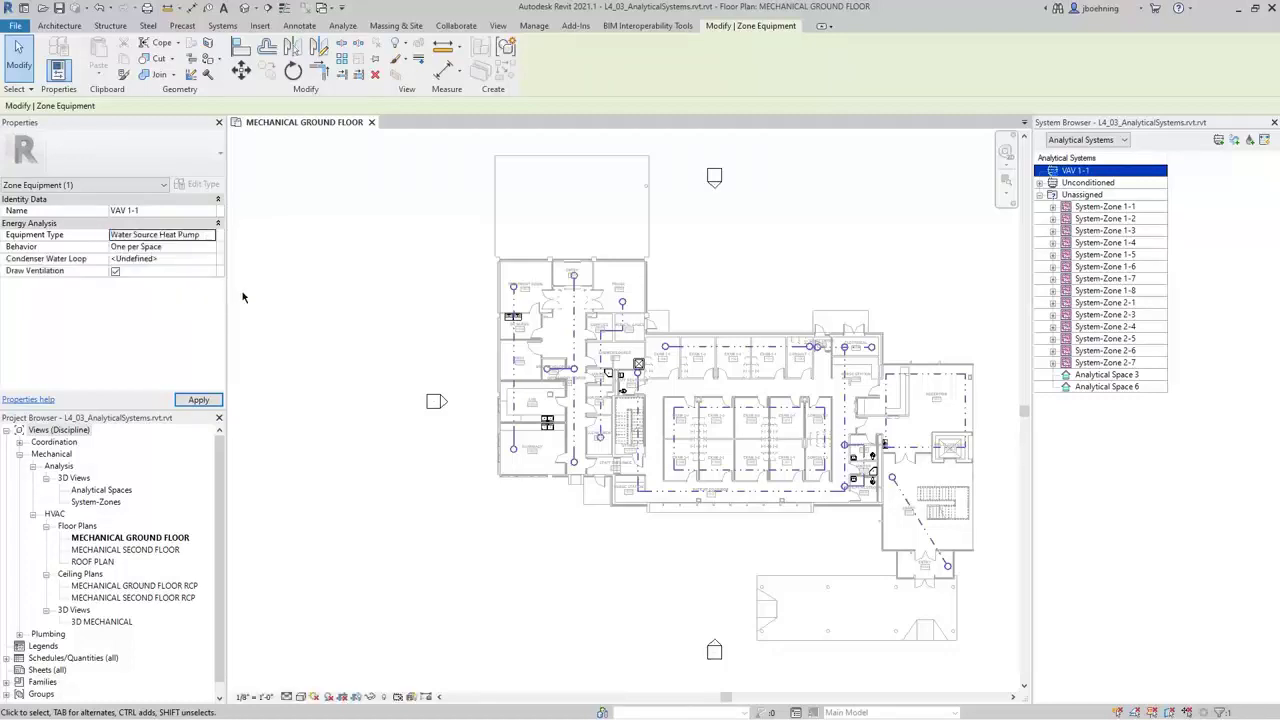
left_click(210, 240)
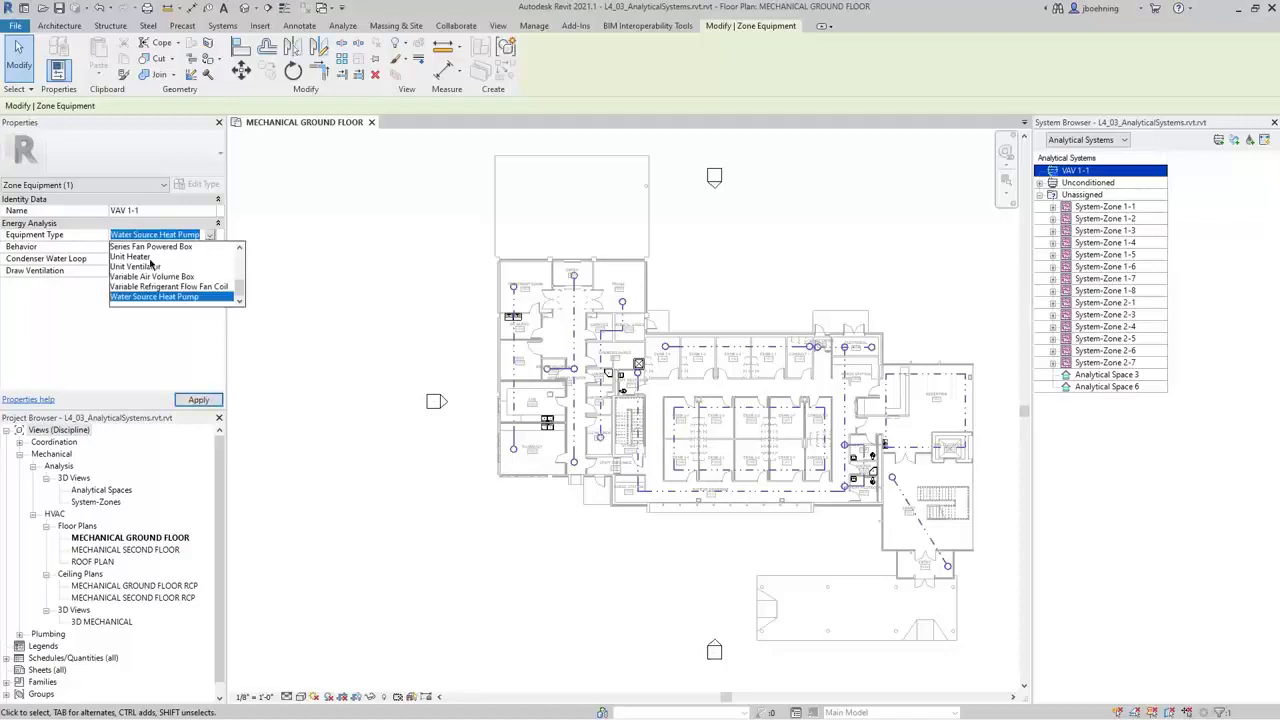
left_click(158, 260)
left_click(210, 238)
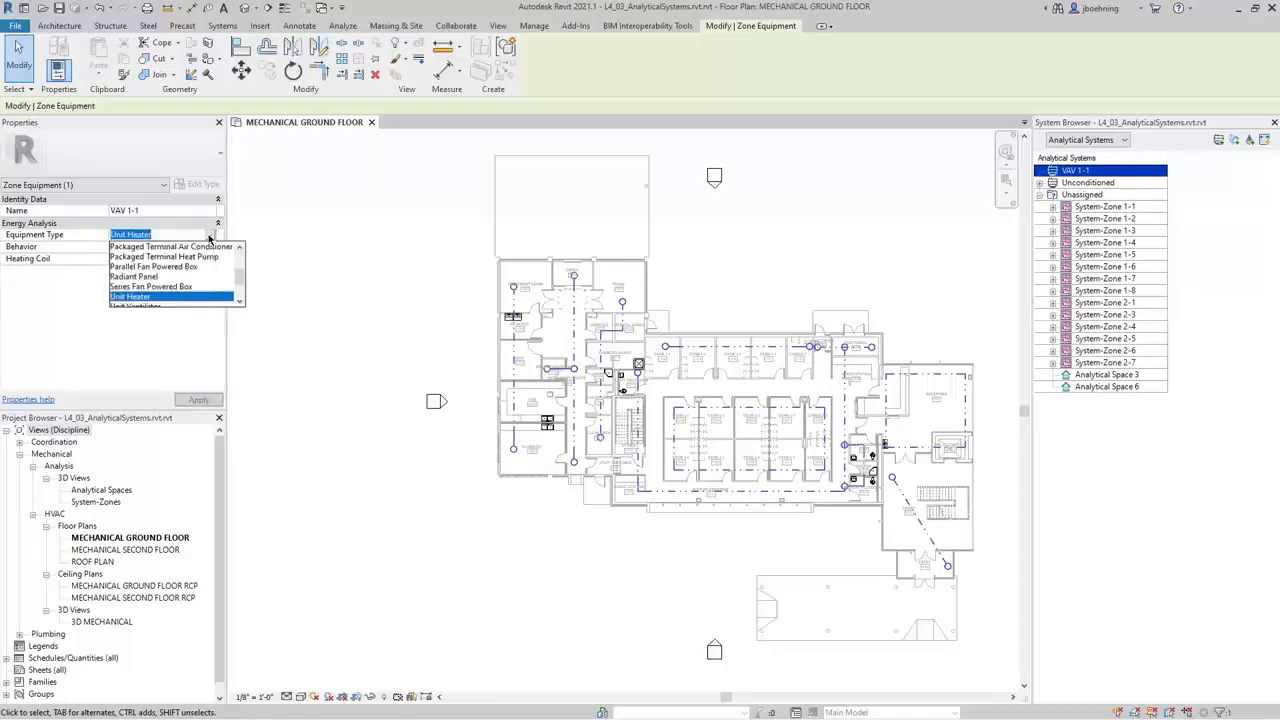
left_click_drag(240, 270, 240, 250)
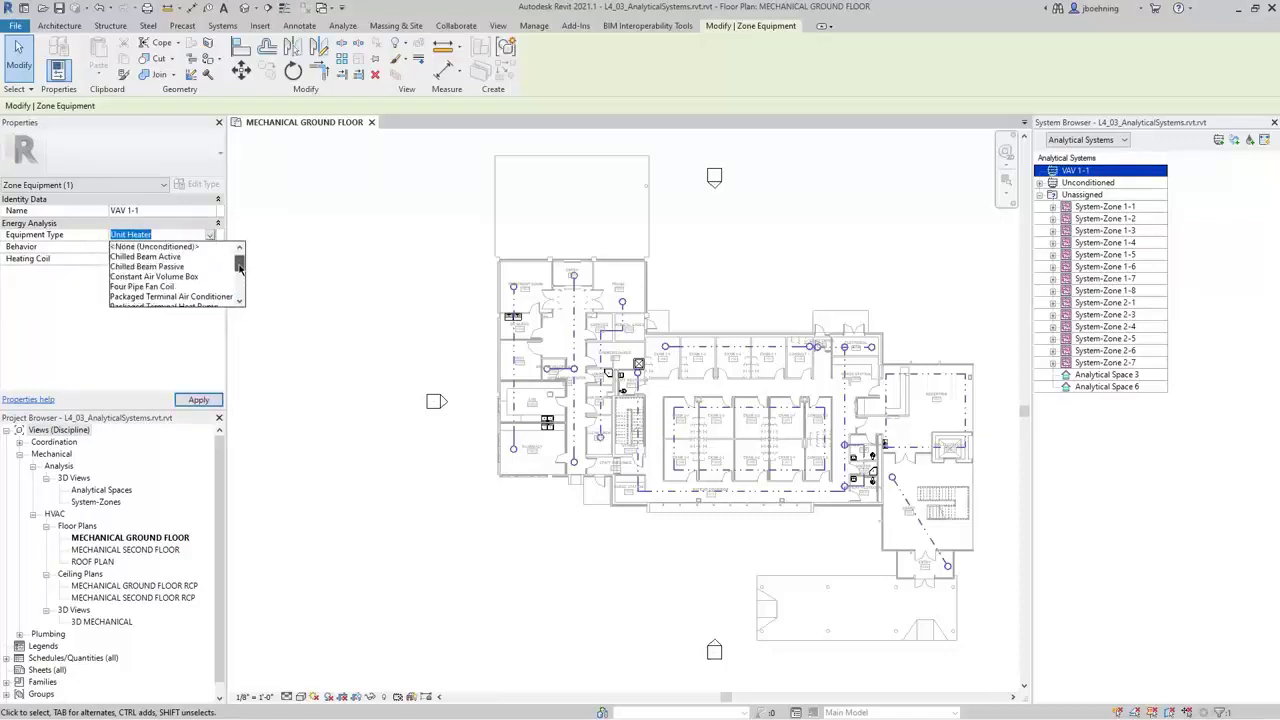
left_click(200, 245)
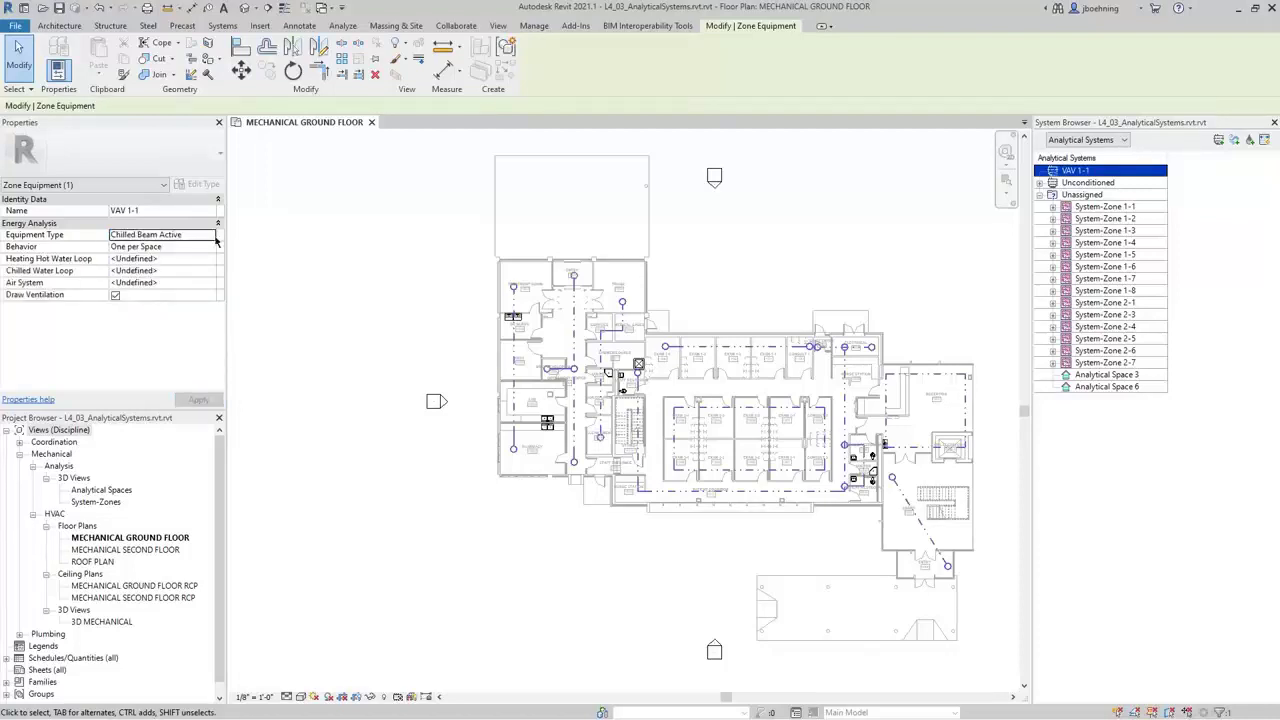
- Set the equipment type of VAV 1-1 to Series Fan Powered Box
left_click(210, 235)
left_click_drag(240, 262, 241, 281)
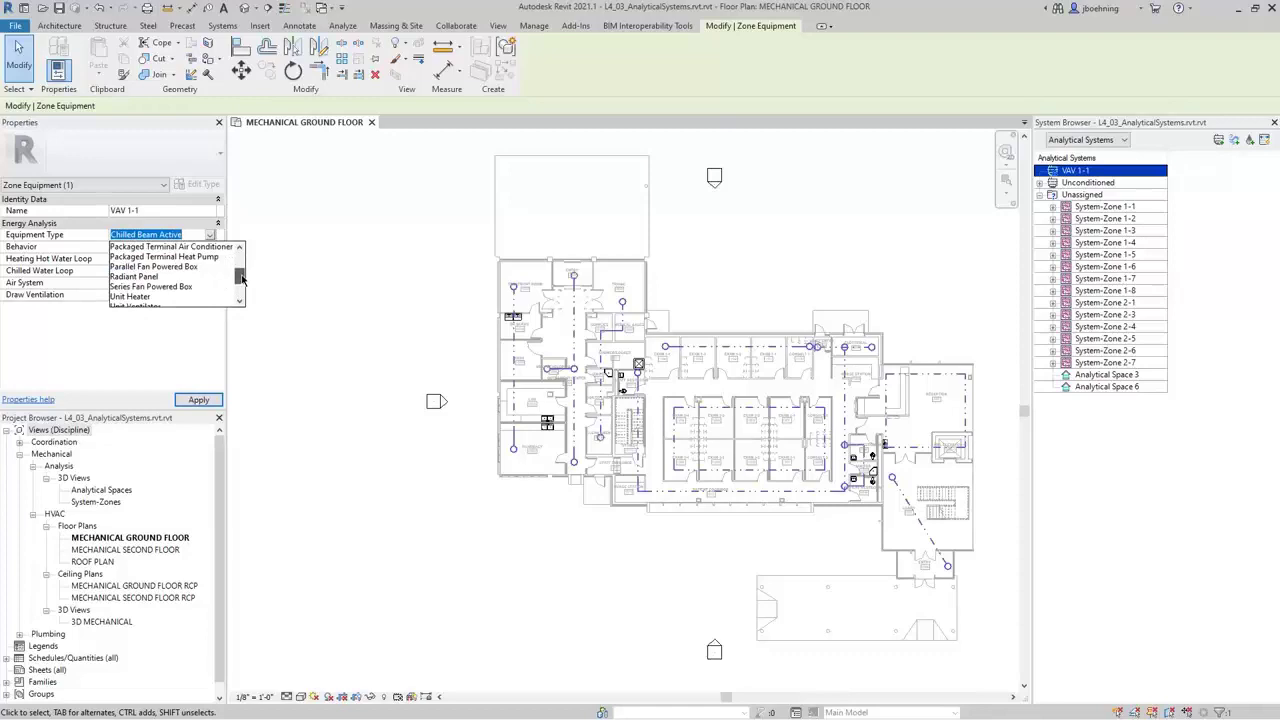
left_click(163, 289)
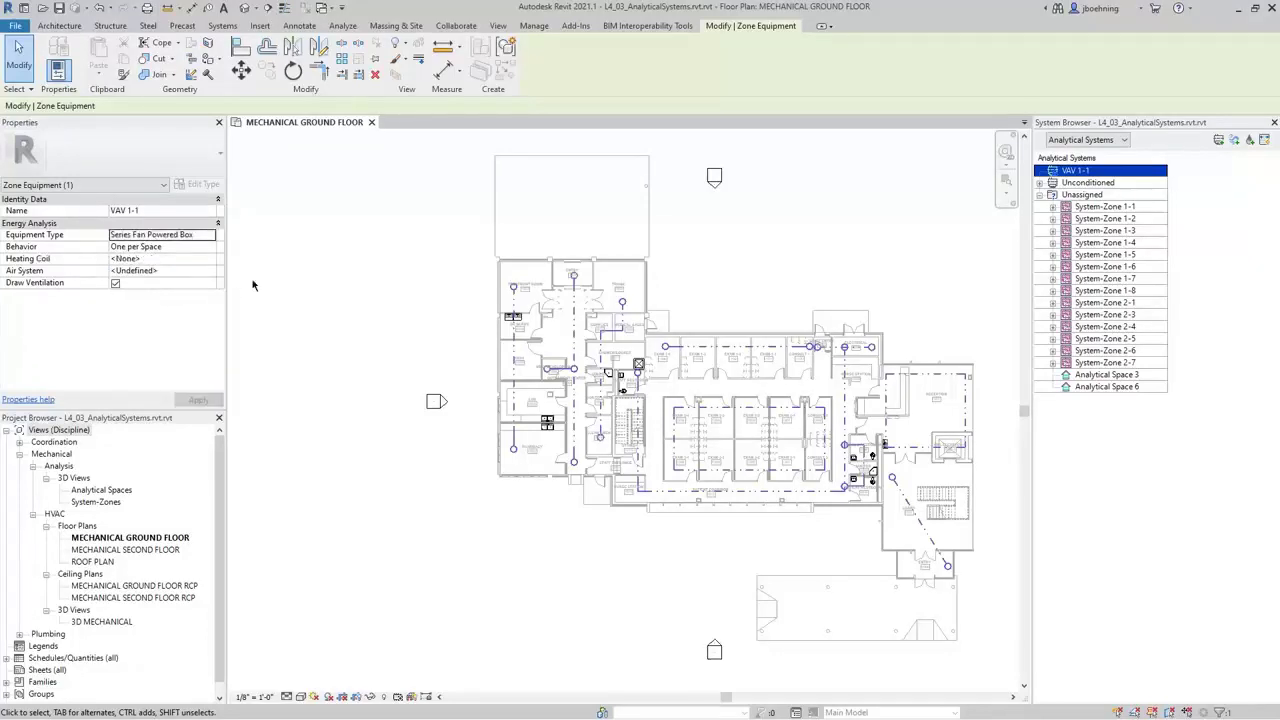
- Set the behavior of VAV 1-1 to Groups Spaces on Equipment and its heating coil to Electric Resistance
left_click(174, 247)
left_click(210, 247)
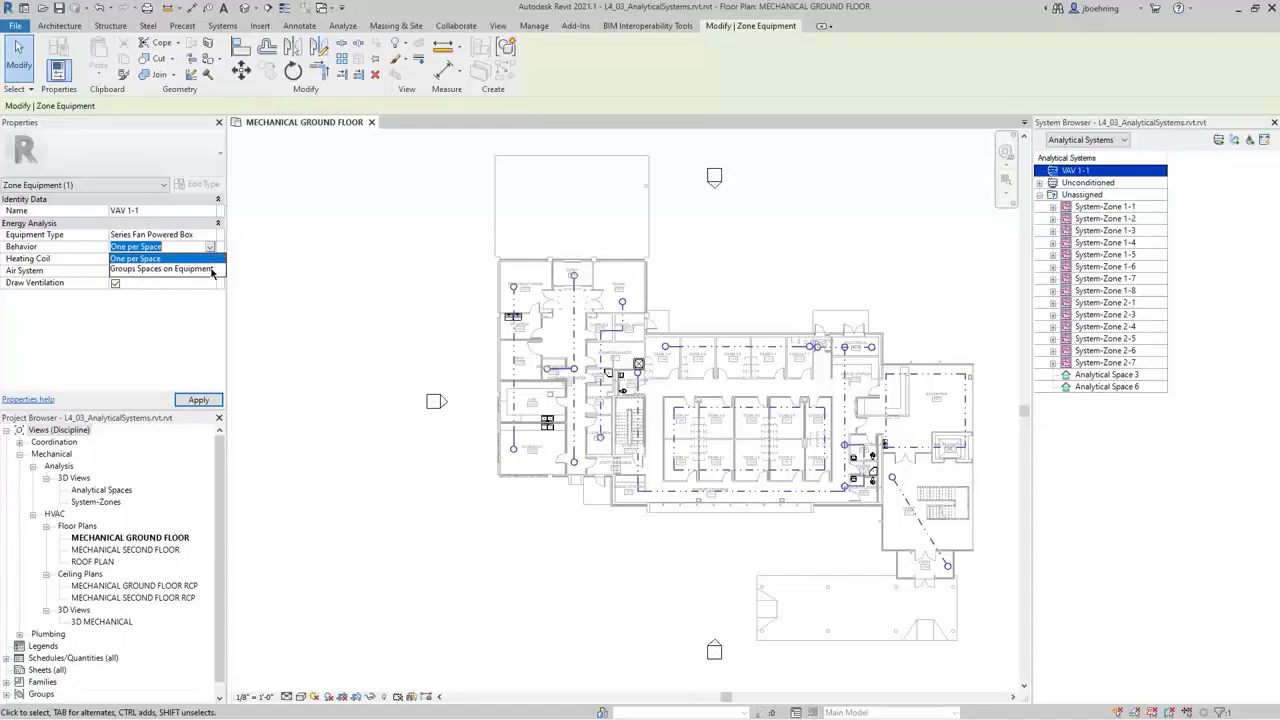
left_click(212, 270)
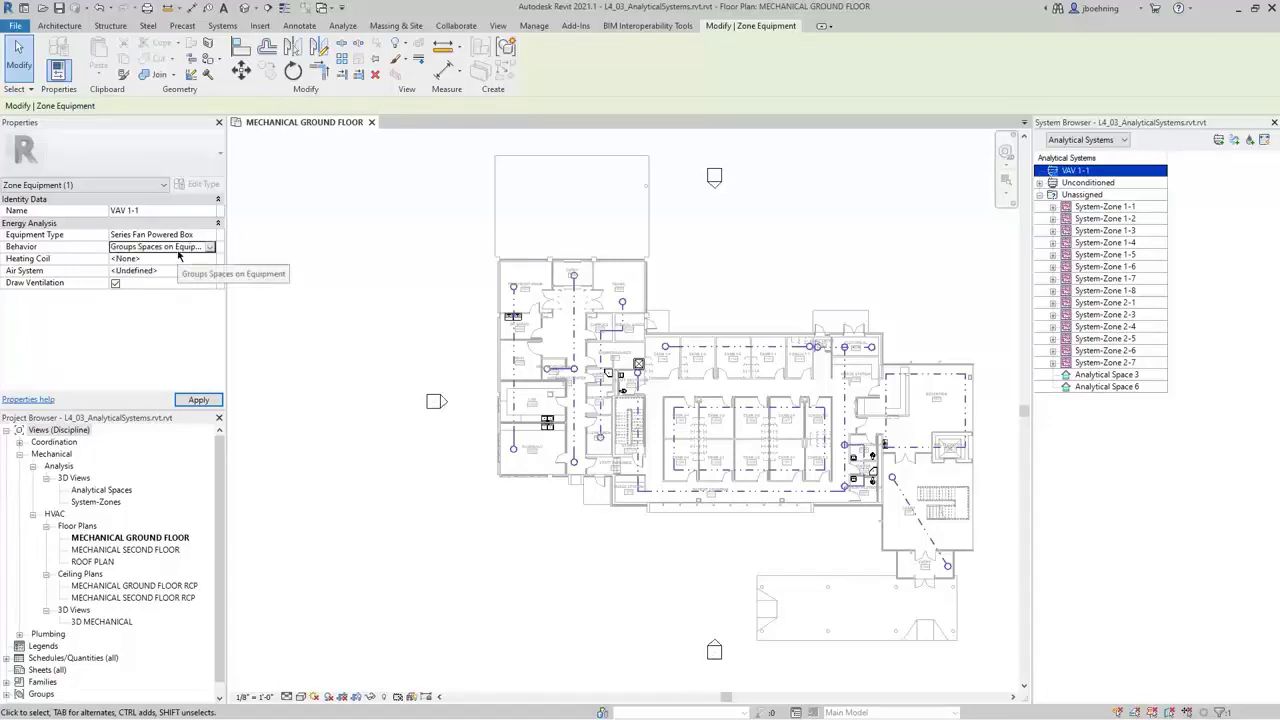
left_click(185, 259)
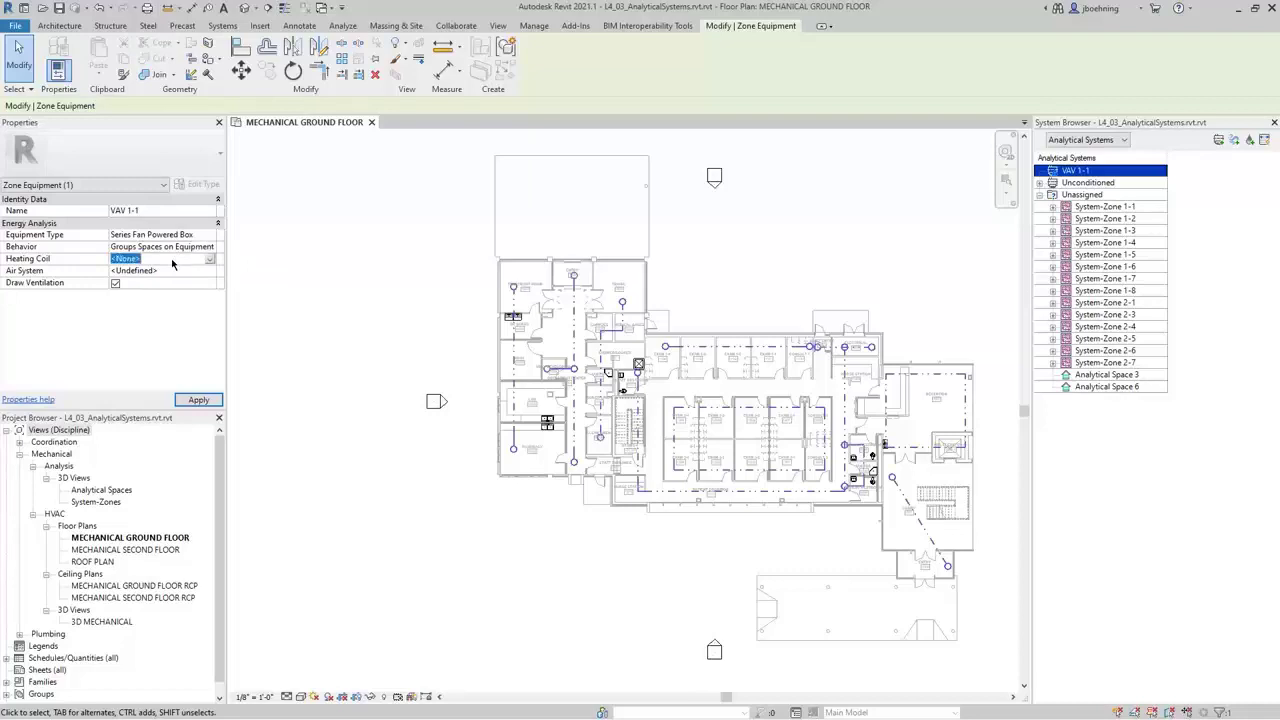
left_click(210, 260)
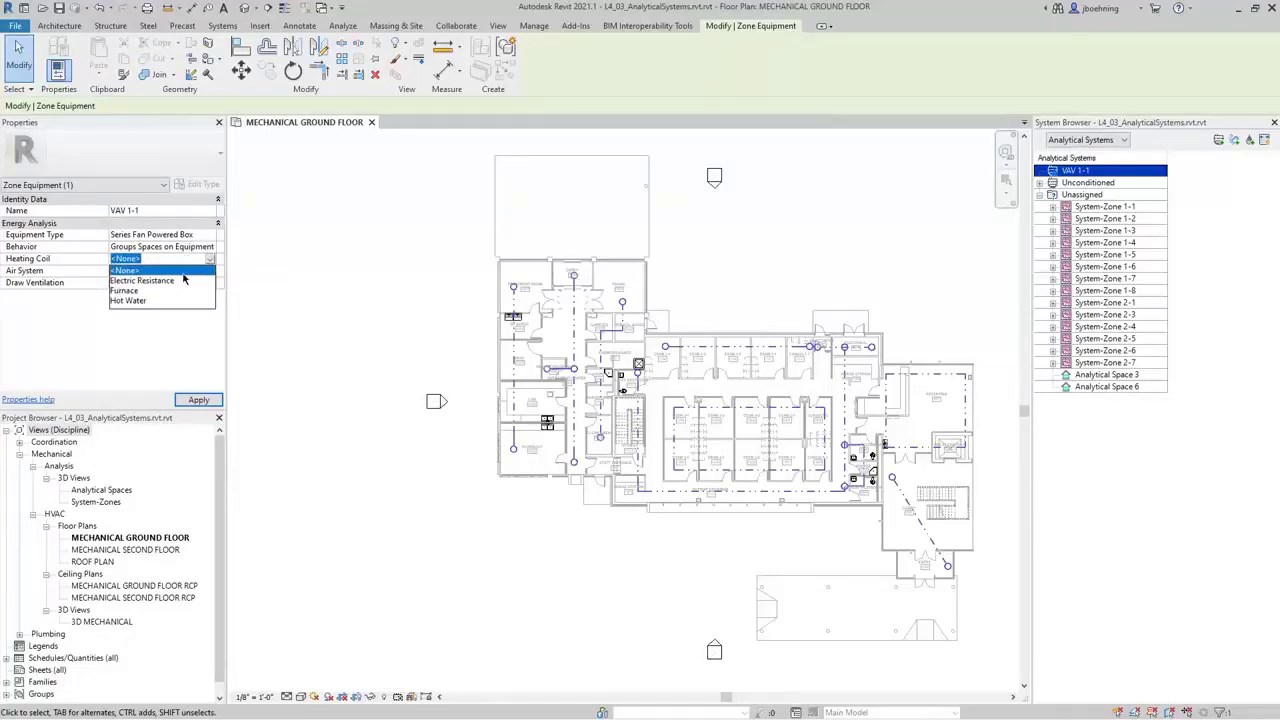
left_click(176, 282)
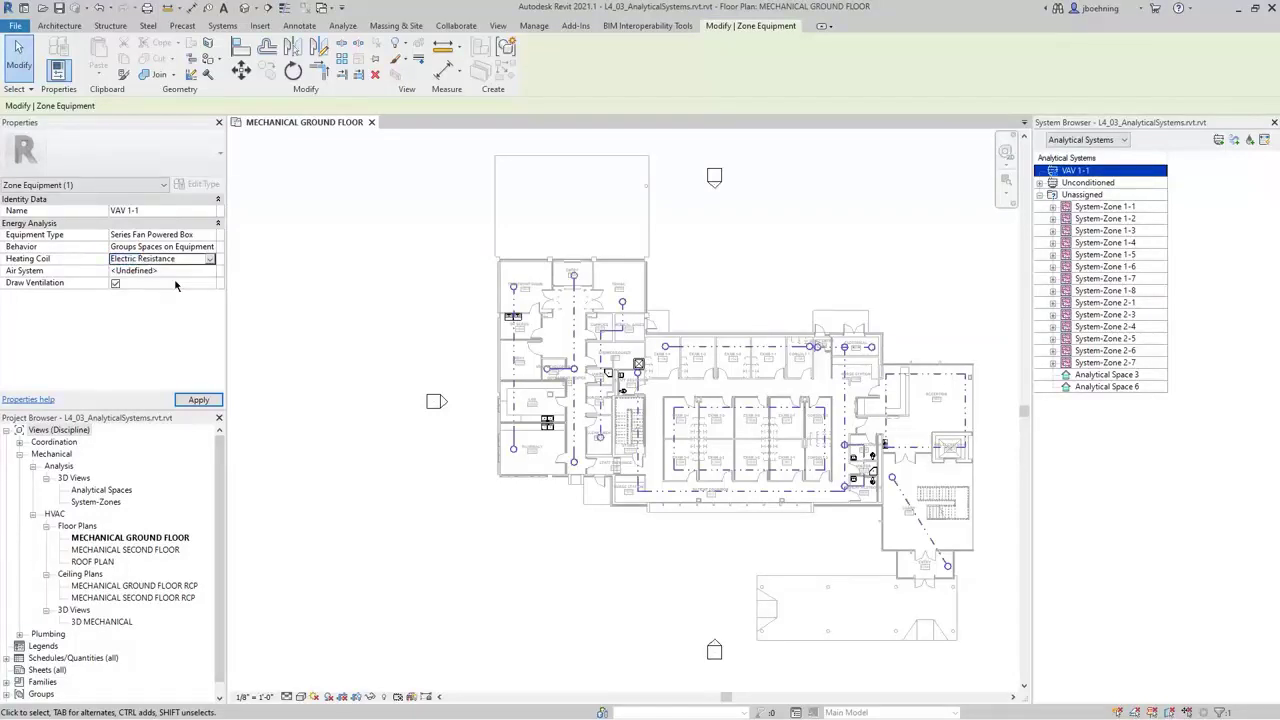
- Check the available Air System choices for VAV 1-1 and toggle its Draw Ventilation option off and back on
left_click(210, 271)
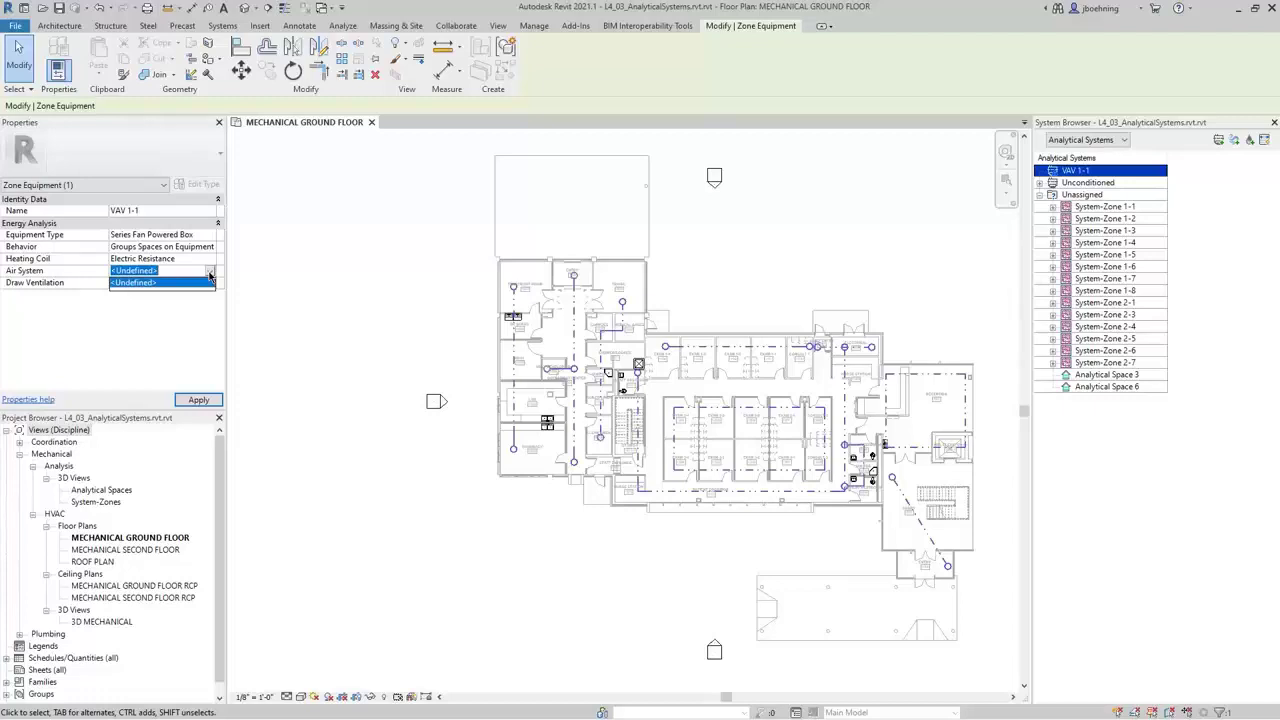
left_click(210, 274)
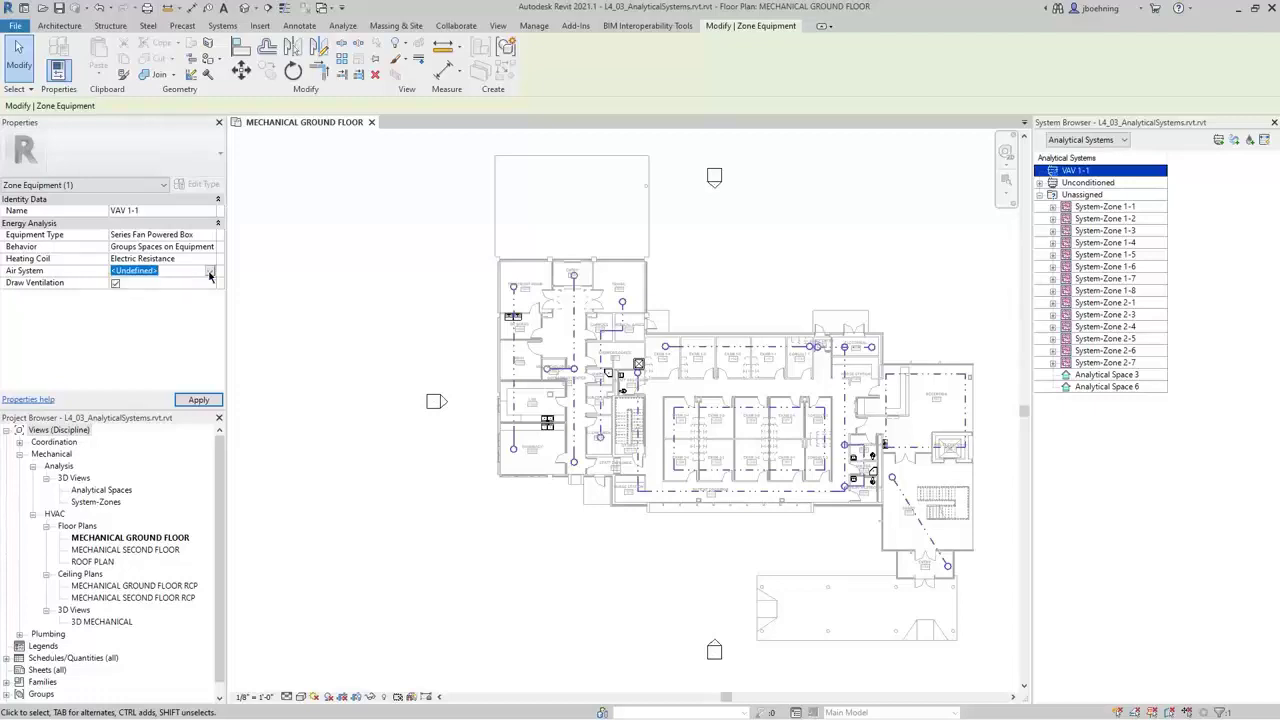
left_click(115, 284)
left_click(115, 284)
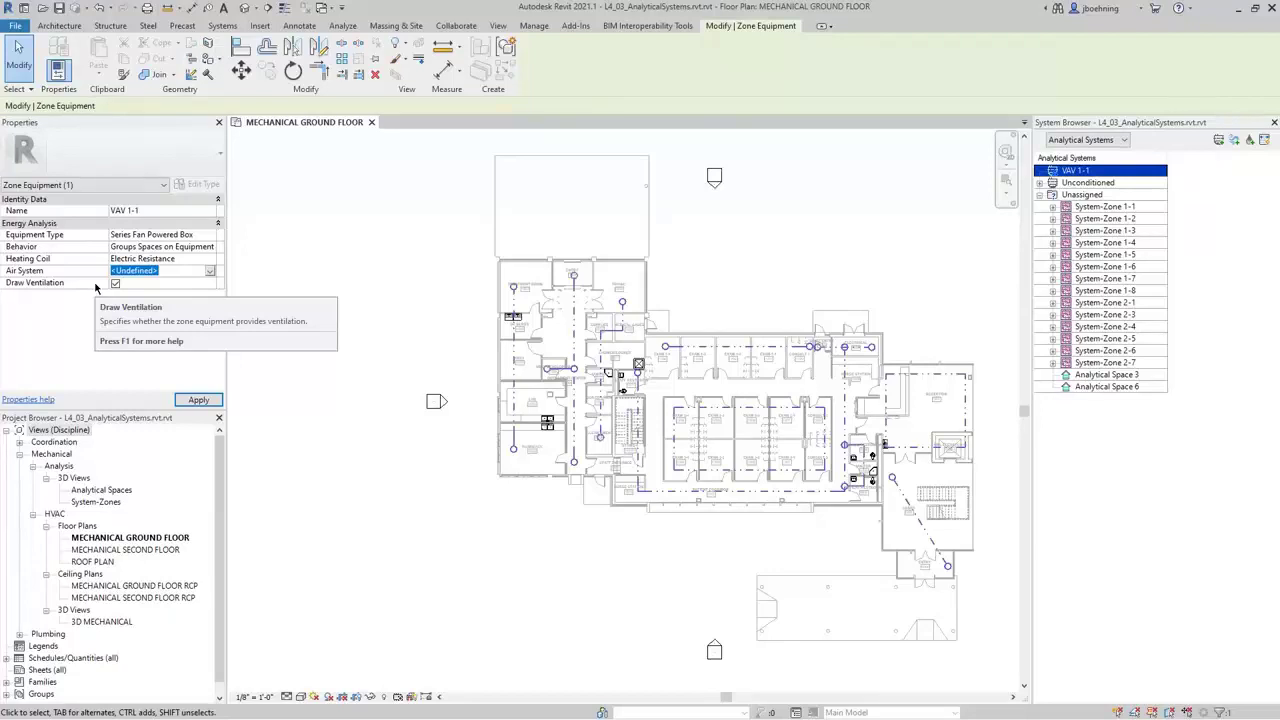
left_click(115, 284)
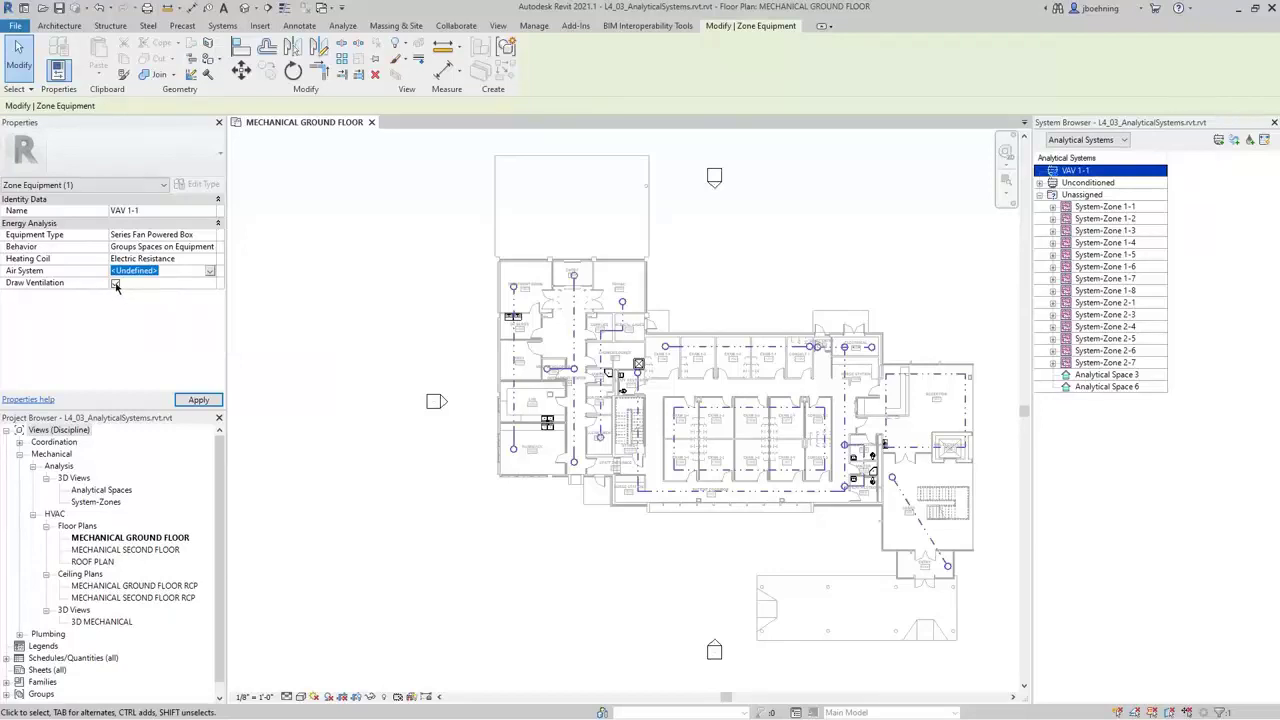
left_click(115, 284)
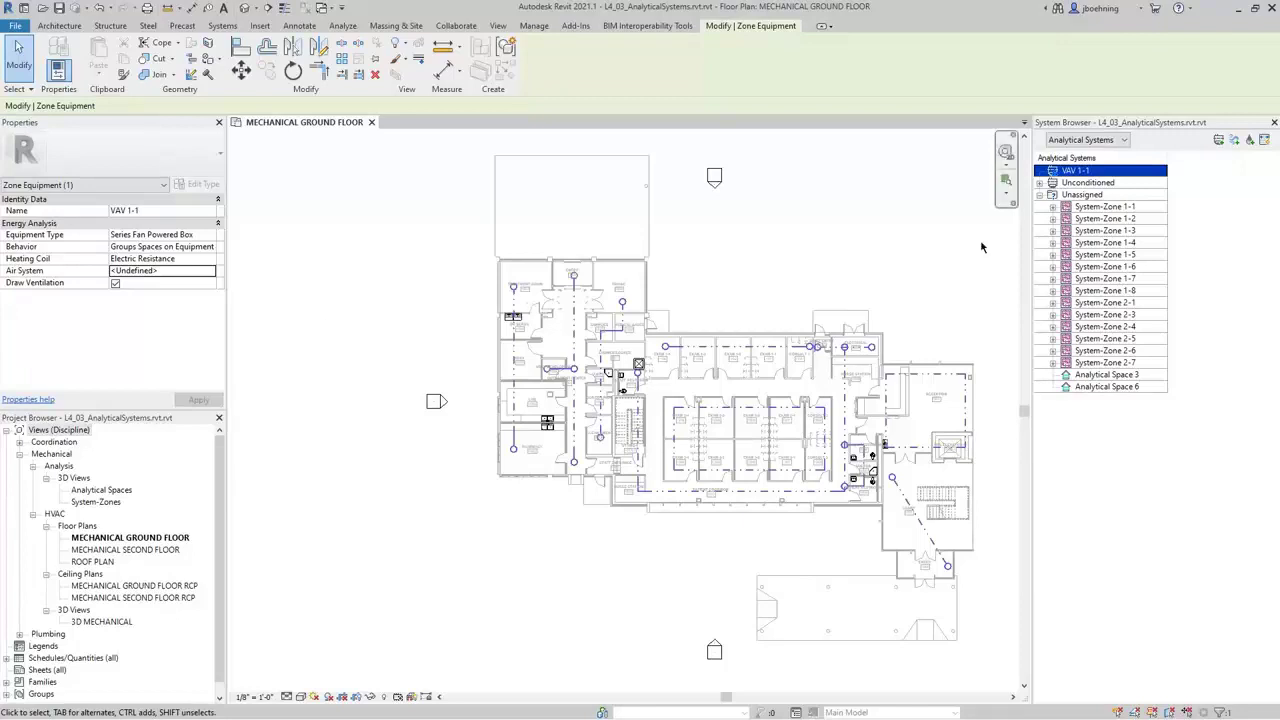
- Assign VAV 1-1 as the zone equipment of System-Zone 1-1 and expand VAV 1-1 in the System Browser to list its spaces
left_click(1116, 207)
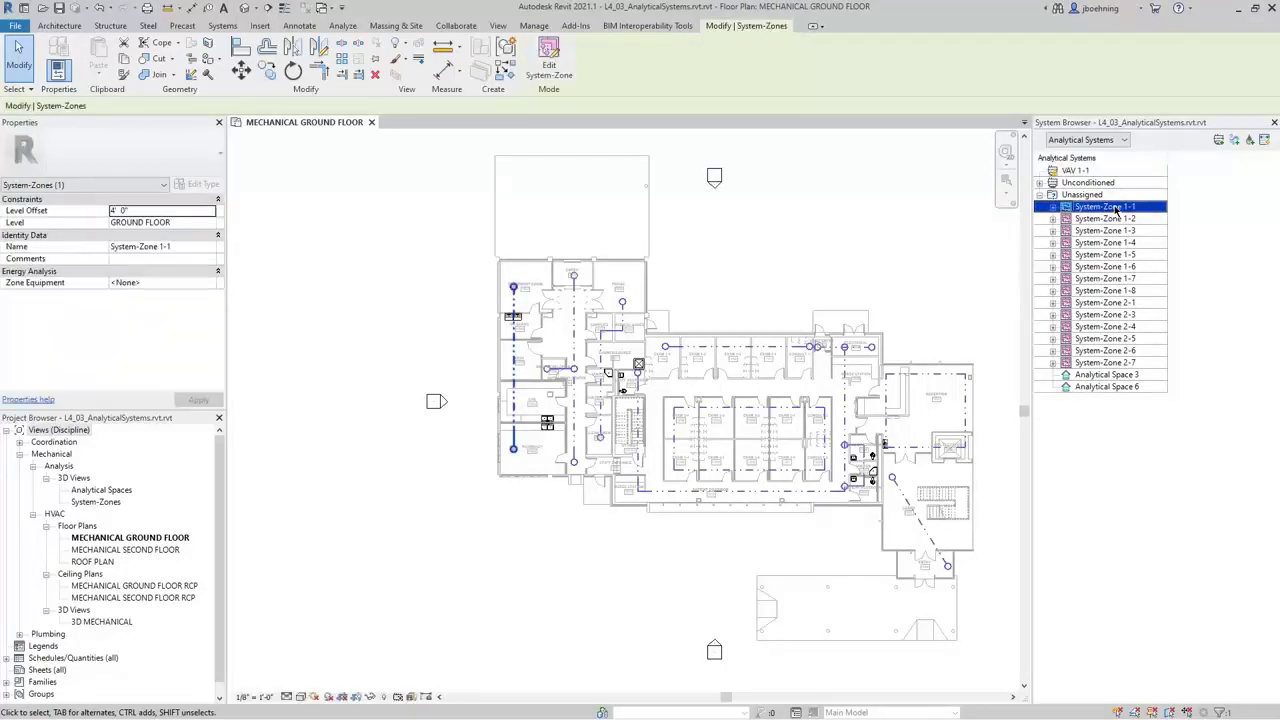
left_click(178, 285)
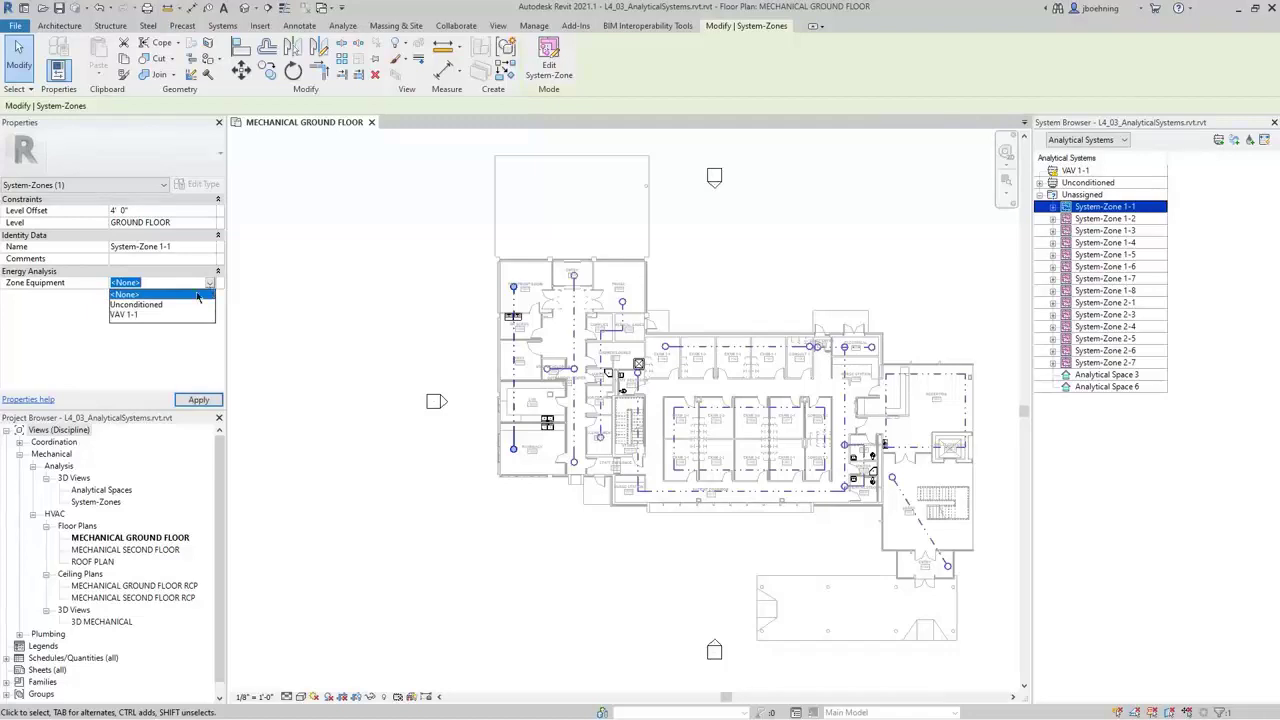
left_click(126, 316)
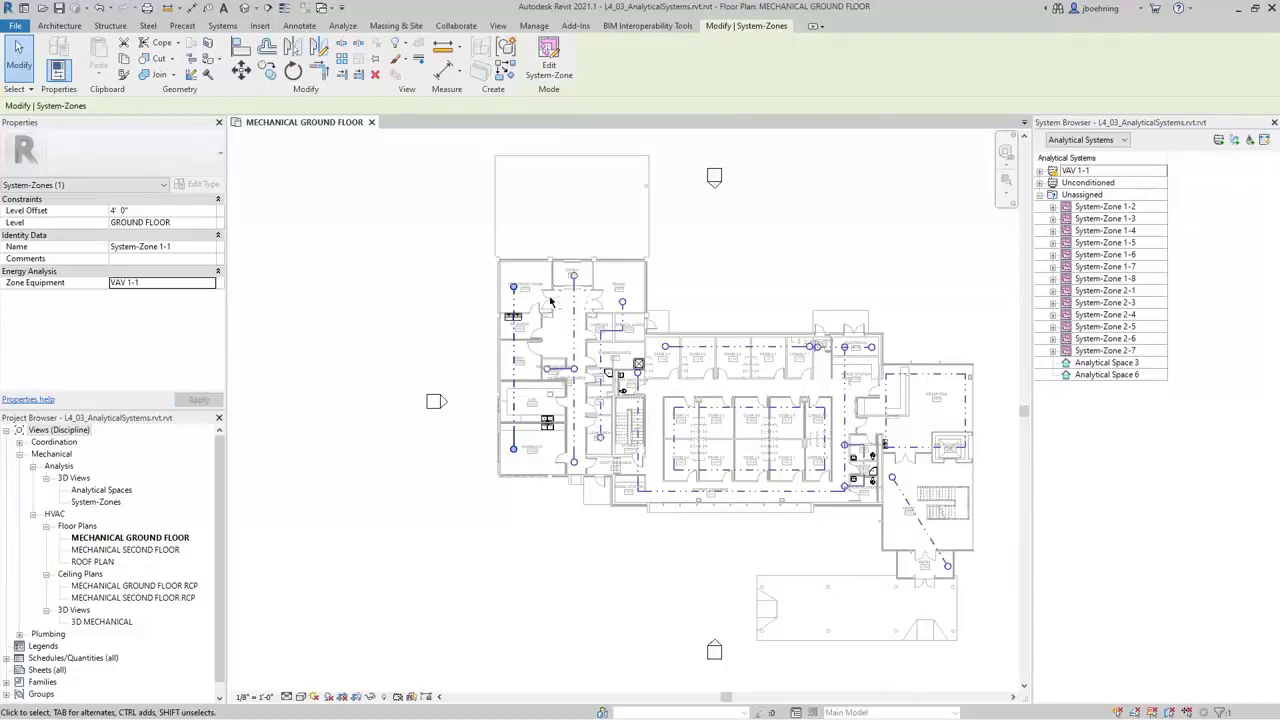
left_click(1080, 174)
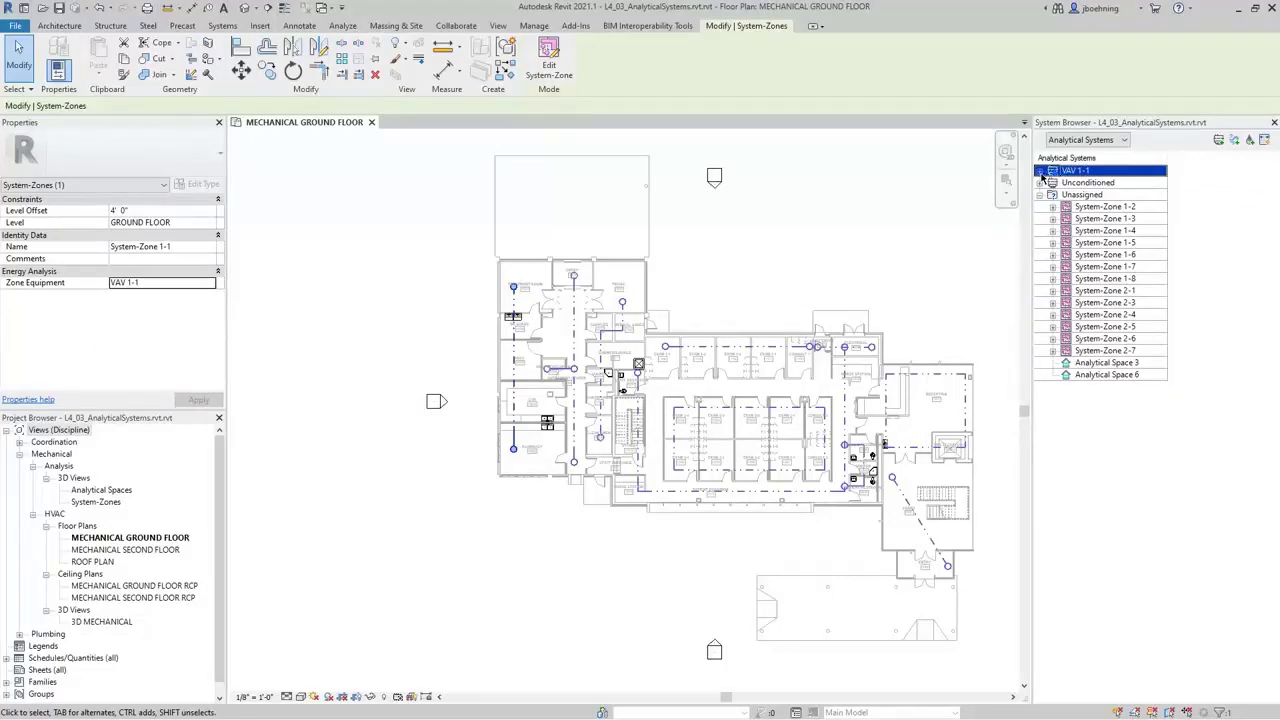
left_click(1040, 171)
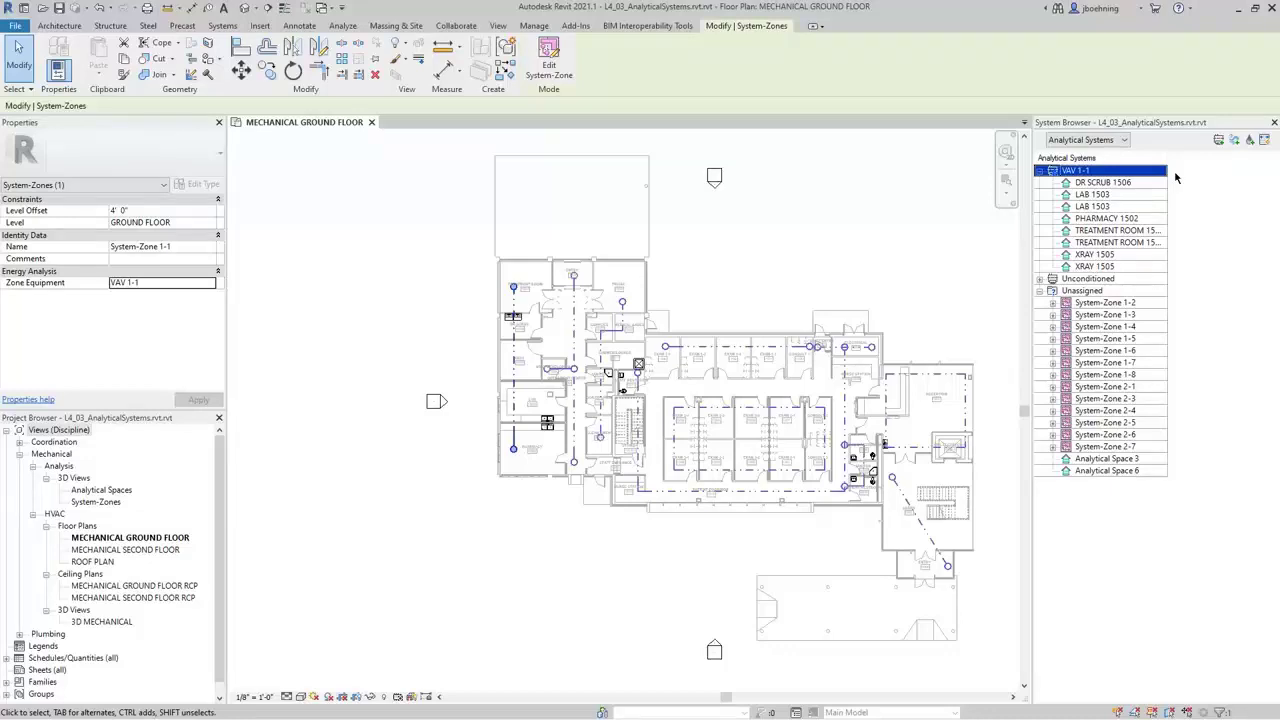
- Try the One per Space behavior on VAV 1-1 and set it back to Groups Spaces on Equipment
left_click(1073, 172)
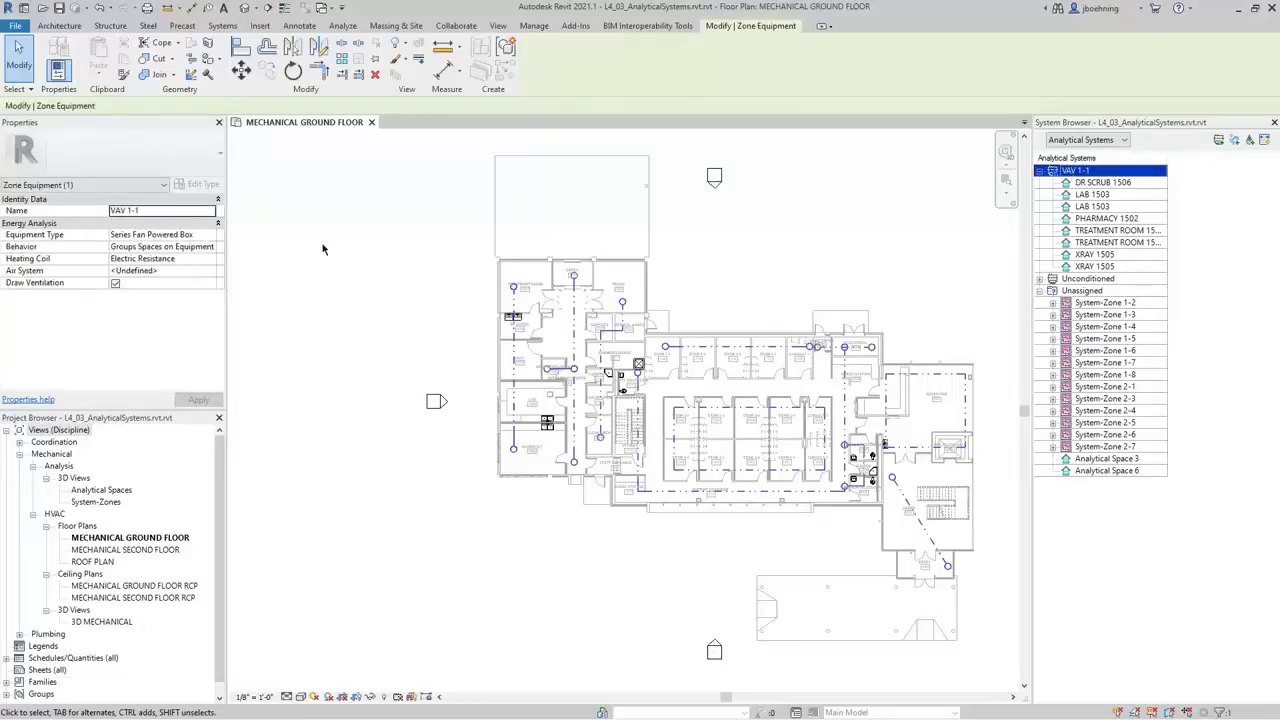
left_click(185, 248)
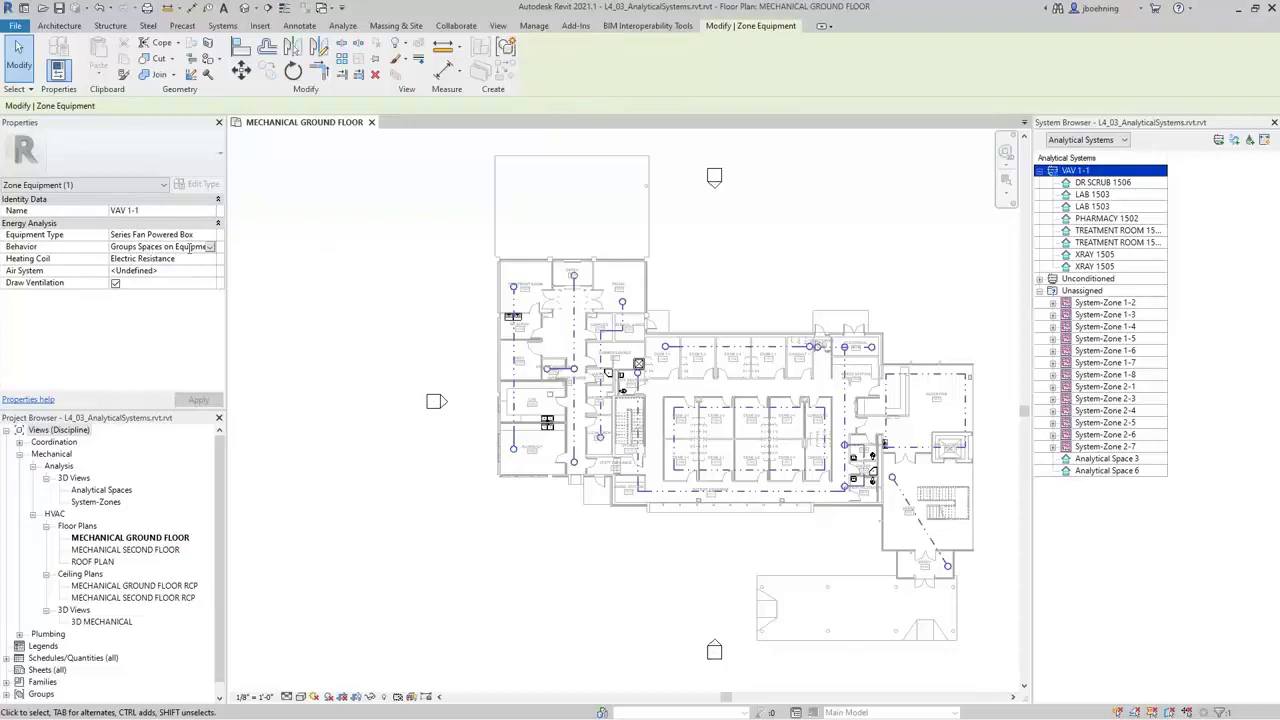
left_click(210, 247)
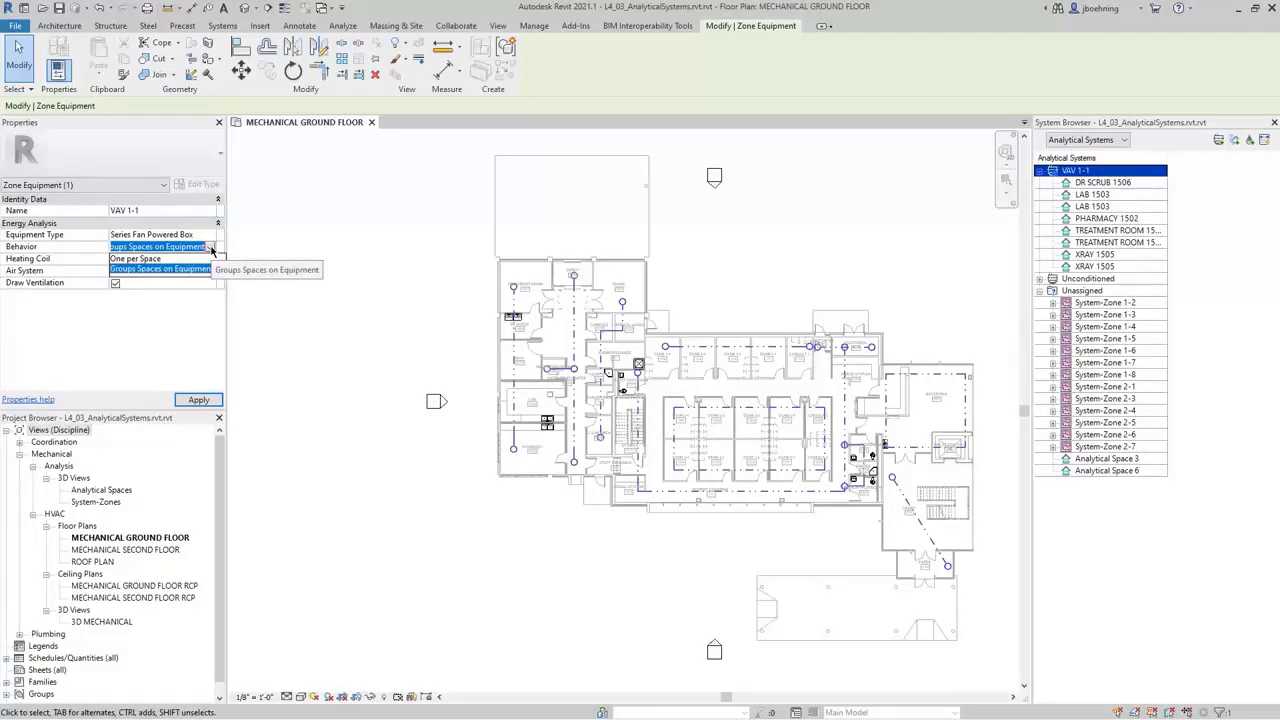
left_click(150, 259)
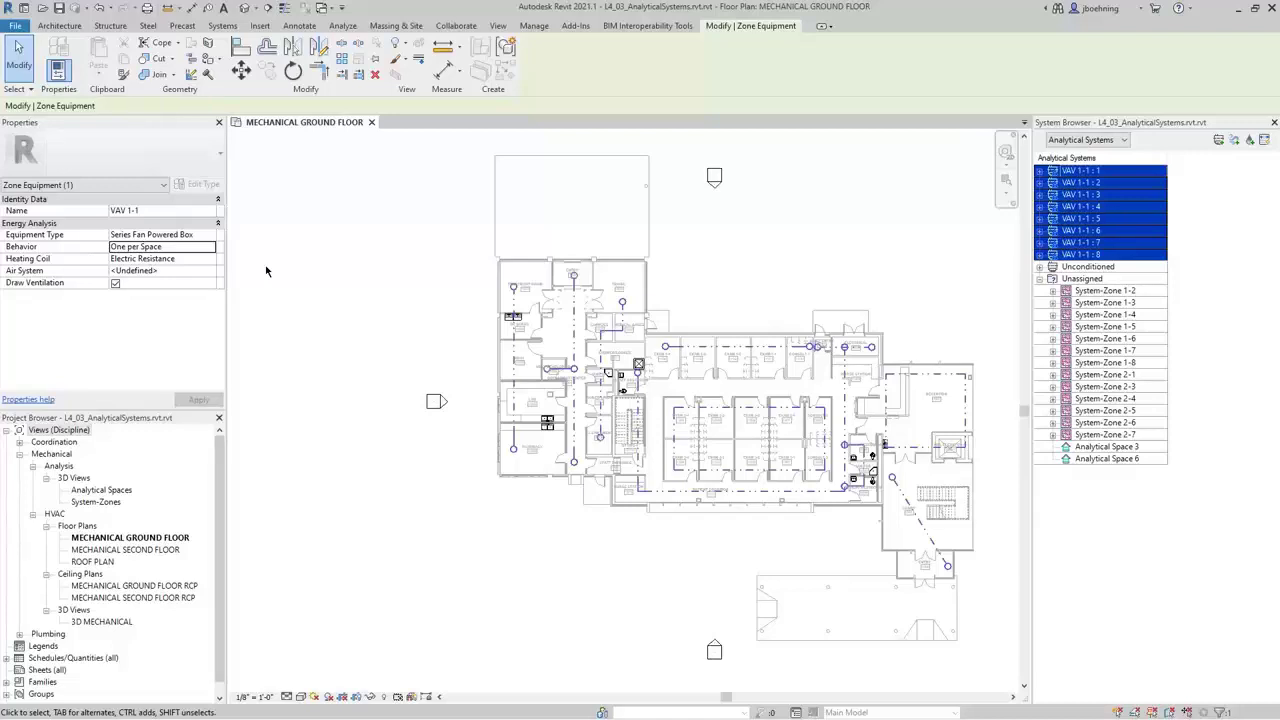
left_click(209, 248)
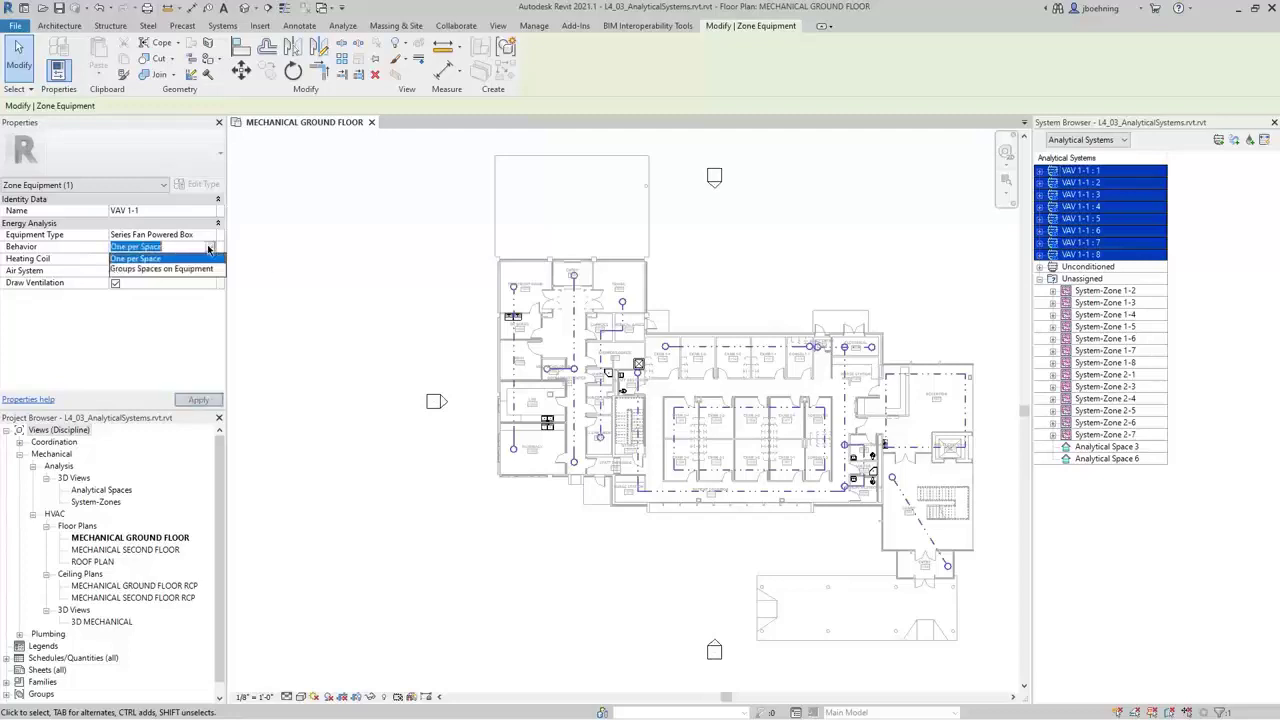
left_click(196, 270)
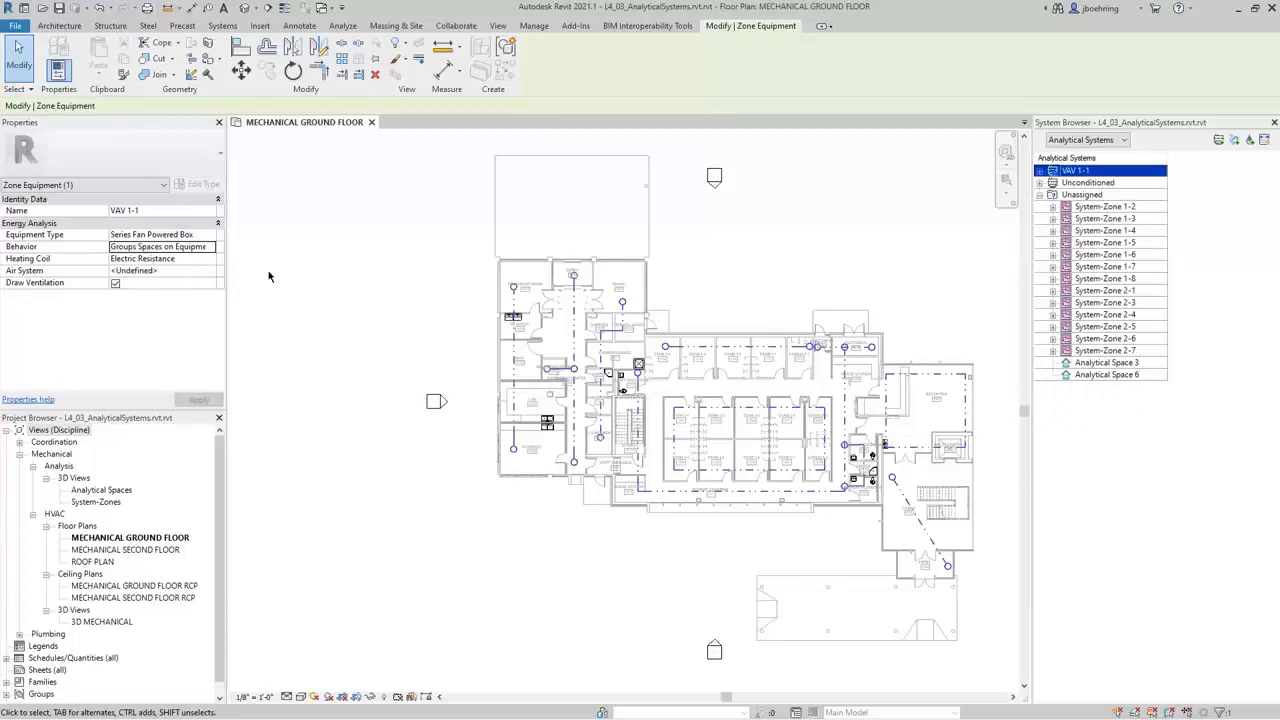
left_click(210, 248)
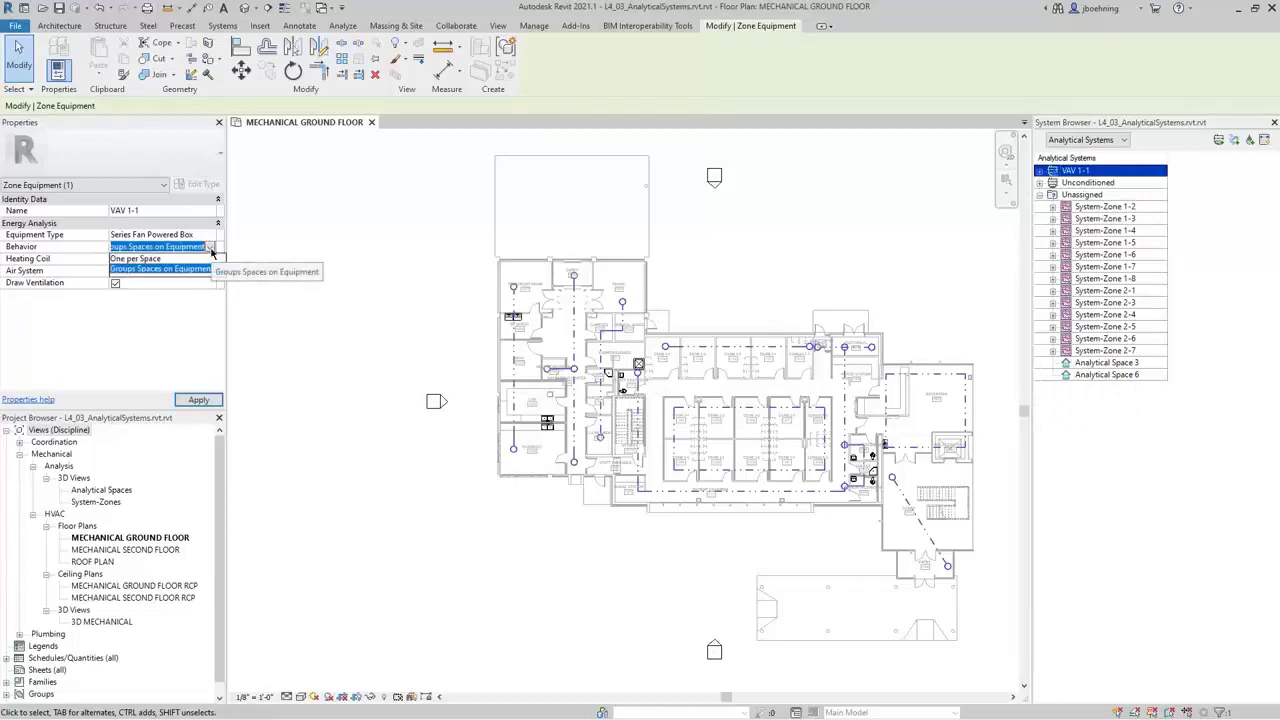
left_click(200, 270)
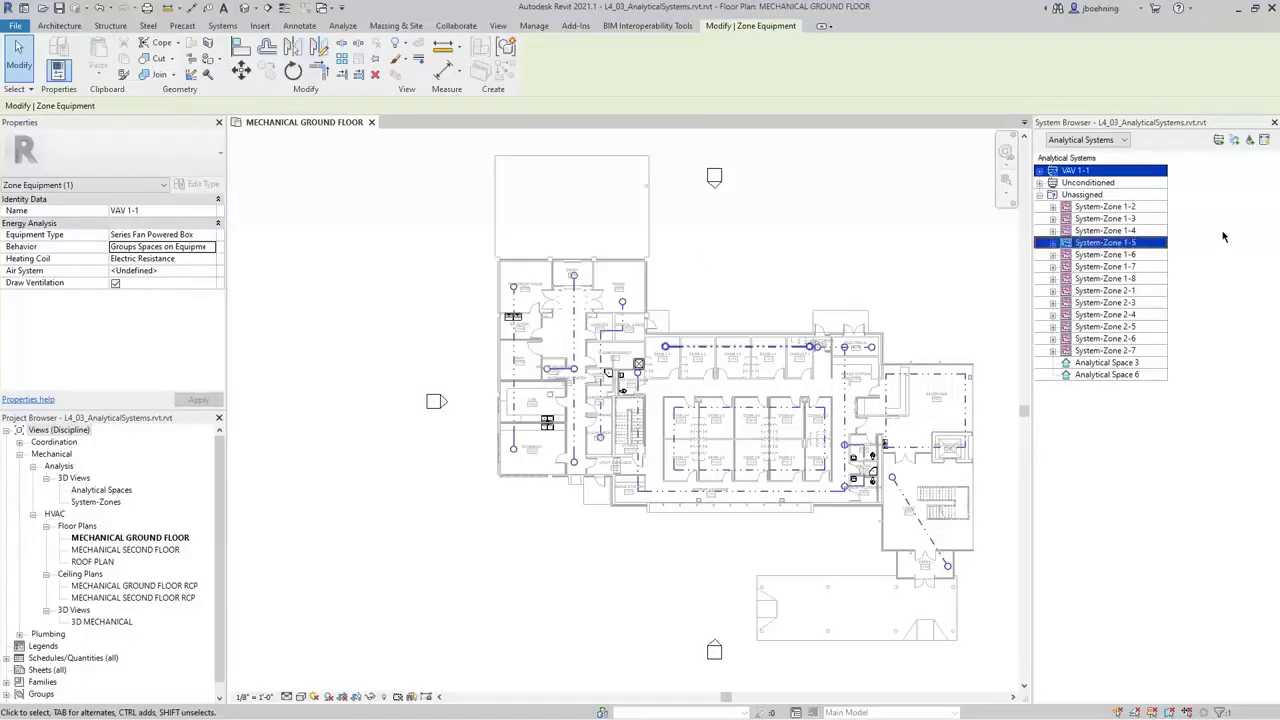
- Add an air system to the analytical systems and name it AHU 1
left_click(1236, 143)
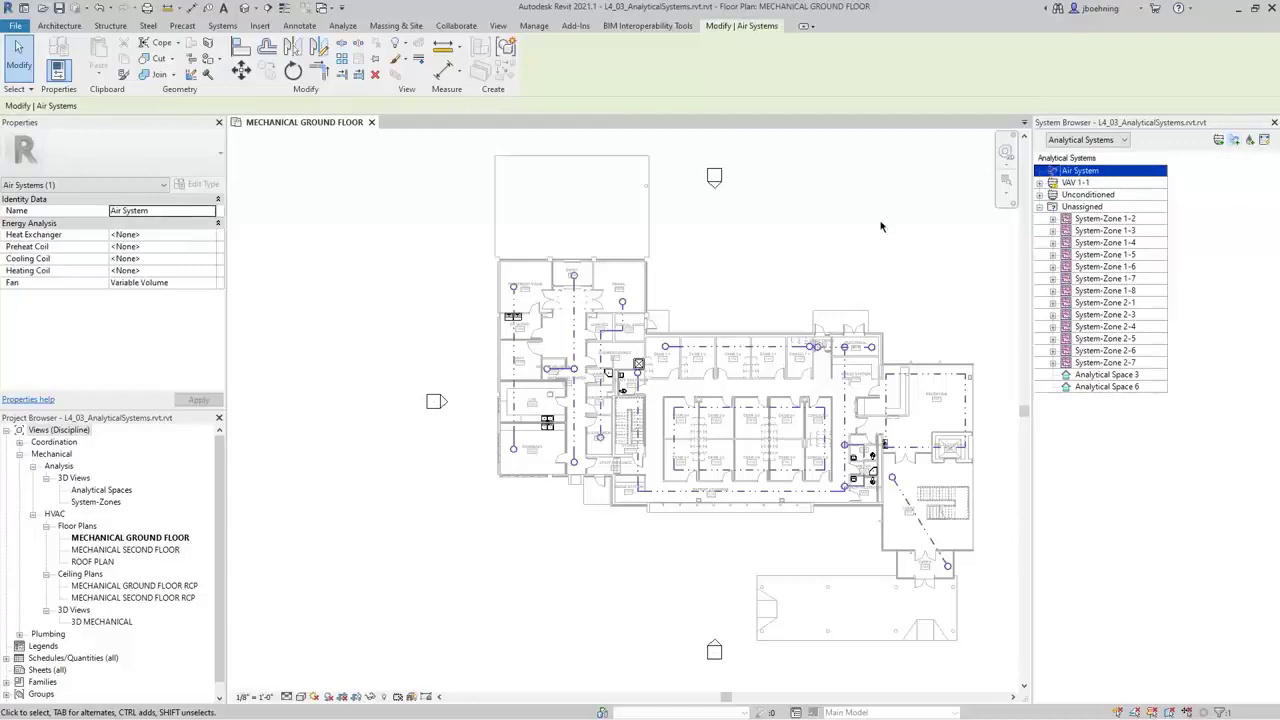
left_click(166, 208)
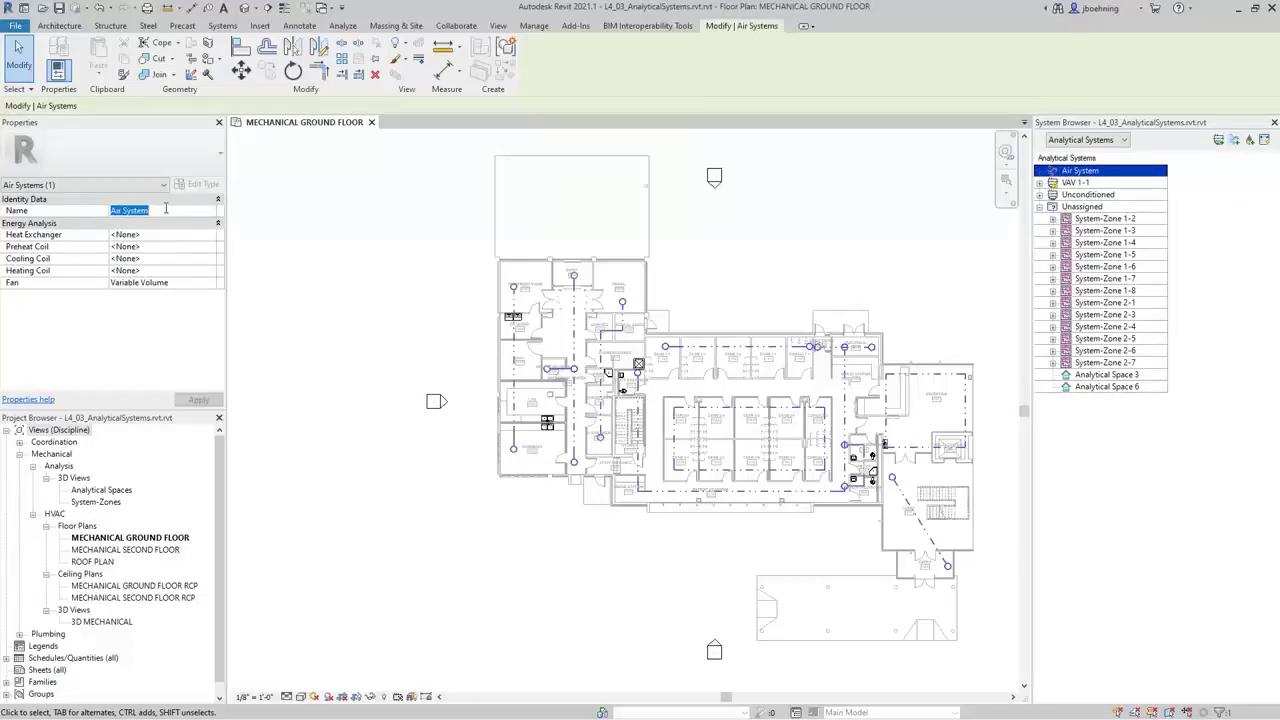
type("AHU 1")
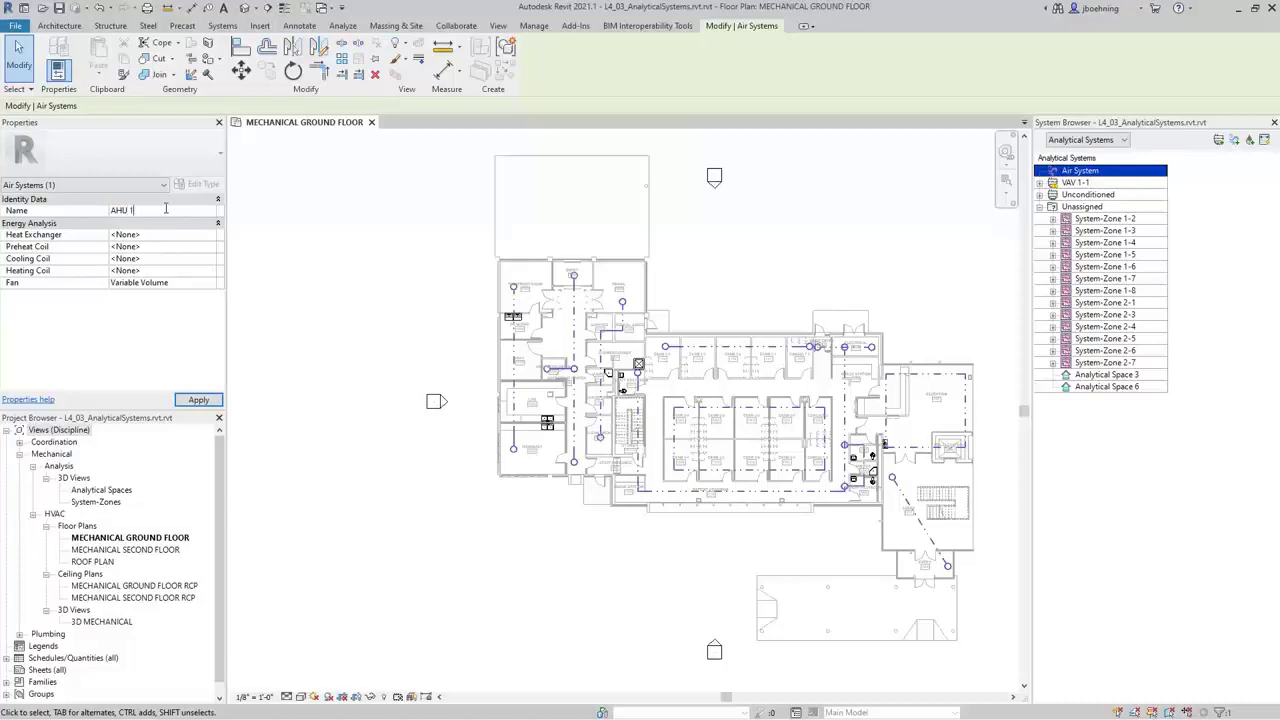
key("Return")
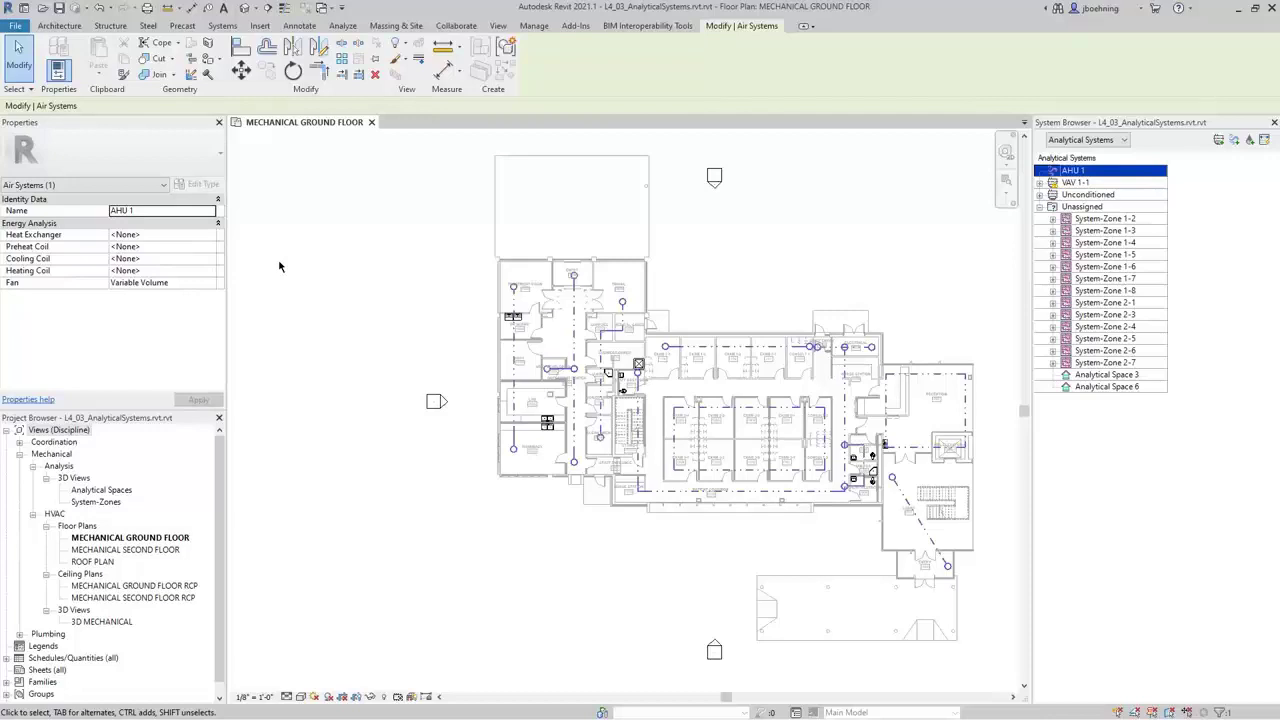
- Set the heat exchanger of AHU 1 to Enthalpy and its preheat coil to Electric Resistance
left_click(212, 236)
left_click(212, 236)
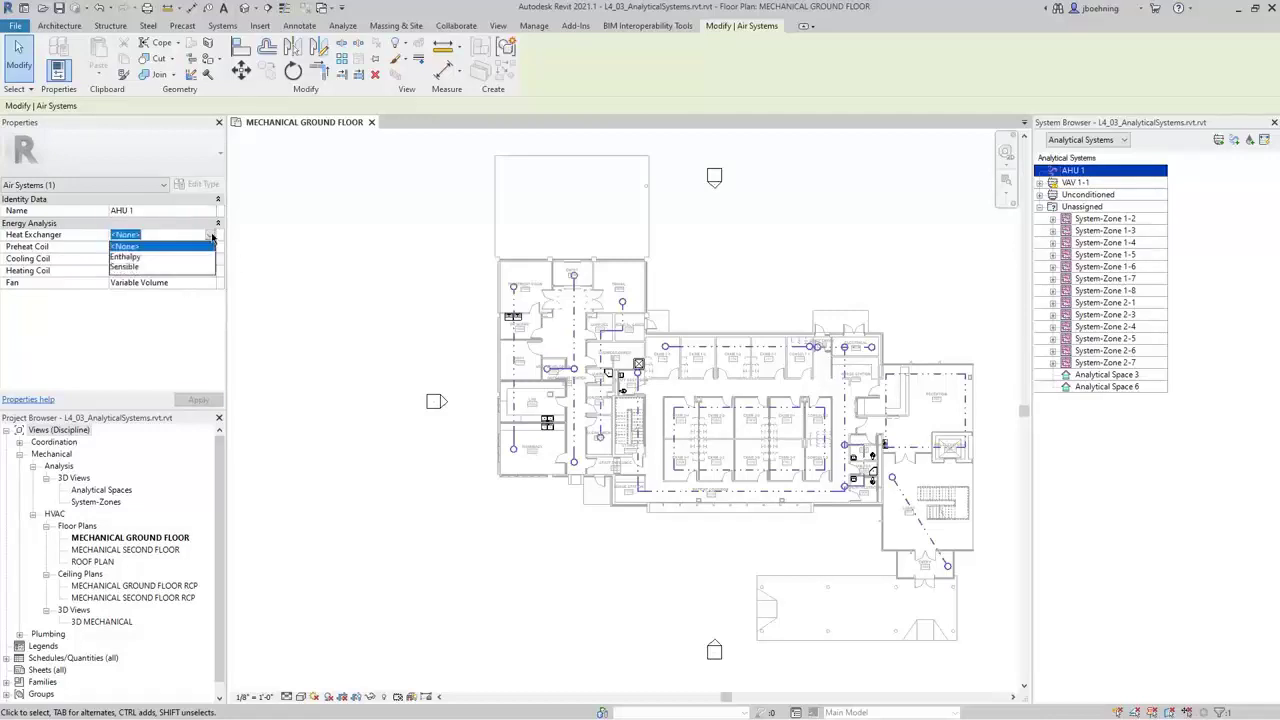
left_click(143, 257)
left_click(212, 236)
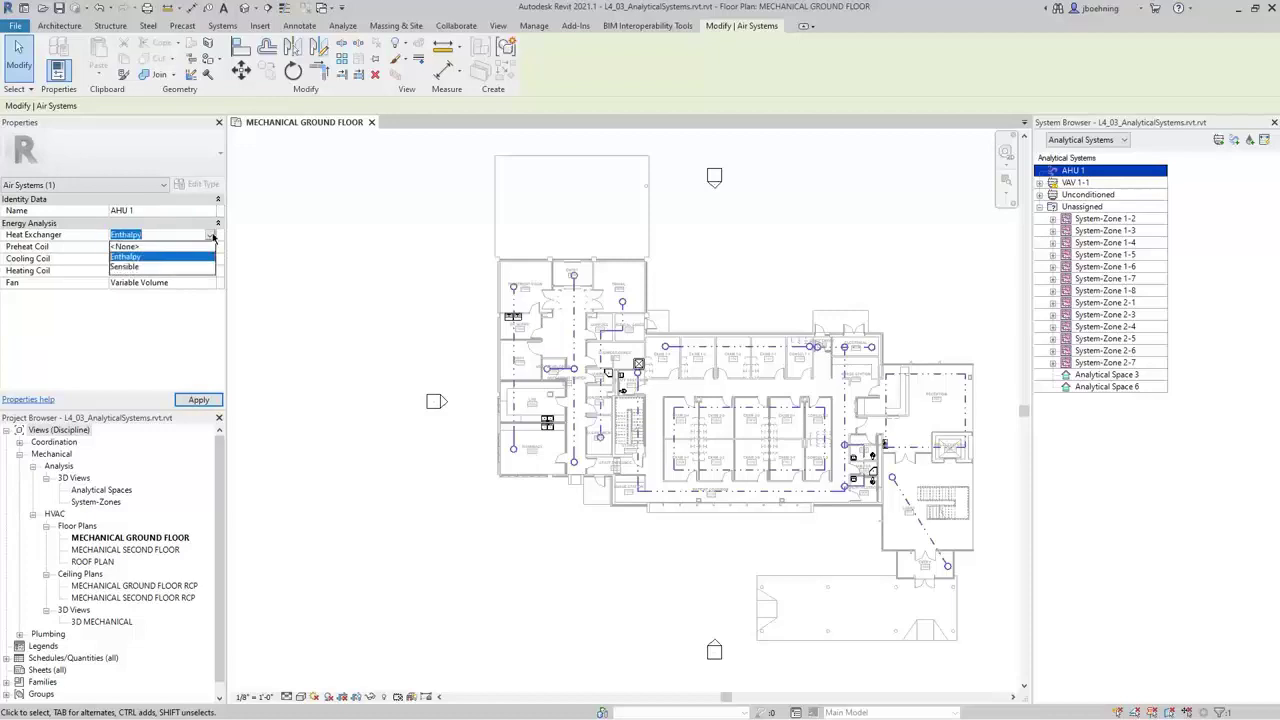
left_click(202, 256)
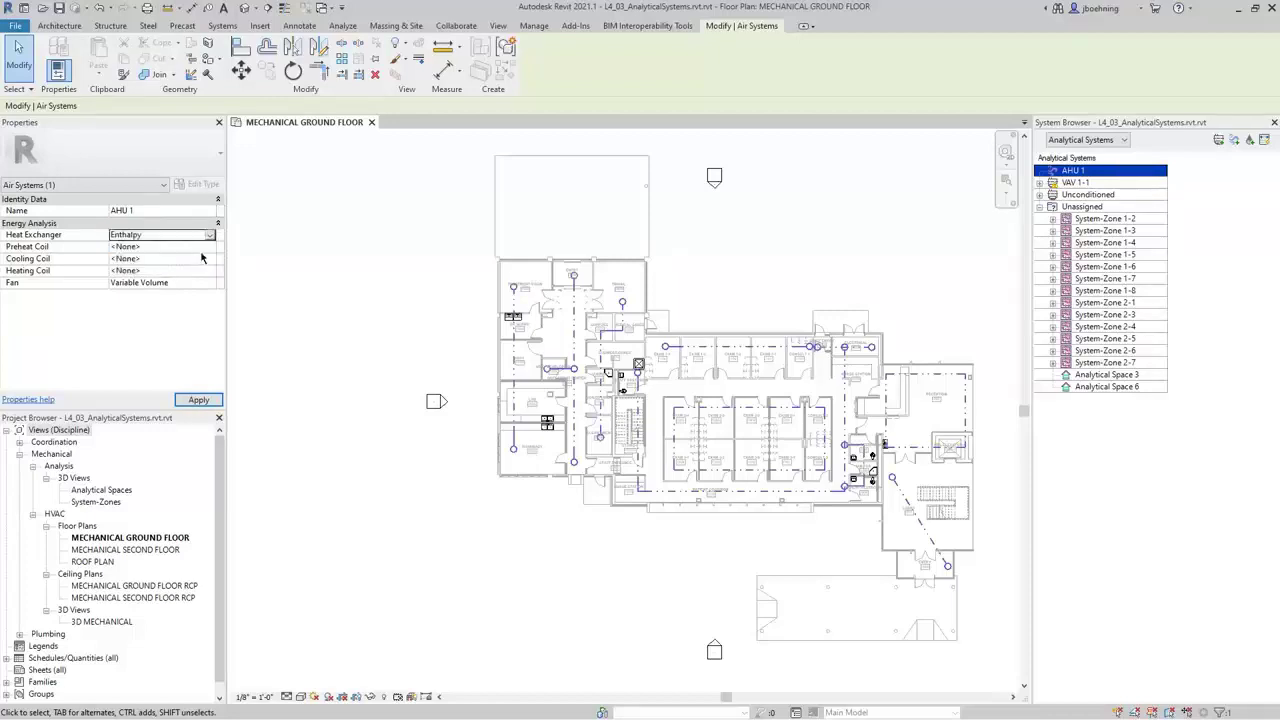
left_click(187, 249)
left_click(210, 248)
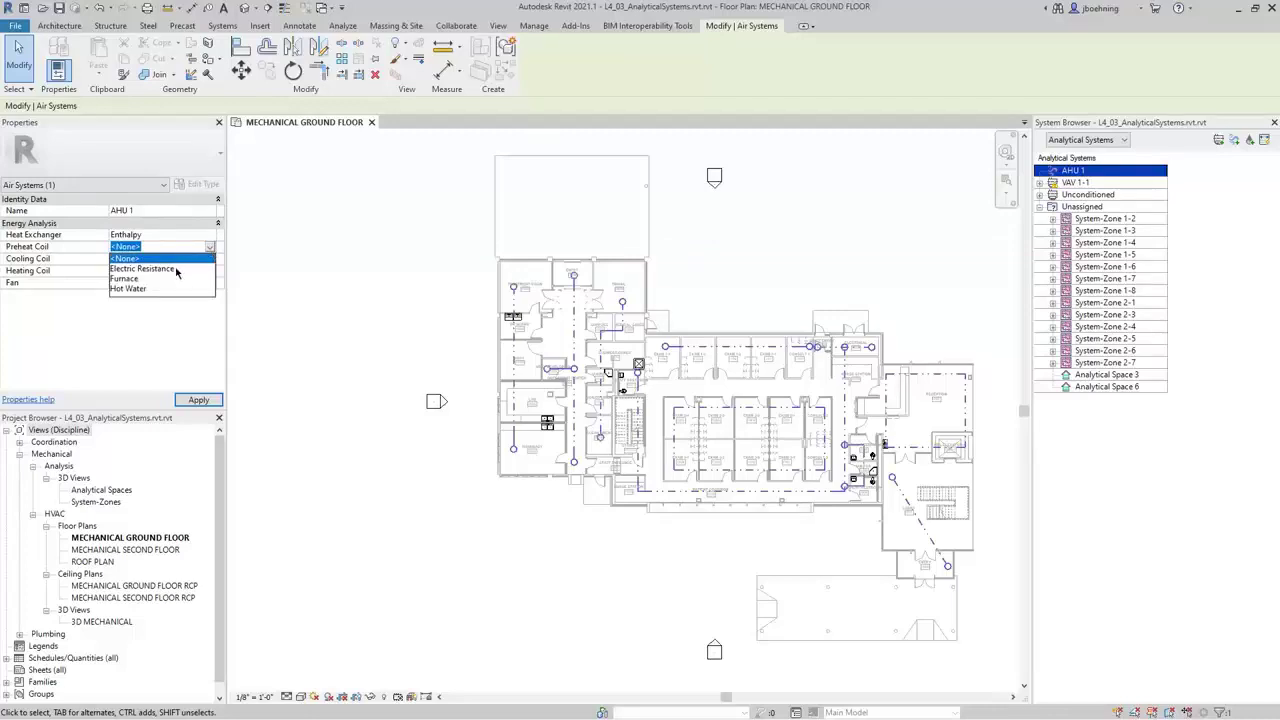
left_click(177, 269)
- Set the cooling coil of AHU 1 to Chilled Water and check which chilled water loops are available
left_click(185, 259)
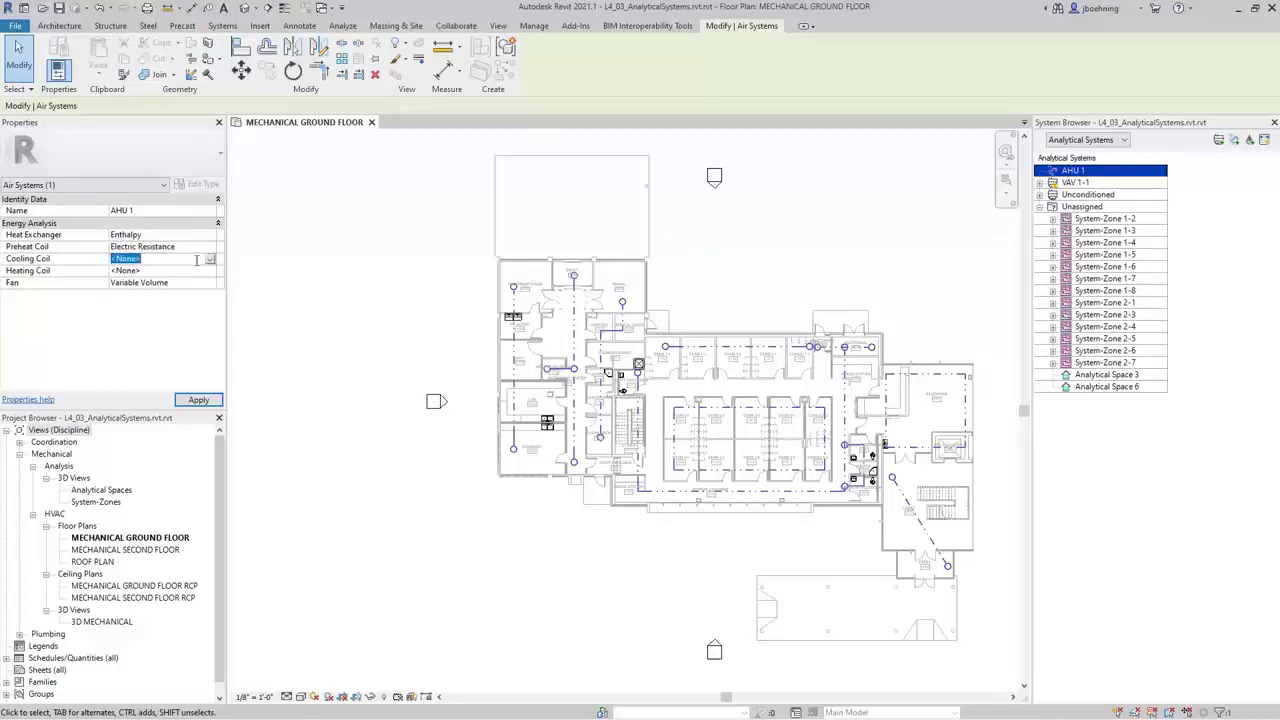
left_click(210, 260)
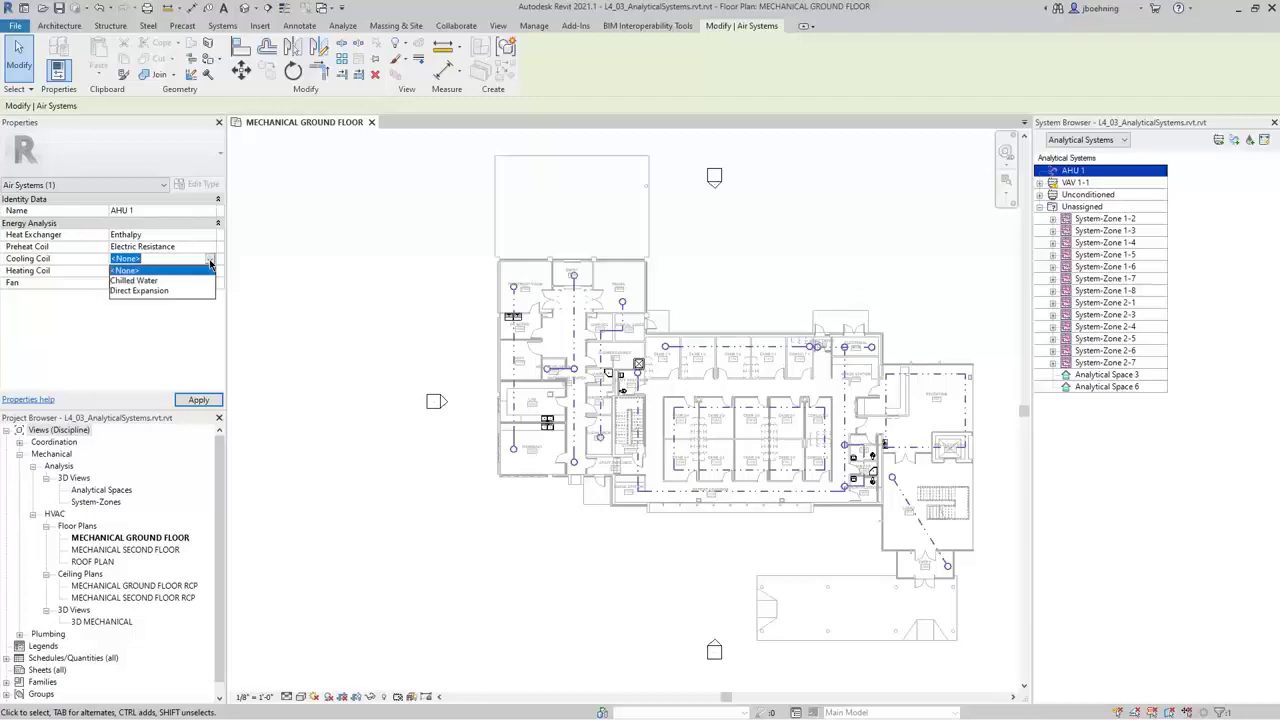
left_click(163, 281)
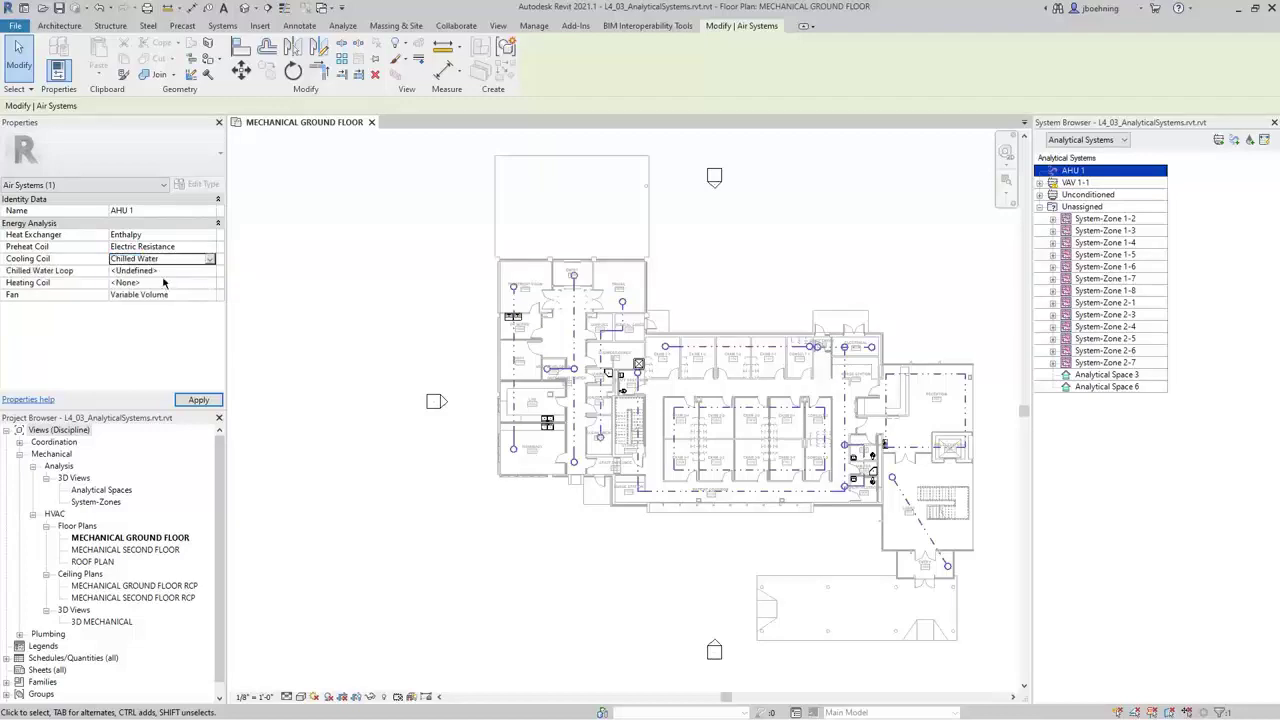
left_click(168, 272)
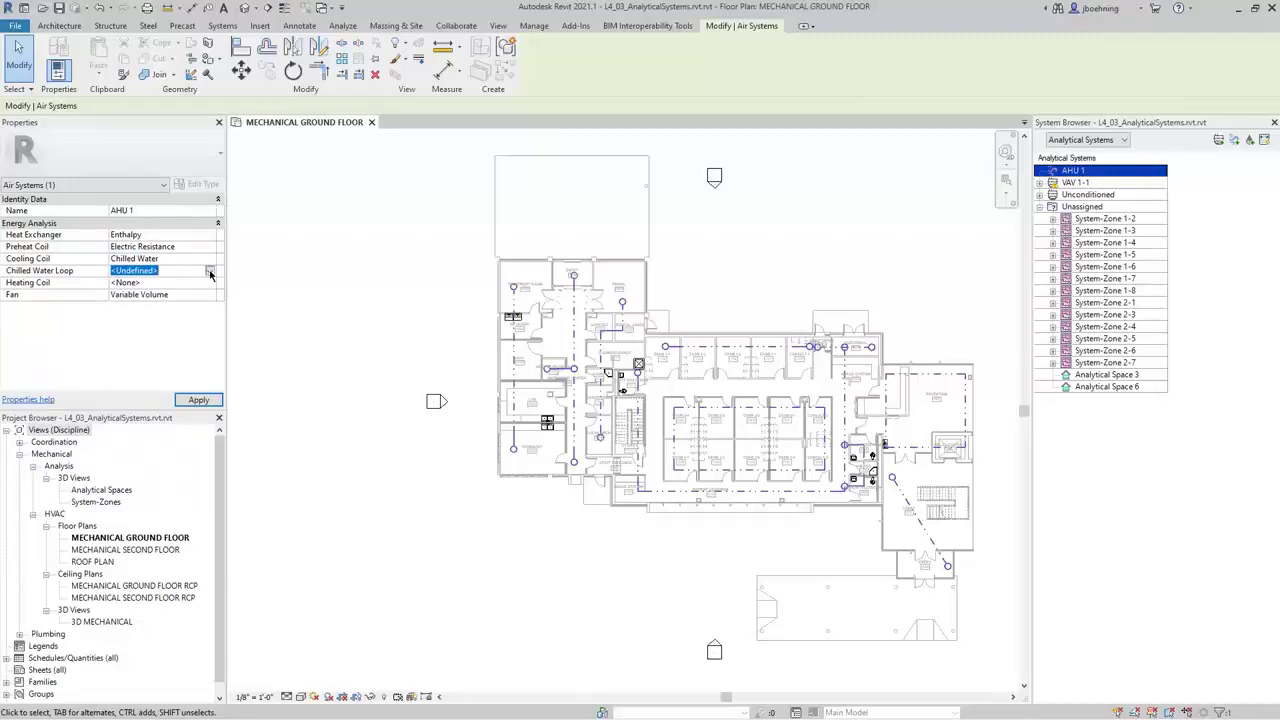
left_click(210, 272)
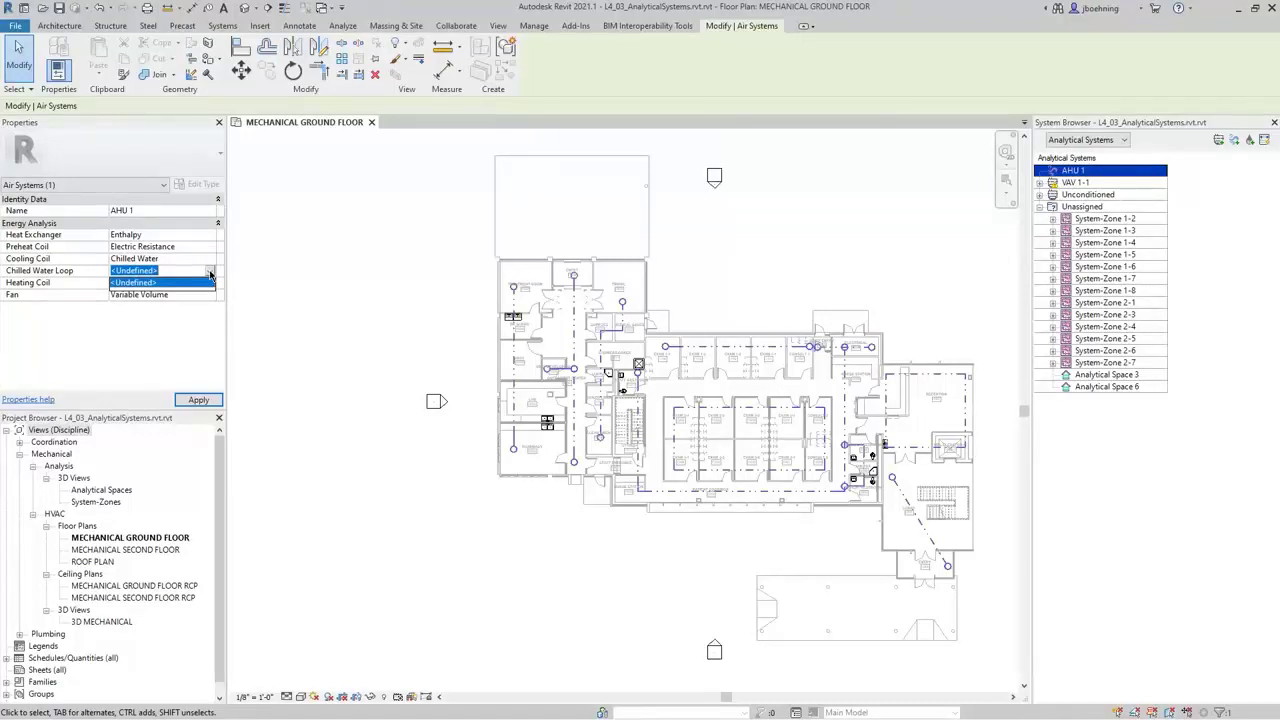
- Set the heating coil of AHU 1 to Hot Water and keep its fan at Variable Volume
left_click(210, 282)
left_click(210, 283)
left_click(210, 284)
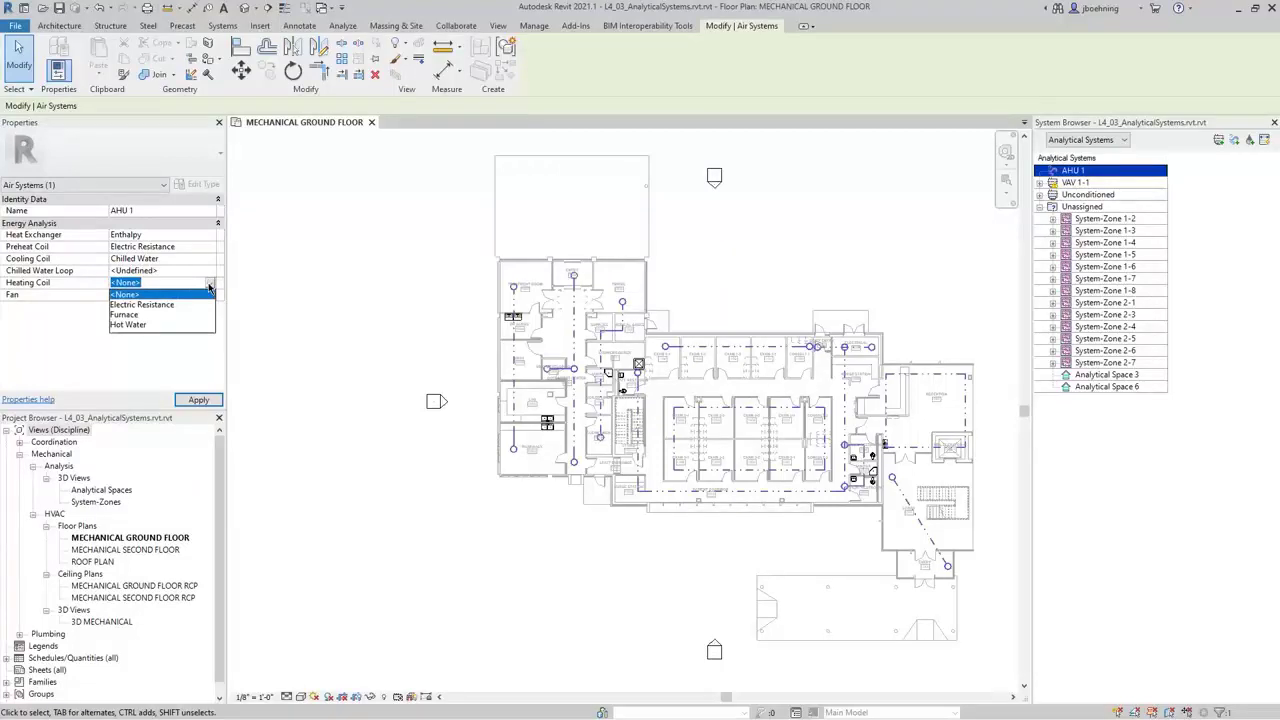
left_click(136, 325)
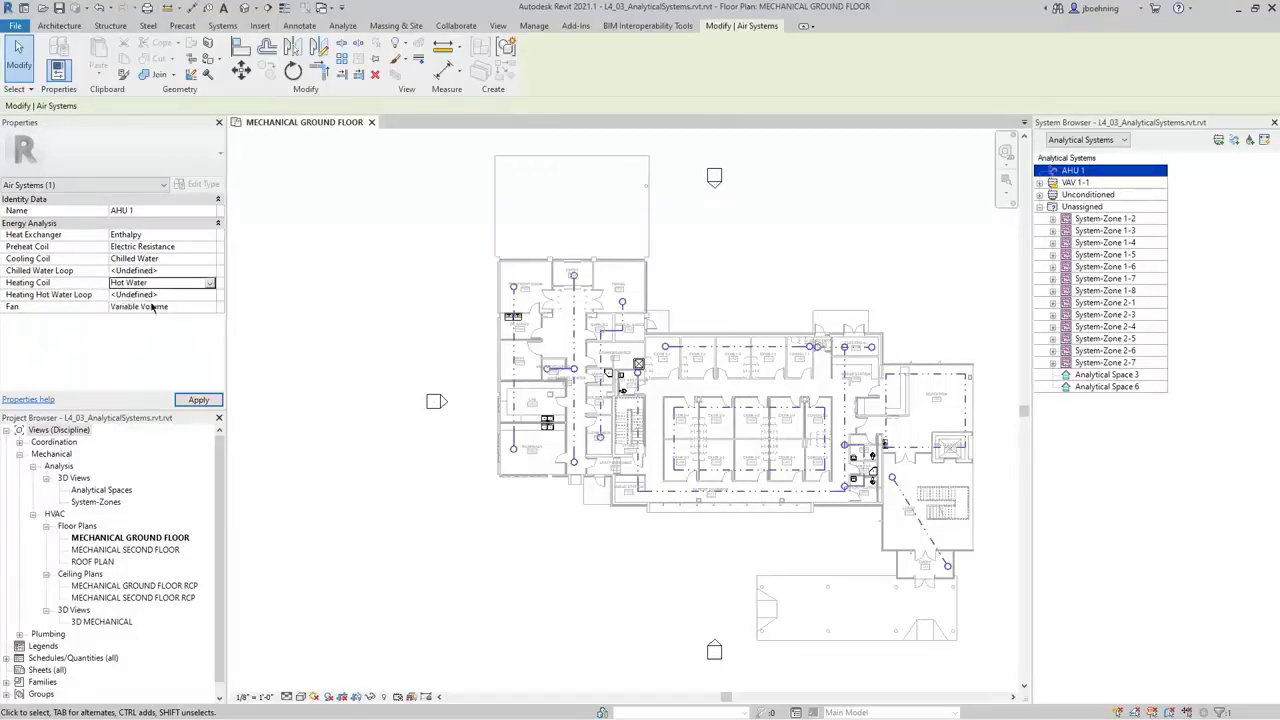
left_click(168, 294)
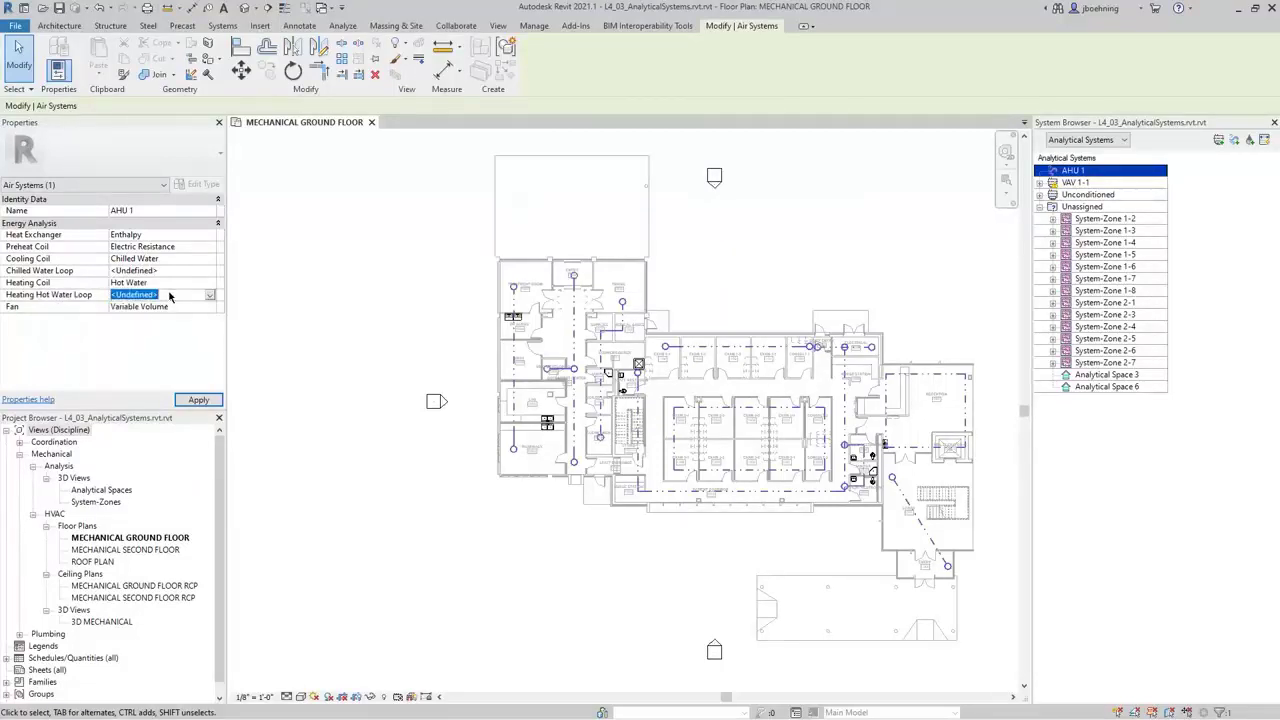
left_click(181, 310)
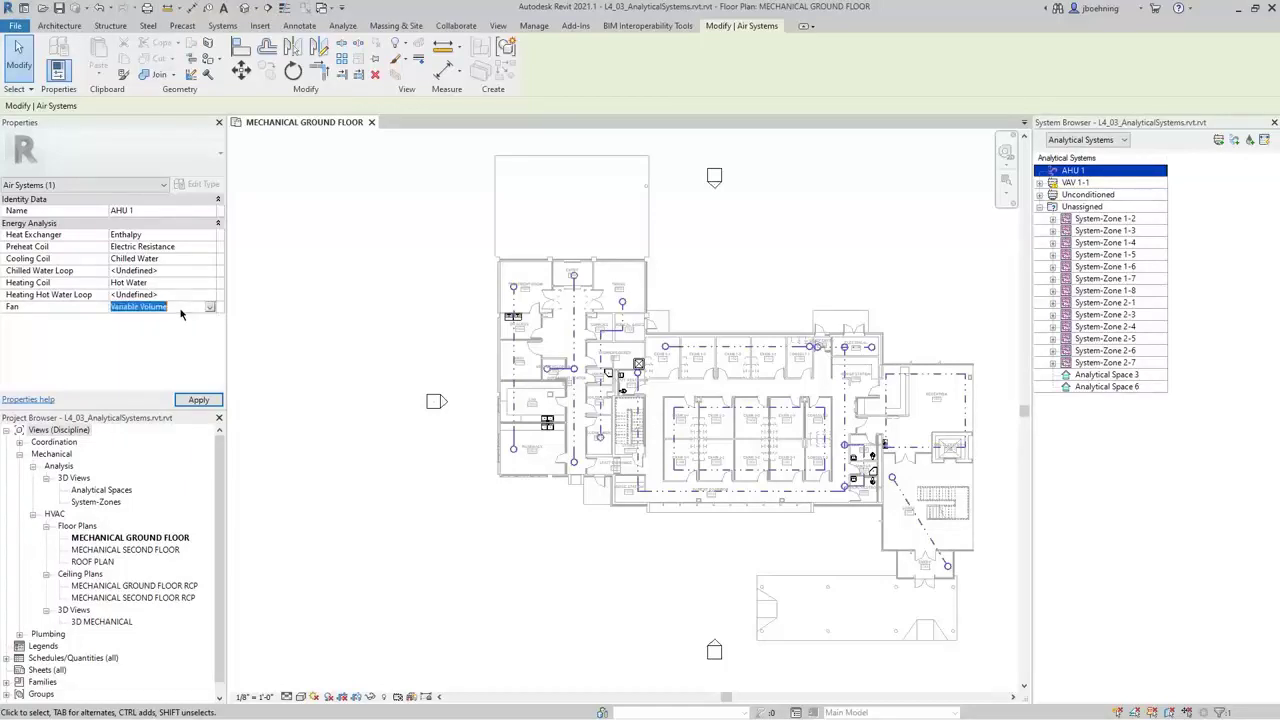
left_click(209, 308)
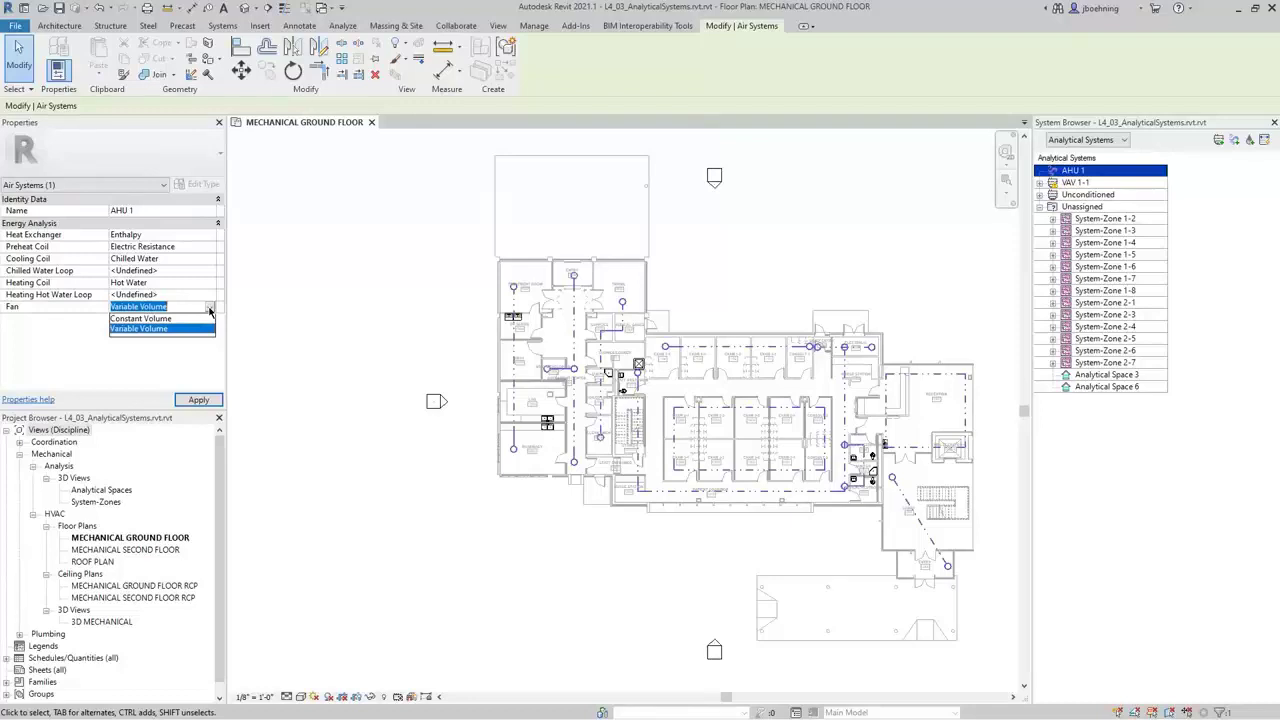
left_click(165, 329)
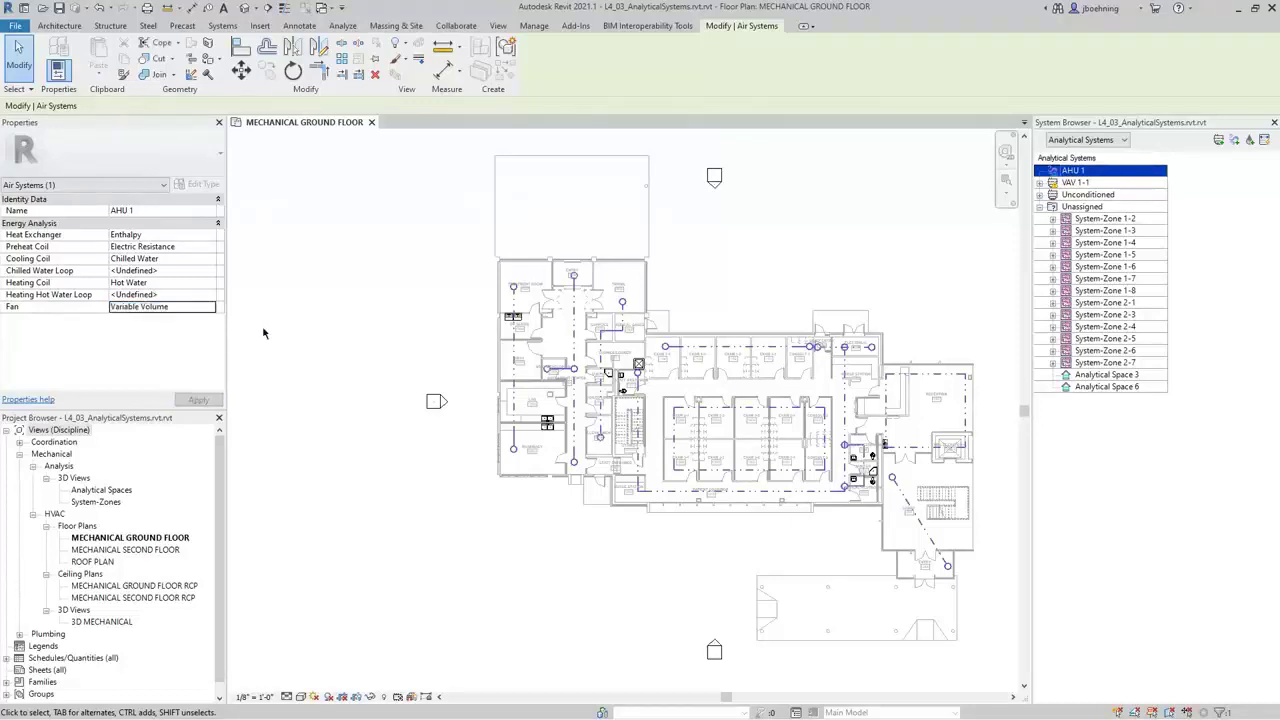
- Add a water loop to the analytical systems and name it Chilled Water
left_click(1250, 141)
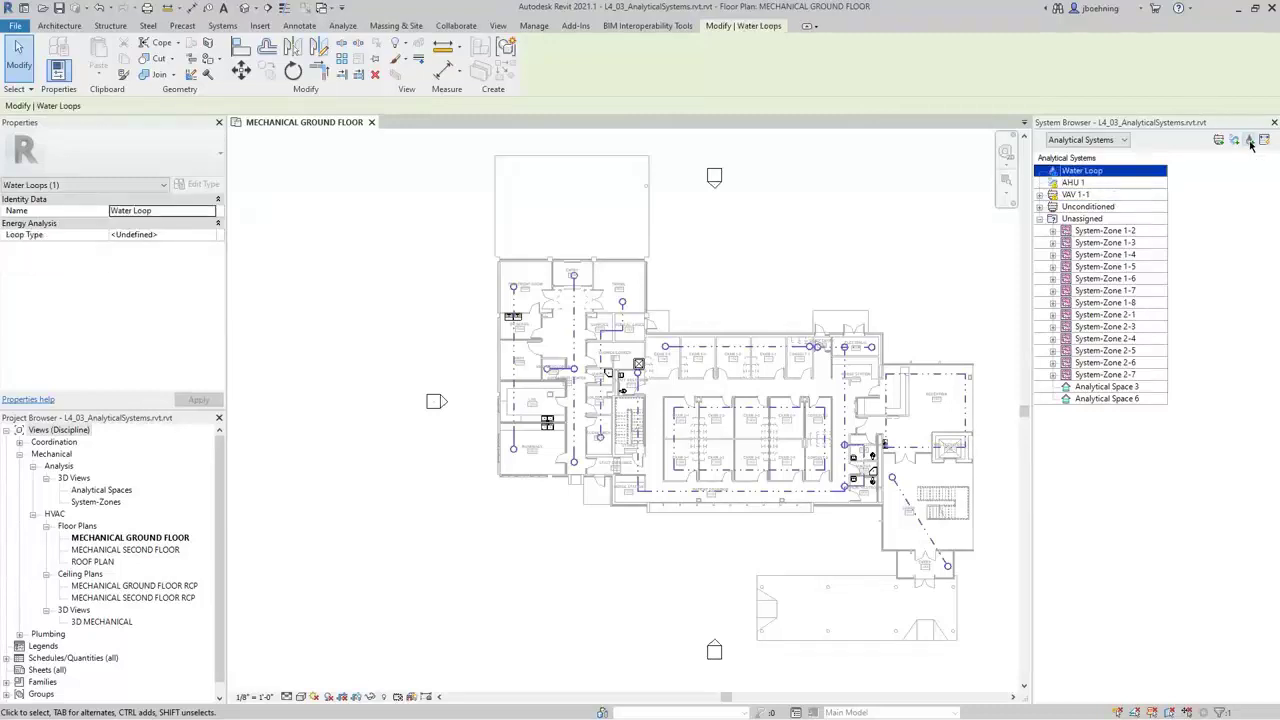
left_click(185, 213)
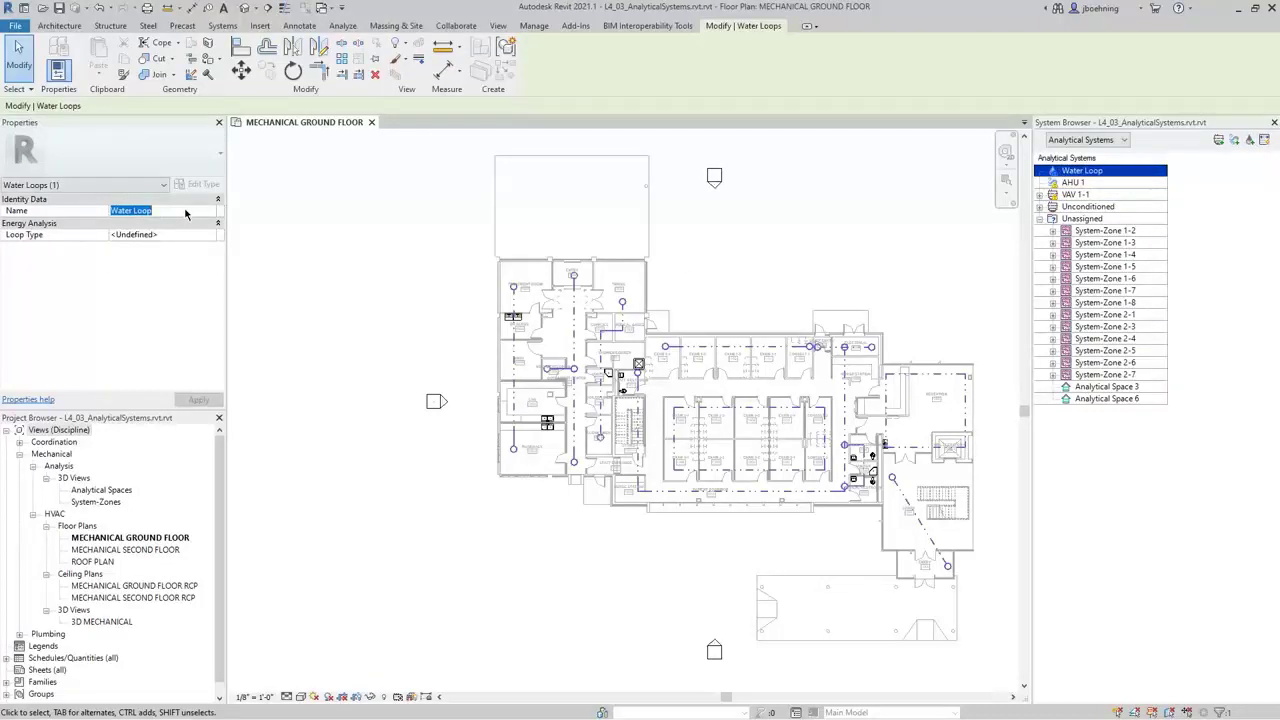
type("Chilled")
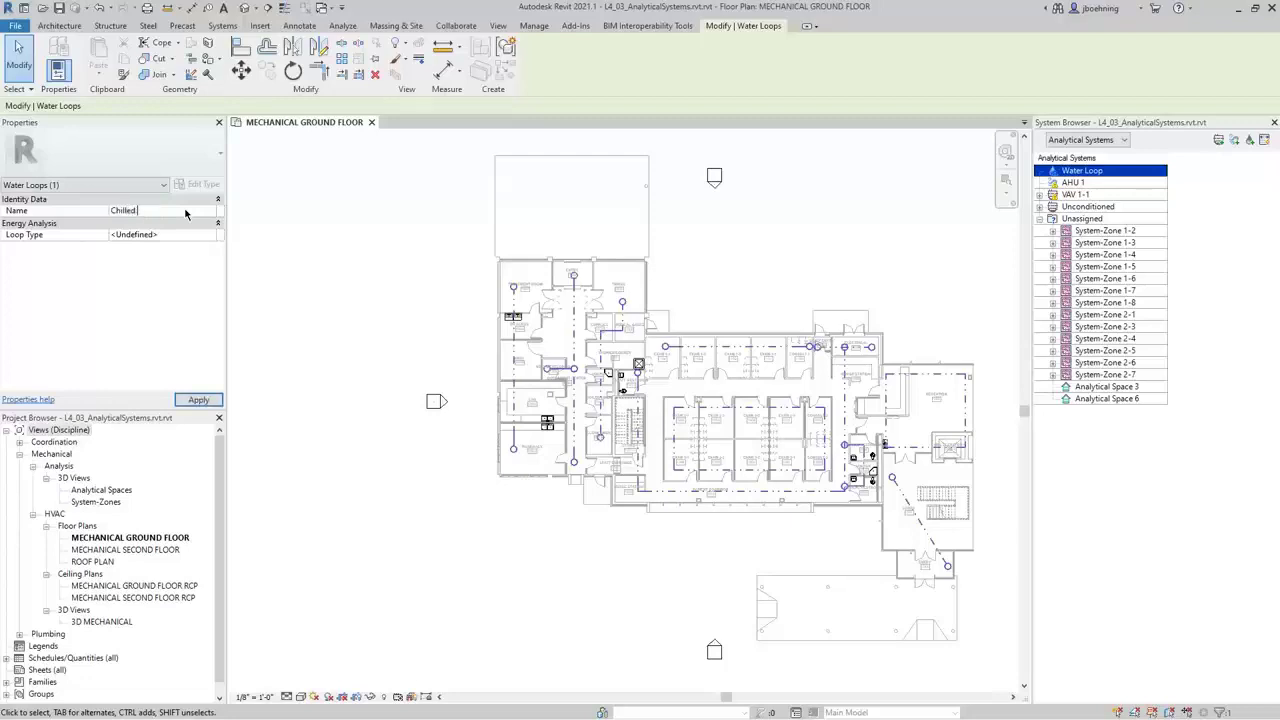
type(" Water")
- Set the new water loop's type to Chilled Water and its chiller type to Air Cooled
left_click(208, 236)
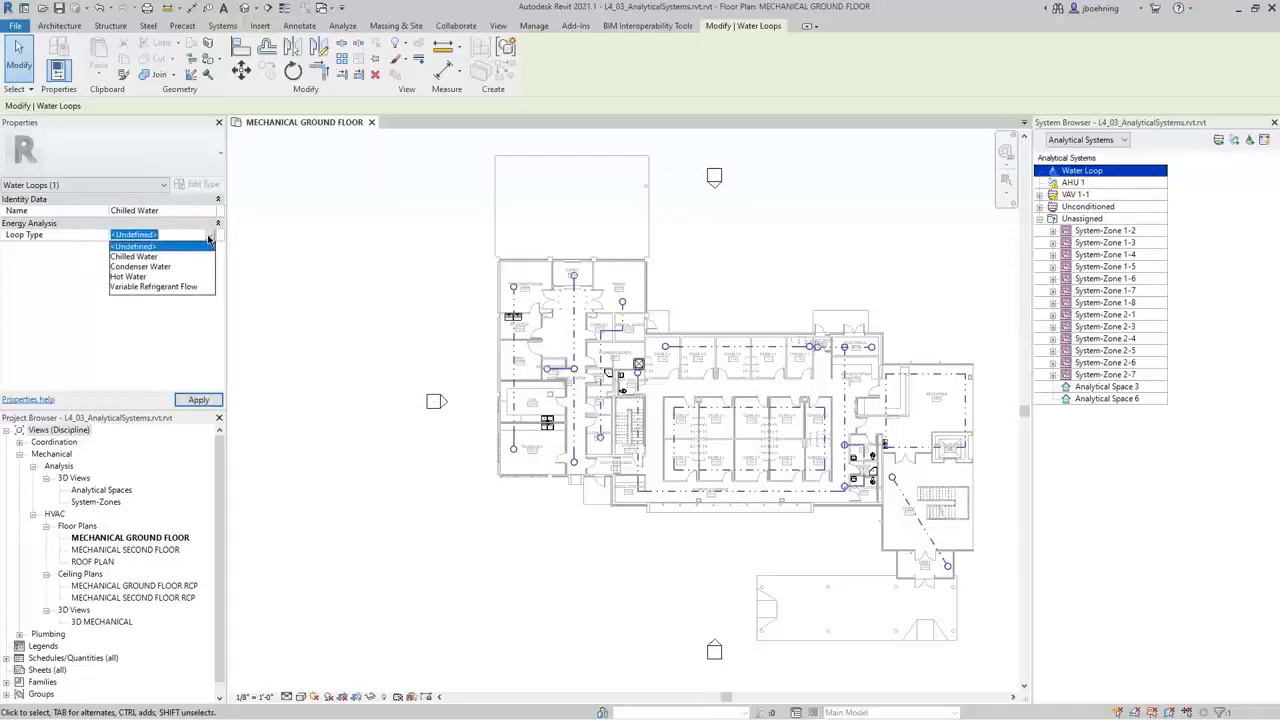
left_click(150, 257)
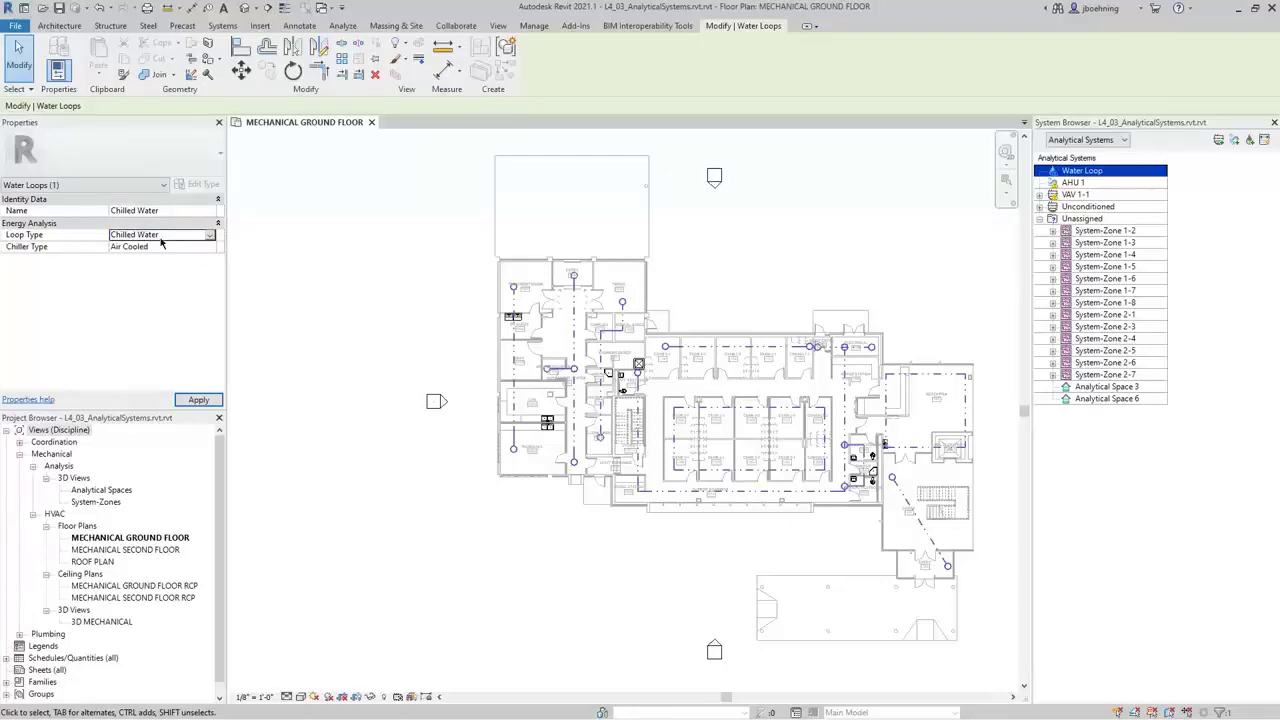
left_click(163, 248)
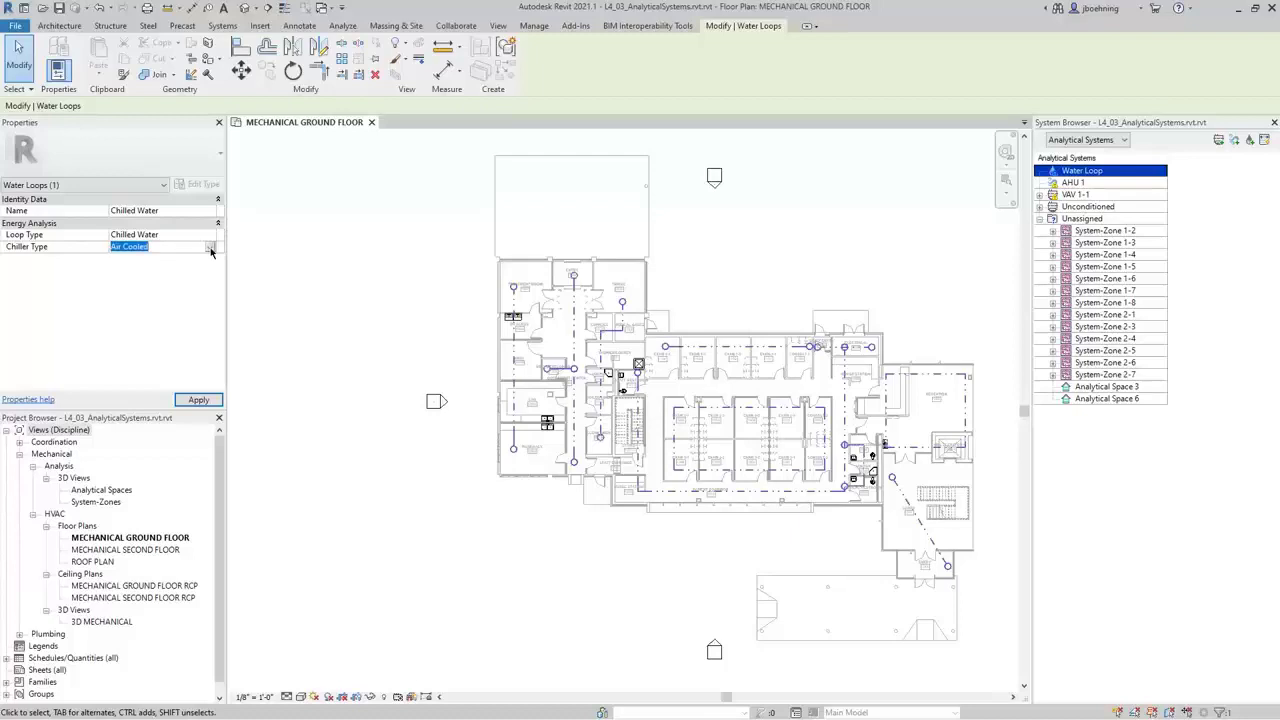
left_click(210, 248)
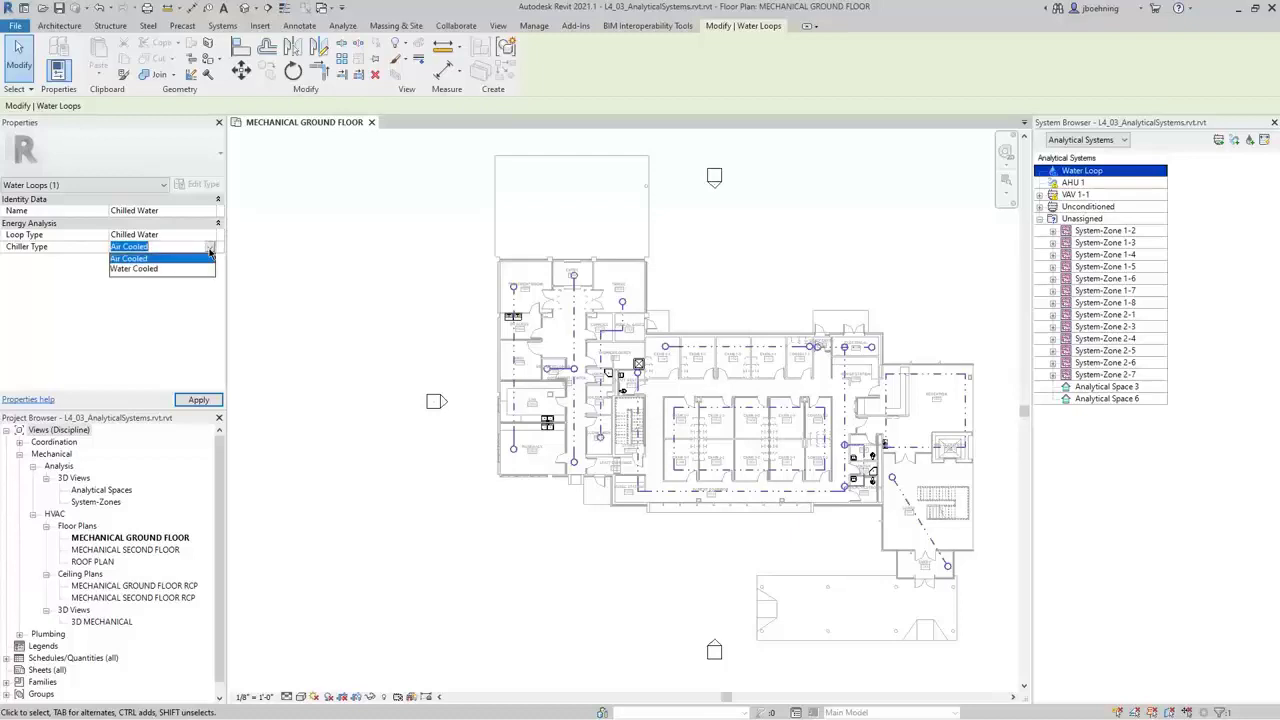
left_click(143, 258)
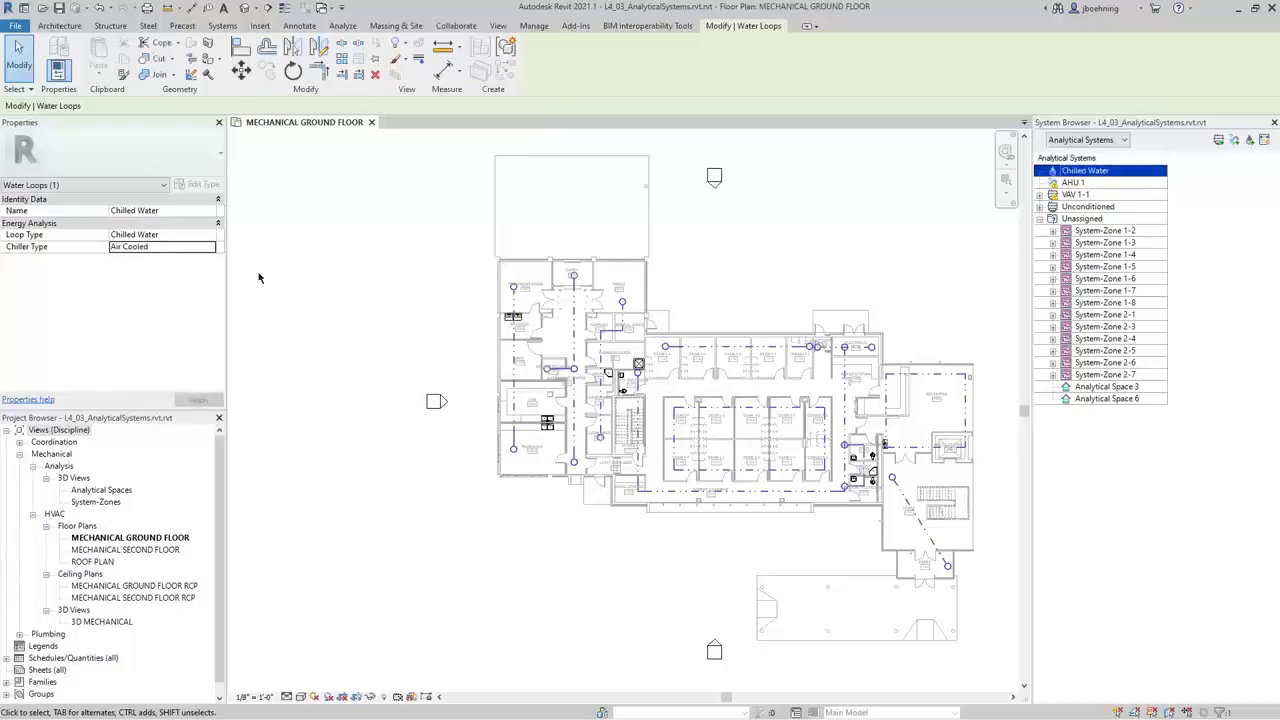
- Add a second water loop named Heating Hot Water and set its loop type to Hot Water
left_click(1248, 142)
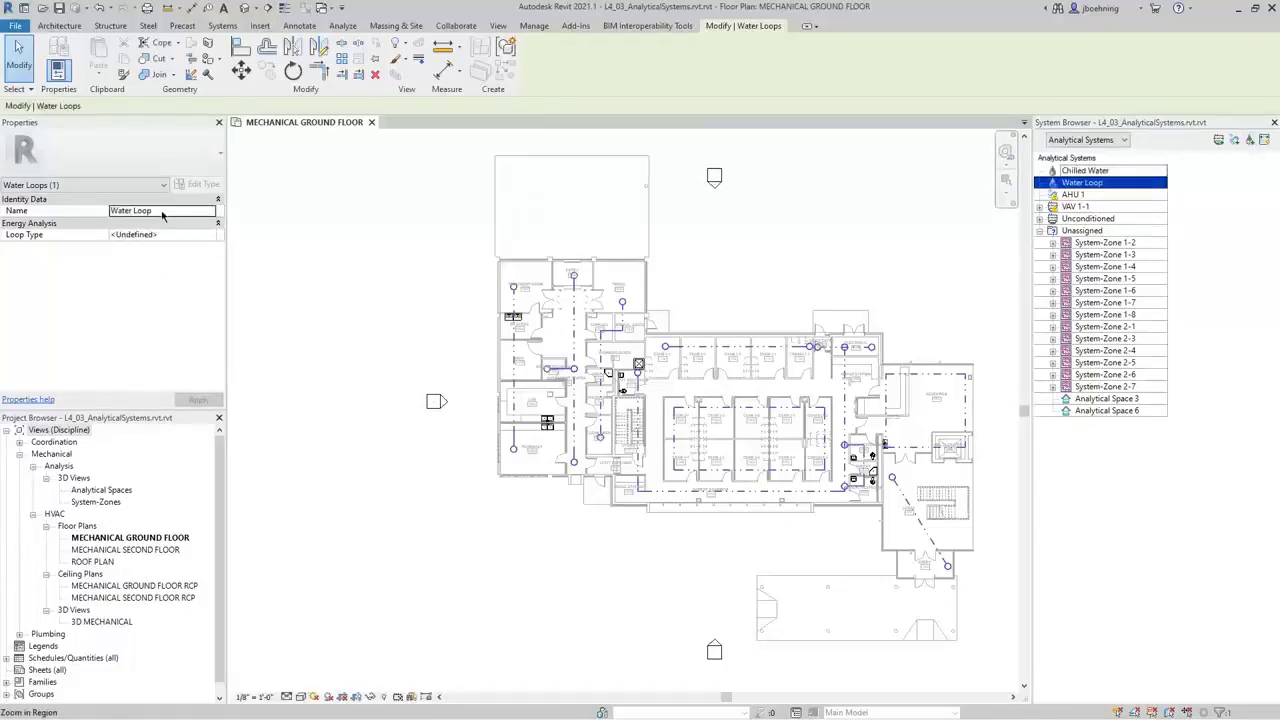
left_click(162, 213)
type("H")
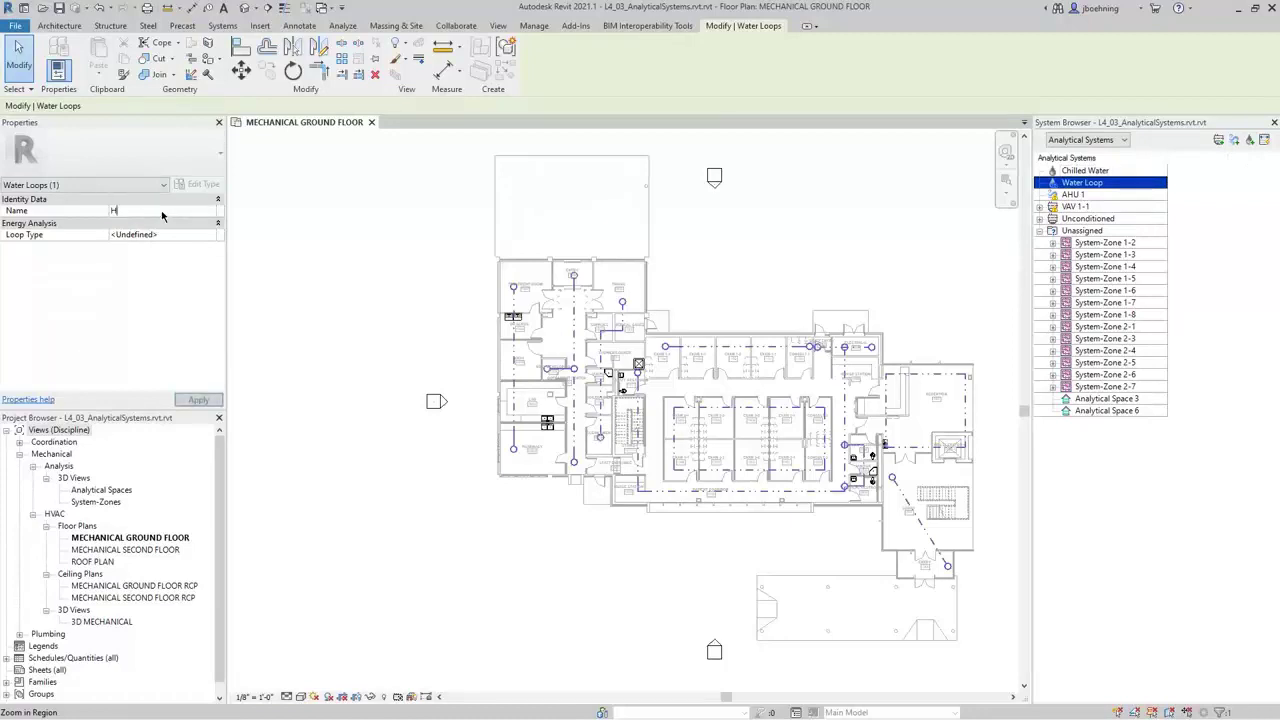
type("eating Hot Water")
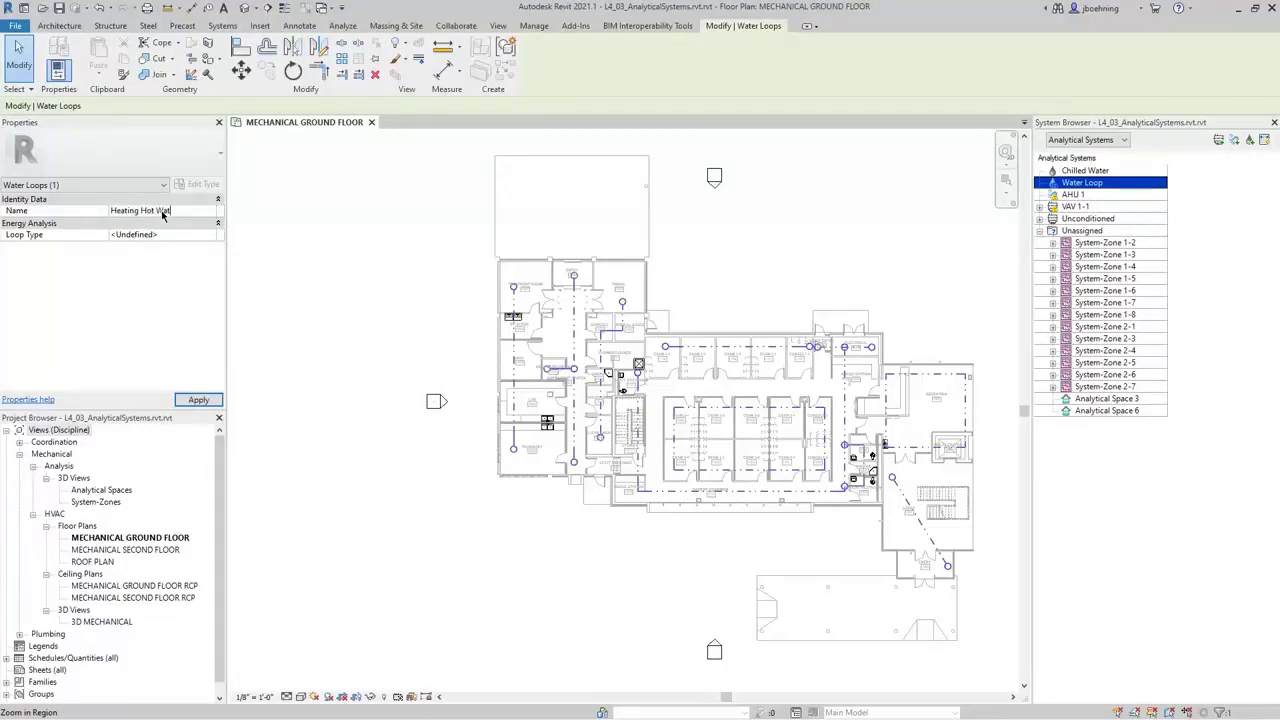
left_click(208, 237)
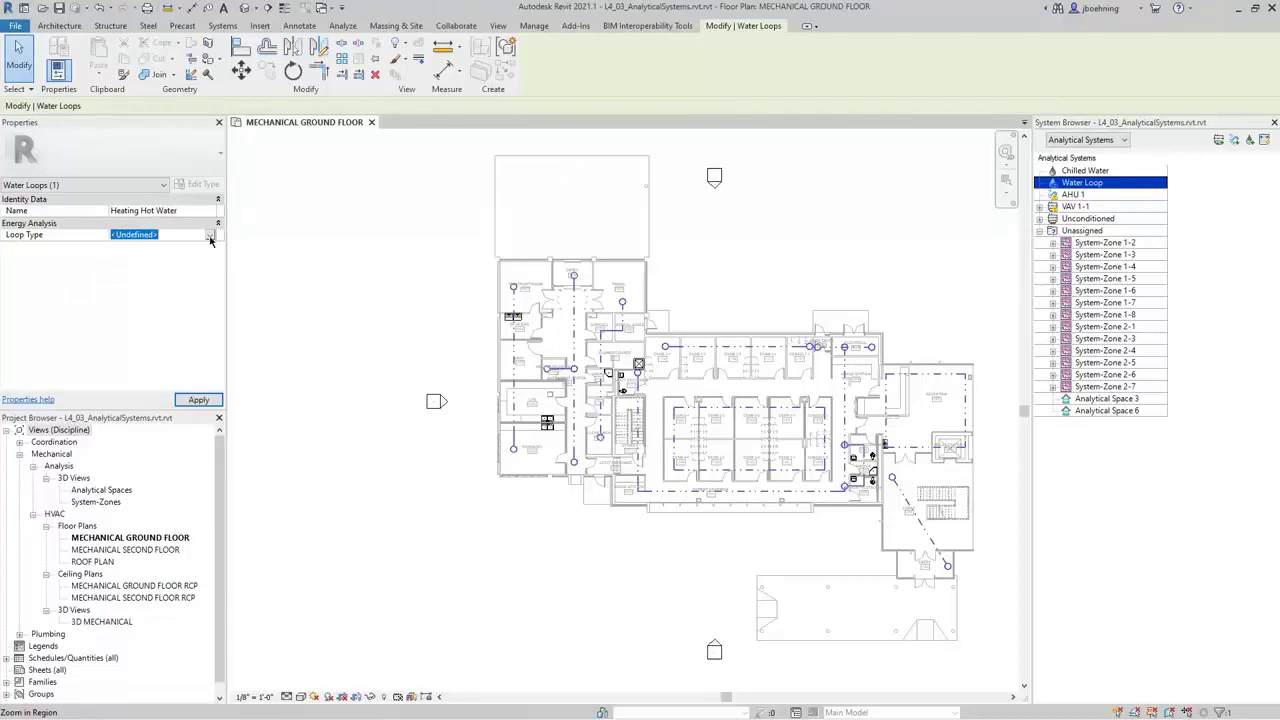
left_click(209, 237)
left_click(141, 277)
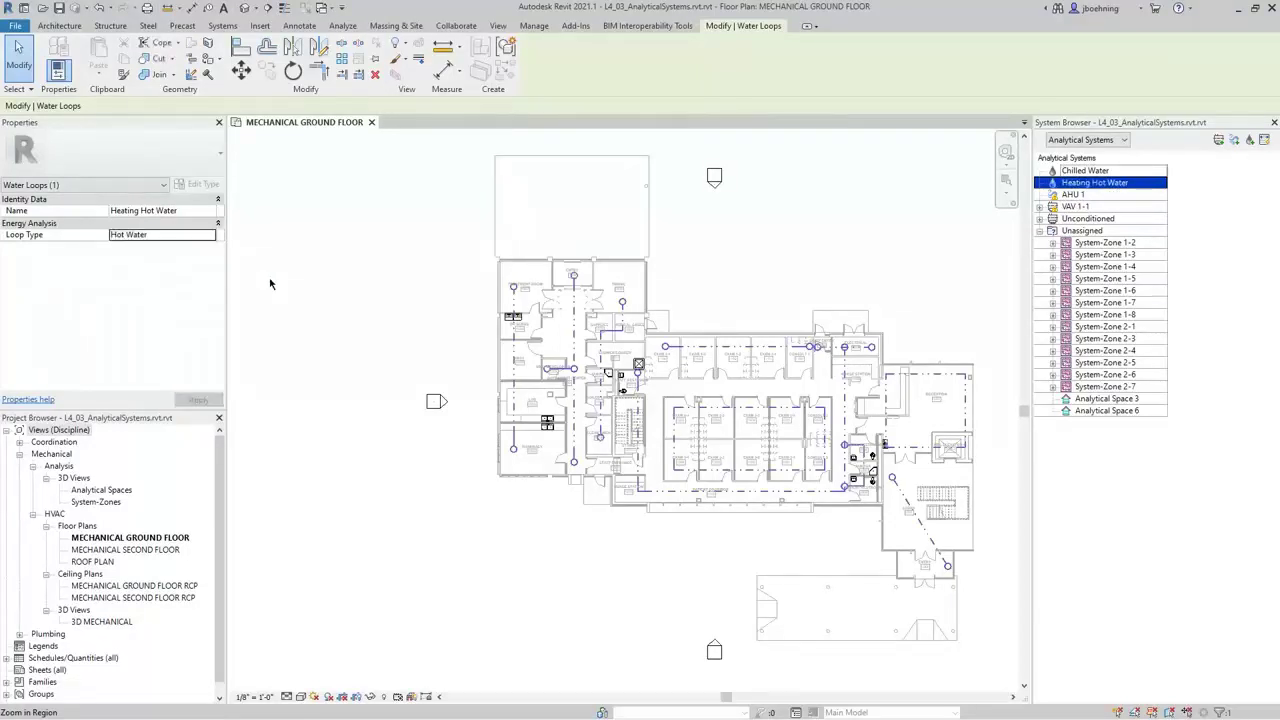
left_click(1106, 172, "ctrl")
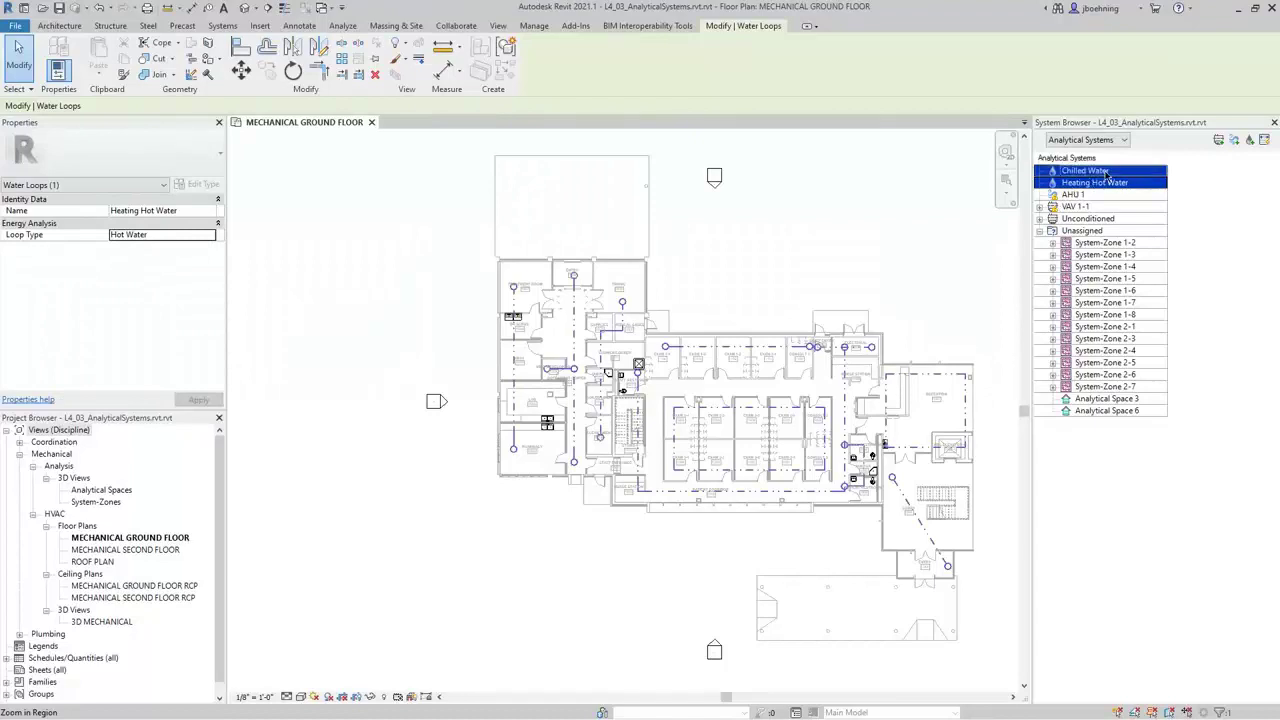
left_click(1110, 184)
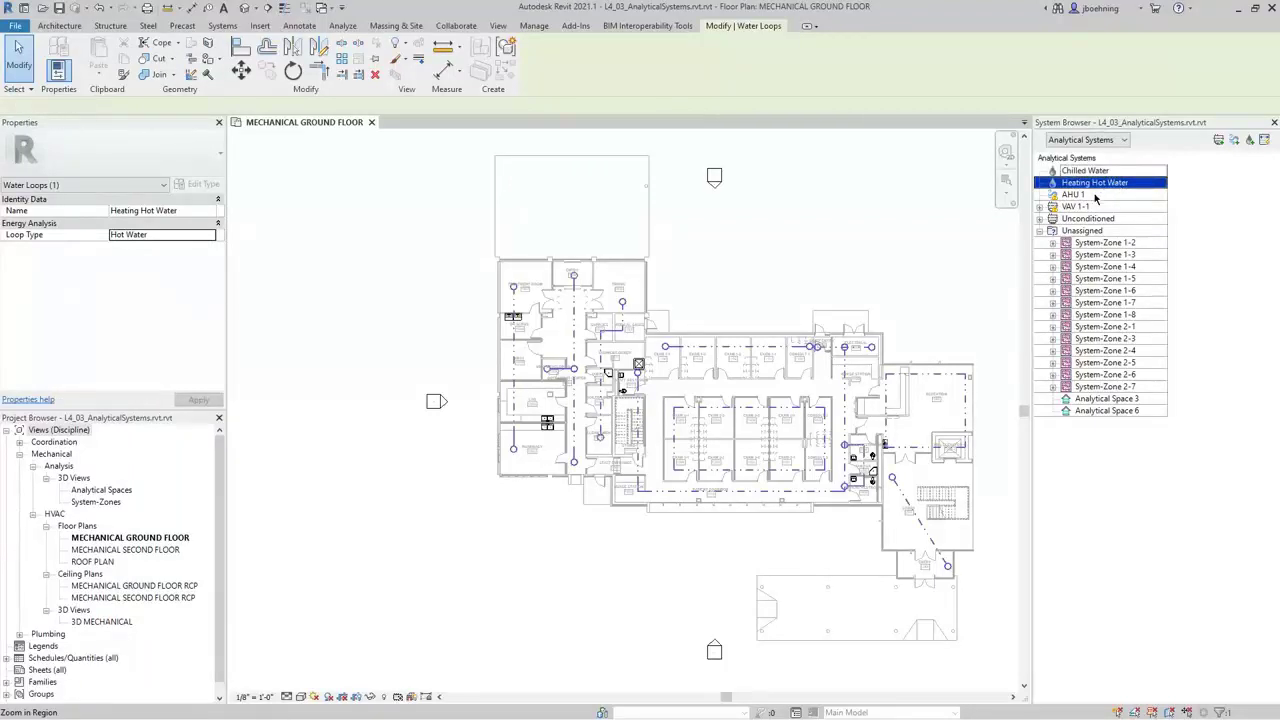
- Assign the Chilled Water loop and the Heating Hot Water loop to the air system AHU 1
left_click(1090, 194)
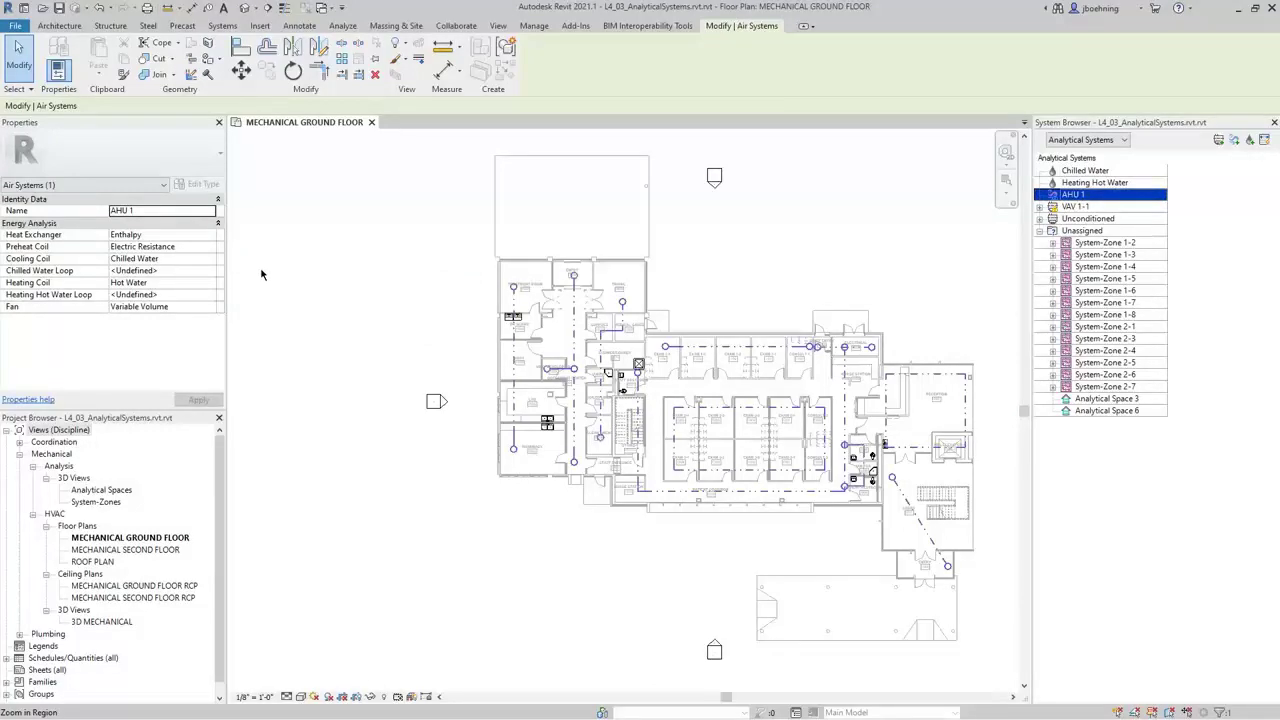
left_click(184, 276)
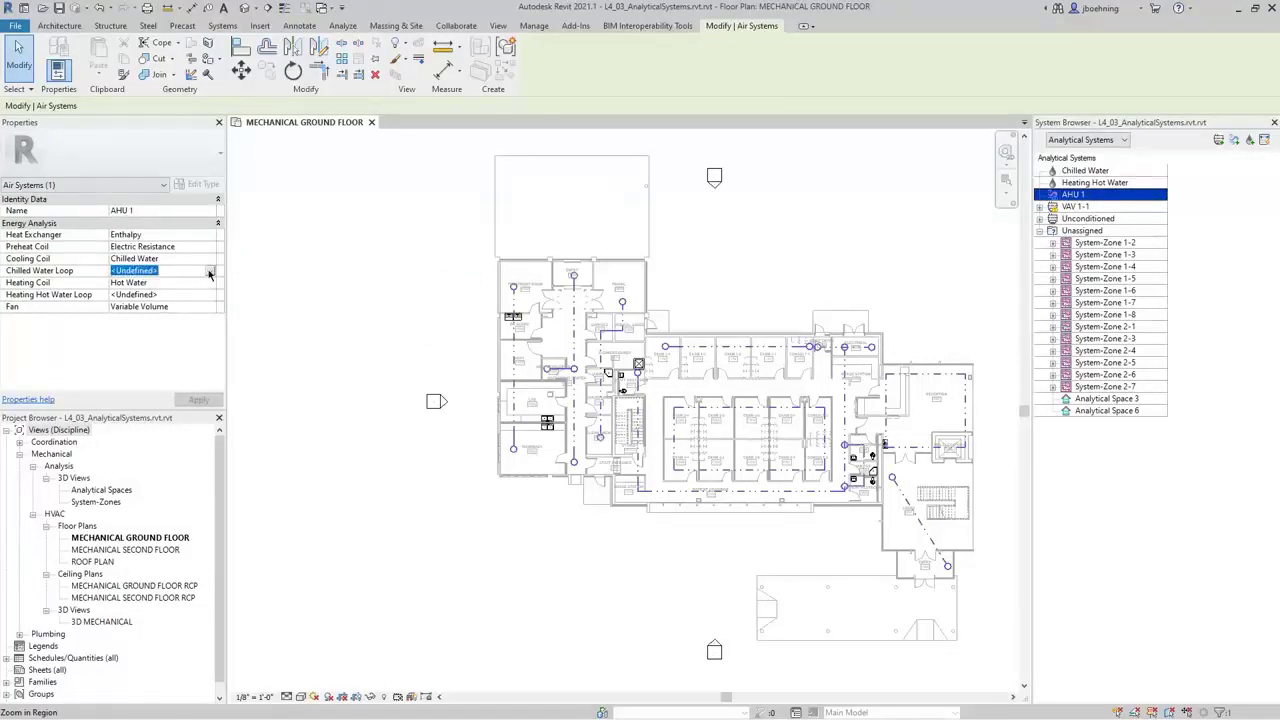
left_click(210, 272)
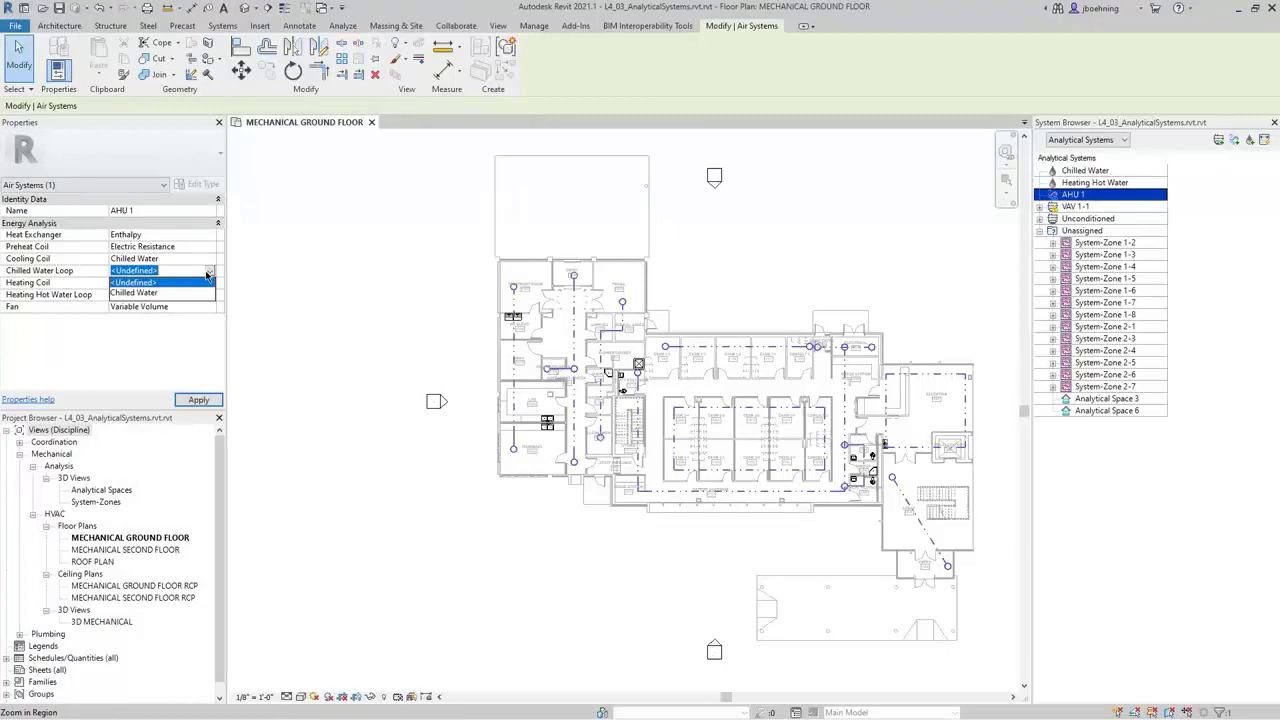
left_click(155, 293)
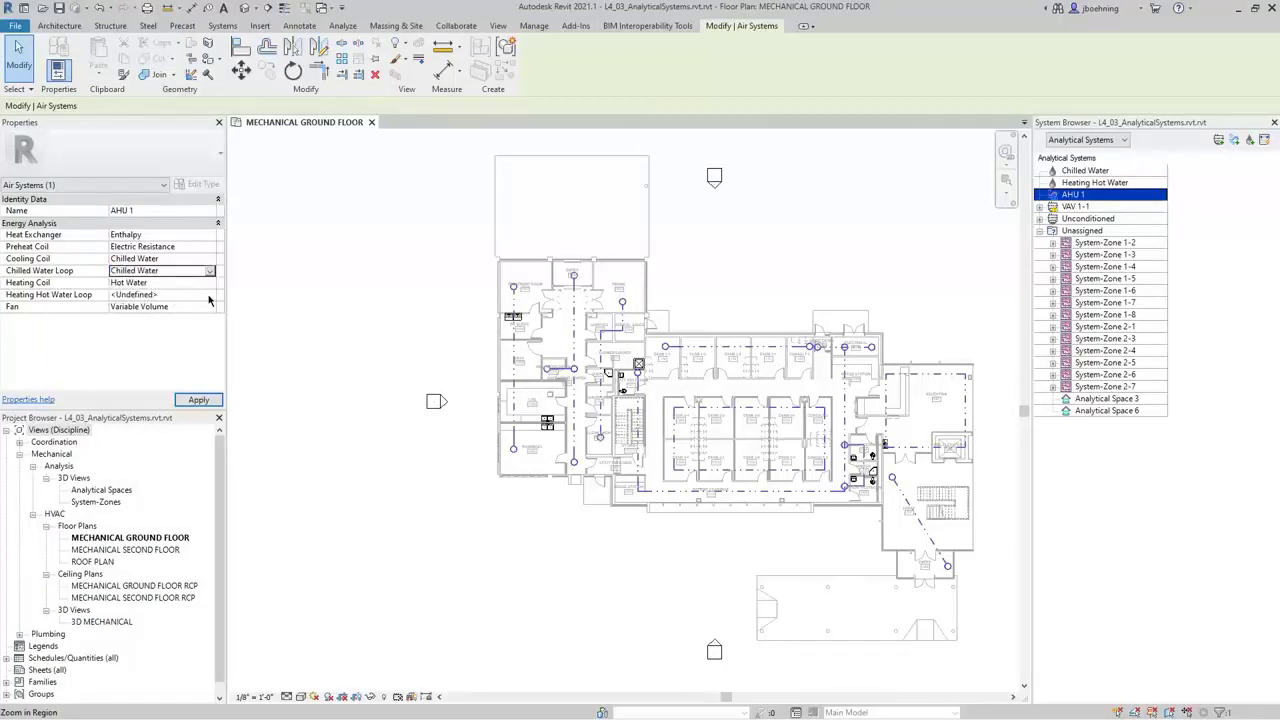
left_click(210, 296)
left_click(210, 297)
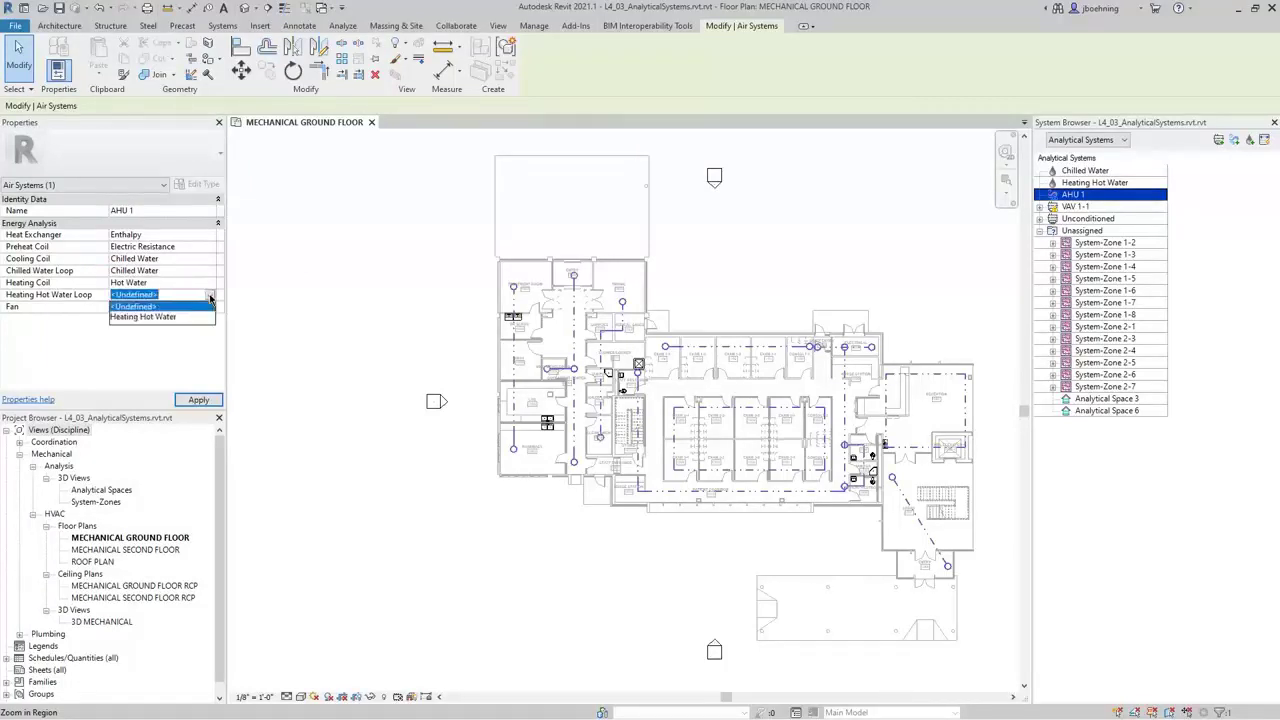
left_click(165, 317)
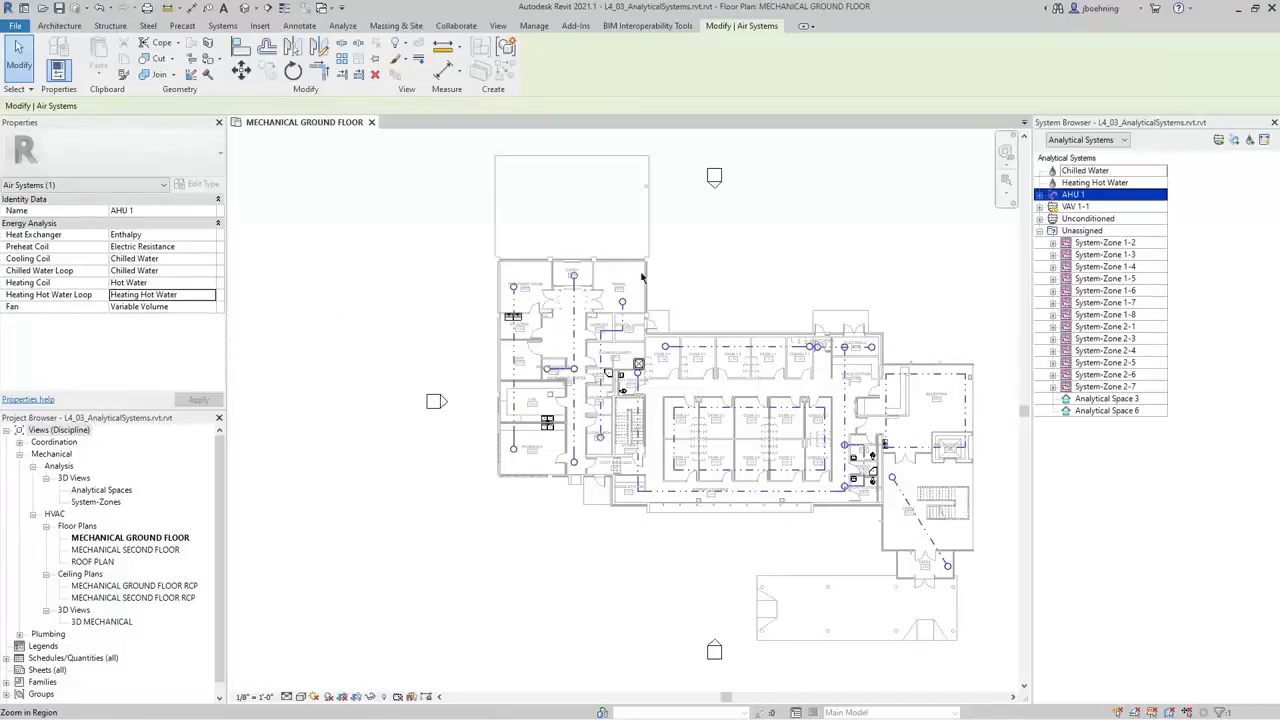
- Assign AHU 1 as the air system of the zone equipment VAV 1-1
left_click(1080, 207)
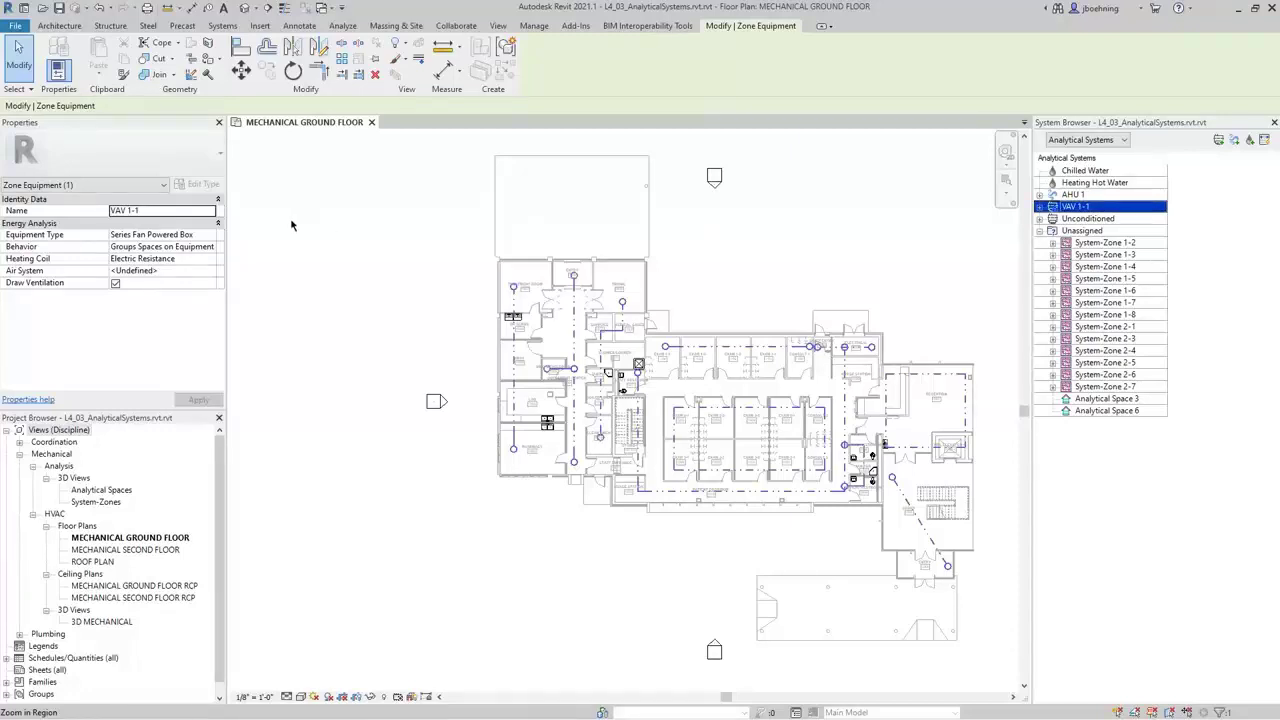
left_click(177, 272)
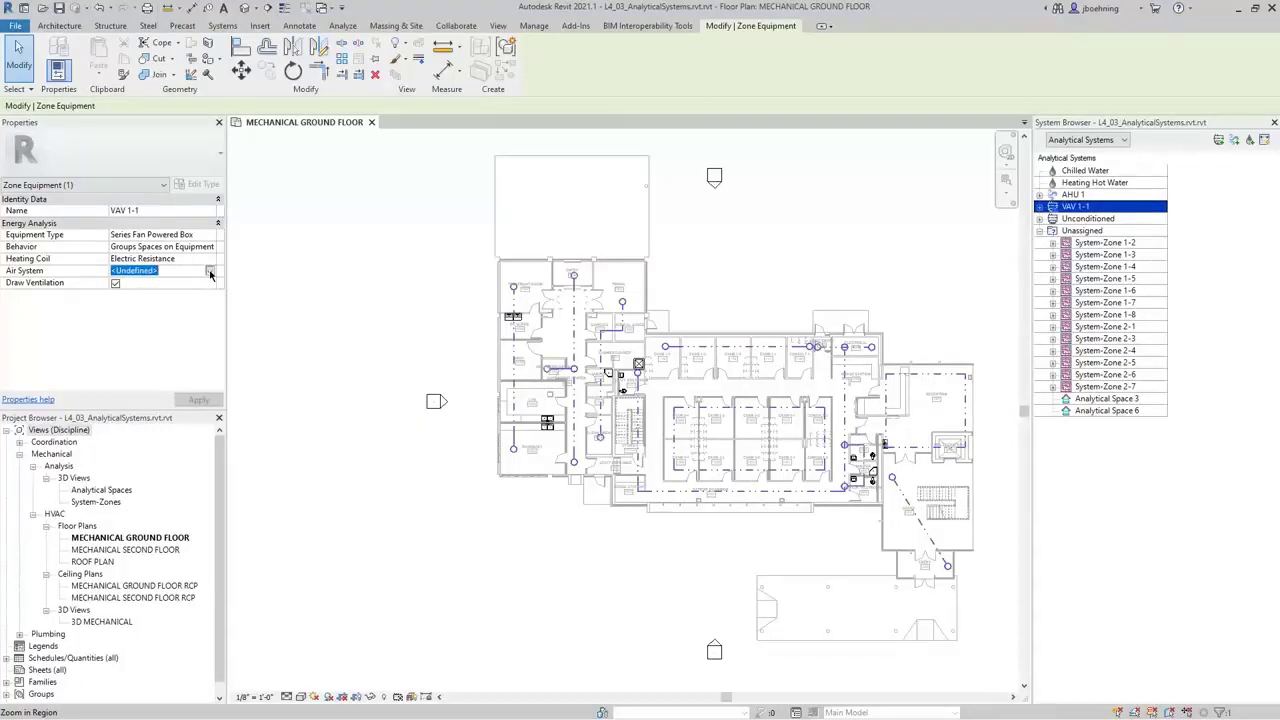
left_click(210, 272)
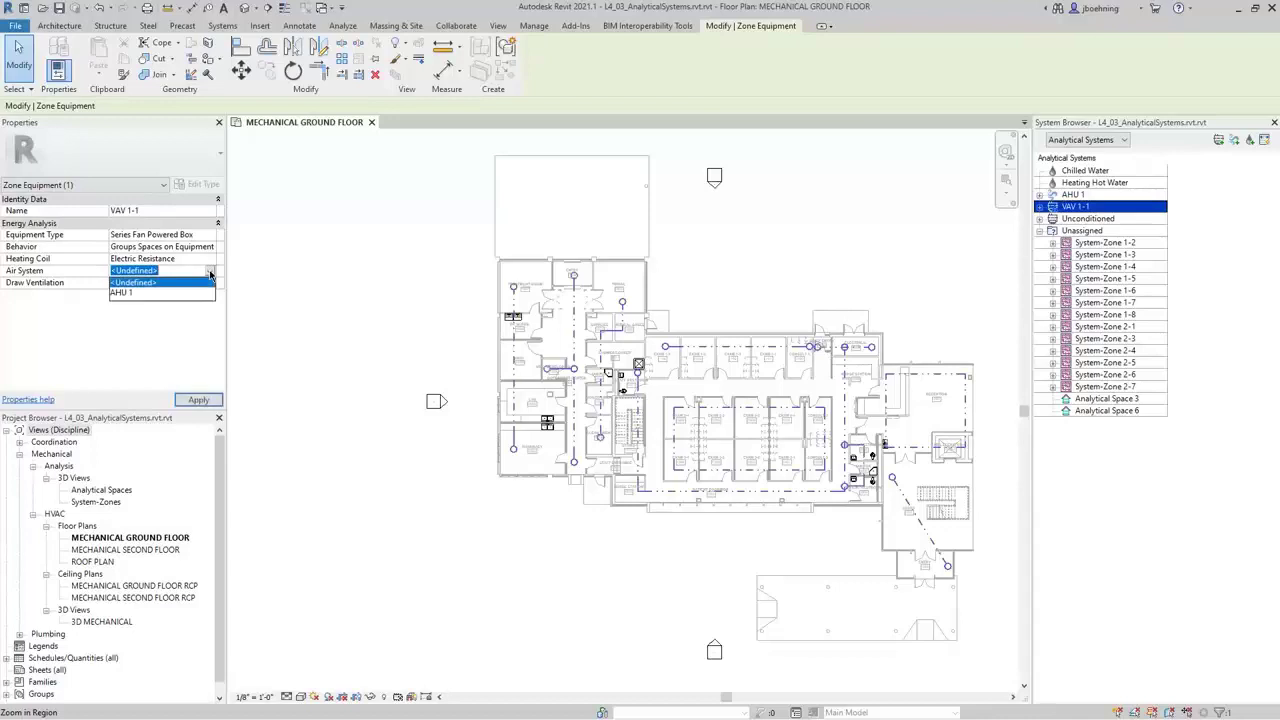
left_click(124, 292)
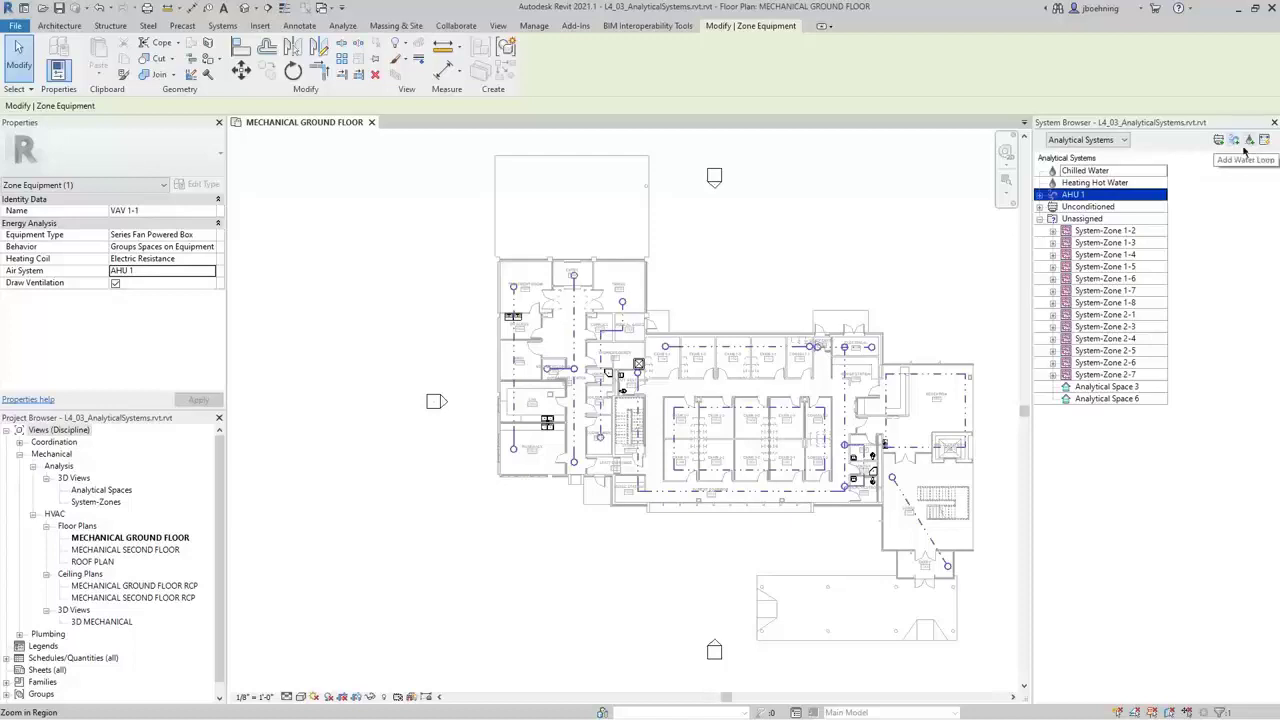
left_click(1176, 209, "ctrl")
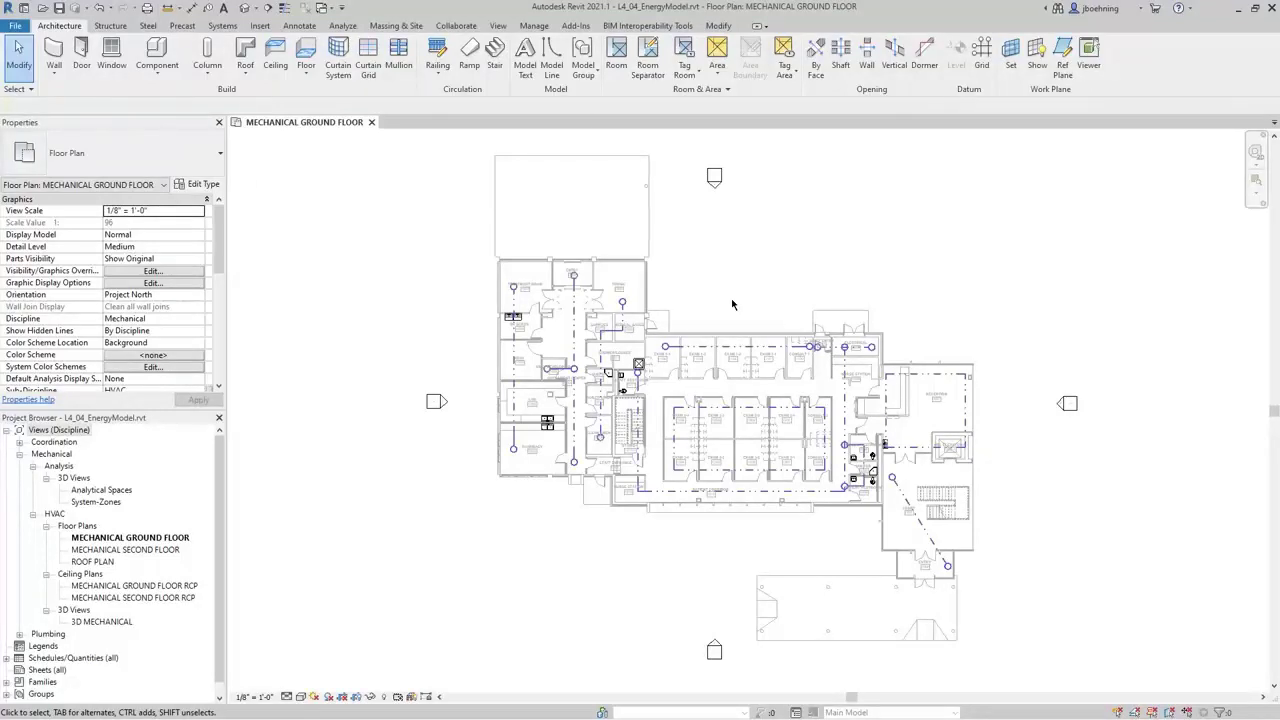
- Show the System Browser in the L4_04_EnergyModel project and check which loops and zone equipment belong to AHU 5
left_click(498, 27)
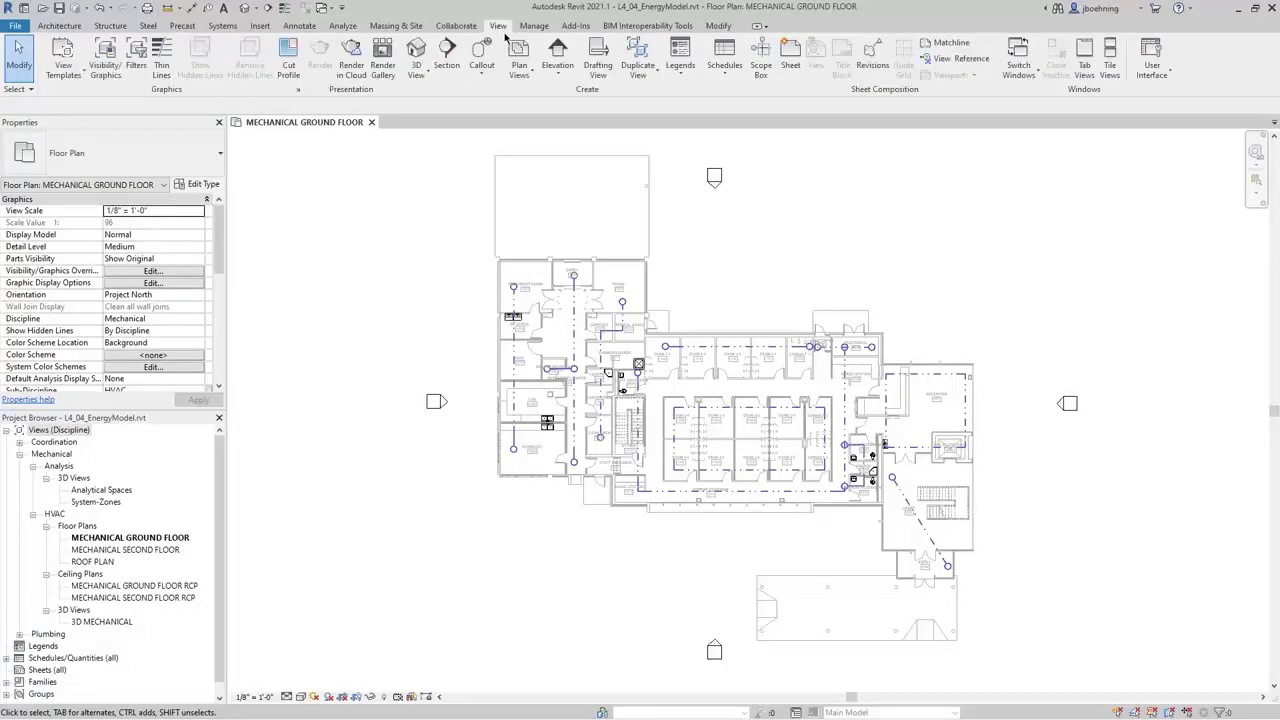
left_click(1158, 80)
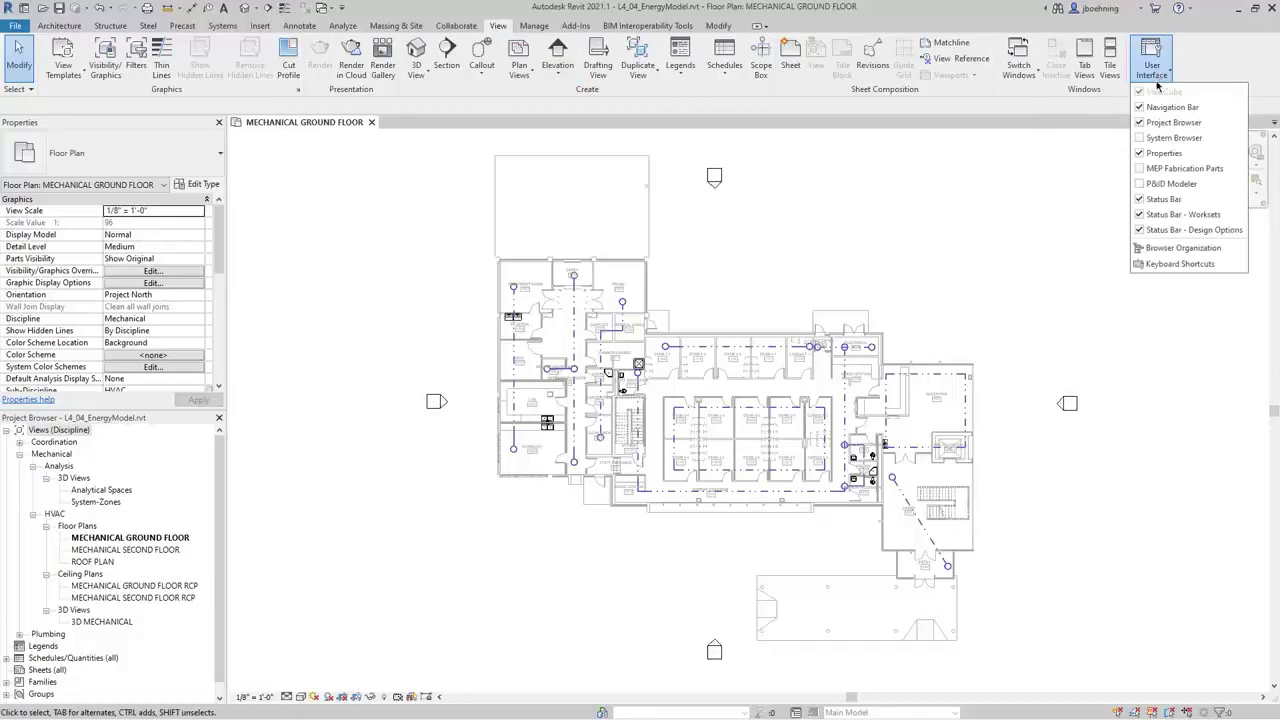
left_click(1142, 138)
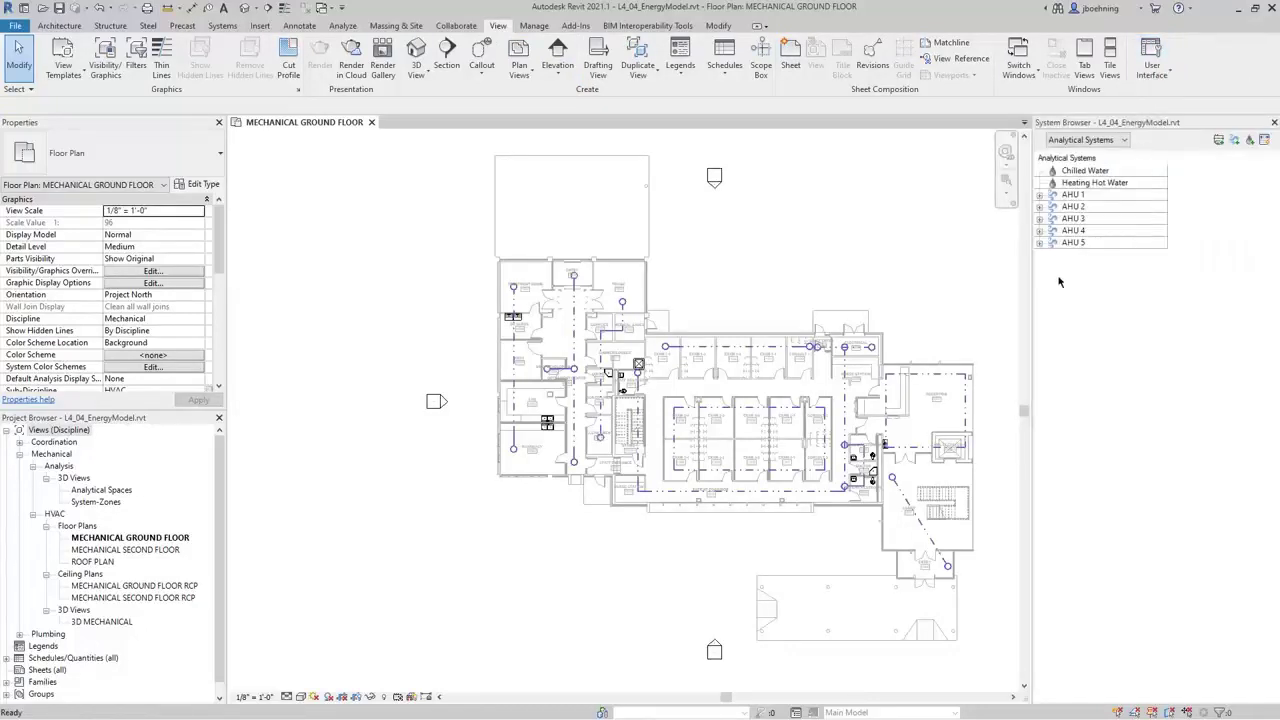
left_click(1040, 243)
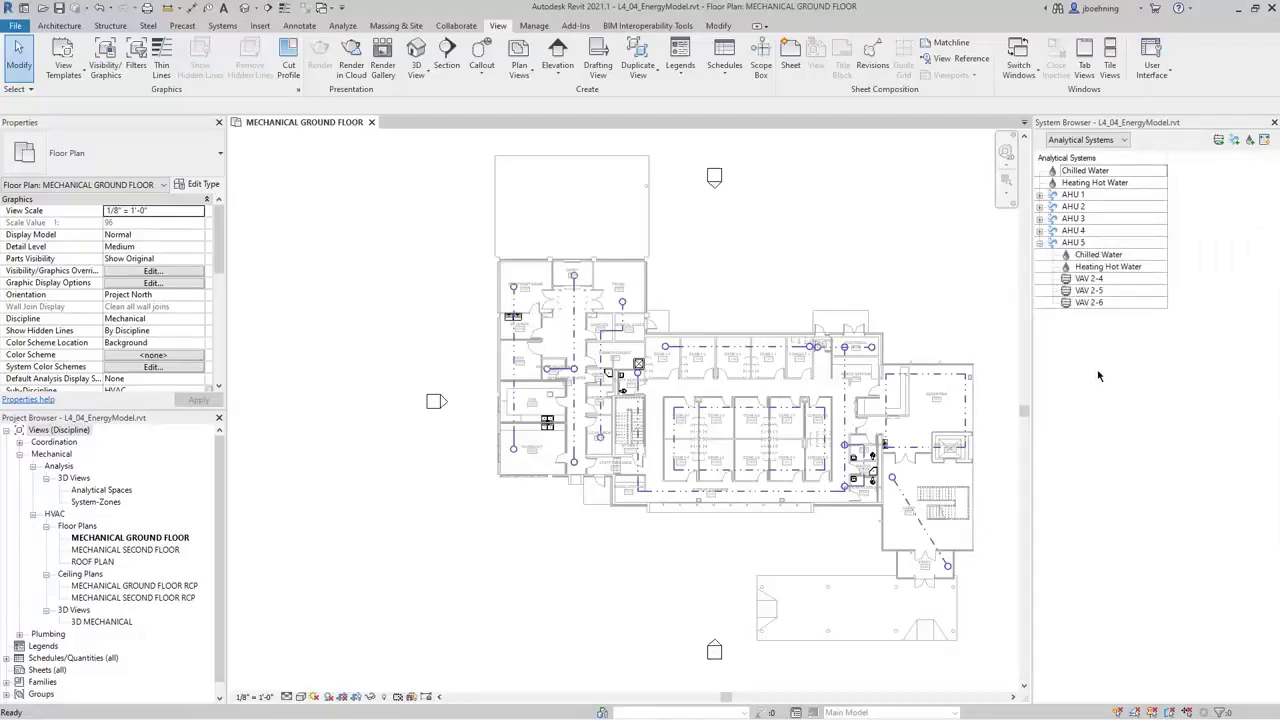
left_click(1040, 243)
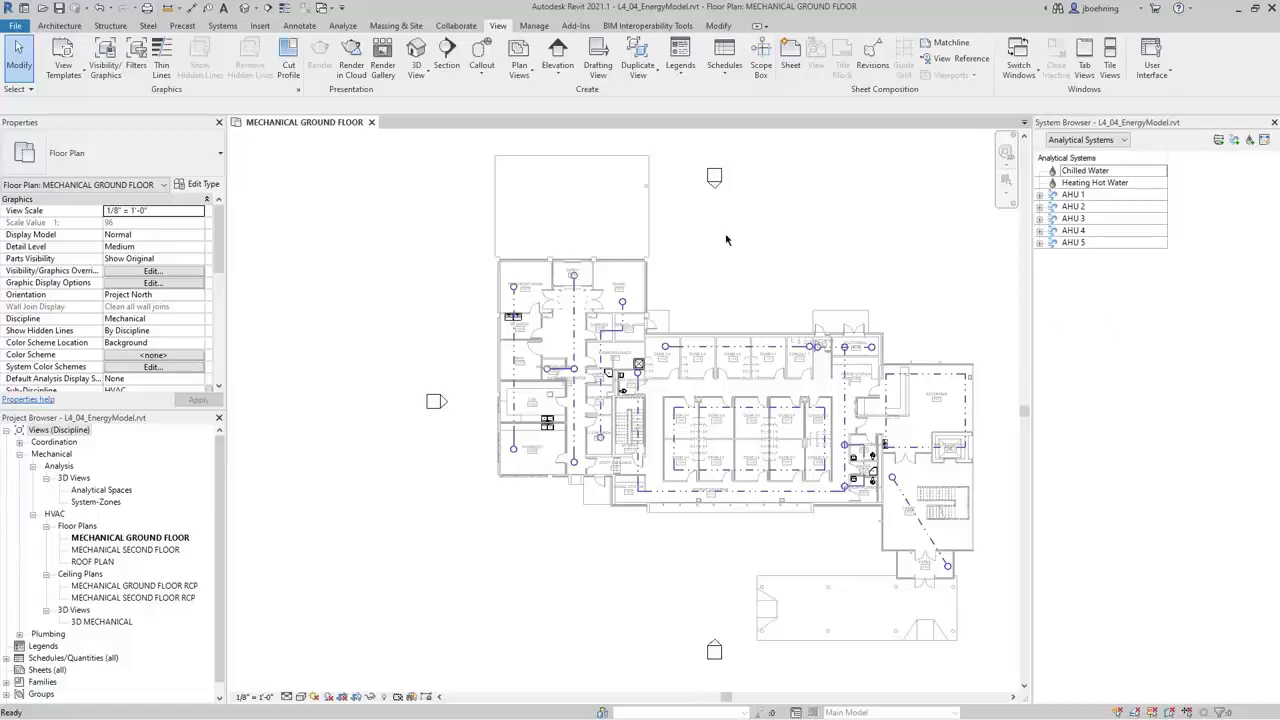
- Create the energy analytical model from the building model
left_click(345, 28)
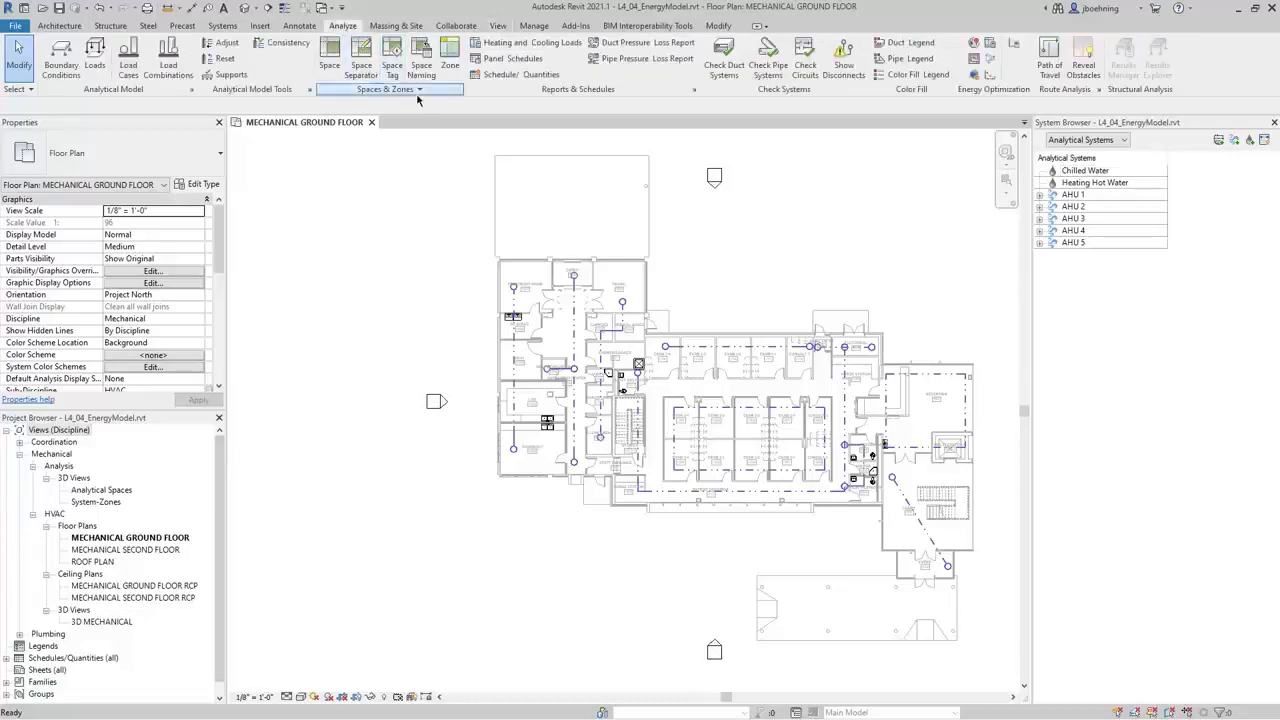
left_click(975, 80)
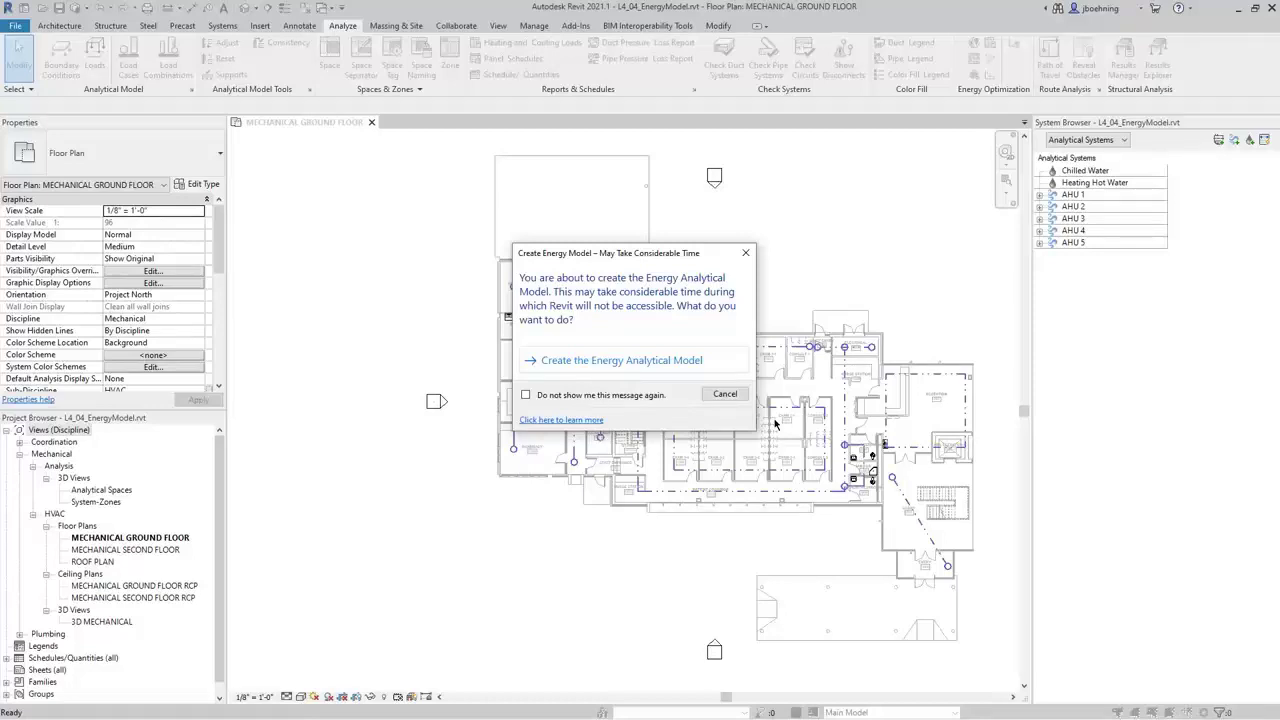
left_click(624, 362)
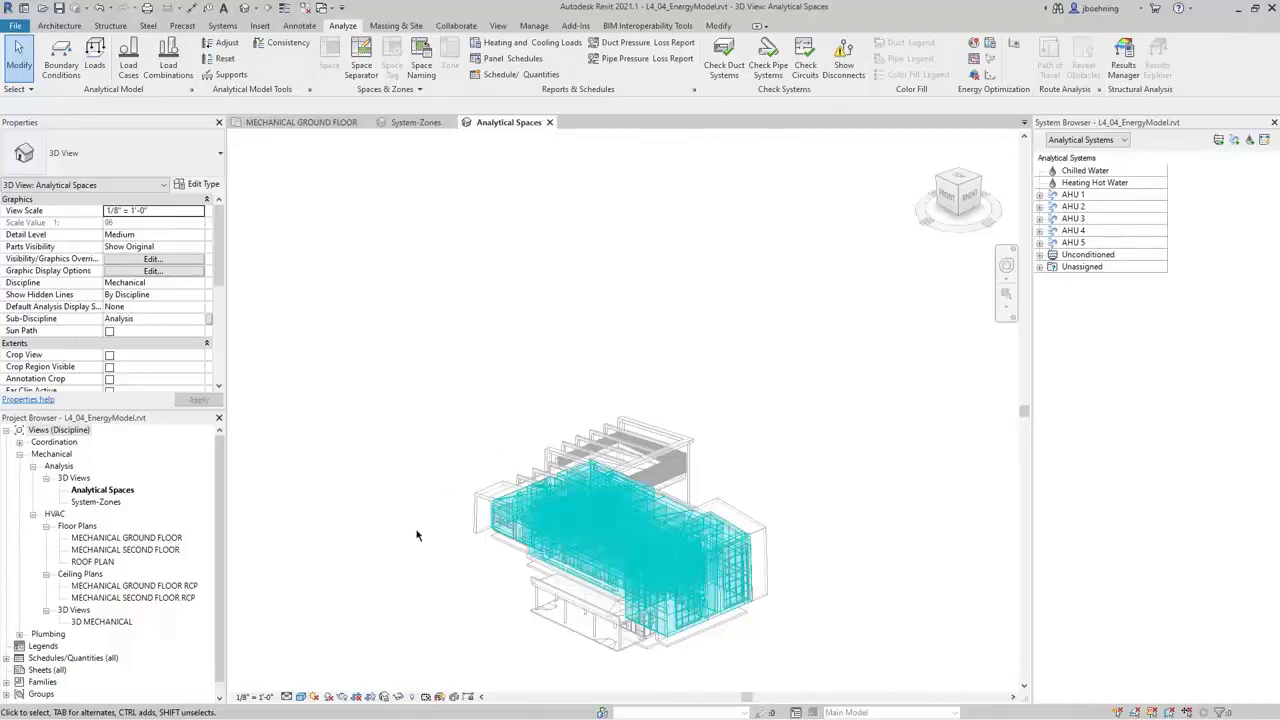
- Inspect the properties of one analytical space in the Analytical Spaces 3D view, then clear the selection
middle_click_drag(417, 531, 584, 432)
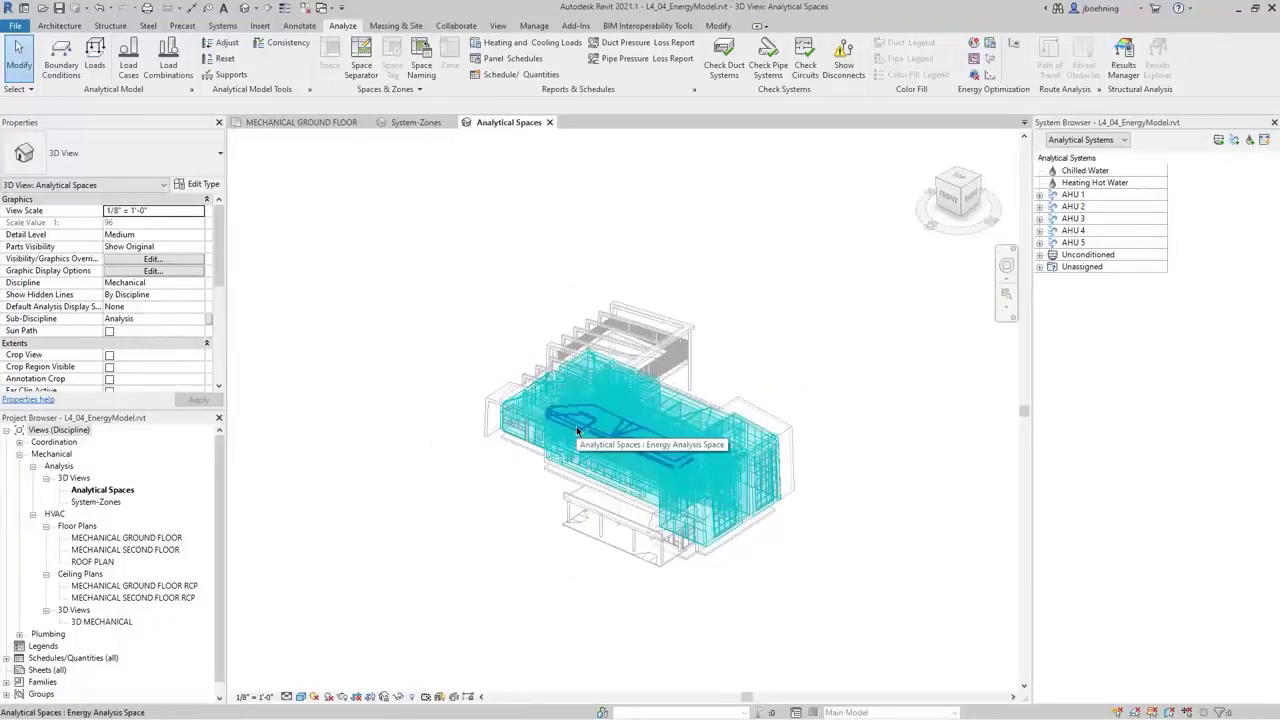
left_click(572, 455)
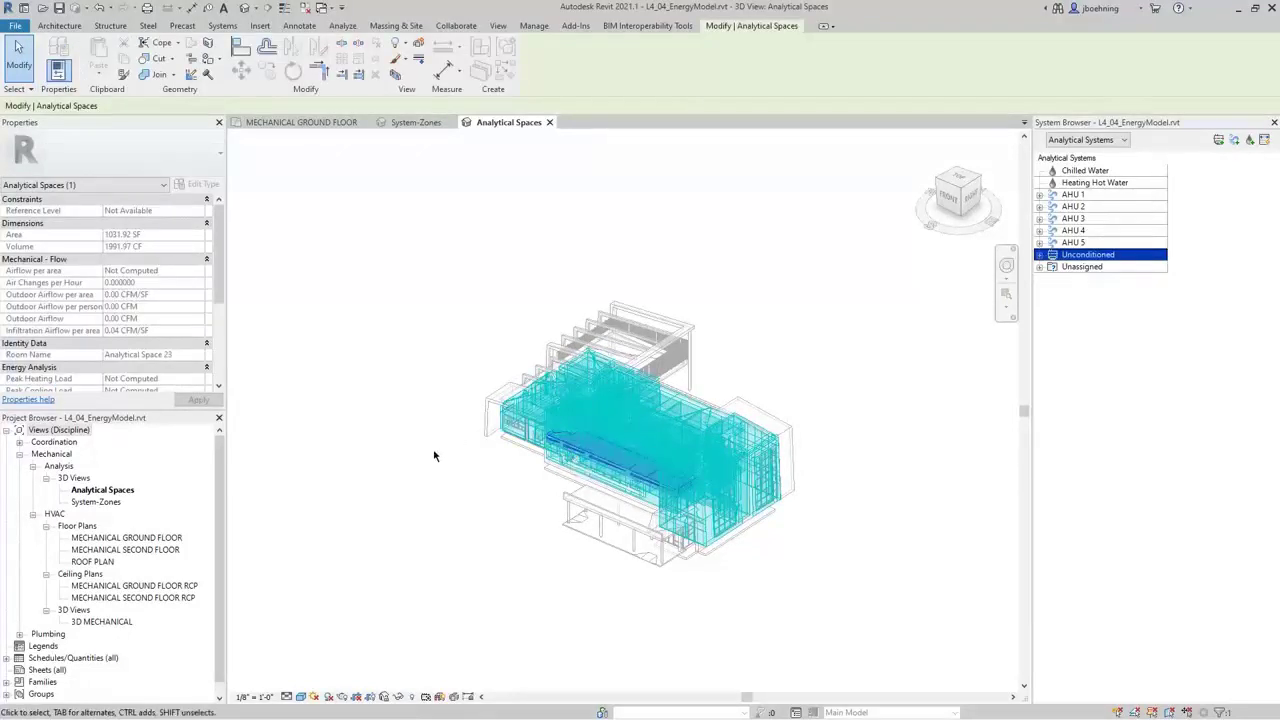
mouse_move(223, 279)
left_mouse_down()
mouse_move(218, 314)
mouse_move(216, 265)
left_mouse_up()
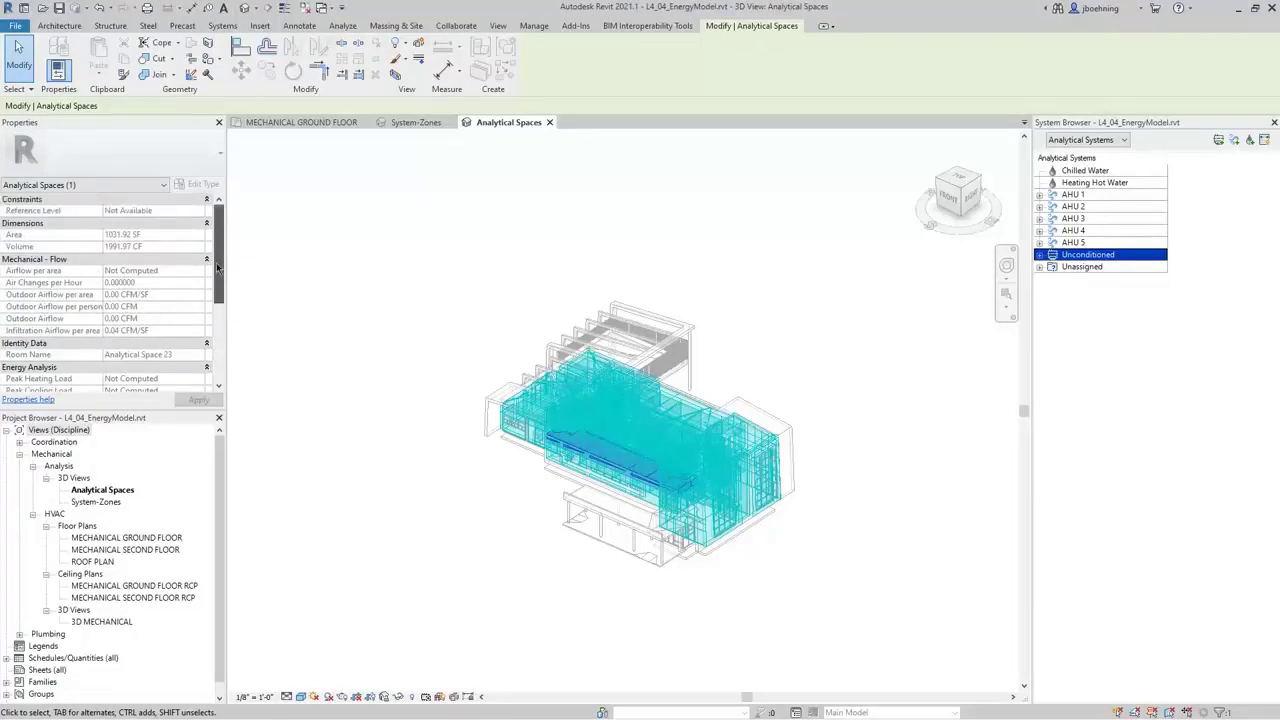
left_click(450, 492)
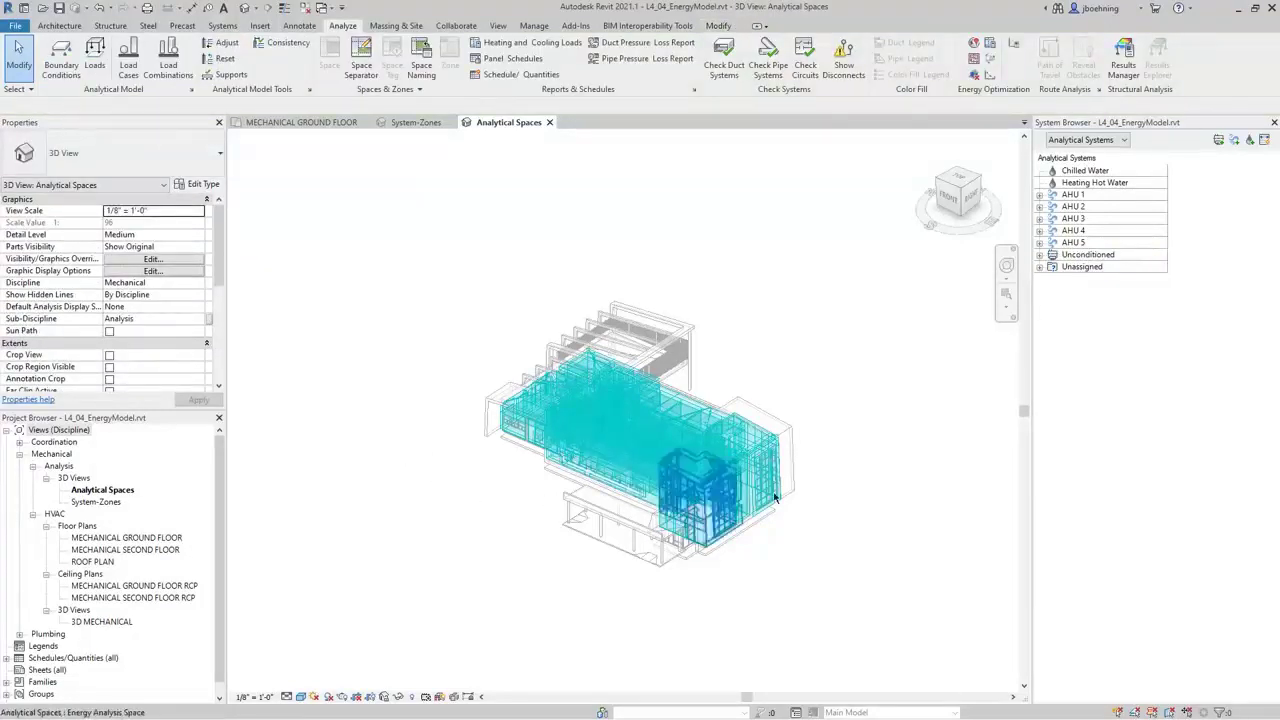
- Examine which analytical spaces are served by VAV 1-1 and VAV 1-2 under AHU 1
left_click(1040, 195)
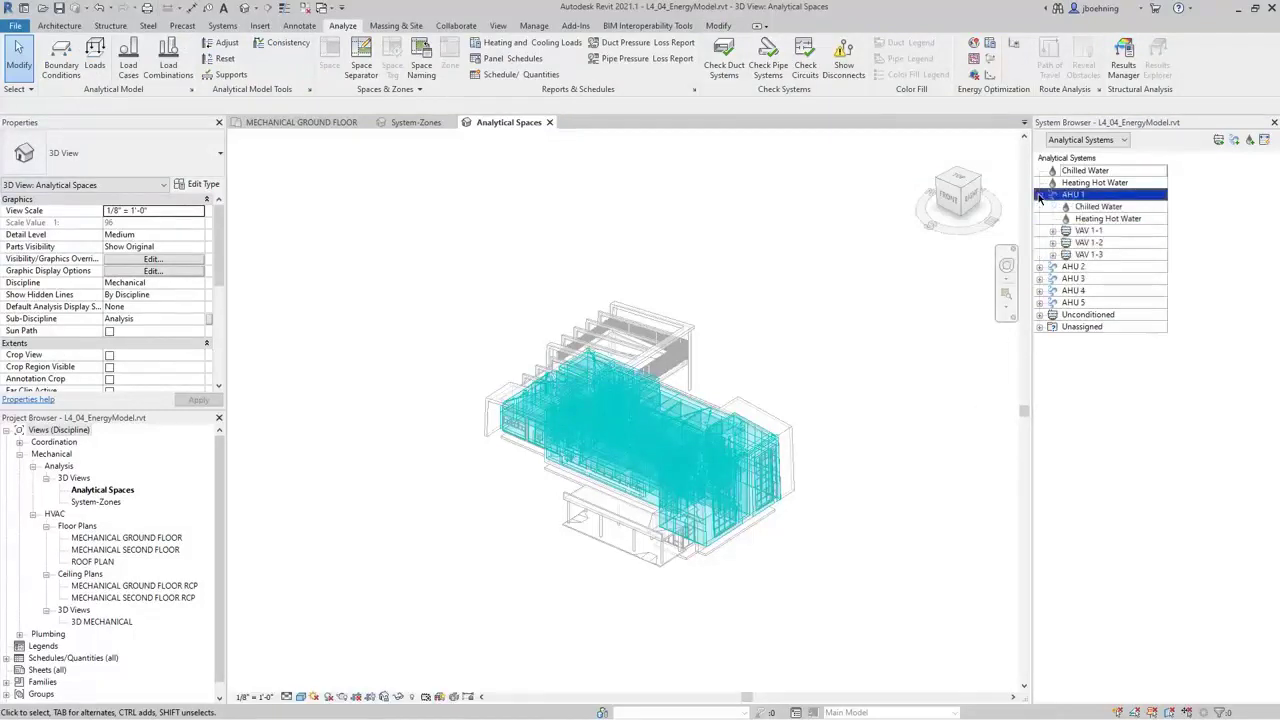
left_click(1053, 231)
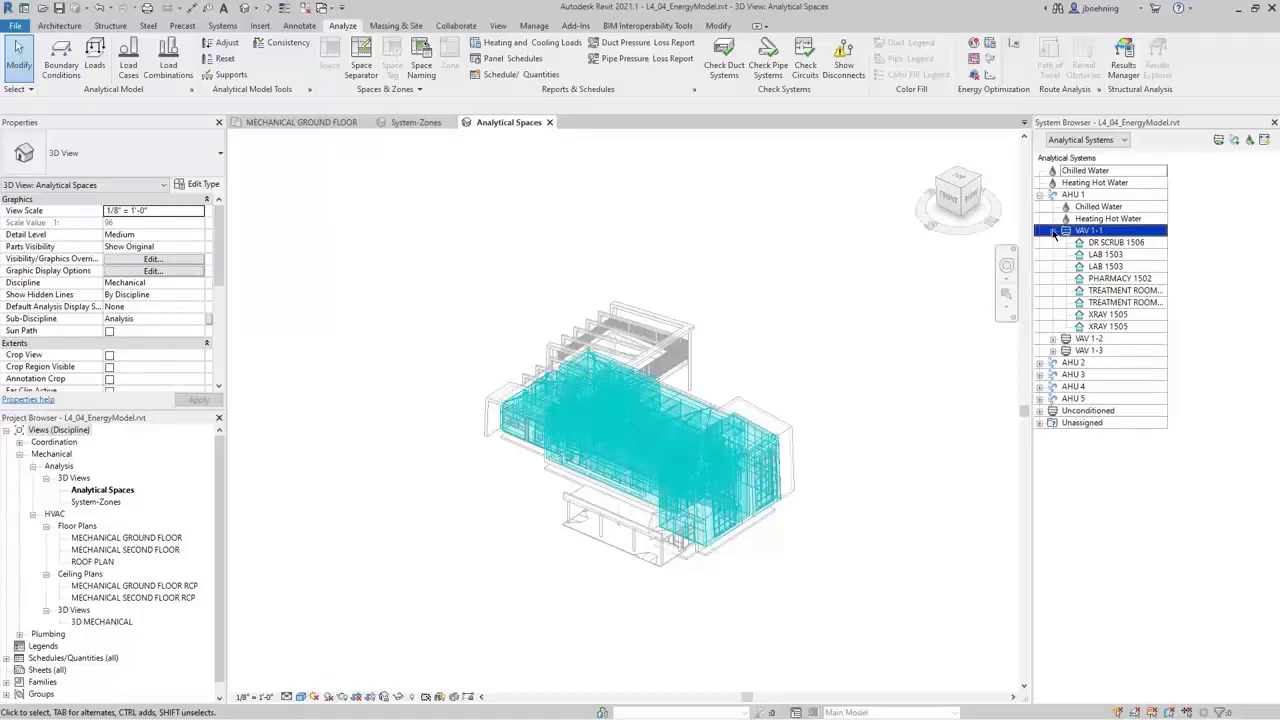
left_click(1053, 231)
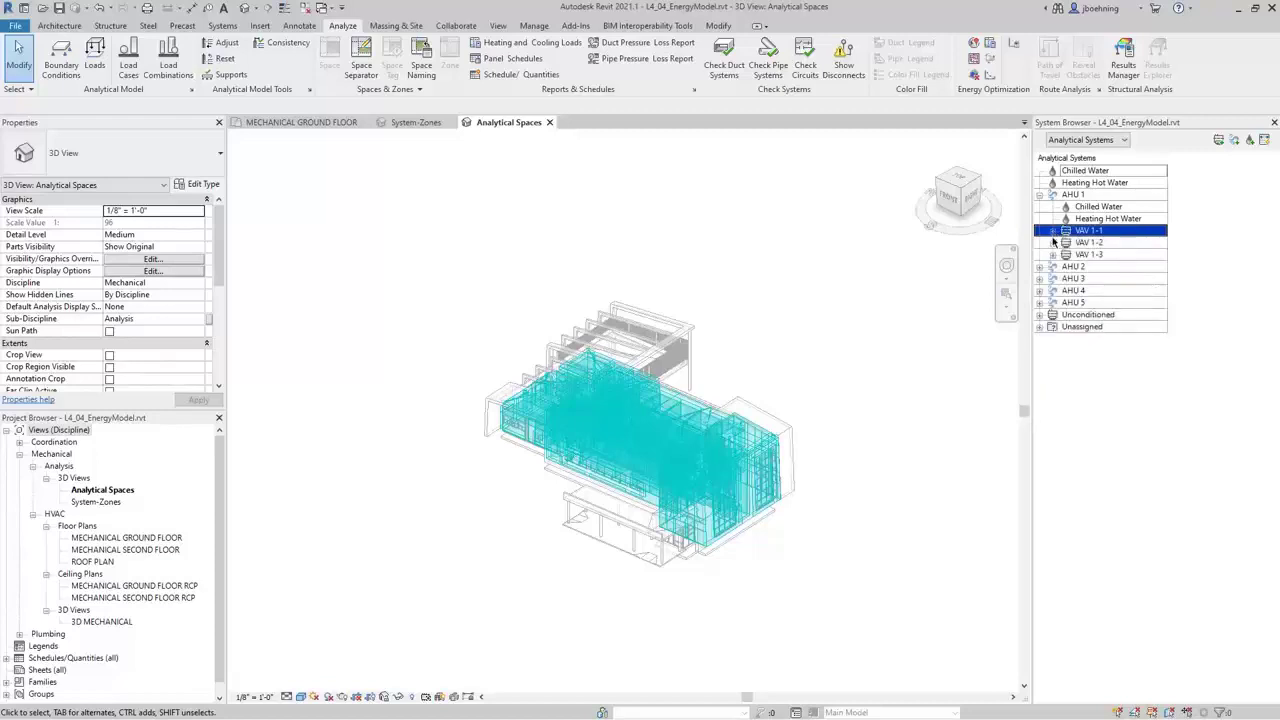
left_click(1053, 243)
left_click(1054, 245)
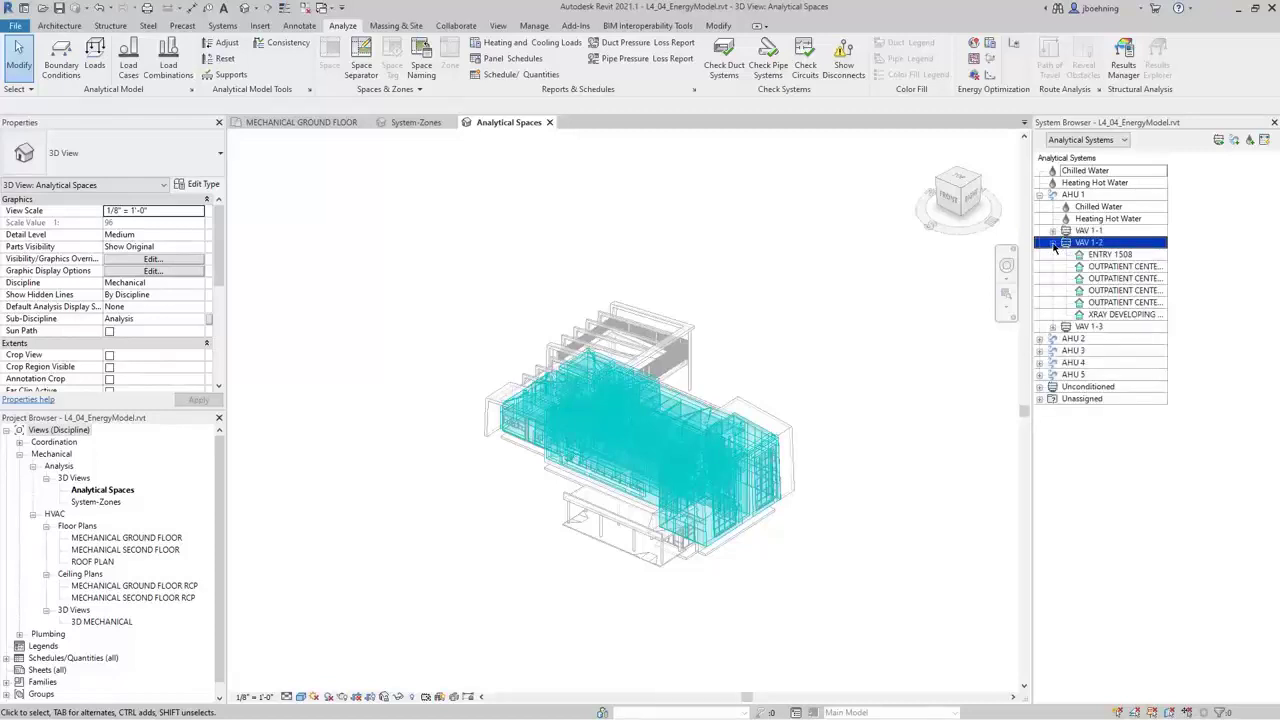
left_click(1053, 244)
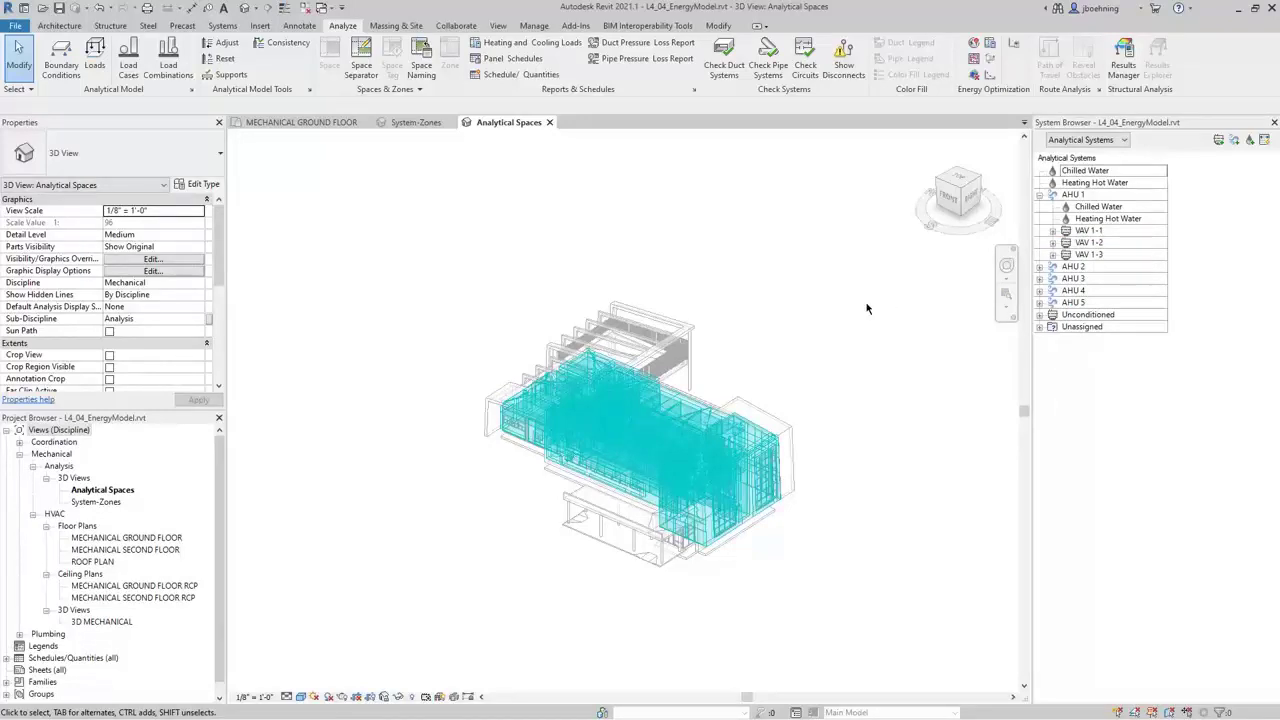
middle_click_drag(861, 427, 909, 420, "shift")
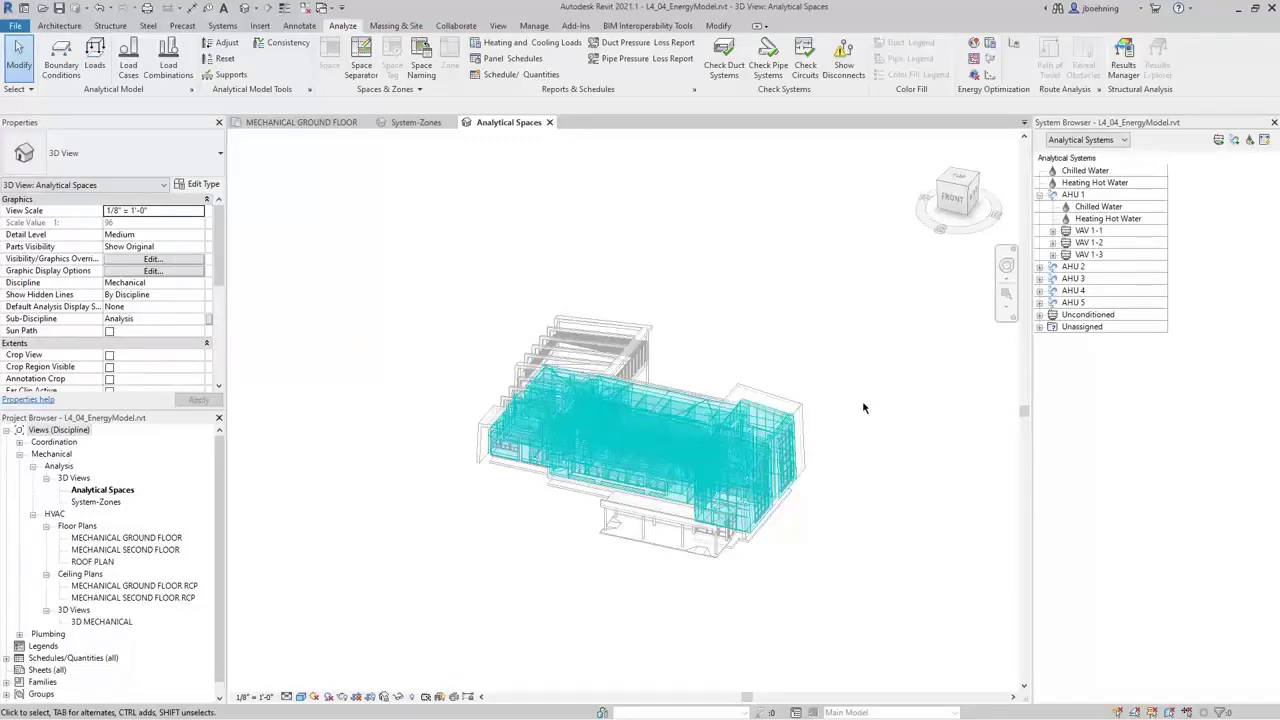
- Run a systems analysis with the HVAC Systems Loads and Sizing workflow and name the report HVAC Loads
left_click(990, 47)
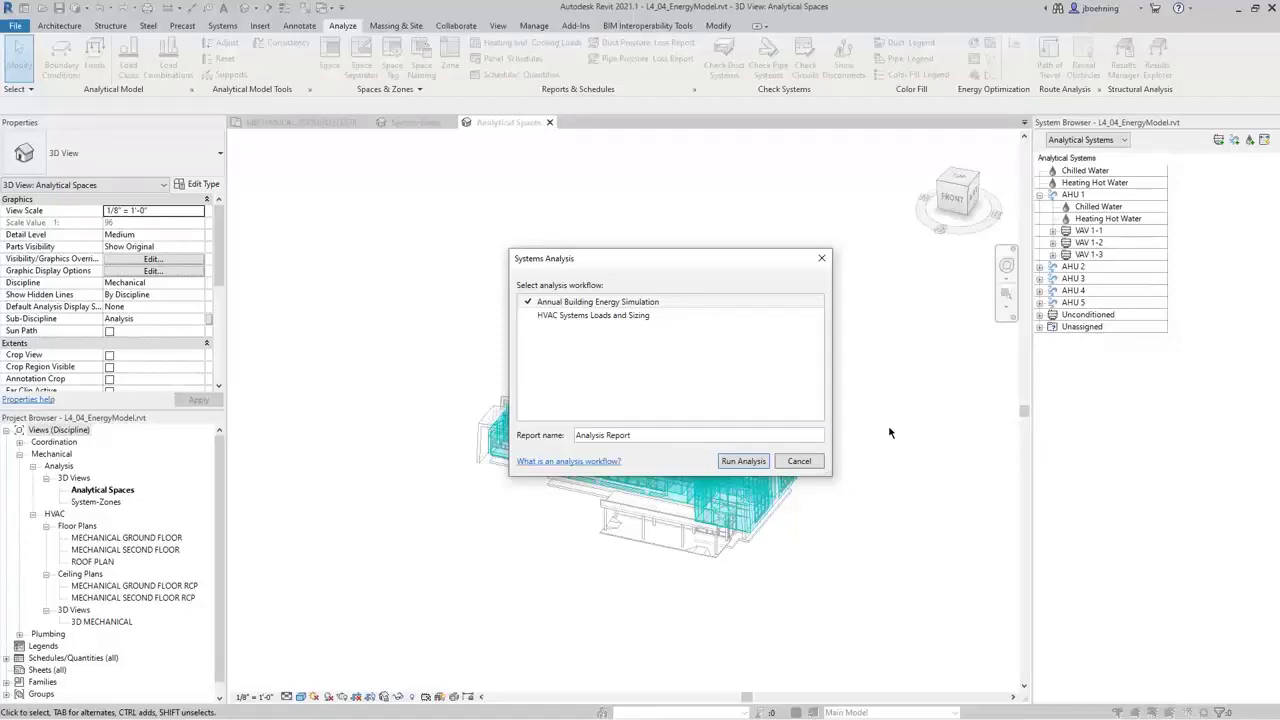
left_click(644, 318)
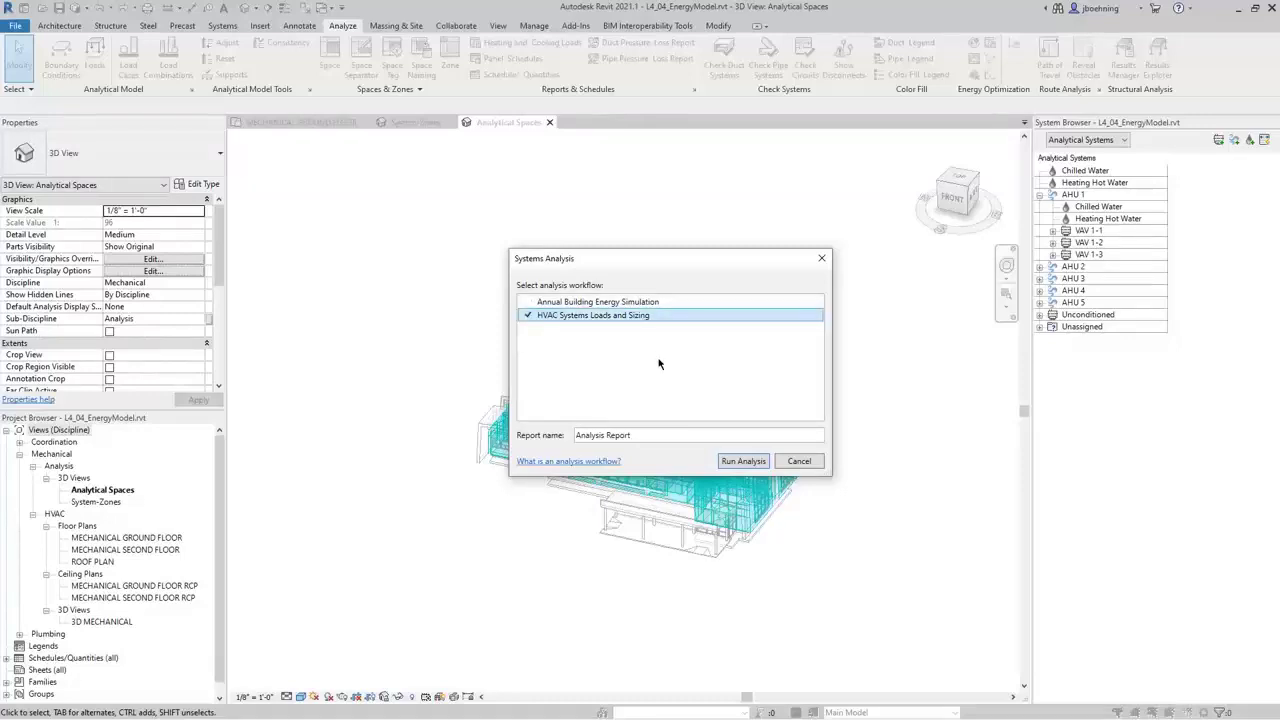
left_click(658, 301)
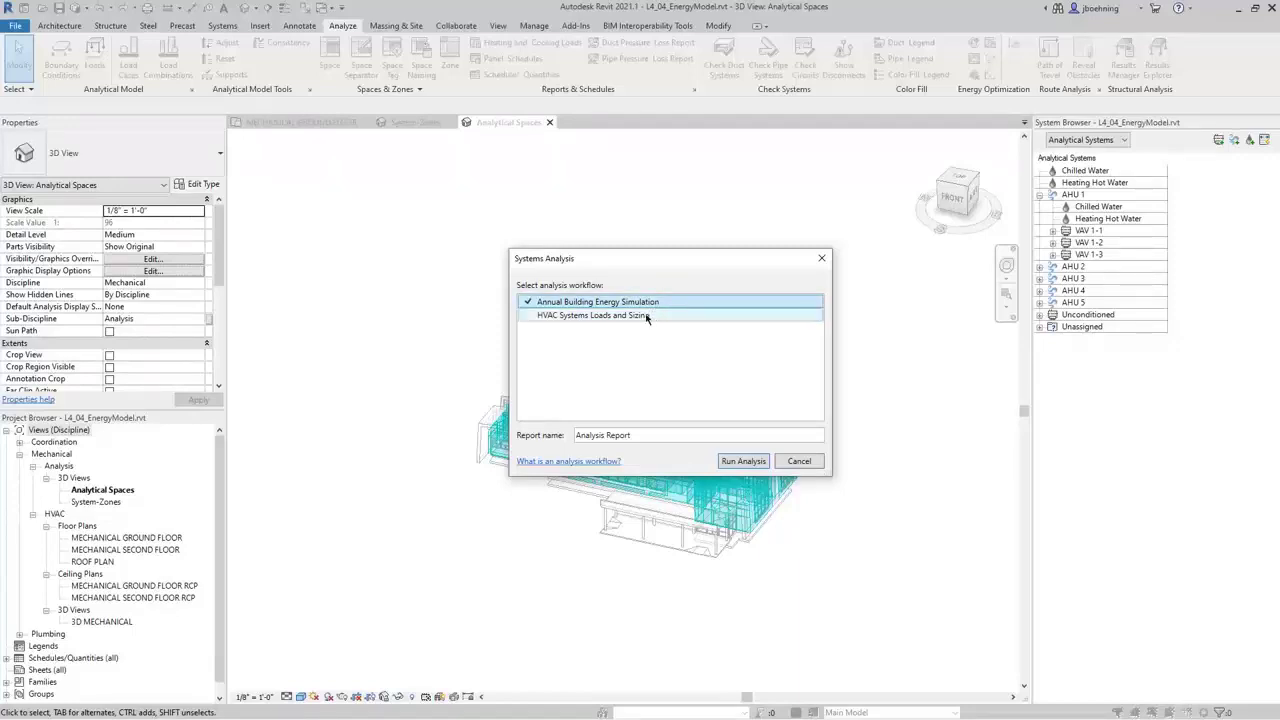
left_click(646, 317)
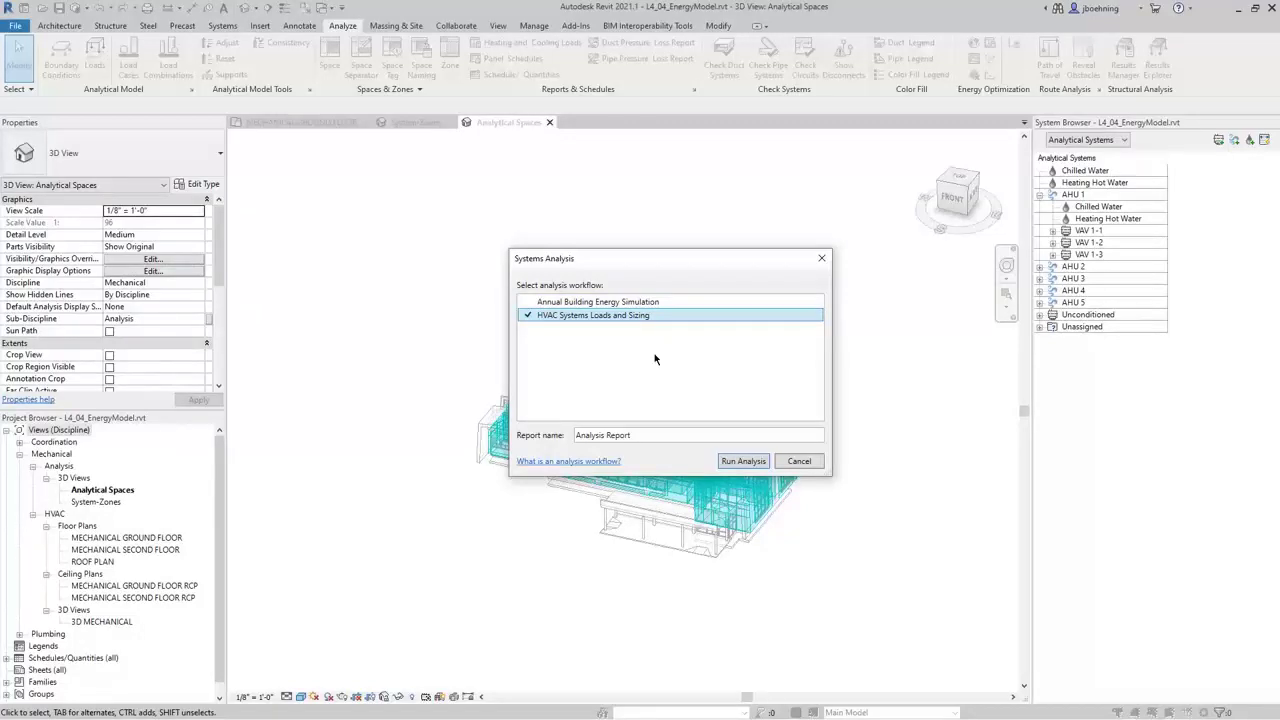
left_click(642, 435)
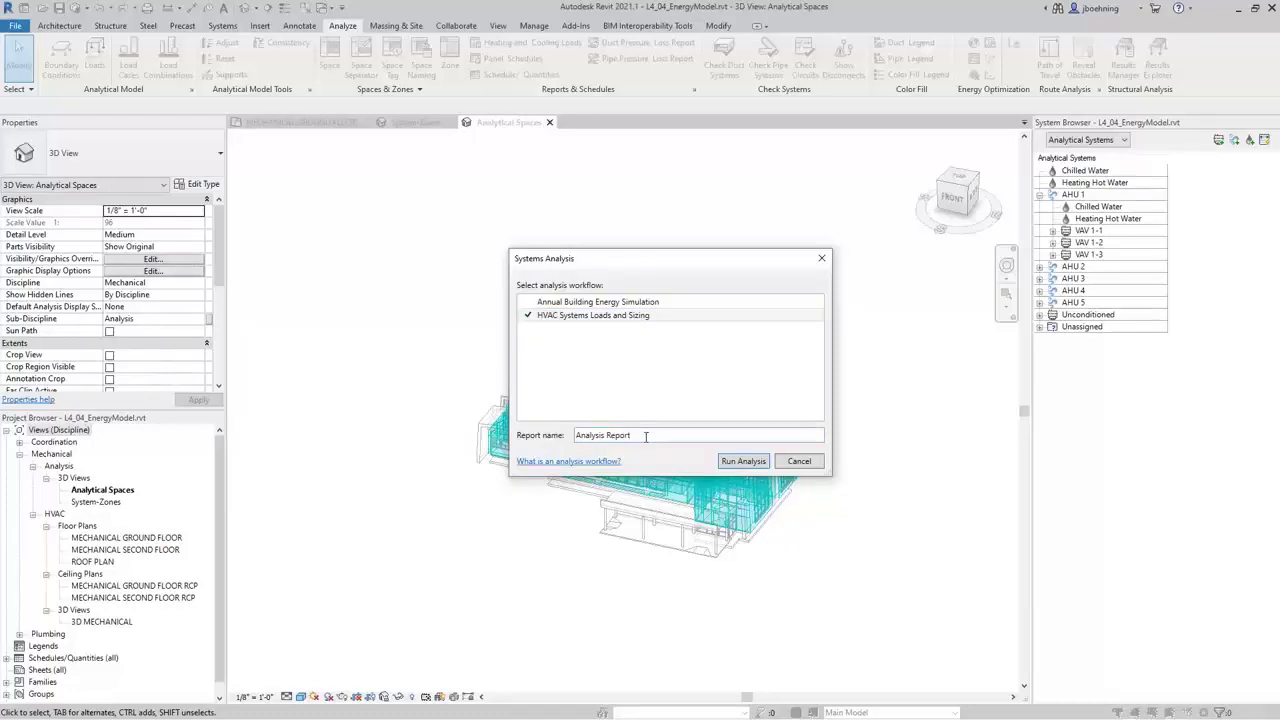
left_click_drag(645, 437, 576, 437)
type("HVAC Loads")
left_click(741, 461)
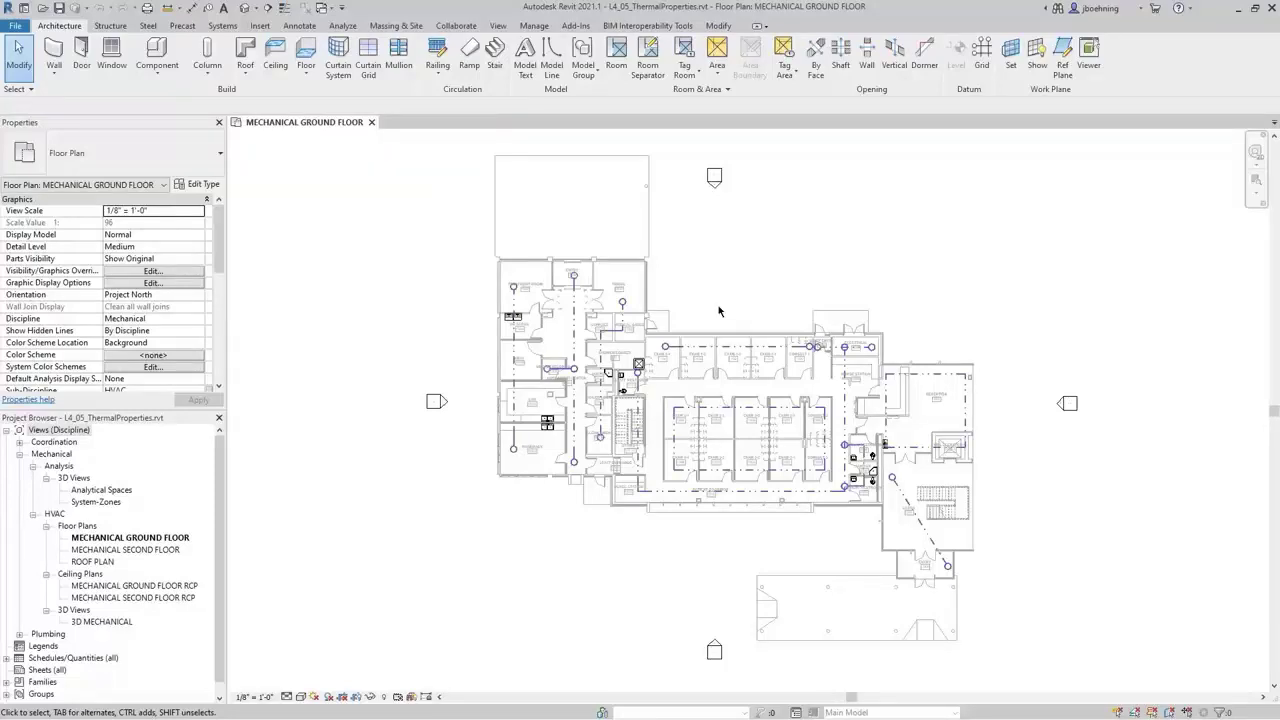
- Open the advanced energy settings and bring up the Material Thermal Properties options
left_click(345, 27)
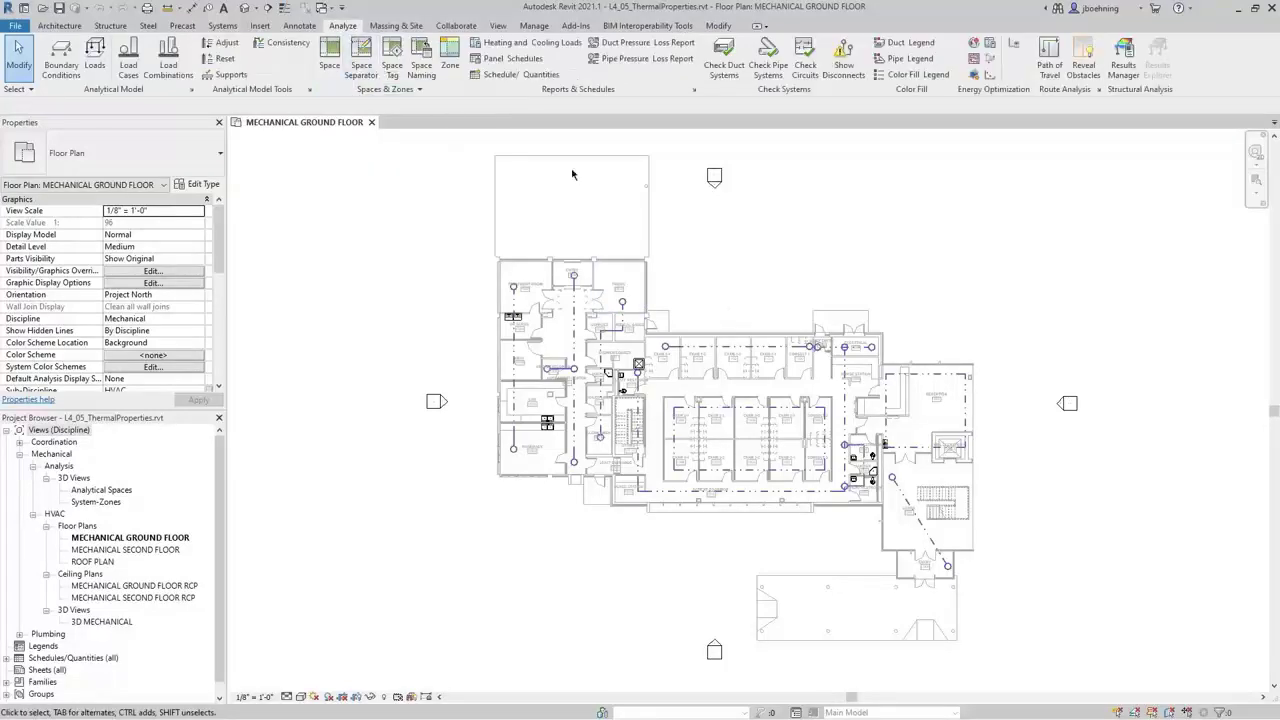
left_click(1013, 46)
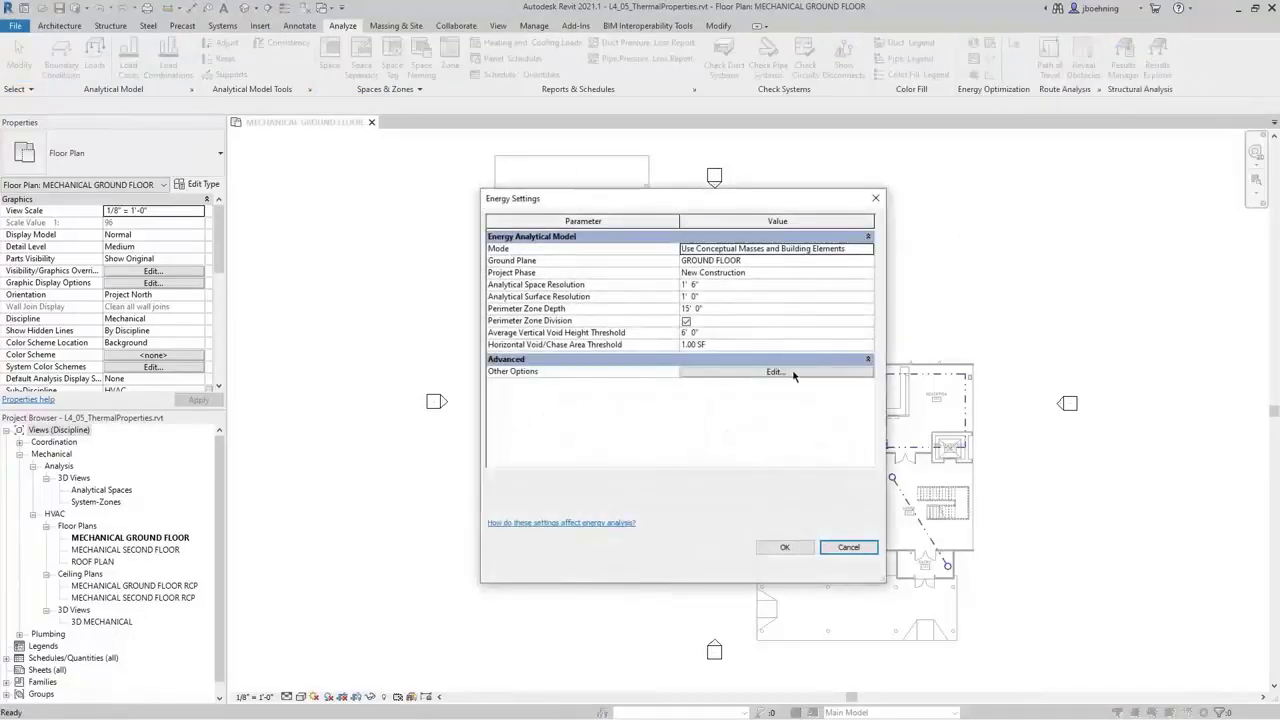
left_click(794, 373)
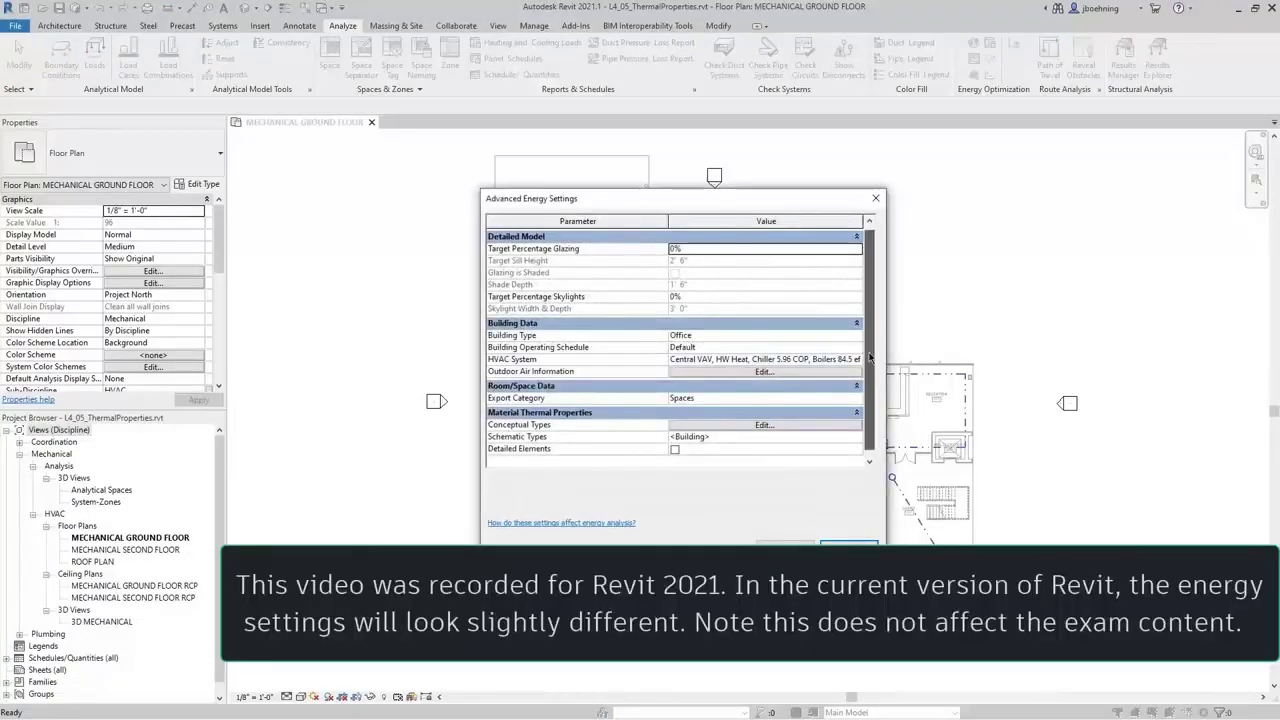
scroll(866, 375, "down", 1)
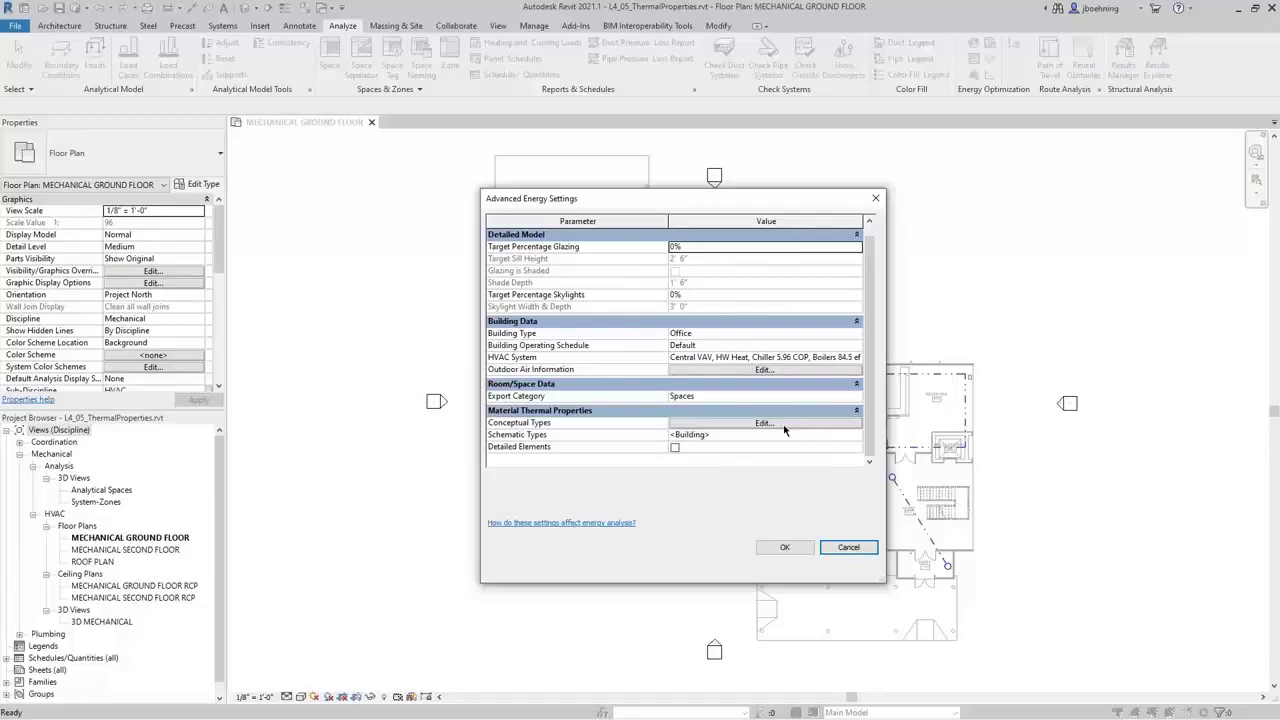
- Review the available Mass Exterior Wall constructions in the conceptual types, then leave without changing them
left_click(764, 424)
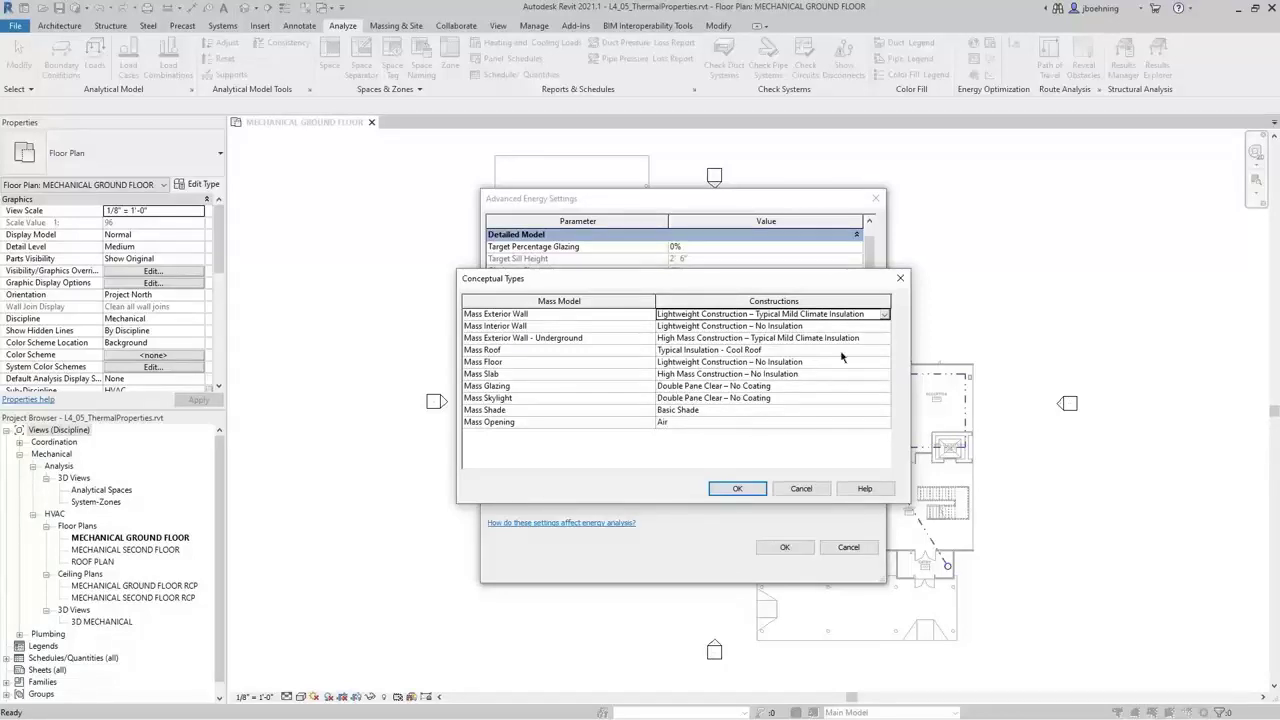
left_click(884, 314)
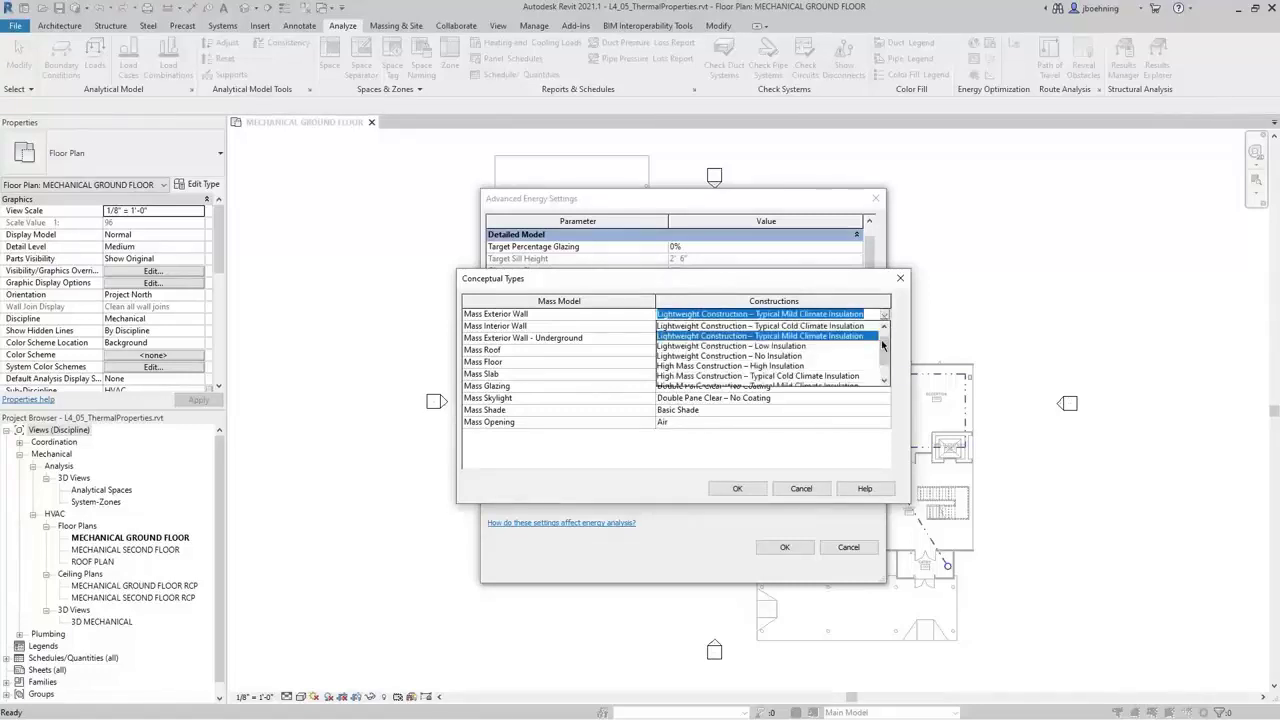
scroll(884, 343, "up", 1)
mouse_move(884, 343)
left_mouse_down()
mouse_move(884, 376)
mouse_move(884, 343)
left_mouse_up()
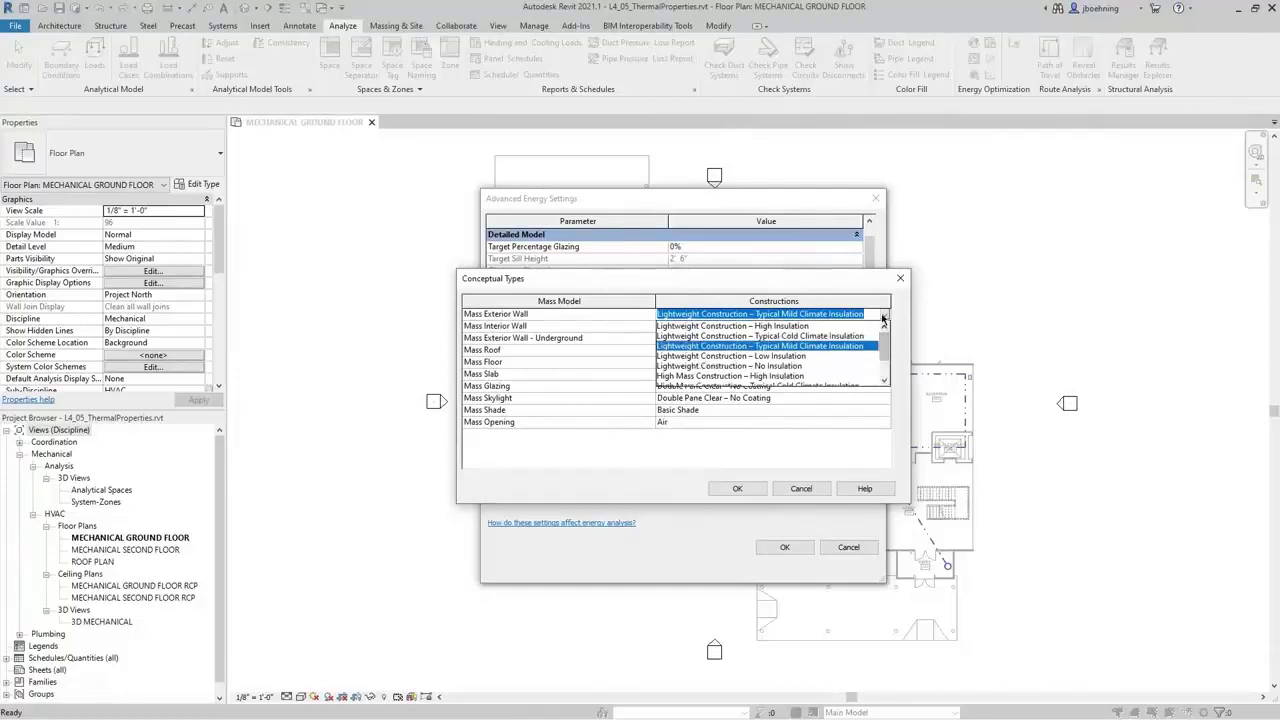
left_click(883, 316)
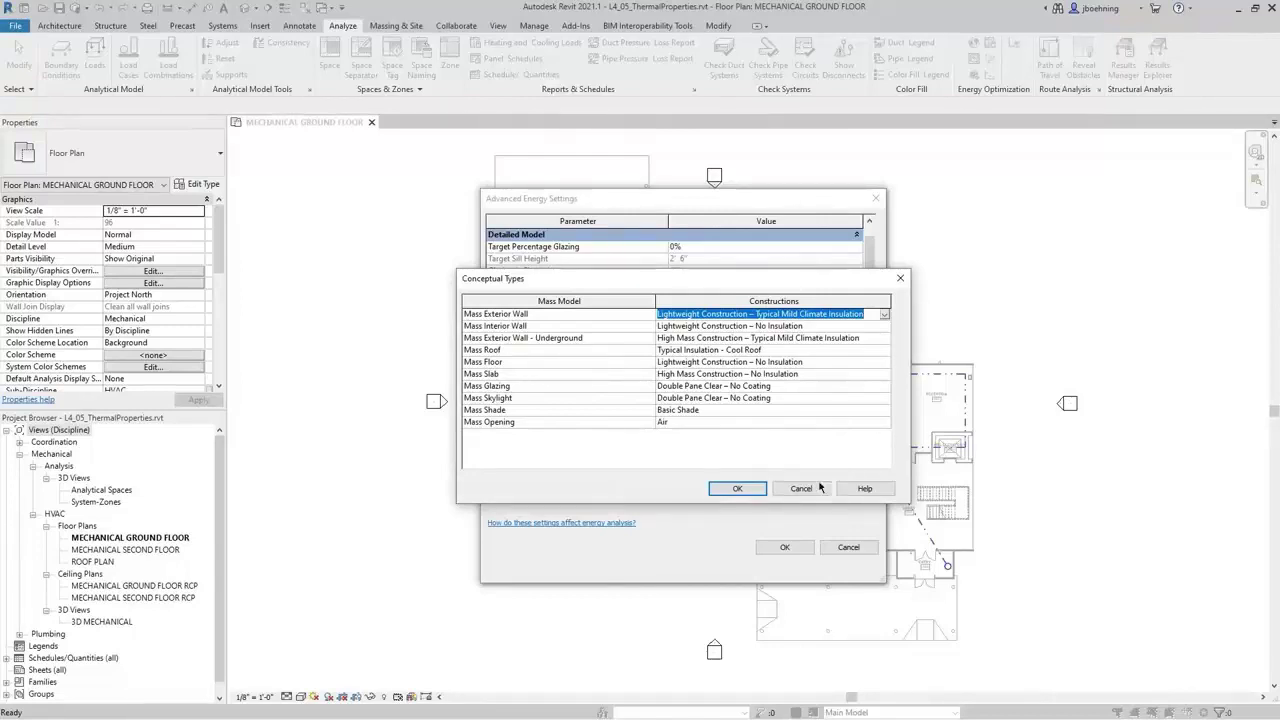
left_click(810, 488)
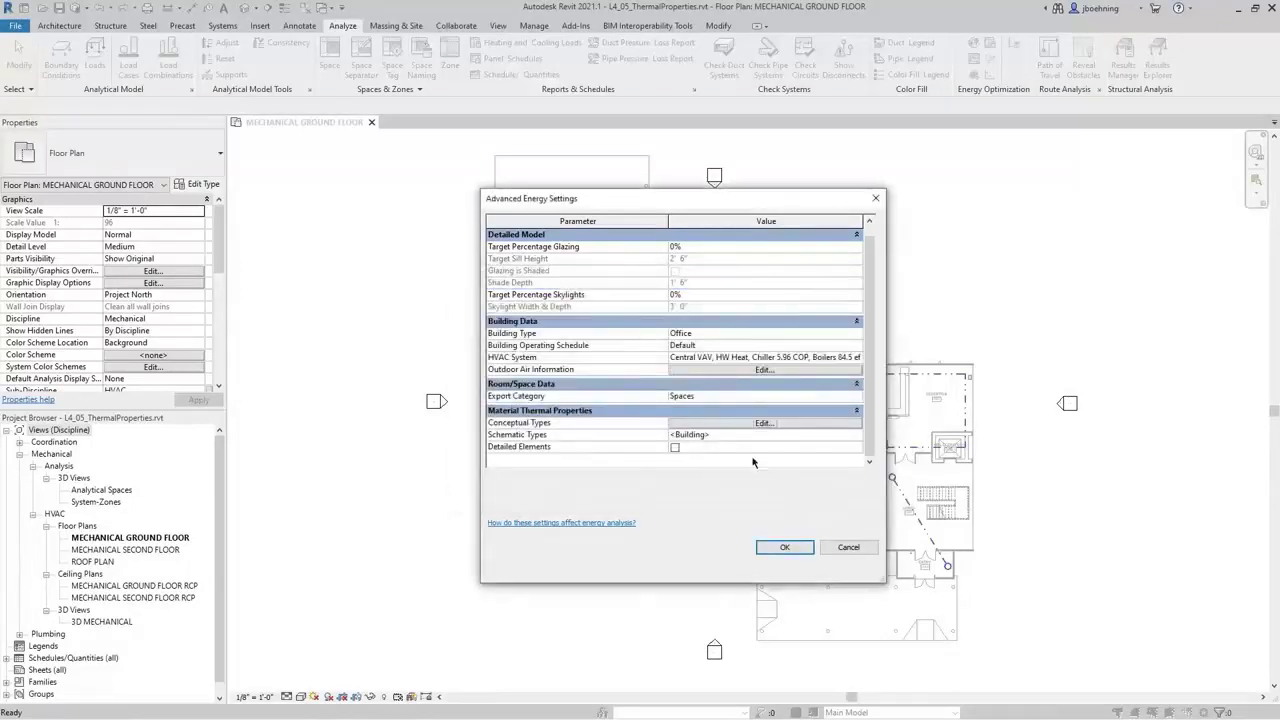
- Enable the Roofs override in the schematic types for <Building> and browse the available roof constructions
left_click(726, 438)
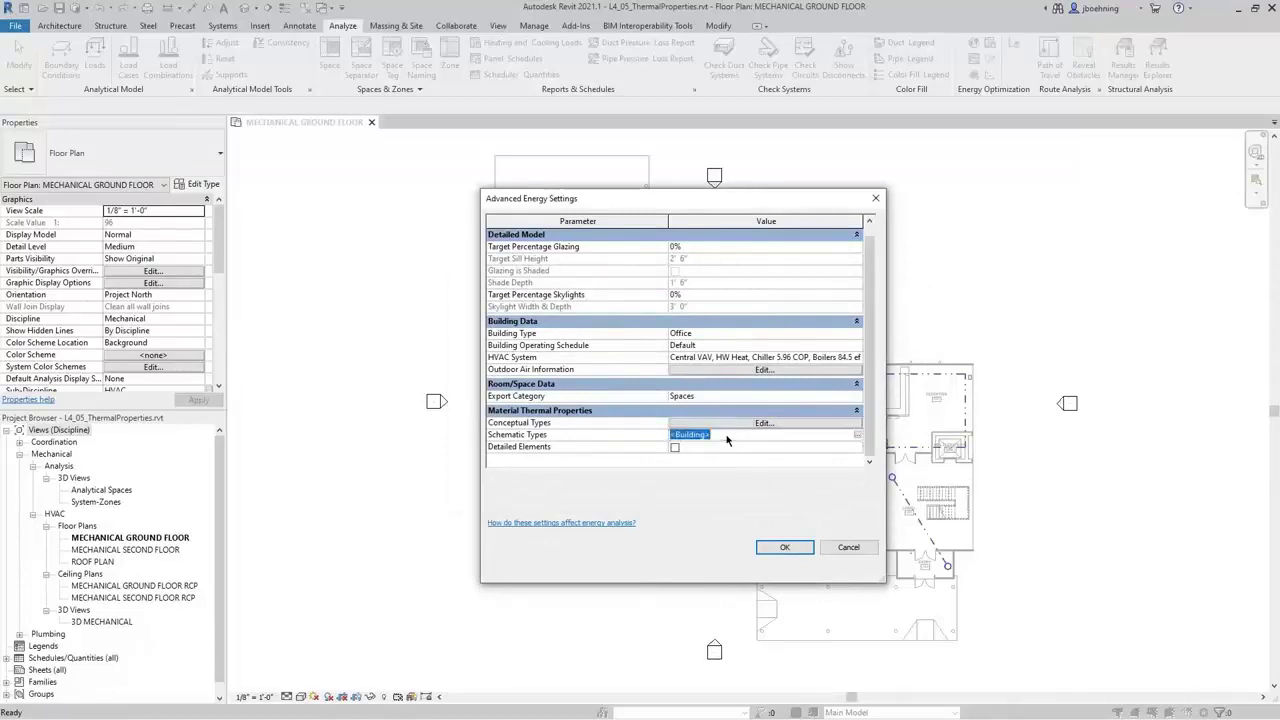
left_click(856, 436)
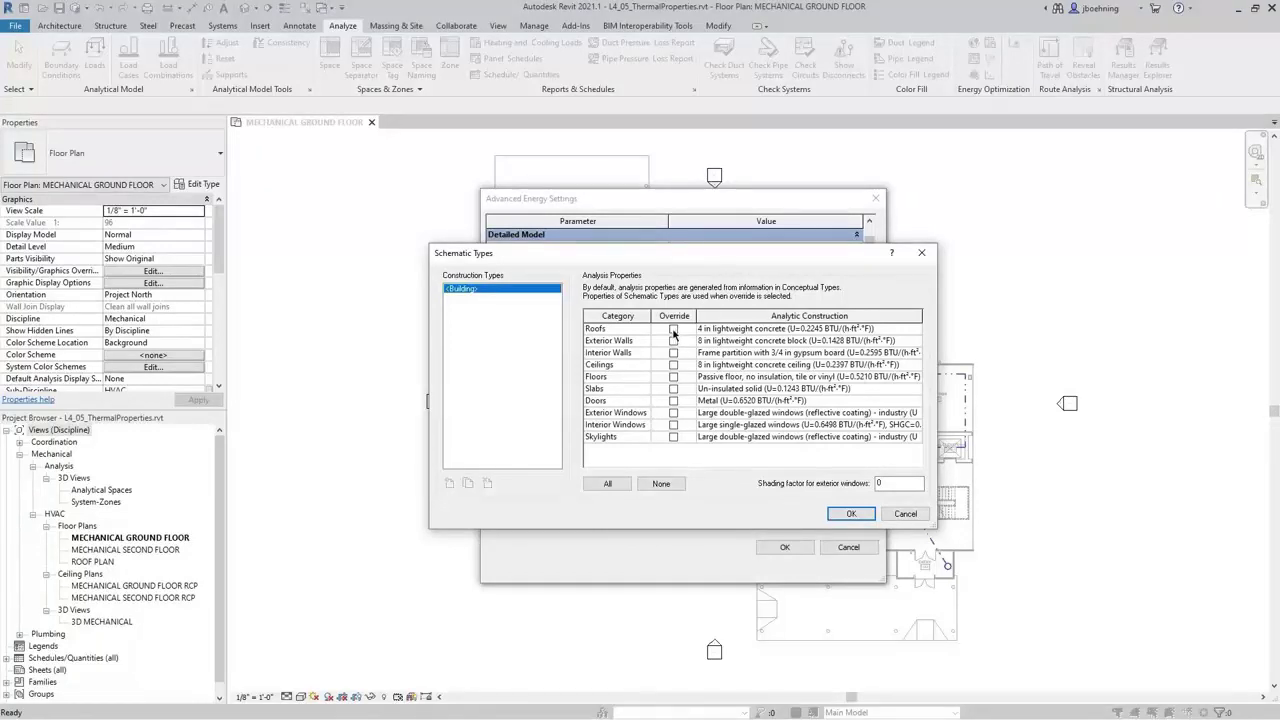
left_click(674, 330)
left_click(885, 331)
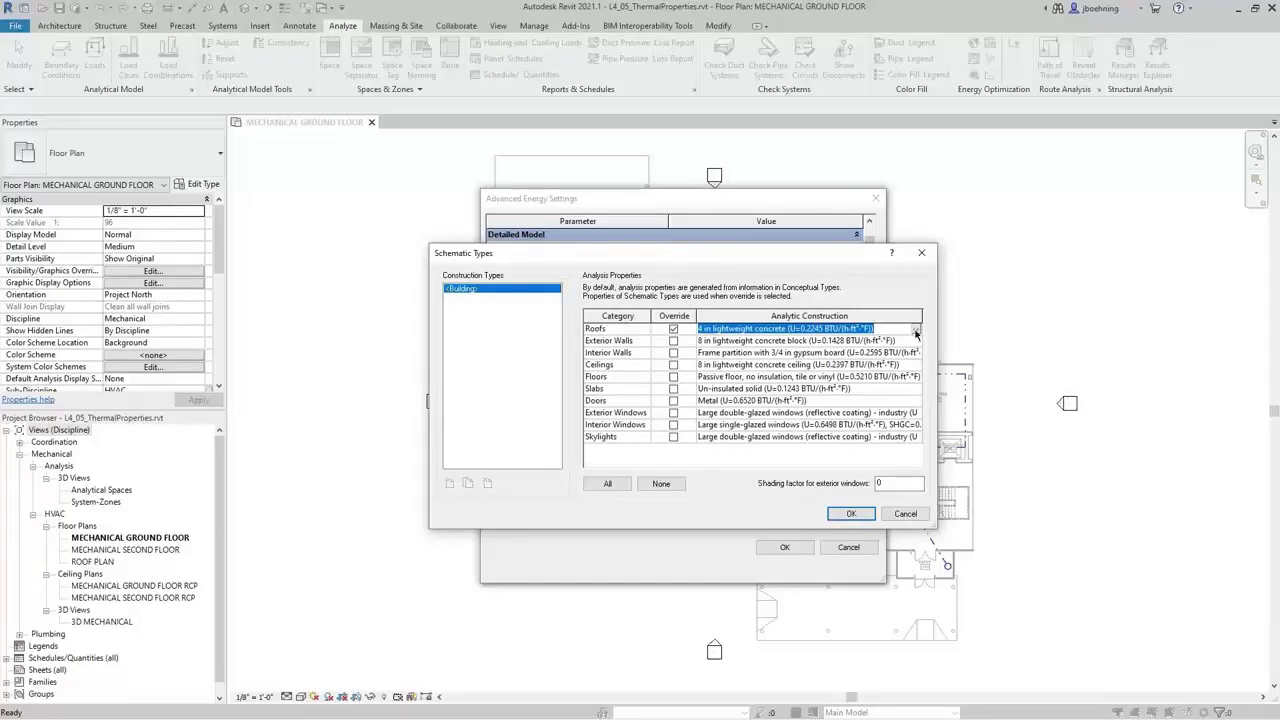
left_click(915, 331)
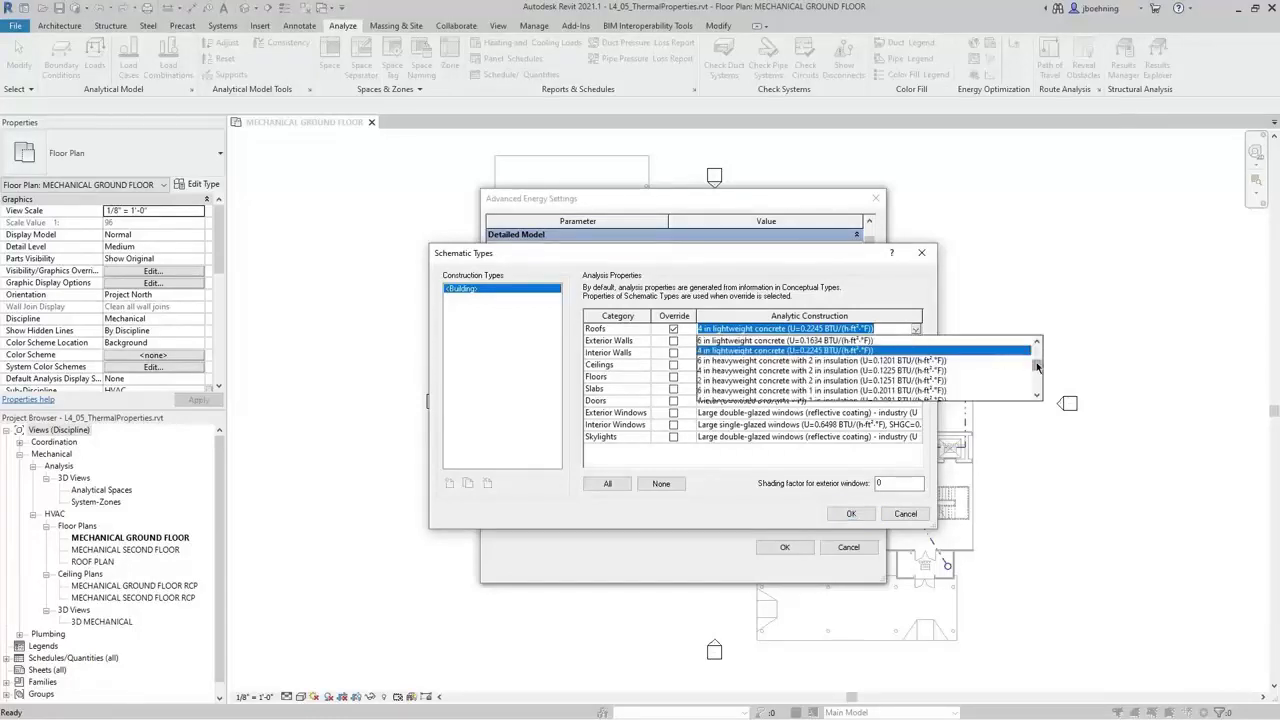
left_click_drag(1037, 363, 1034, 378)
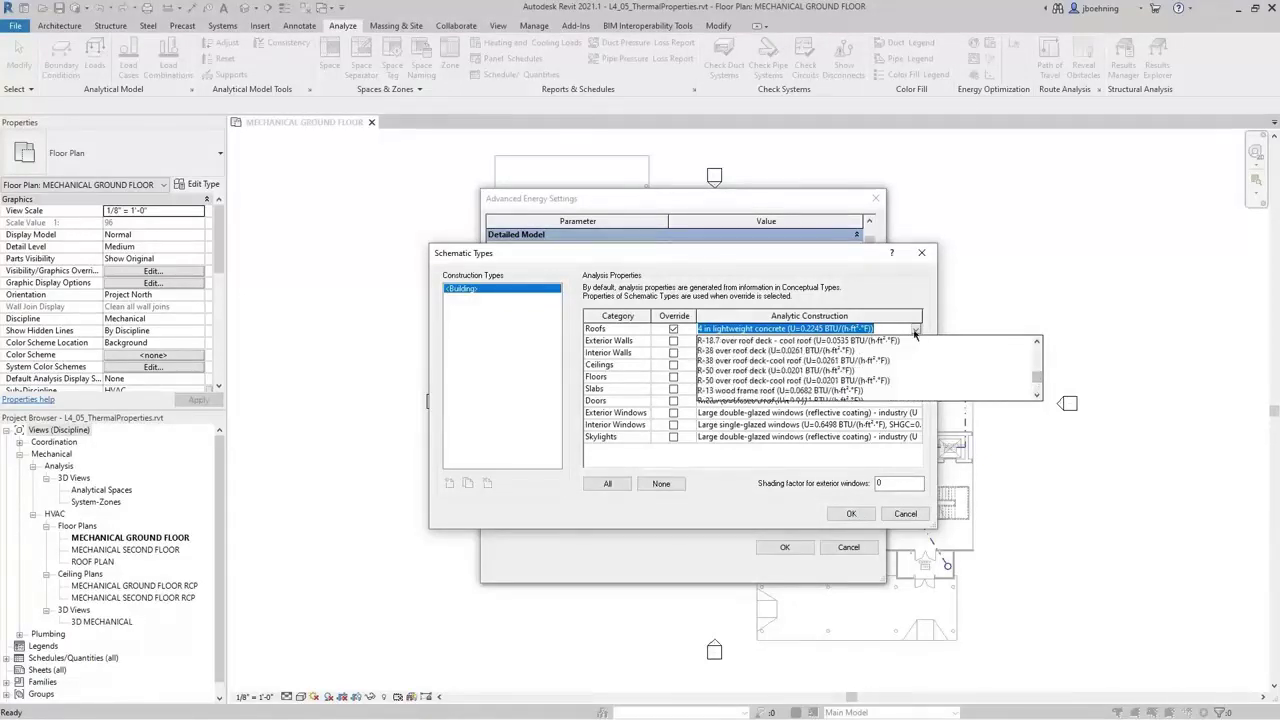
left_click(915, 330)
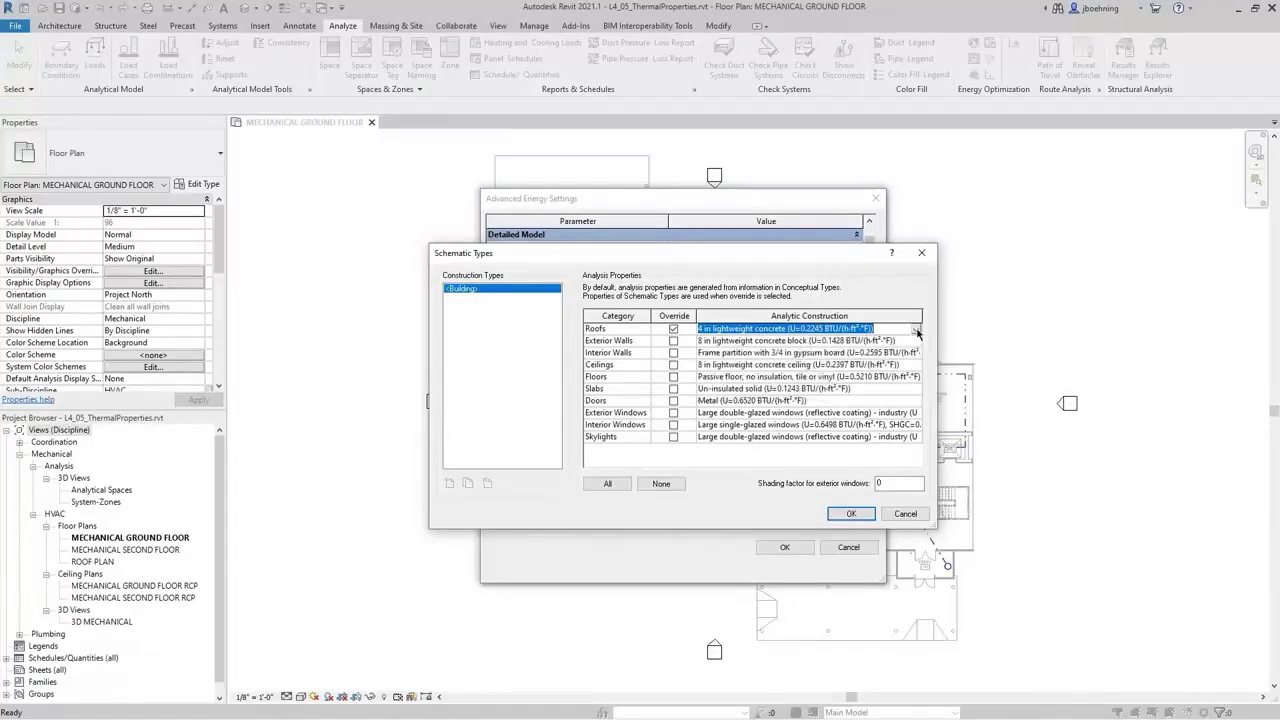
- Enable the overrides for exterior walls, interior walls, ceilings, floors, slabs and doors, and browse the available door constructions
left_click(673, 341)
left_click(674, 353)
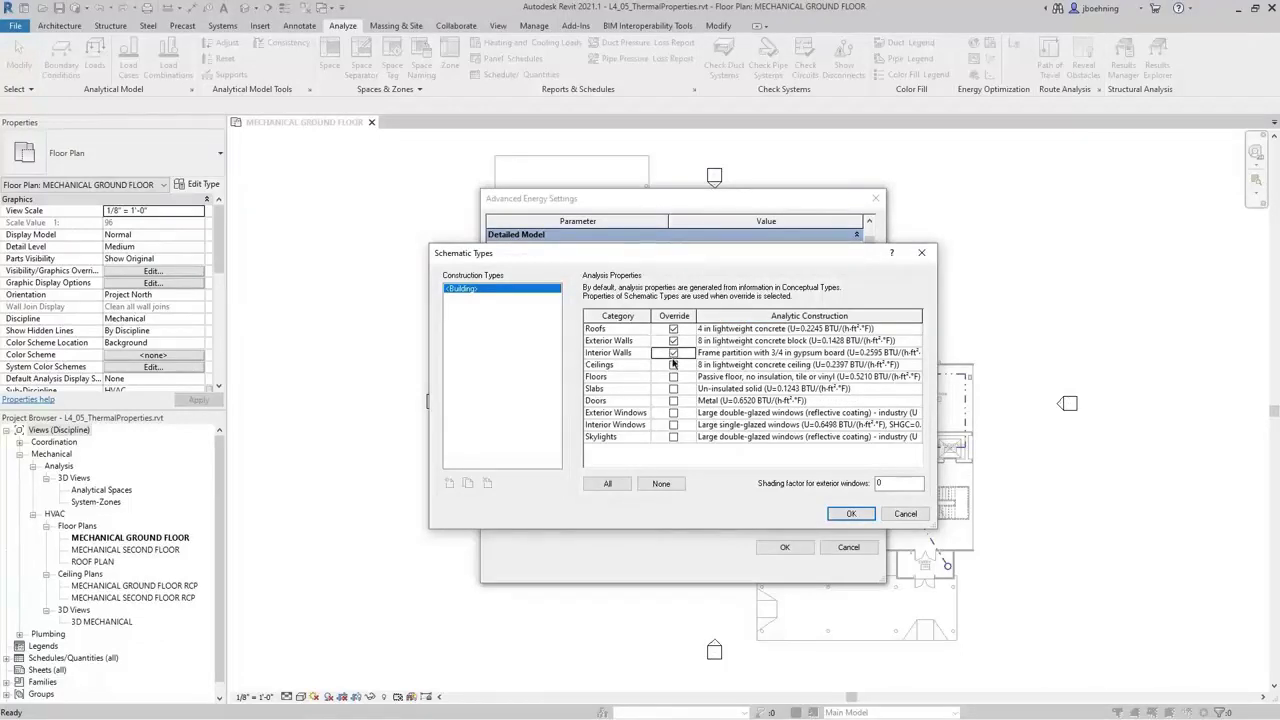
left_click(674, 365)
left_click(674, 377)
left_click(674, 389)
left_click(893, 401)
left_click(915, 401)
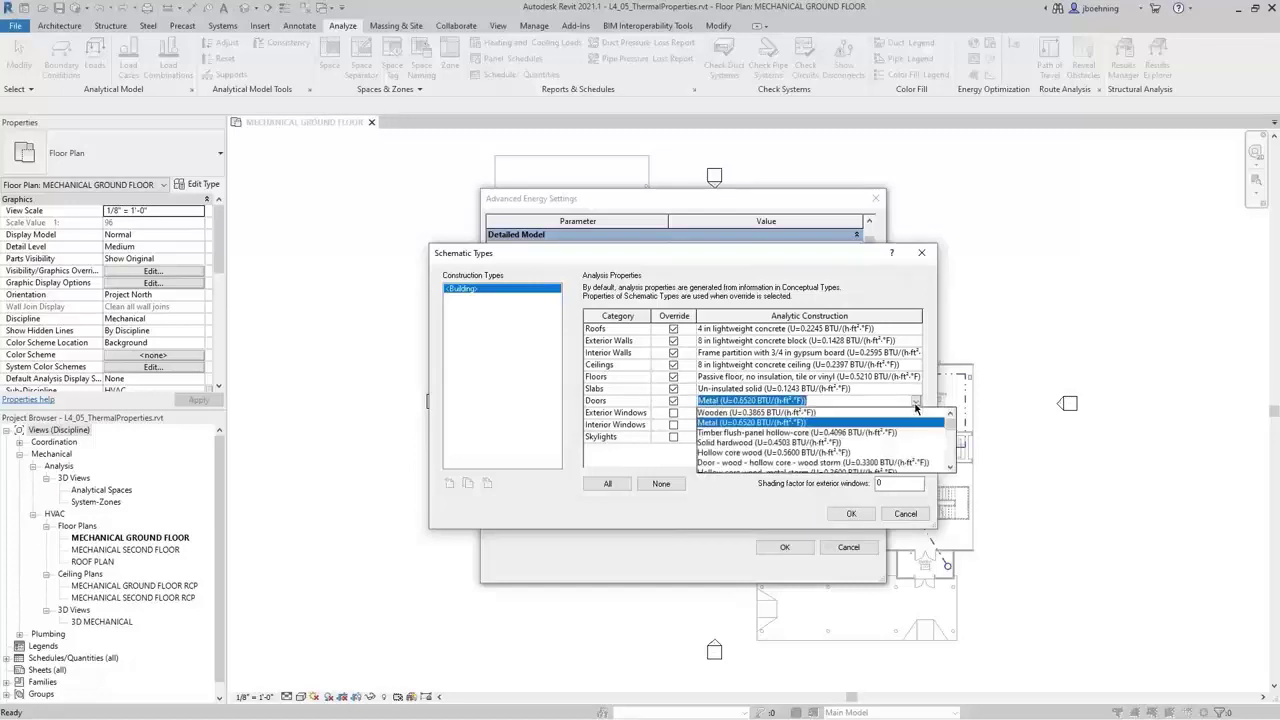
mouse_move(948, 423)
left_mouse_down()
mouse_move(940, 457)
mouse_move(948, 438)
left_mouse_up()
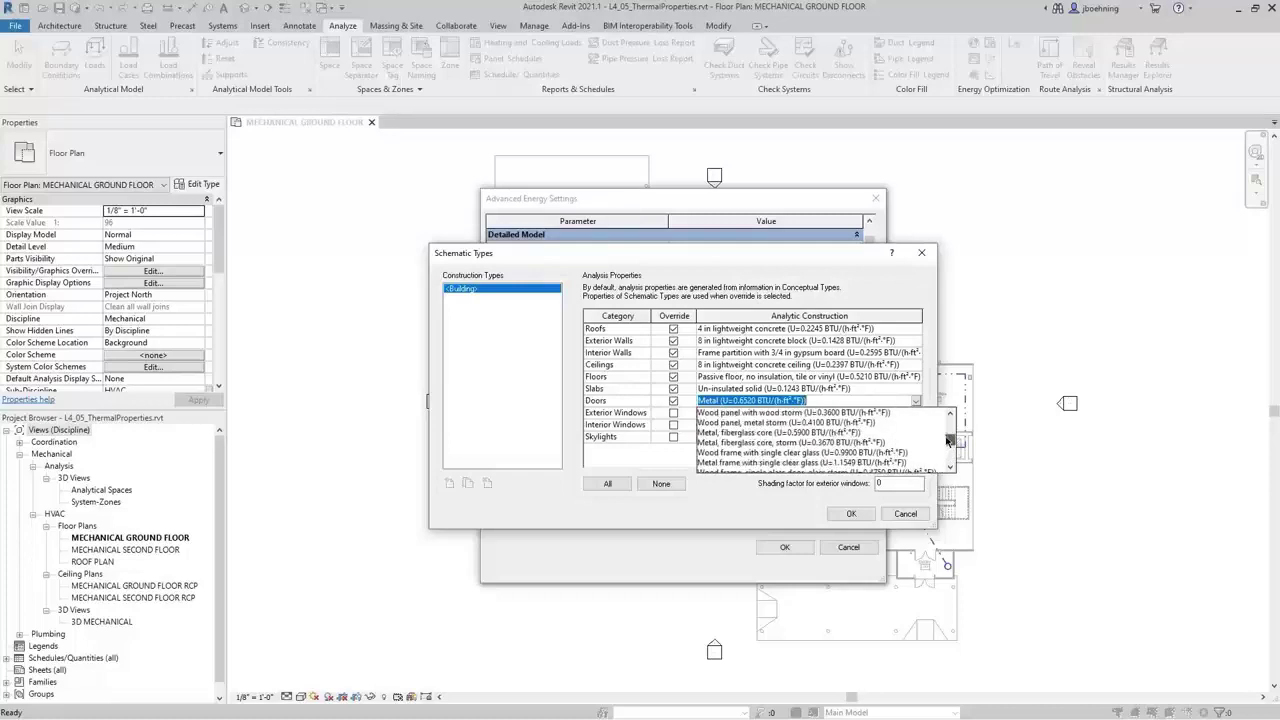
left_click(916, 401)
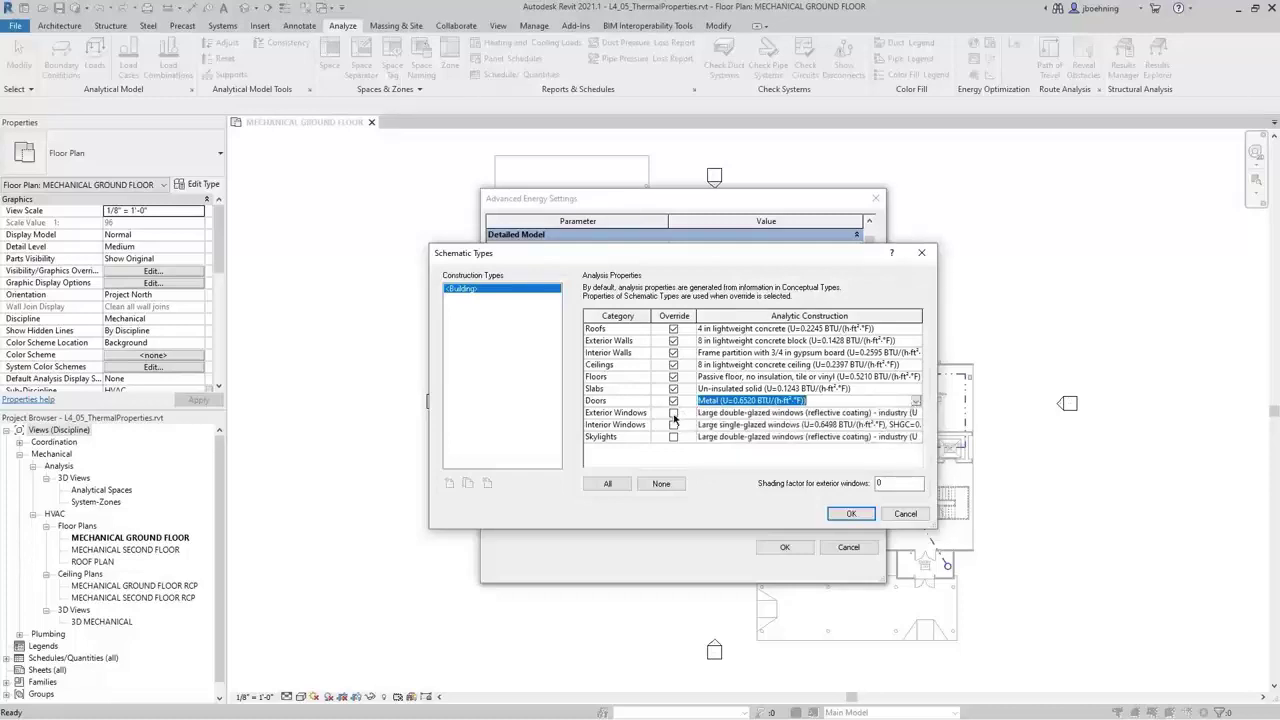
- Enable the overrides for exterior windows, interior windows and skylights, and accept the schematic types
left_click(673, 412)
left_click(673, 424)
left_click(673, 436)
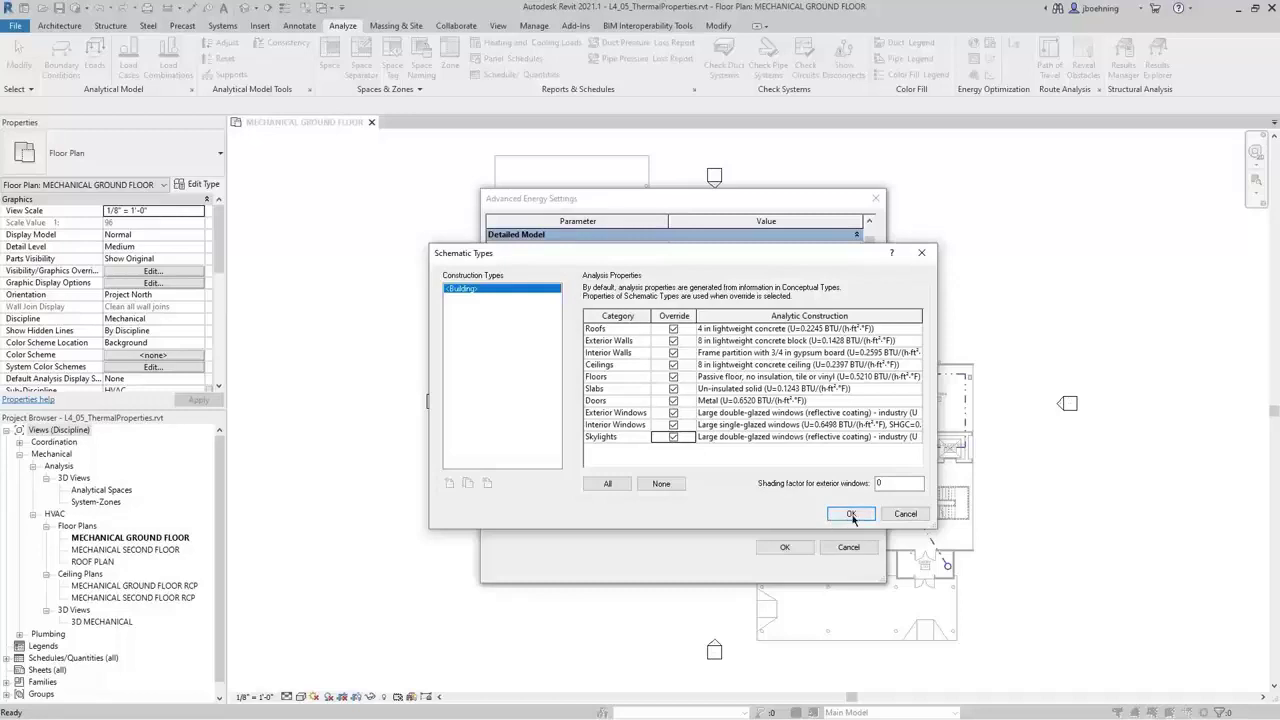
left_click(851, 515)
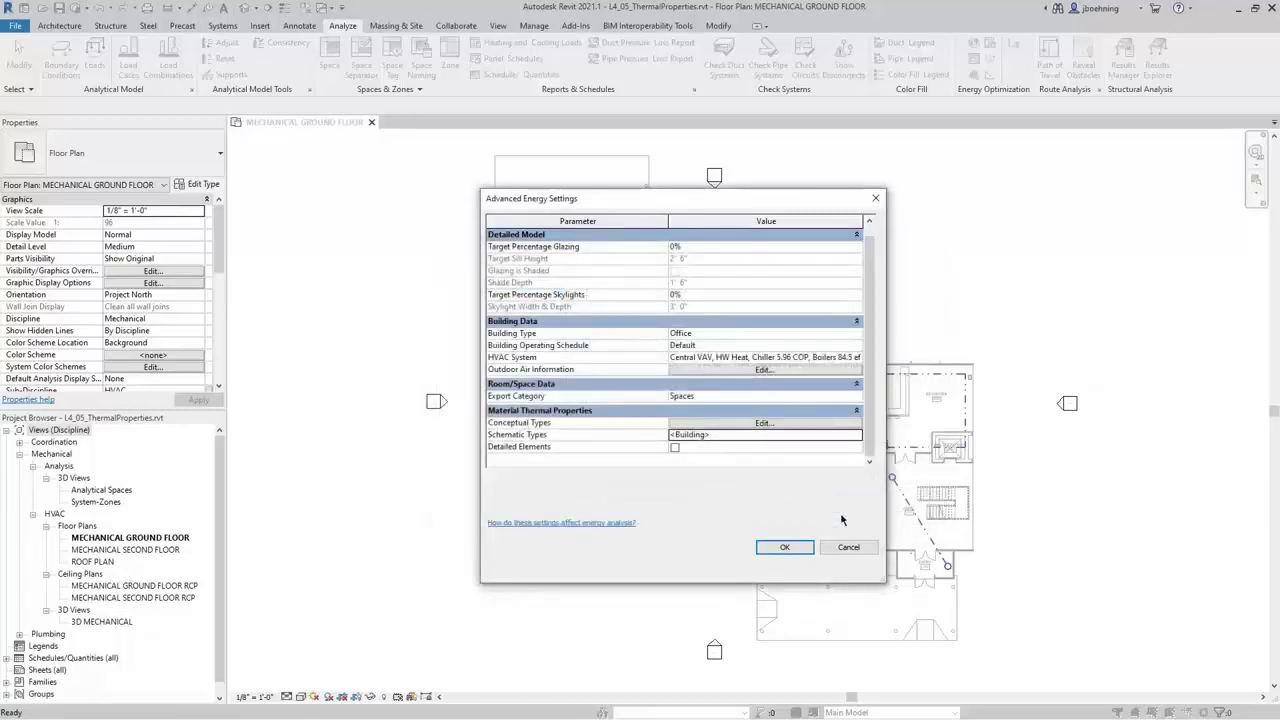
- Enable Detailed Elements for the material thermal properties and accept the energy settings
left_click(675, 449)
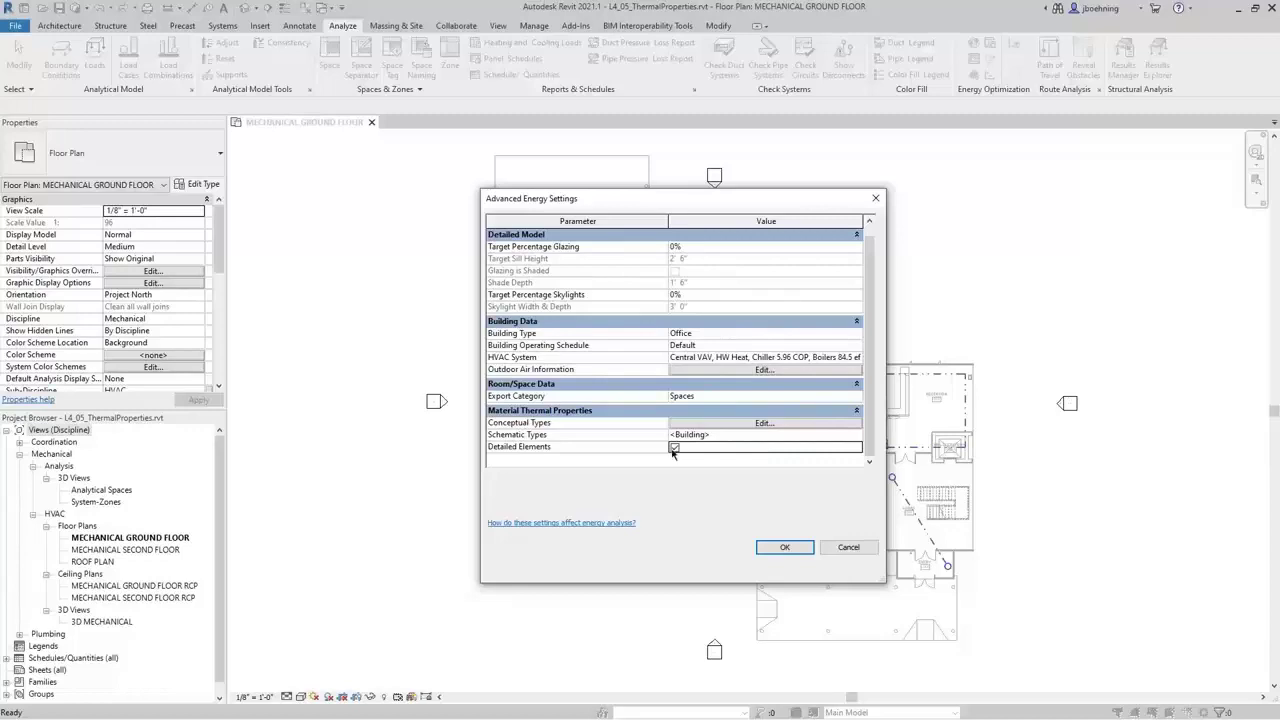
left_click(784, 548)
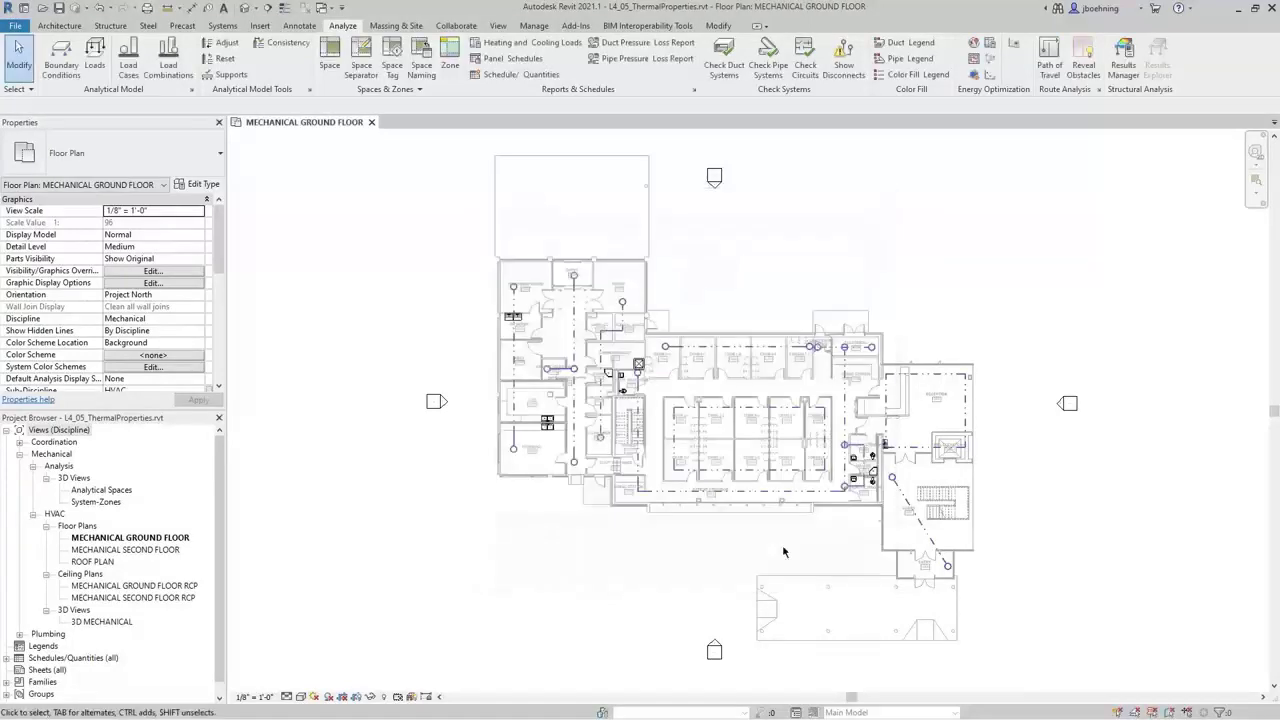
left_click(784, 548)
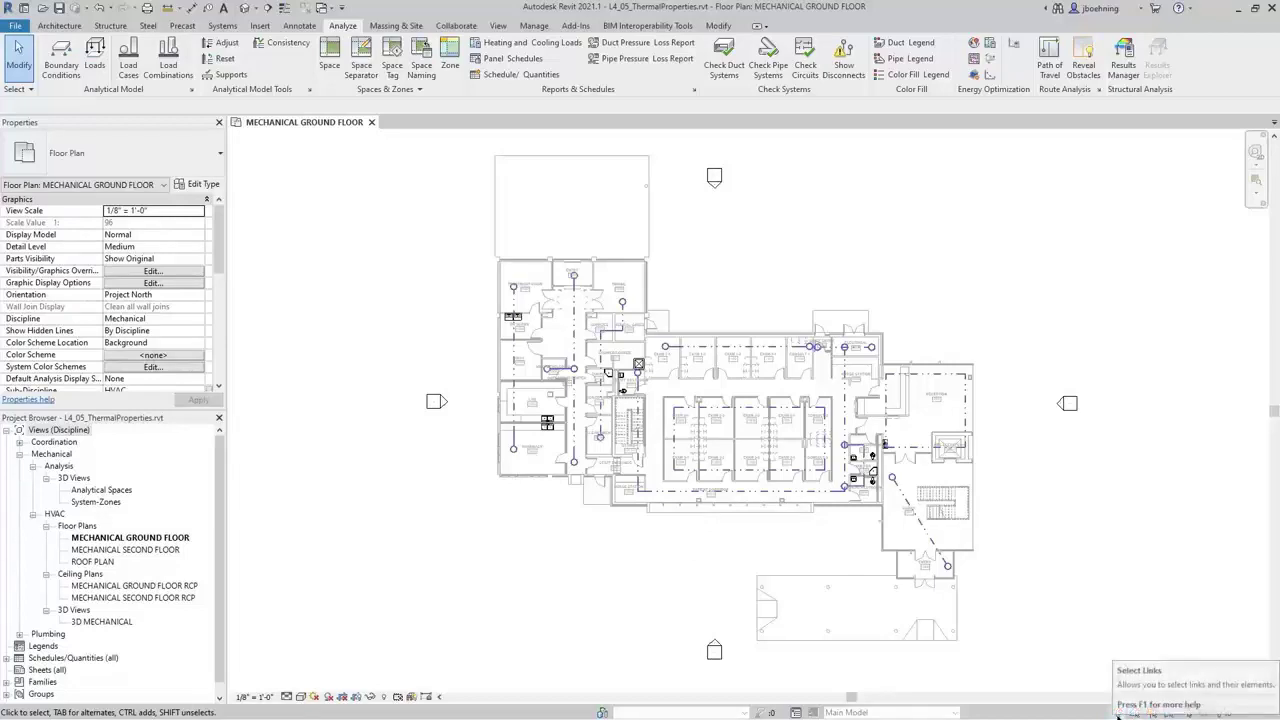
- Inspect the type properties, including the analytical properties, of the linked exterior wall along Exam 1-1 to 1-4
scroll(695, 338, "up", 5)
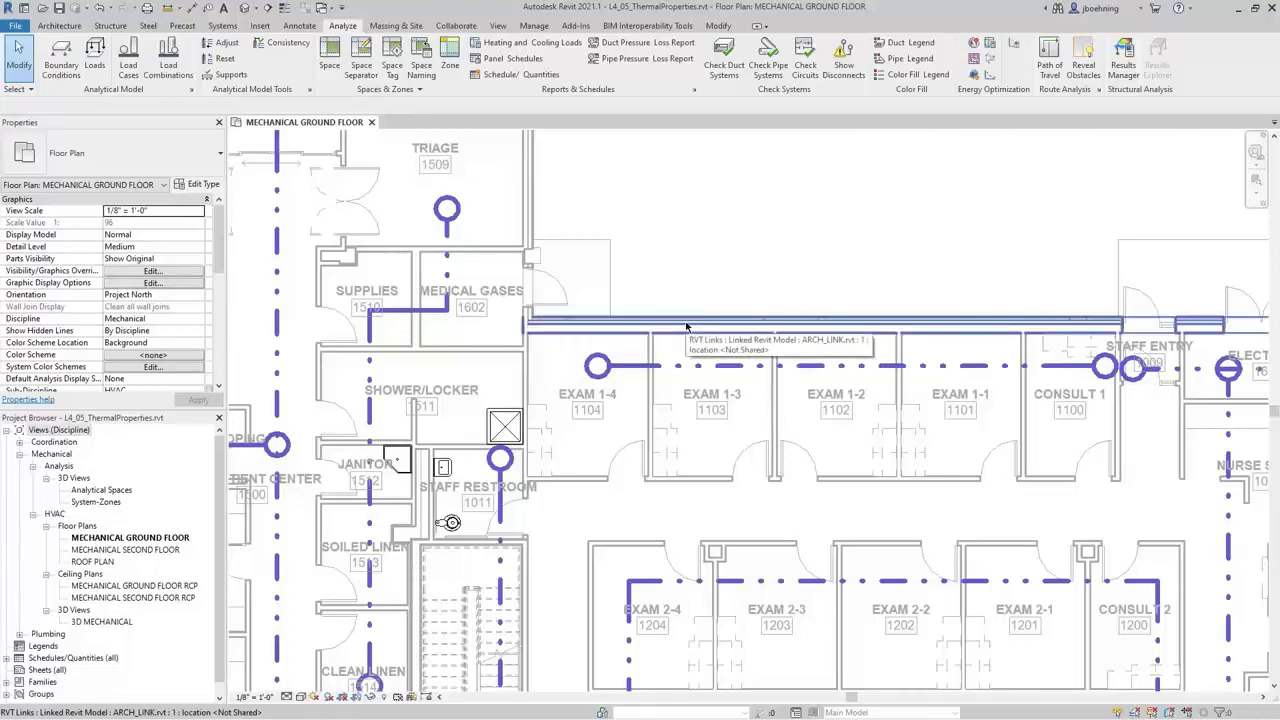
left_click(686, 326)
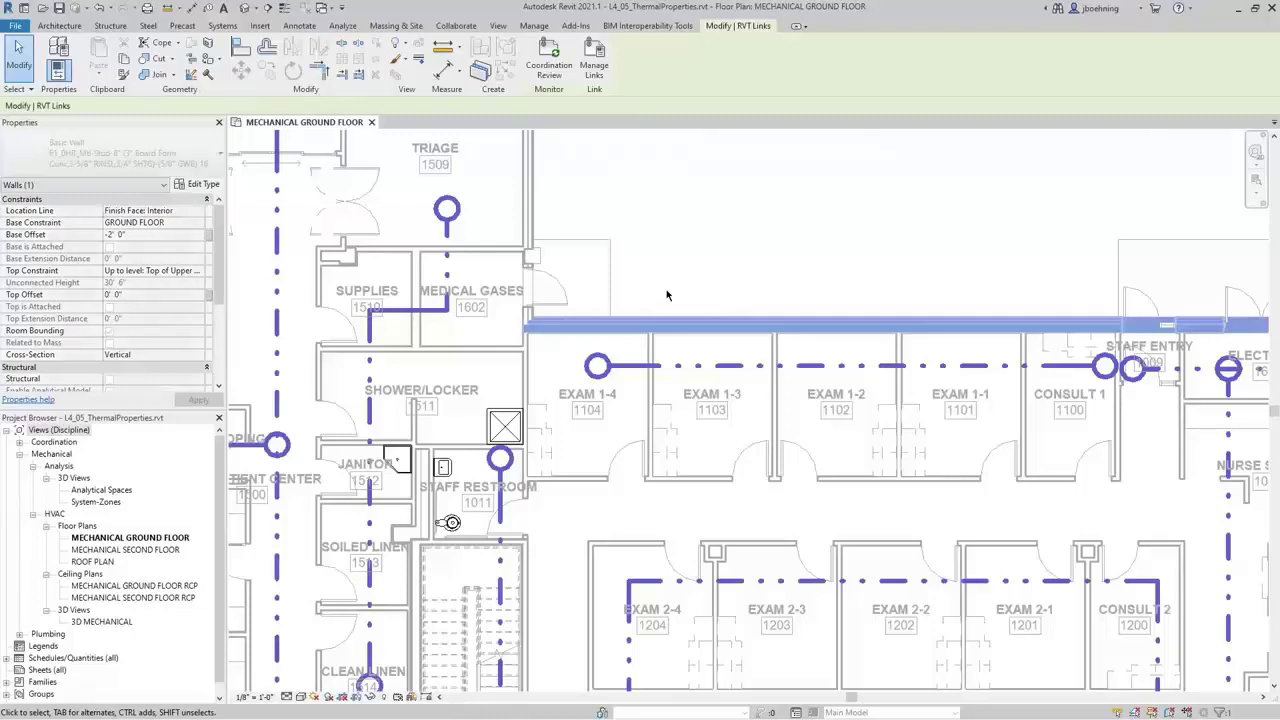
left_click(210, 186)
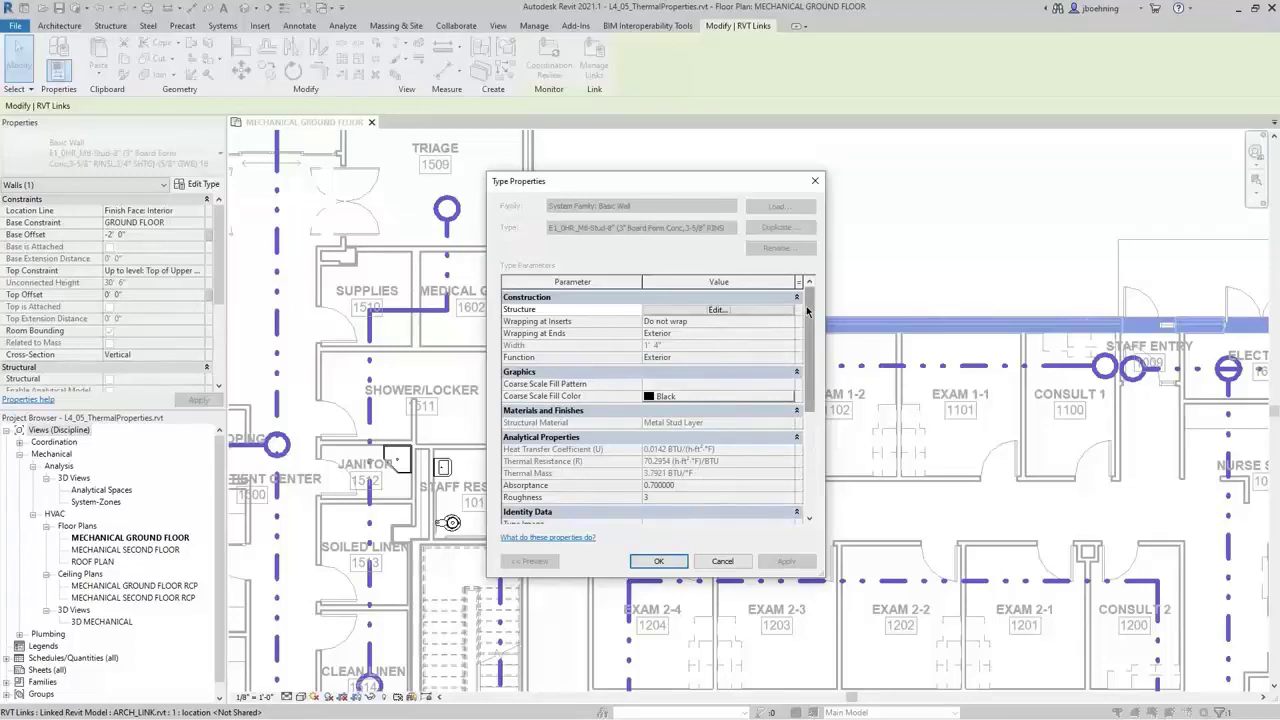
left_click_drag(806, 306, 811, 351)
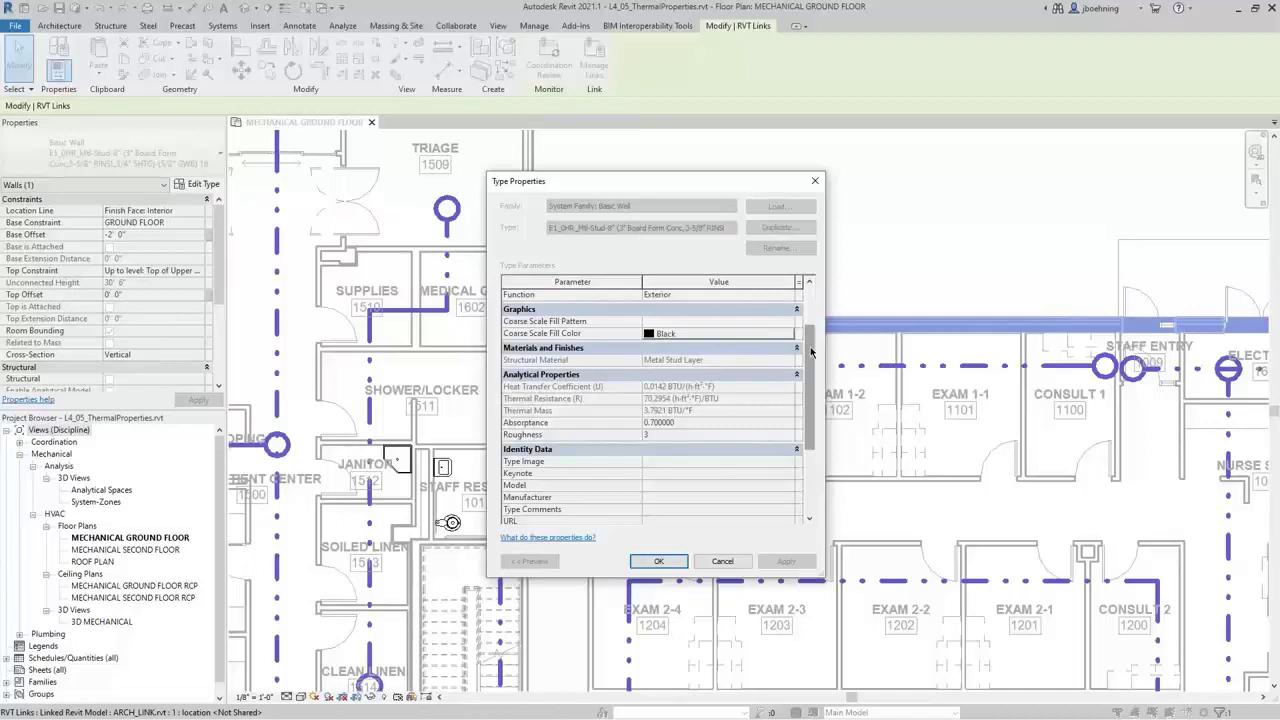
left_click_drag(811, 351, 812, 310)
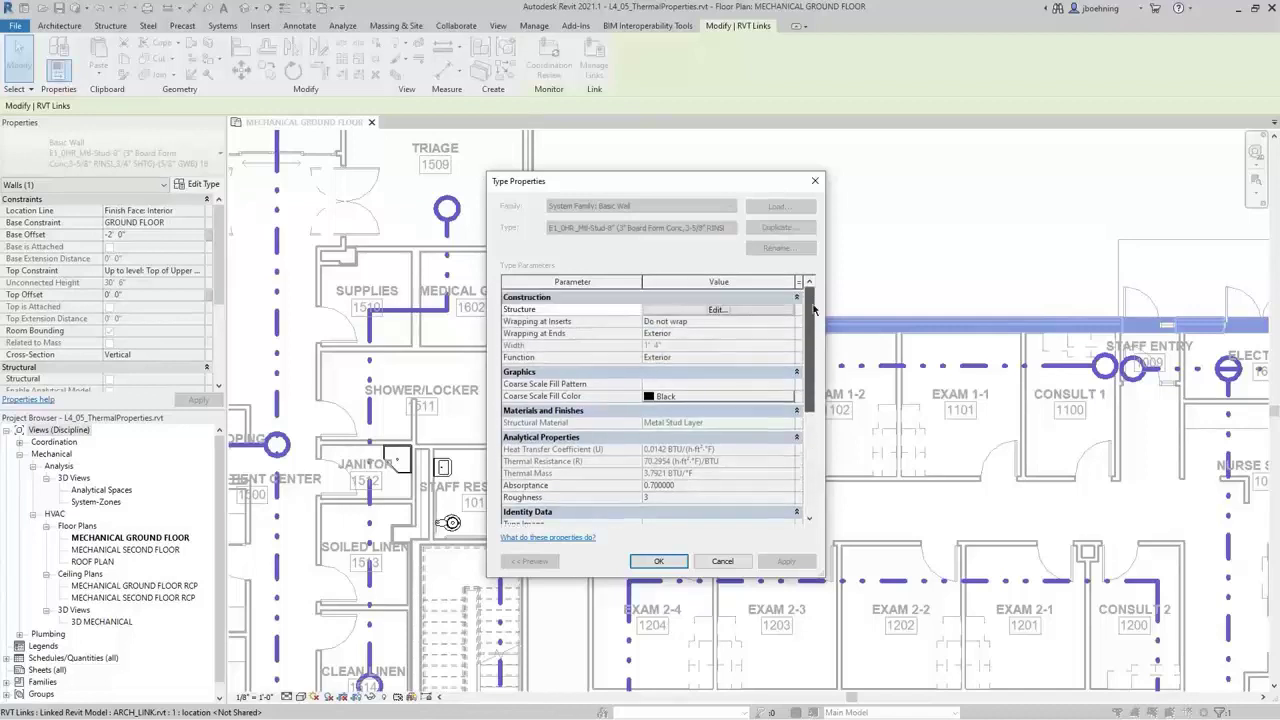
- Examine the layers in the linked wall's structure assembly, then close its properties unchanged and clear the selection
left_click(744, 313)
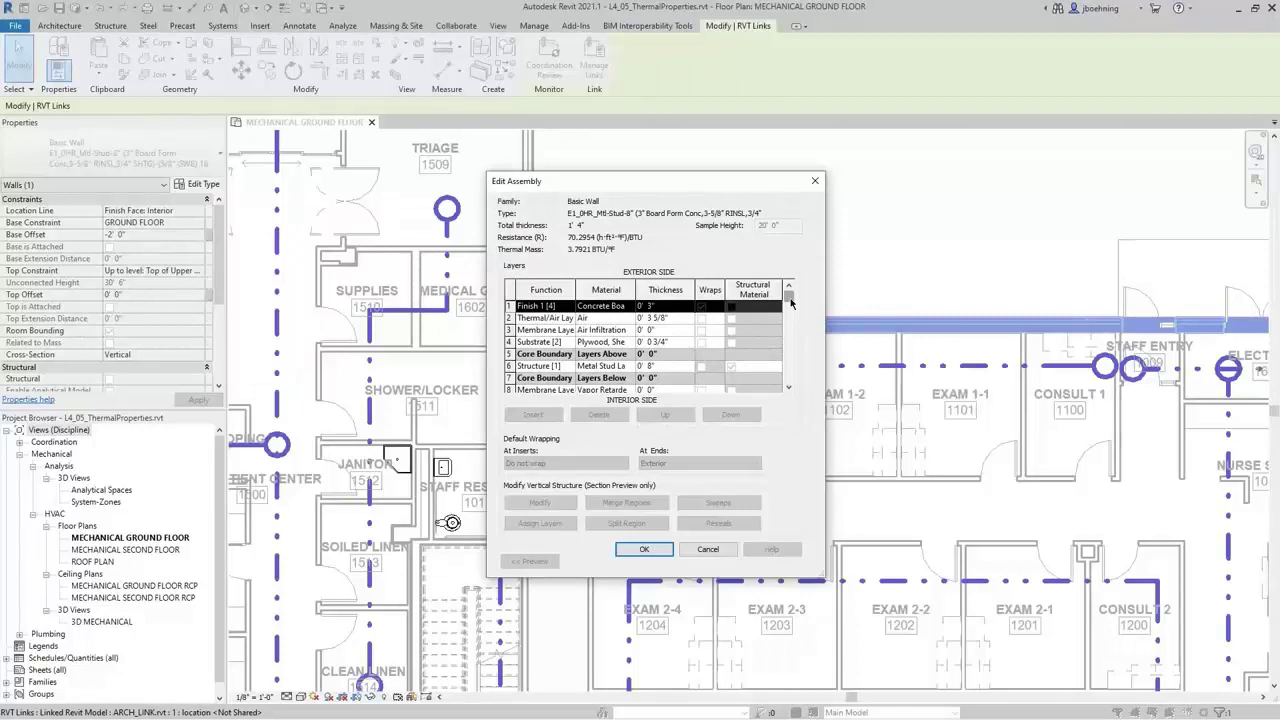
mouse_move(790, 303)
left_mouse_down()
mouse_move(794, 378)
mouse_move(791, 299)
left_mouse_up()
left_click(716, 549)
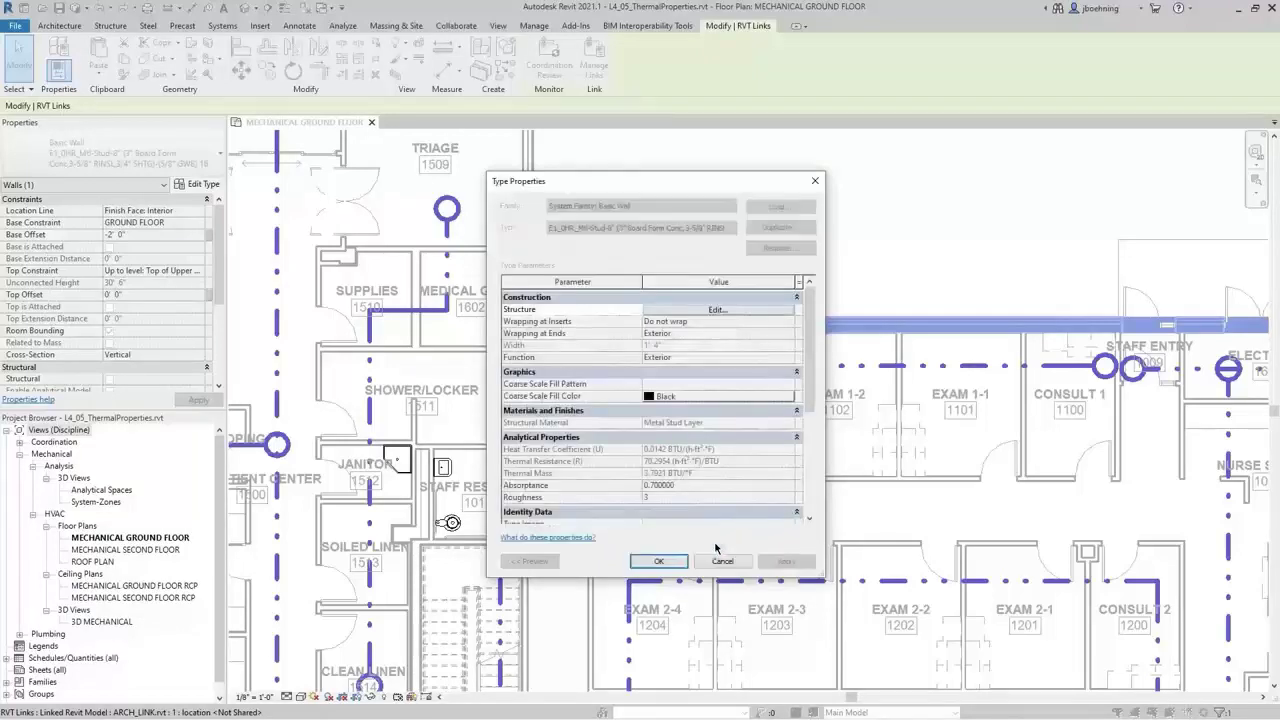
left_click(720, 561)
left_click(749, 272)
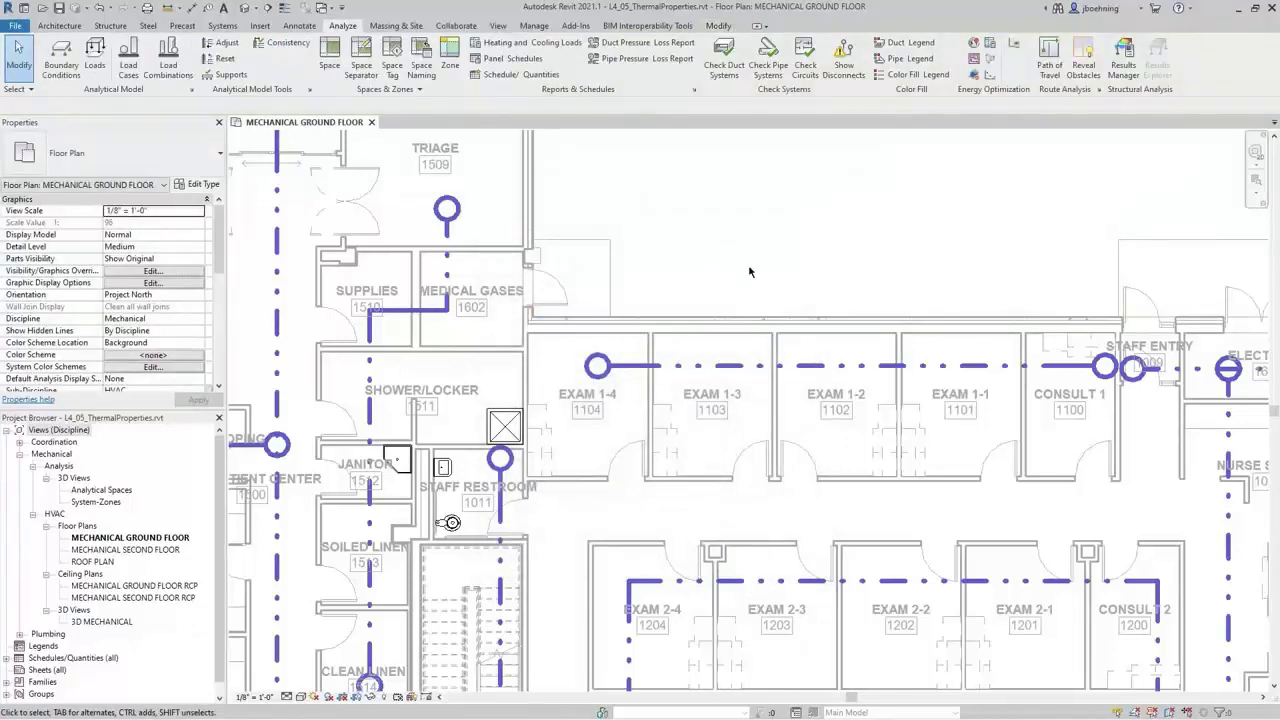
- Examine the thermal asset properties of the Acoustic Ceiling Tile 24 x 48 material in the Material Browser
left_click(538, 27)
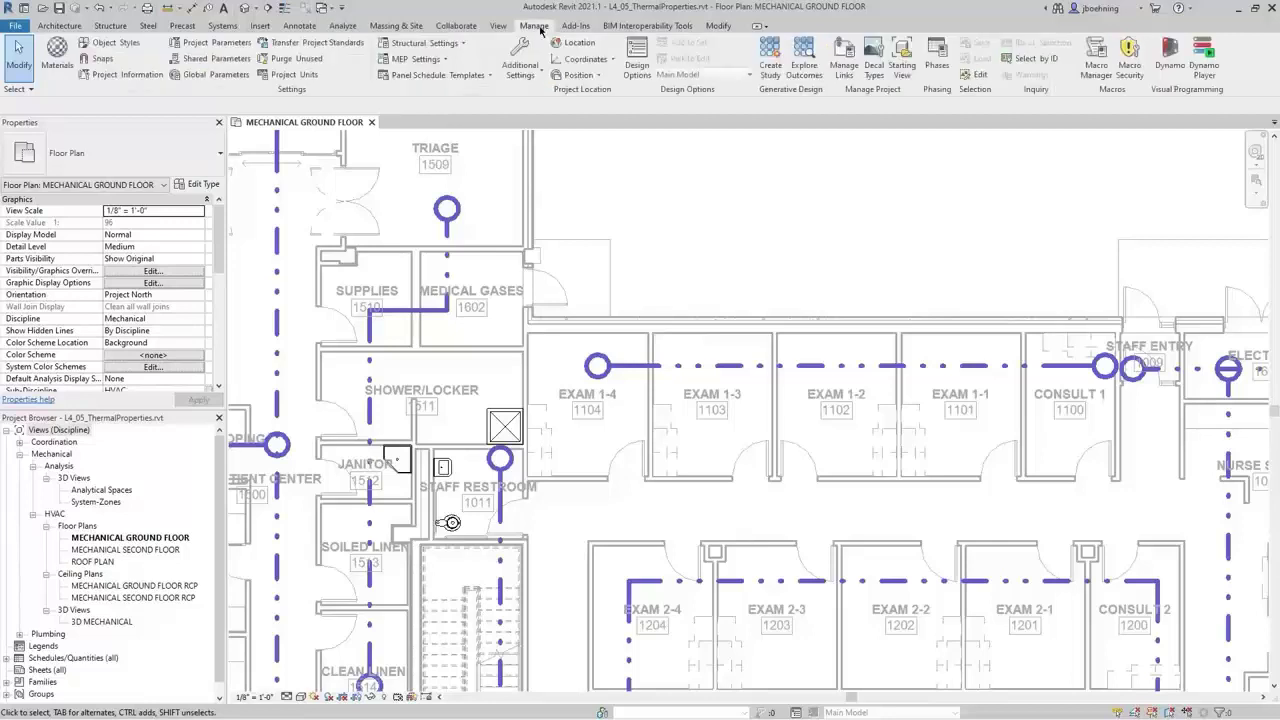
left_click(67, 83)
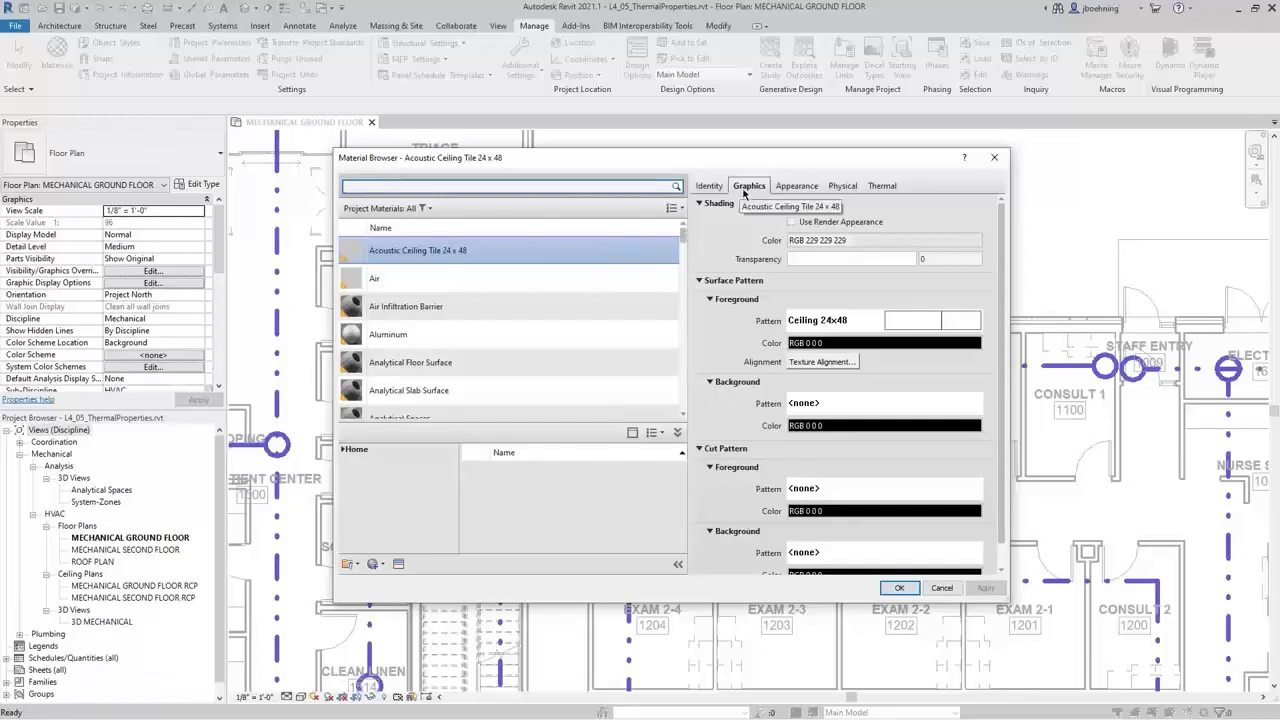
left_click(889, 186)
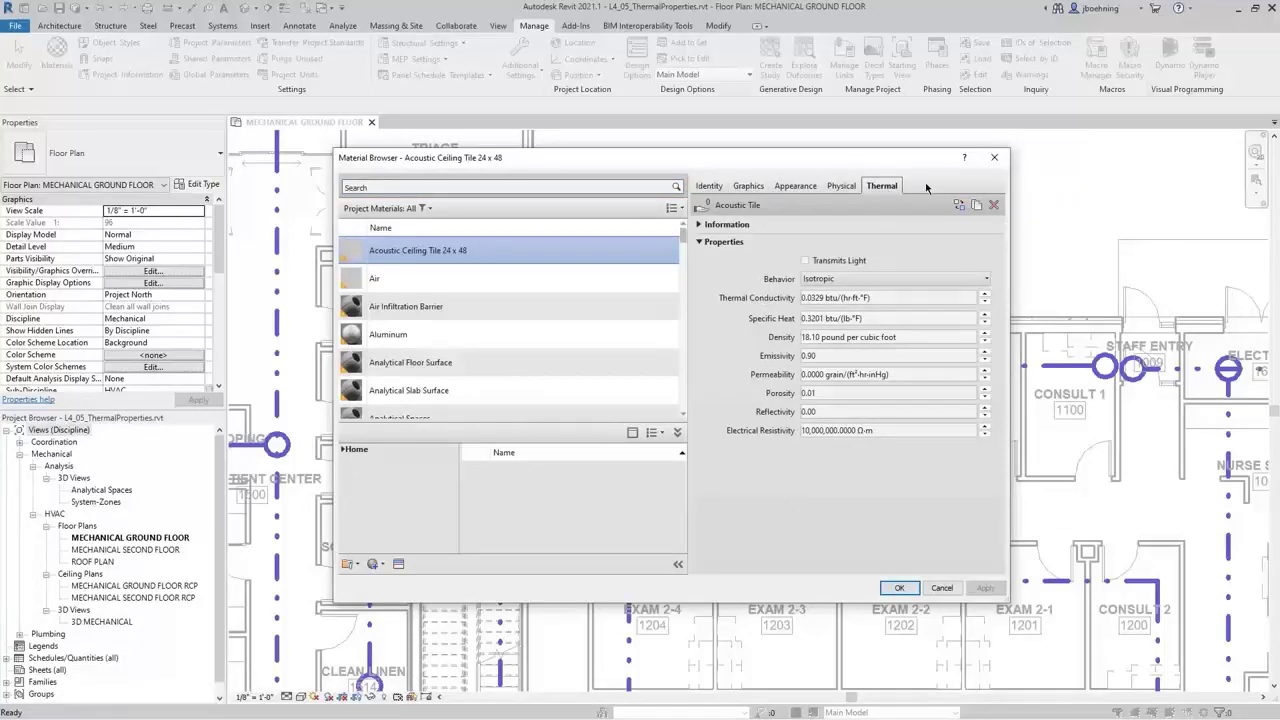
- Review the Acoustic Tile thermal asset's information and check which assets the Air Infiltration Barrier, Aluminum and Analytical Floor Surface materials have
left_click(700, 225)
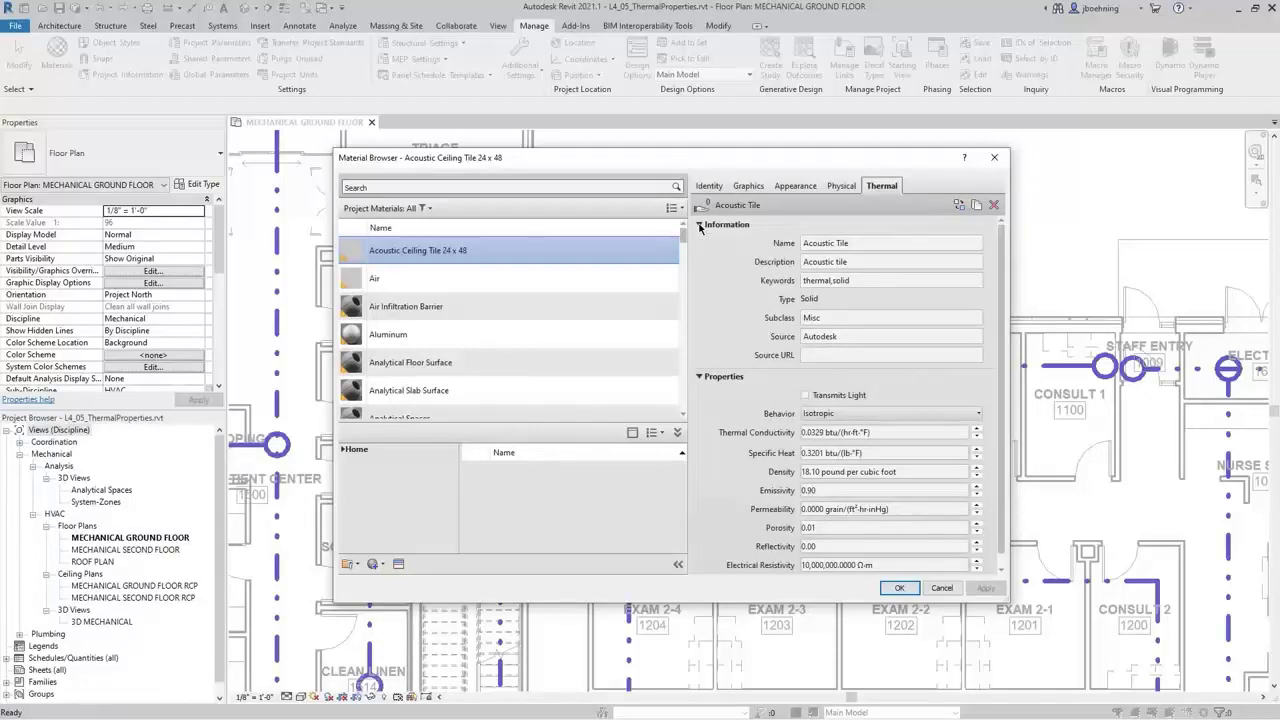
left_click(700, 225)
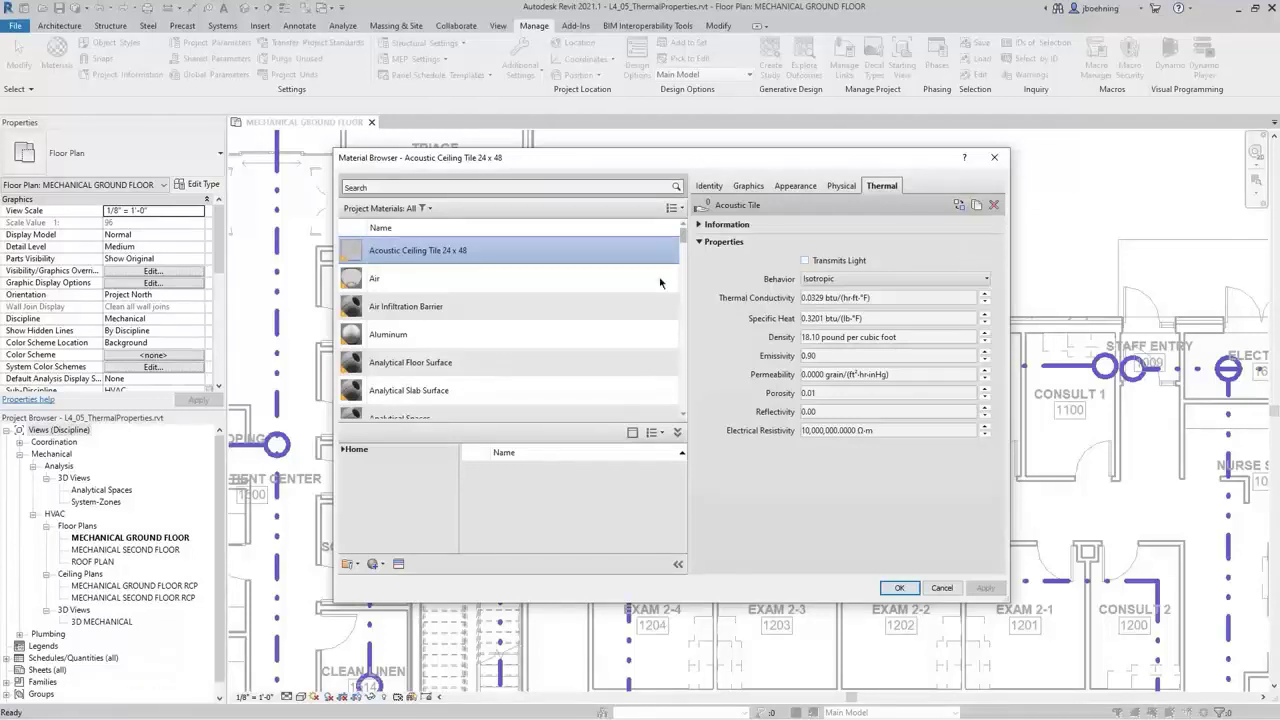
left_click(569, 281)
left_click(554, 302)
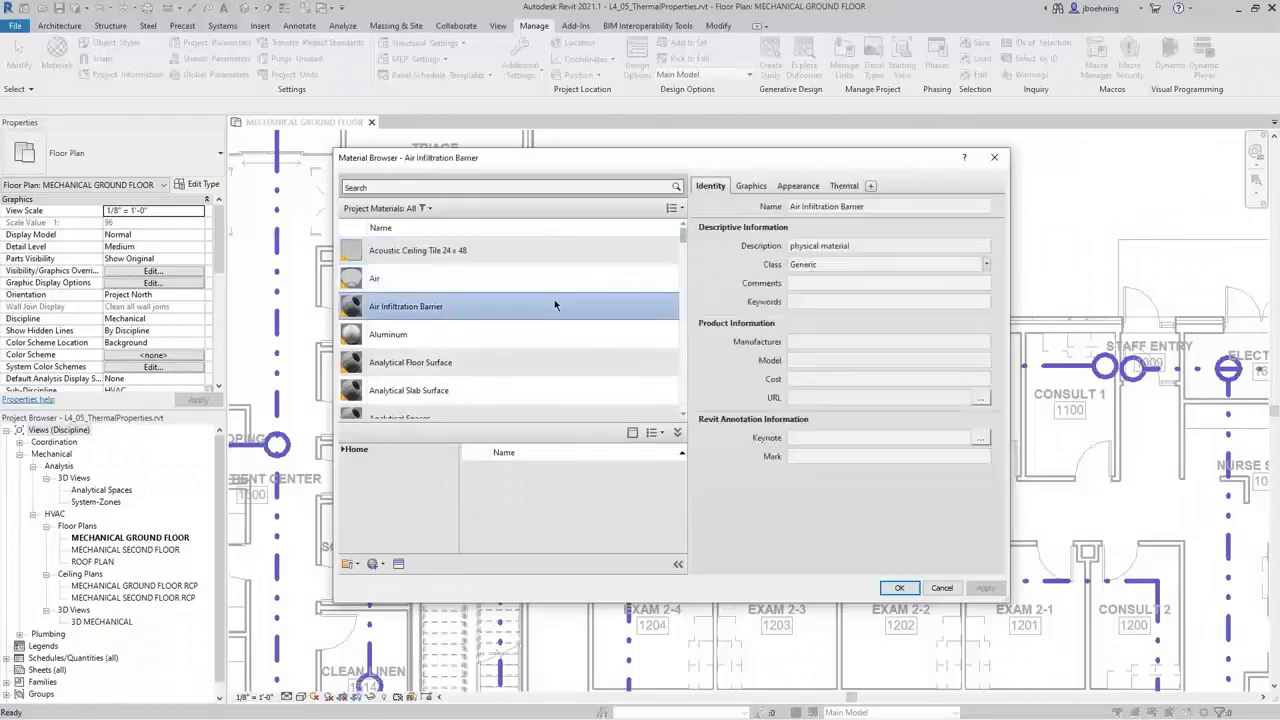
left_click(556, 333)
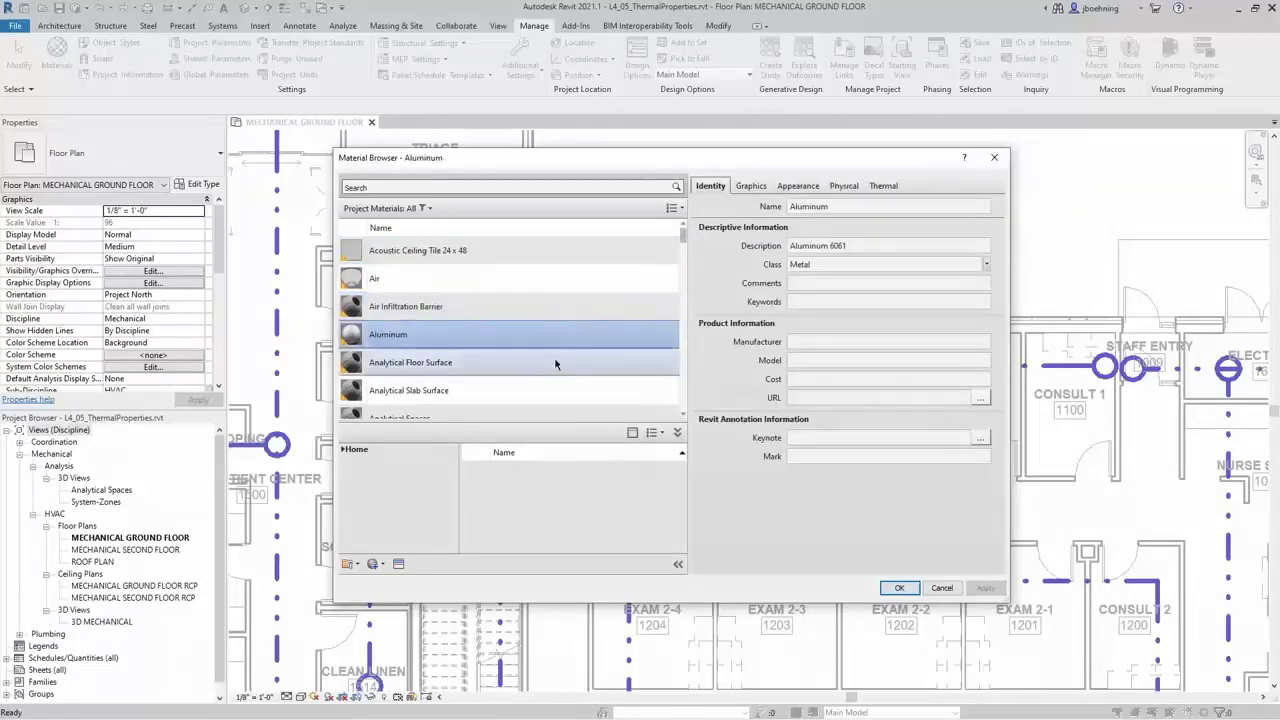
left_click(554, 361)
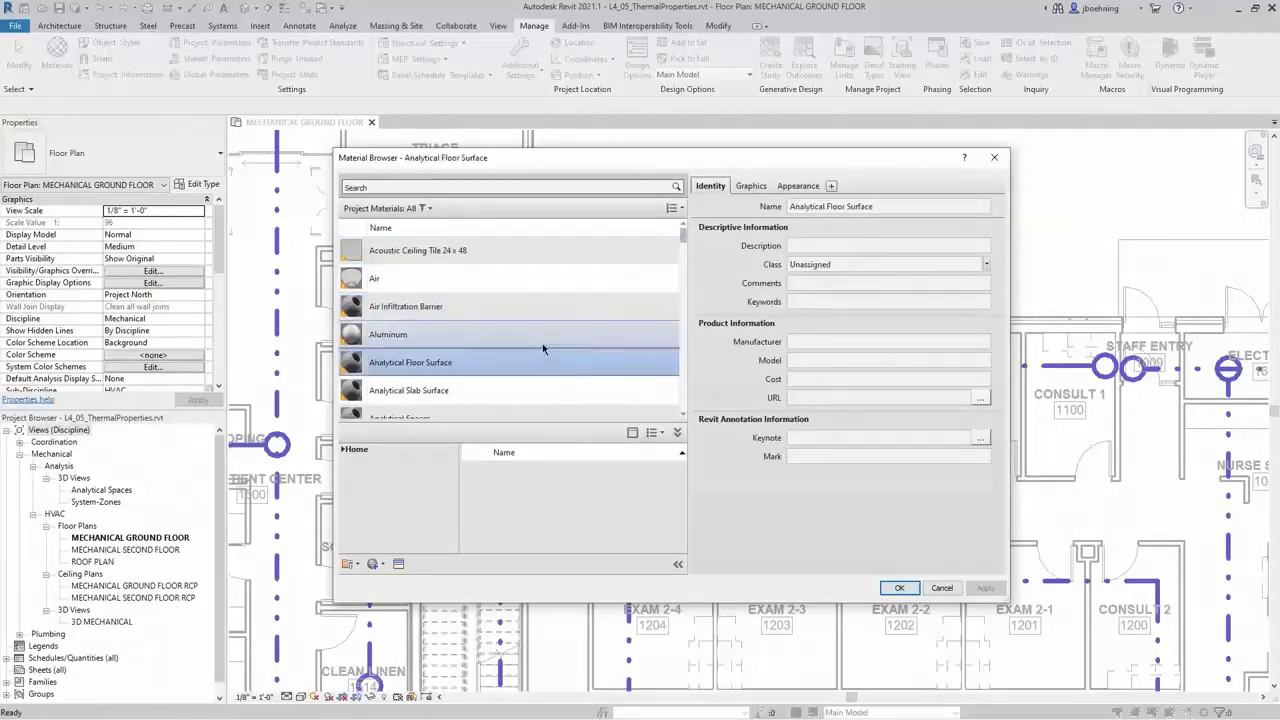
- Check the assets of the Default Floor, Default Floor Area Face and Copper materials, and examine Copper's thermal properties
scroll(541, 347, "down", 2)
scroll(541, 347, "down", 4)
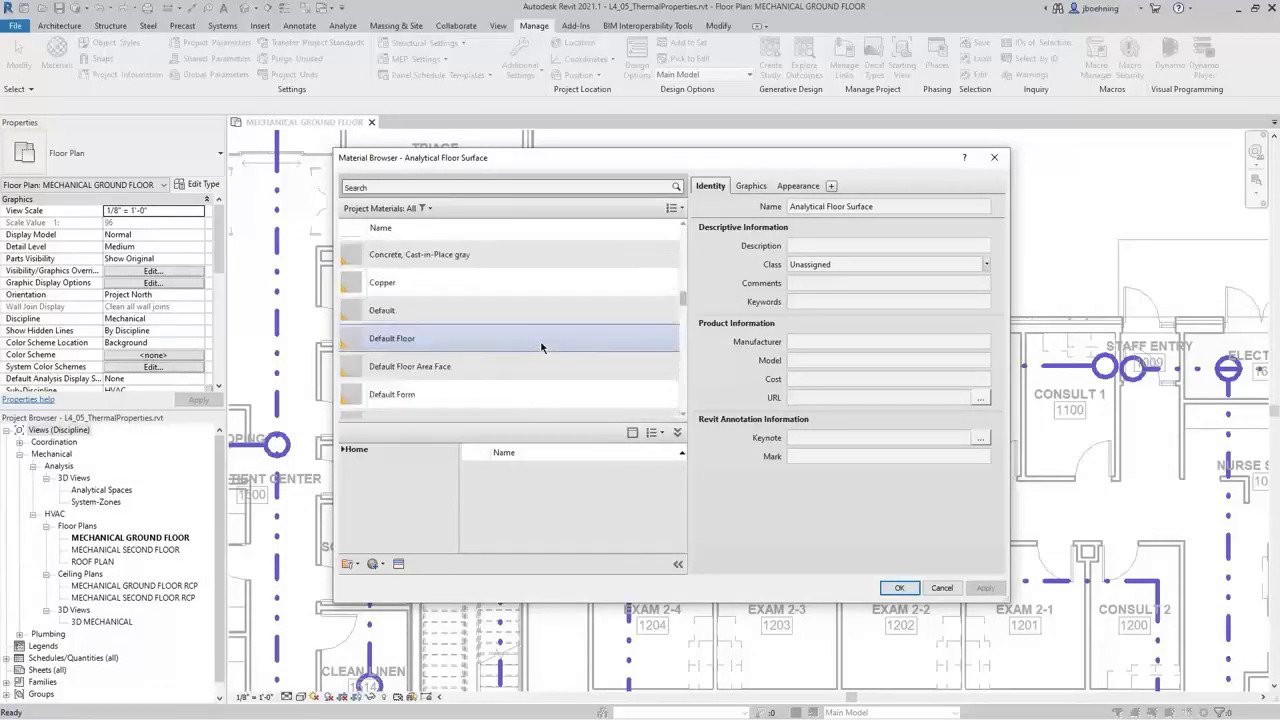
left_click(492, 311)
left_click(493, 336)
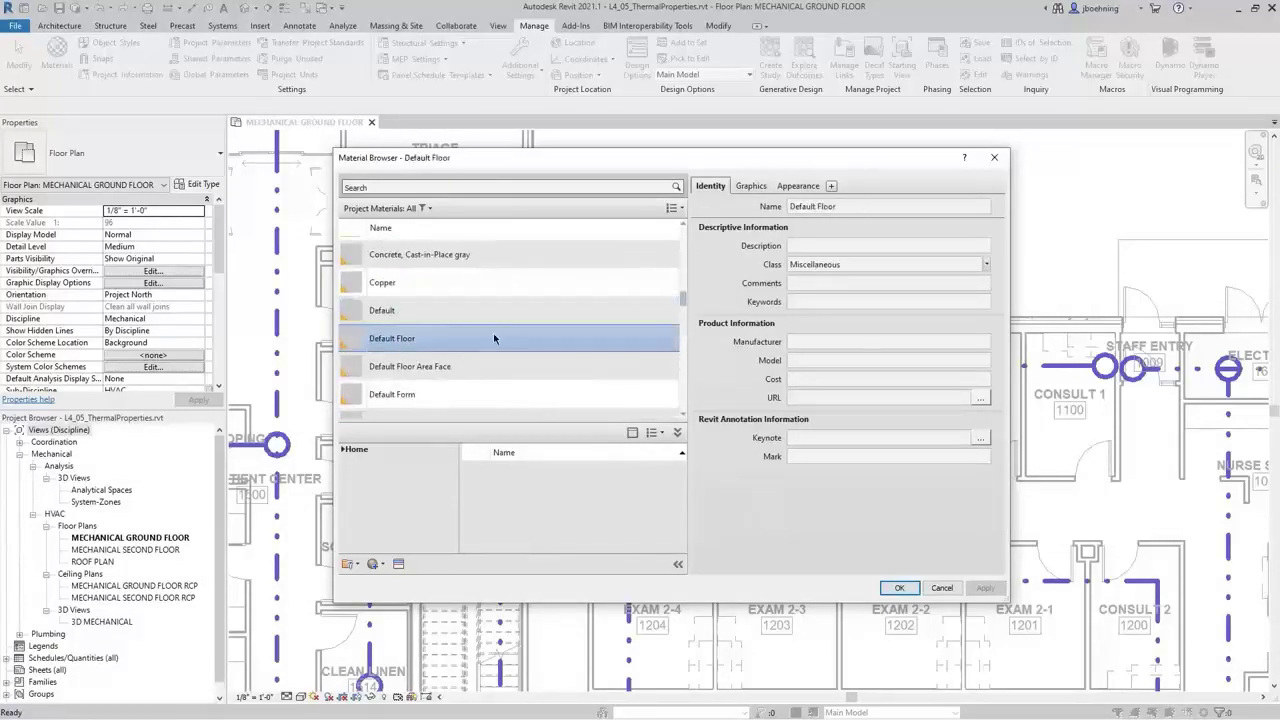
left_click(497, 366)
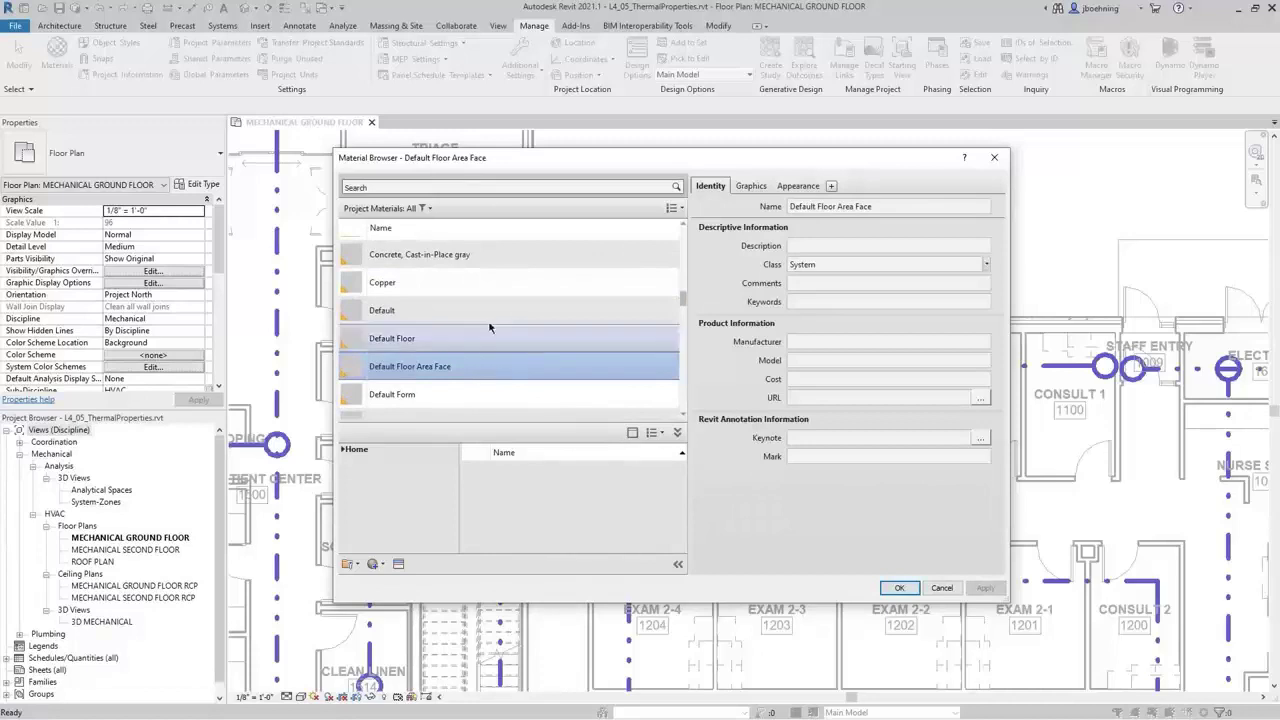
left_click(486, 288)
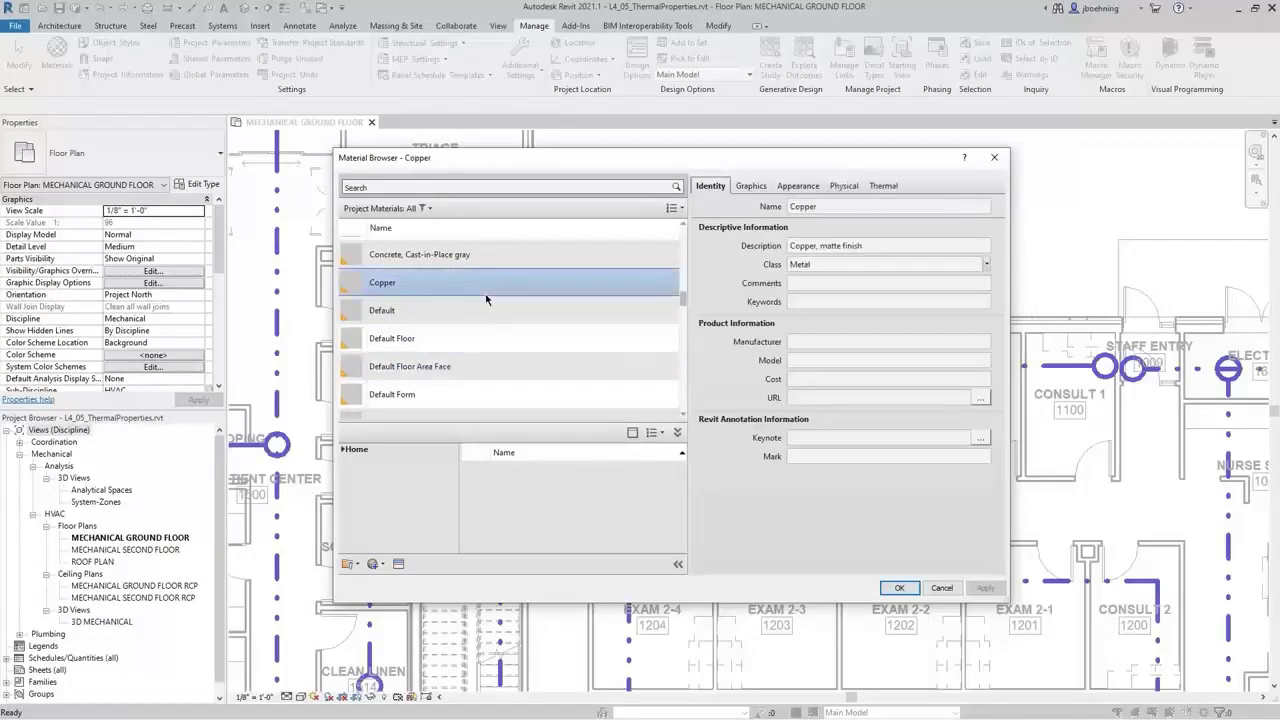
left_click(893, 188)
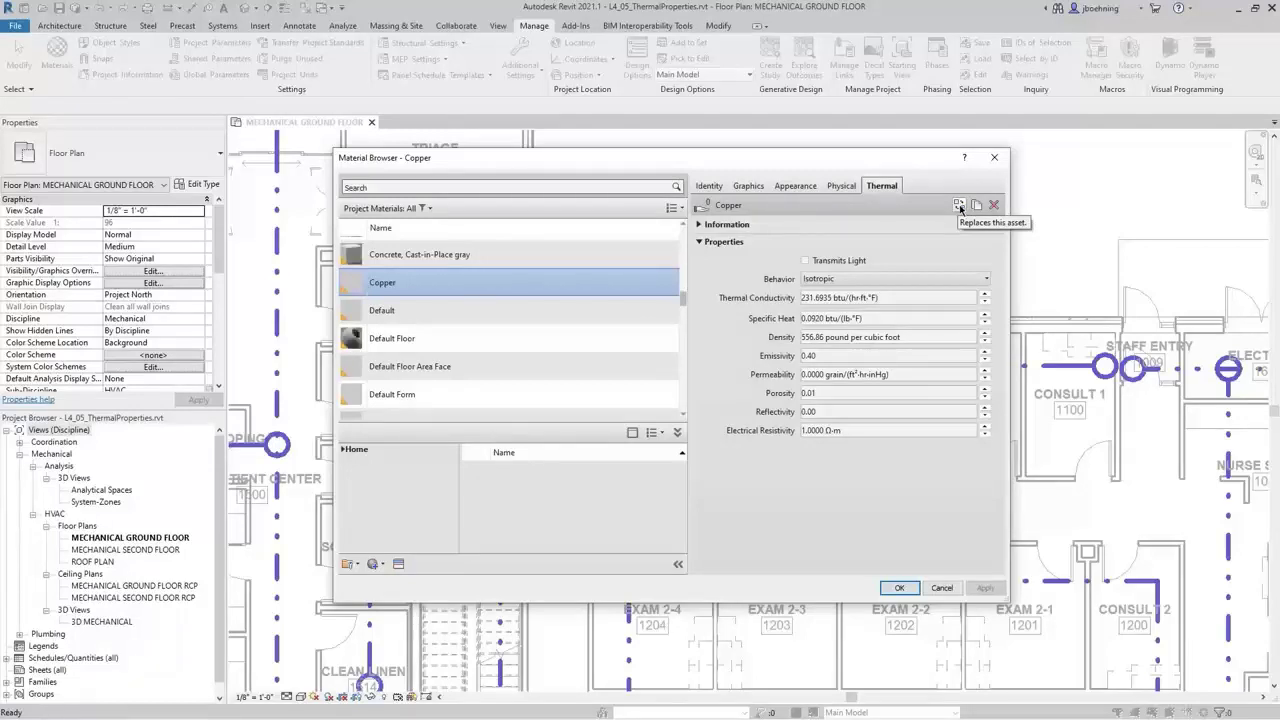
scroll(600, 295, "up", 10)
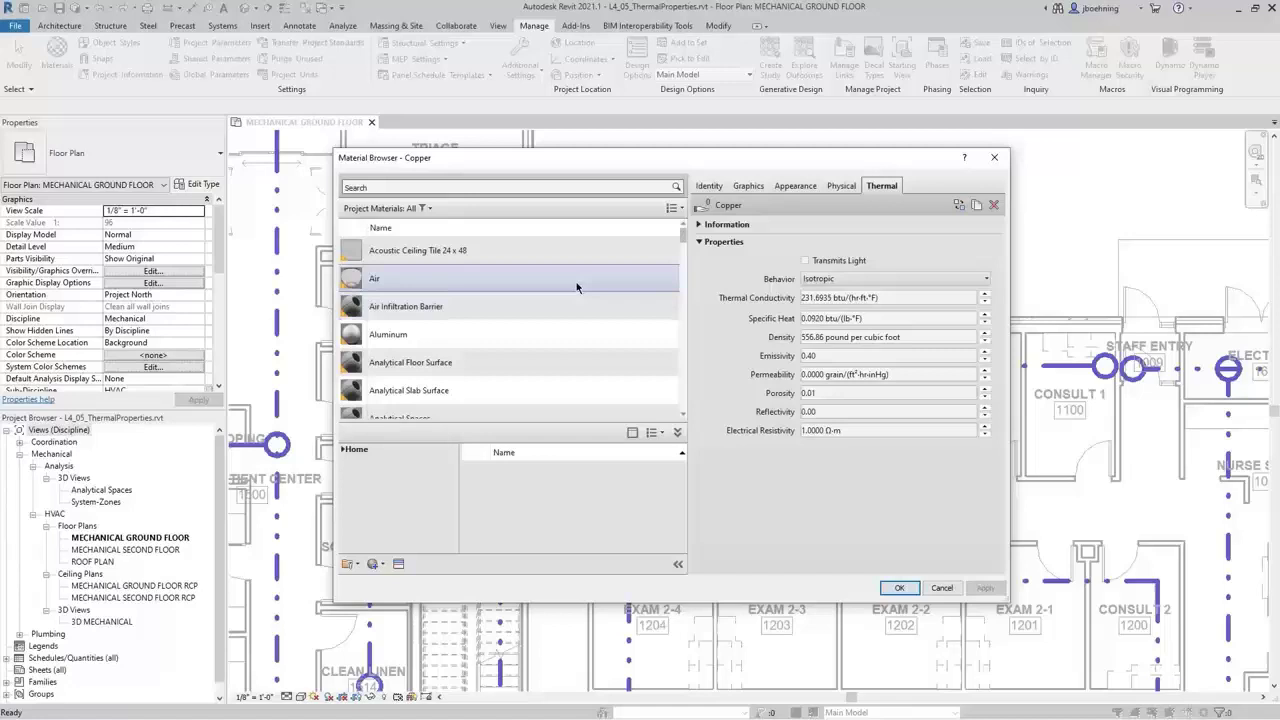
left_click(527, 255)
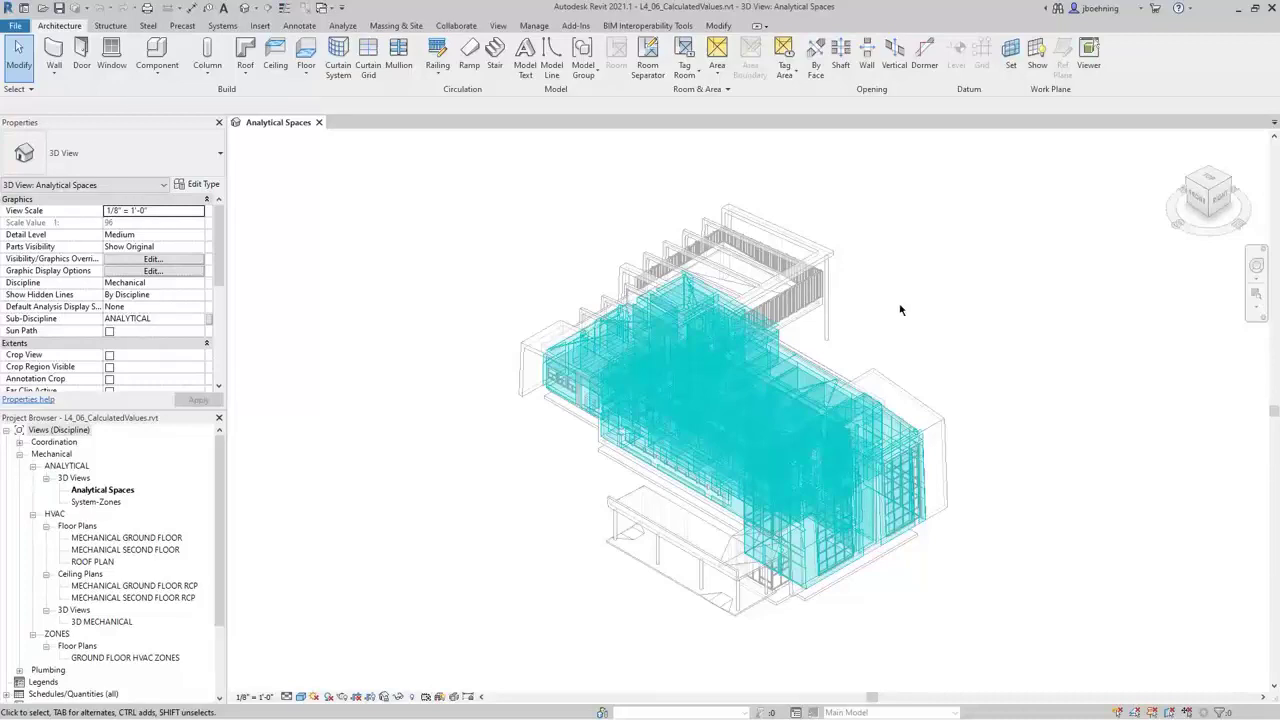
- Show the System Browser and expand the Variable Refrigerant Flow analytical systems
left_click(343, 27)
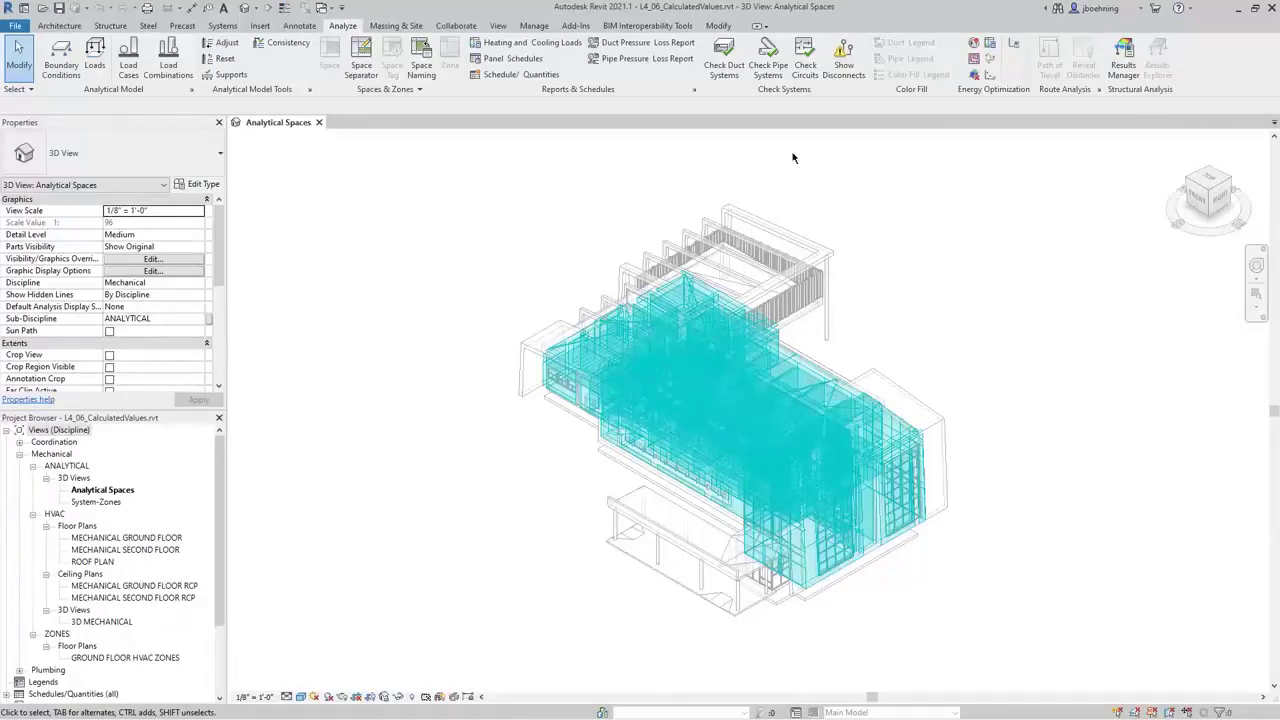
left_click(497, 25)
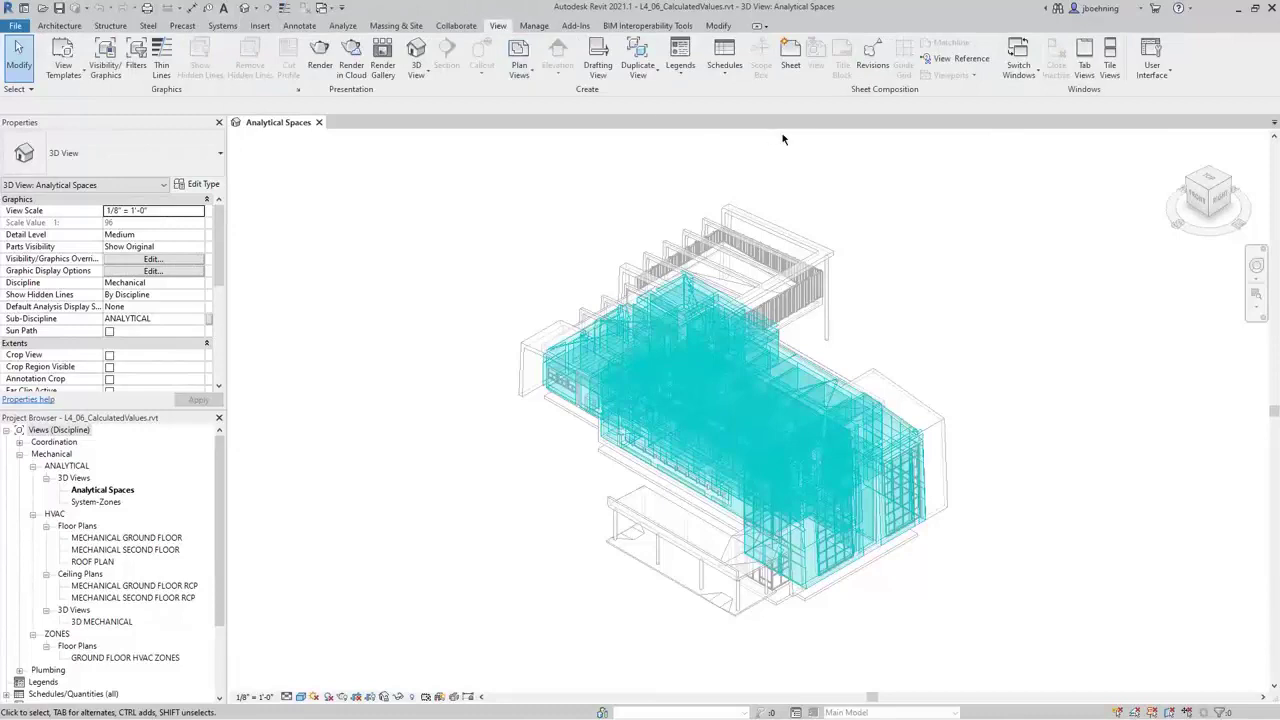
left_click(1165, 80)
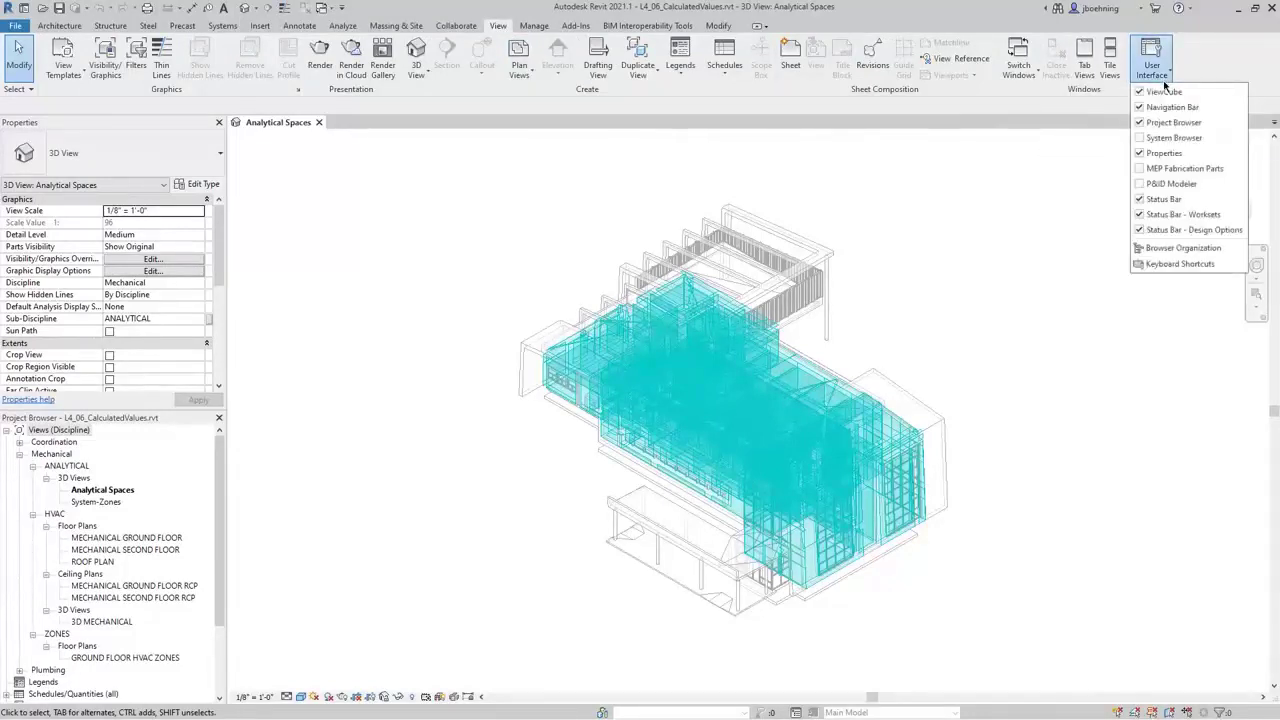
left_click(1140, 138)
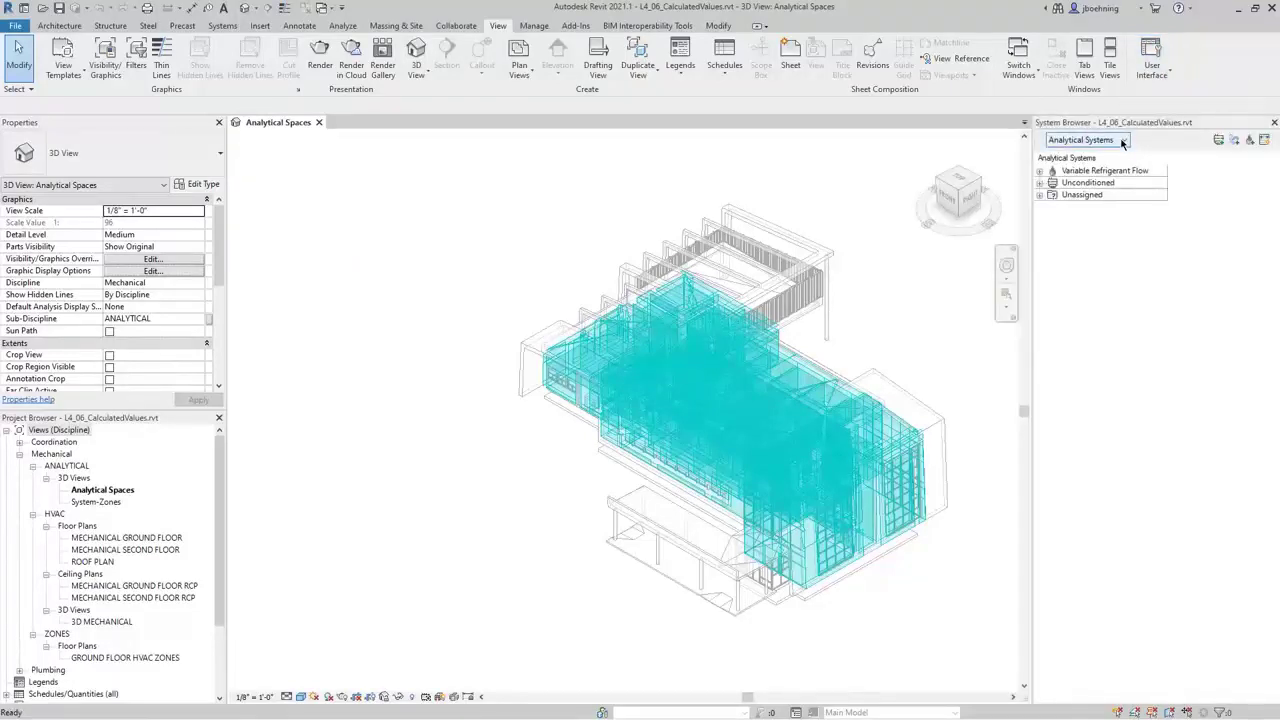
left_click(1040, 171)
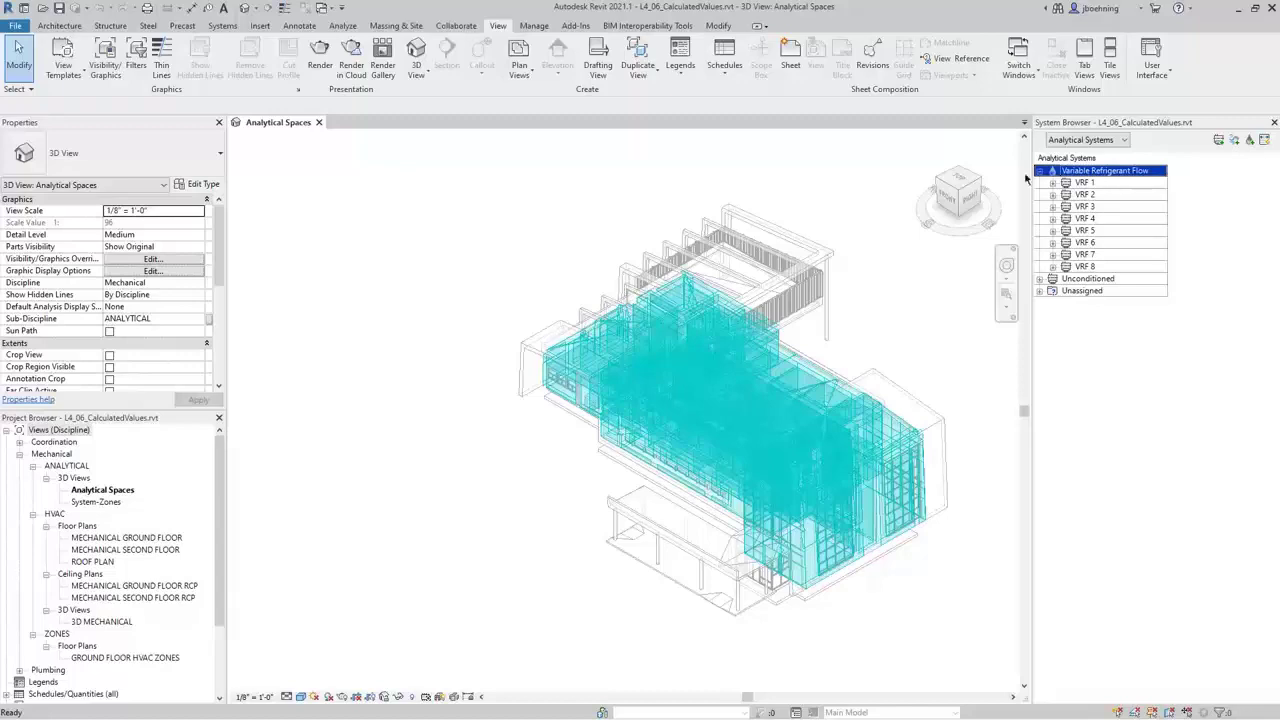
- Review the Annual Building Energy Simulation and HVAC Systems Loads and Sizing workflows in Systems Analysis without running an analysis
left_click(343, 25)
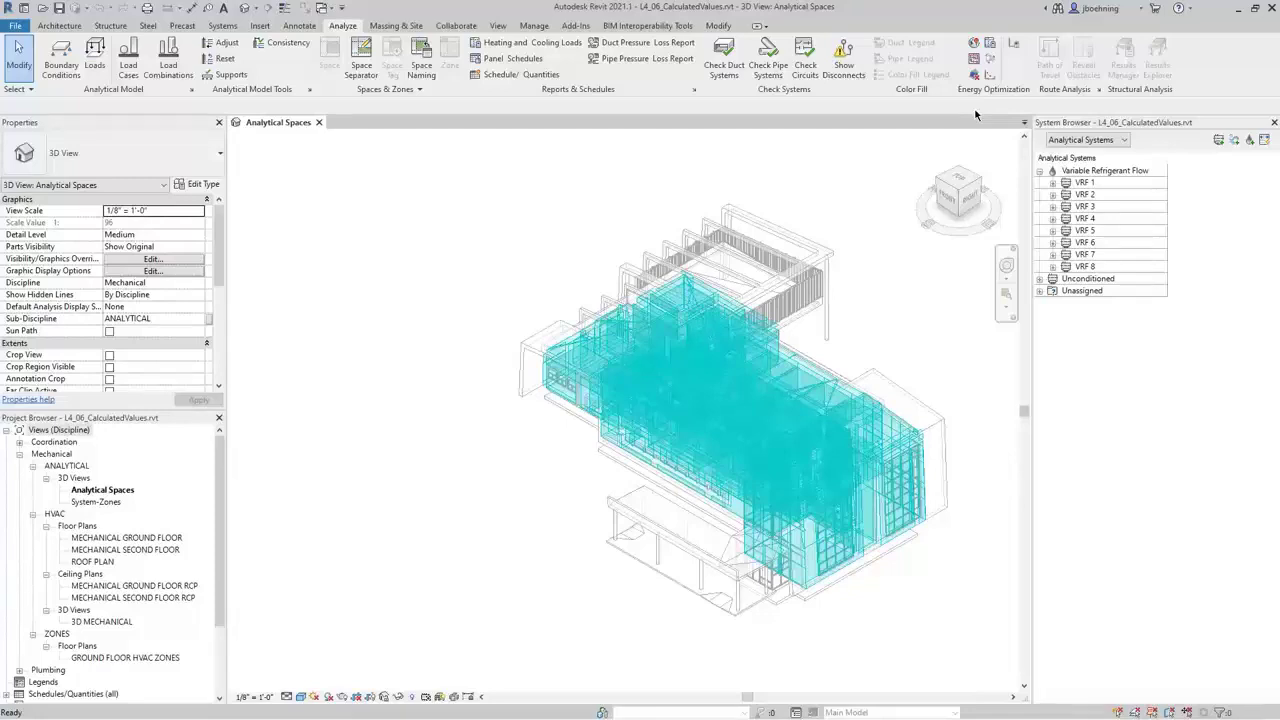
left_click(990, 47)
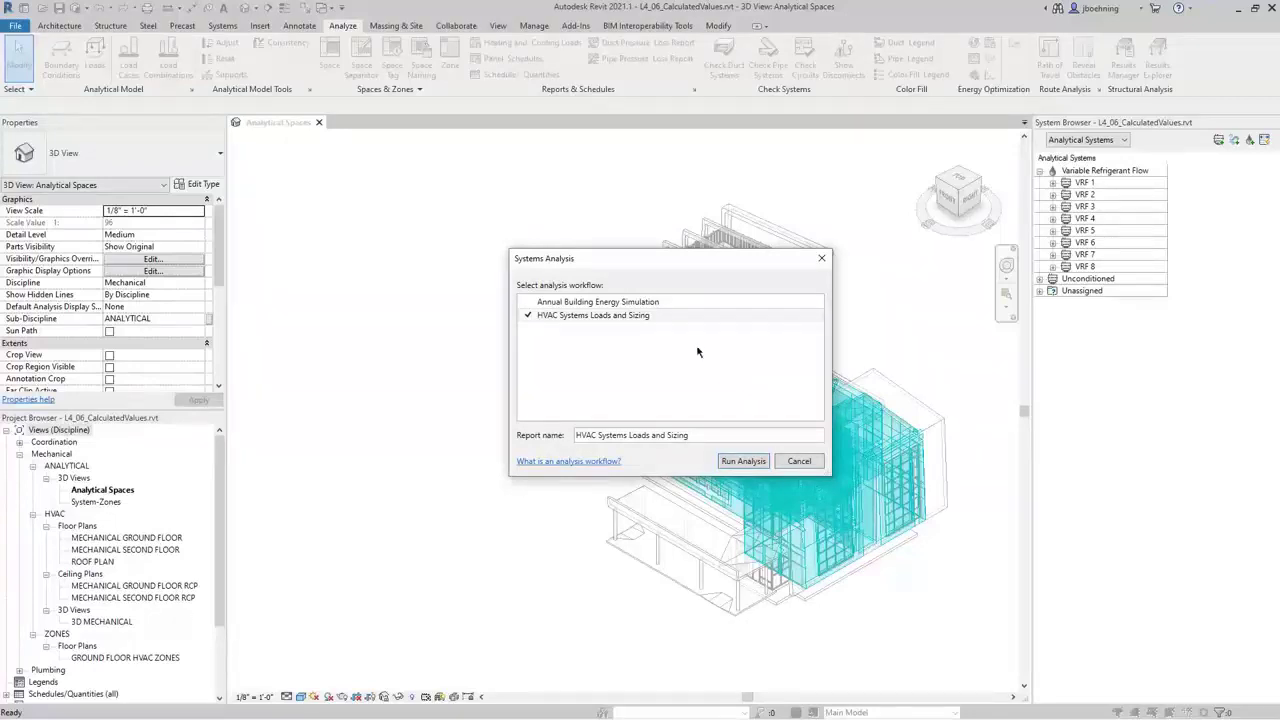
left_click(666, 303)
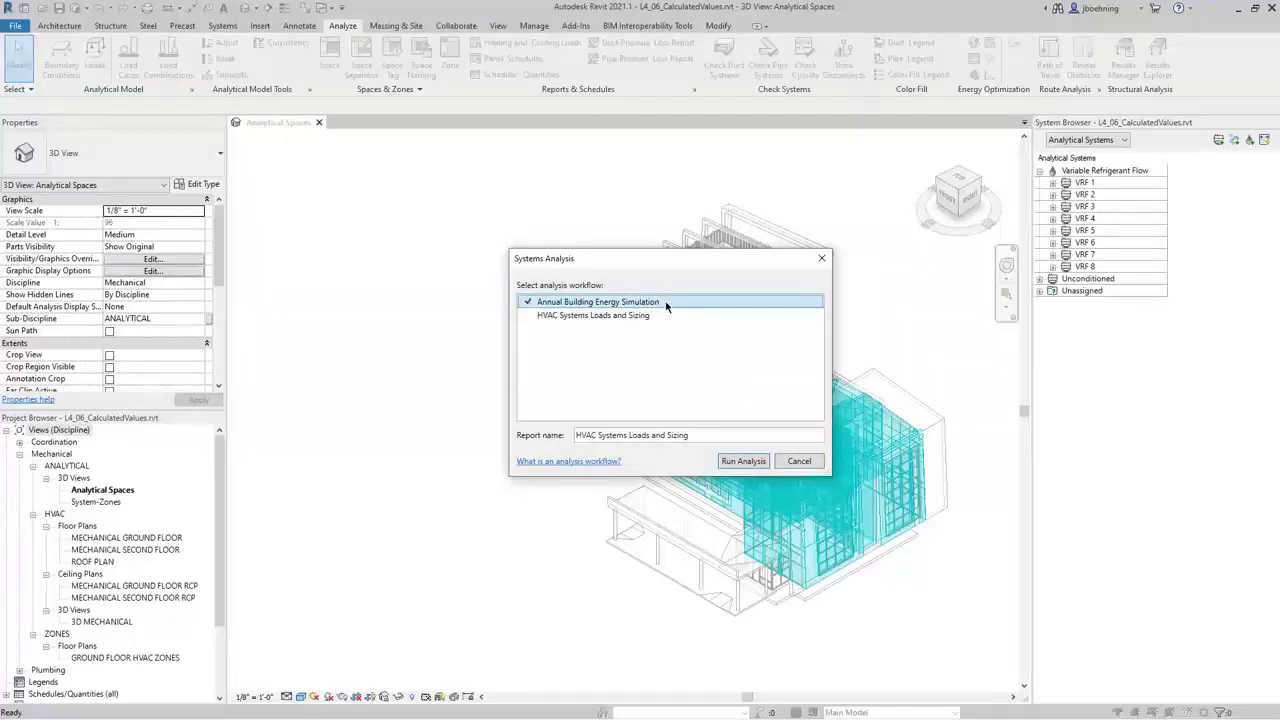
left_click(652, 318)
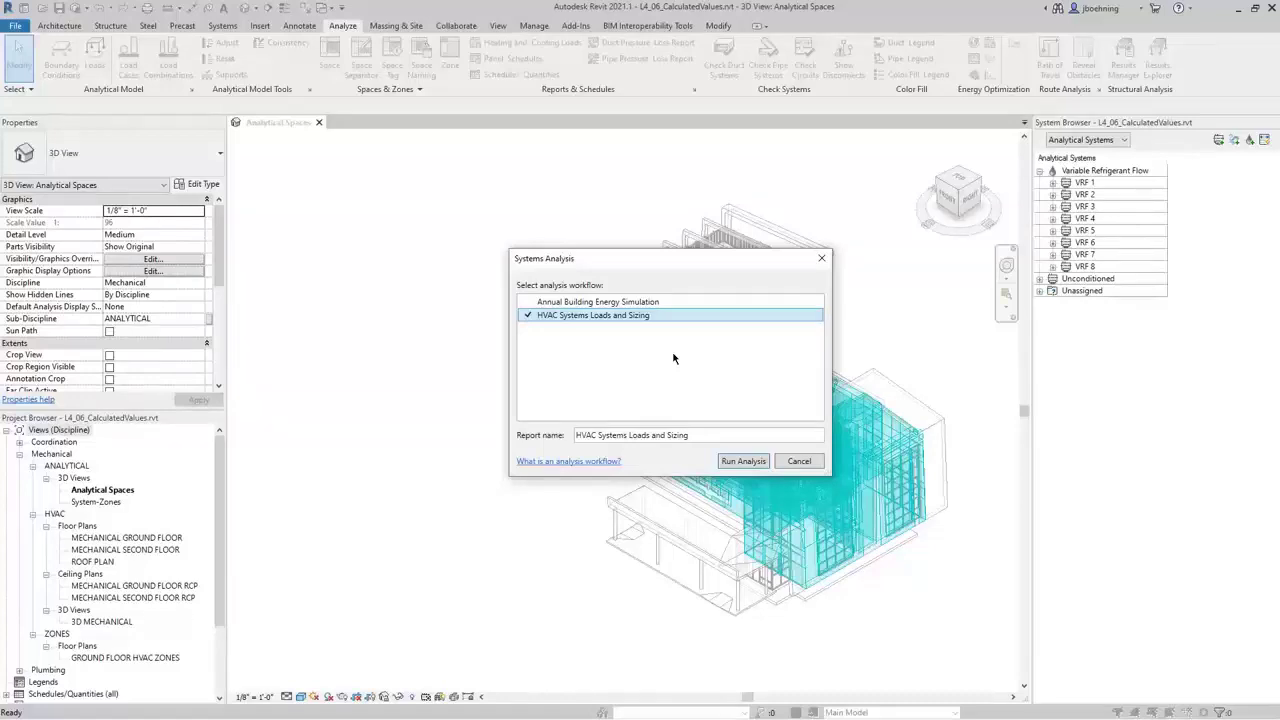
left_click(797, 461)
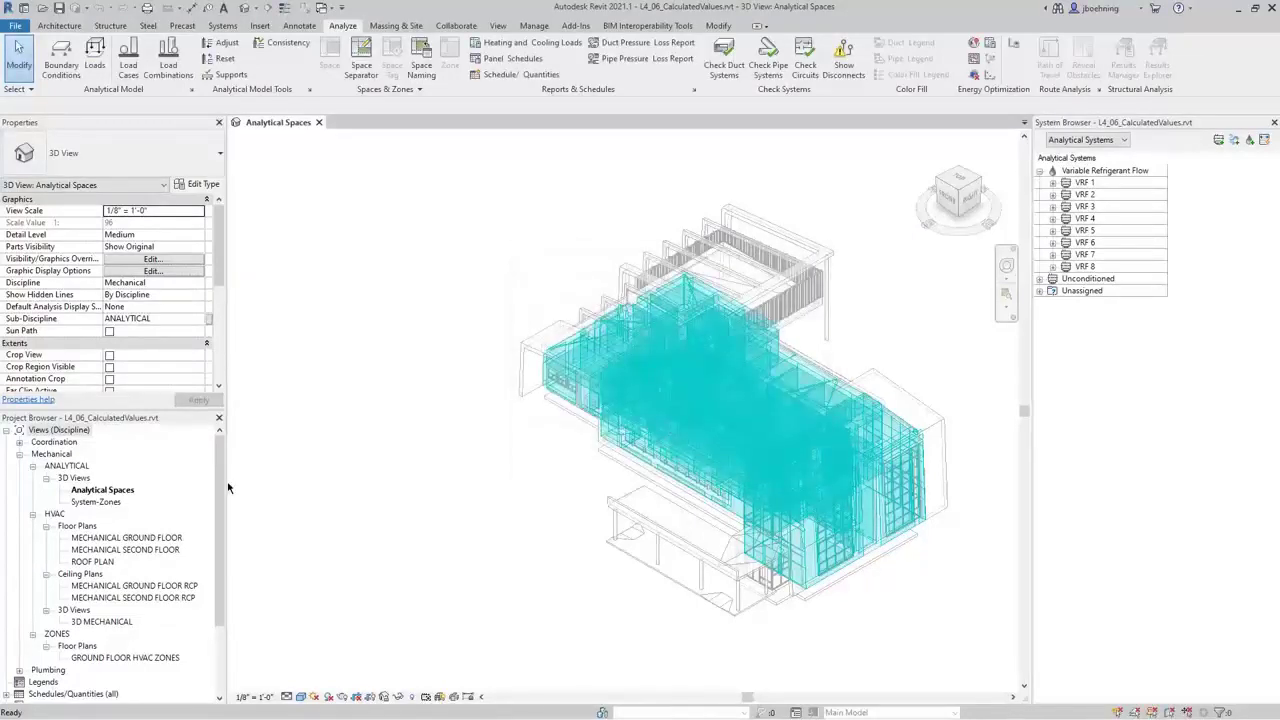
- Open the Annual Building Energy Simulation and HVAC Systems Loads and Sizing analysis reports
left_click_drag(221, 505, 221, 576)
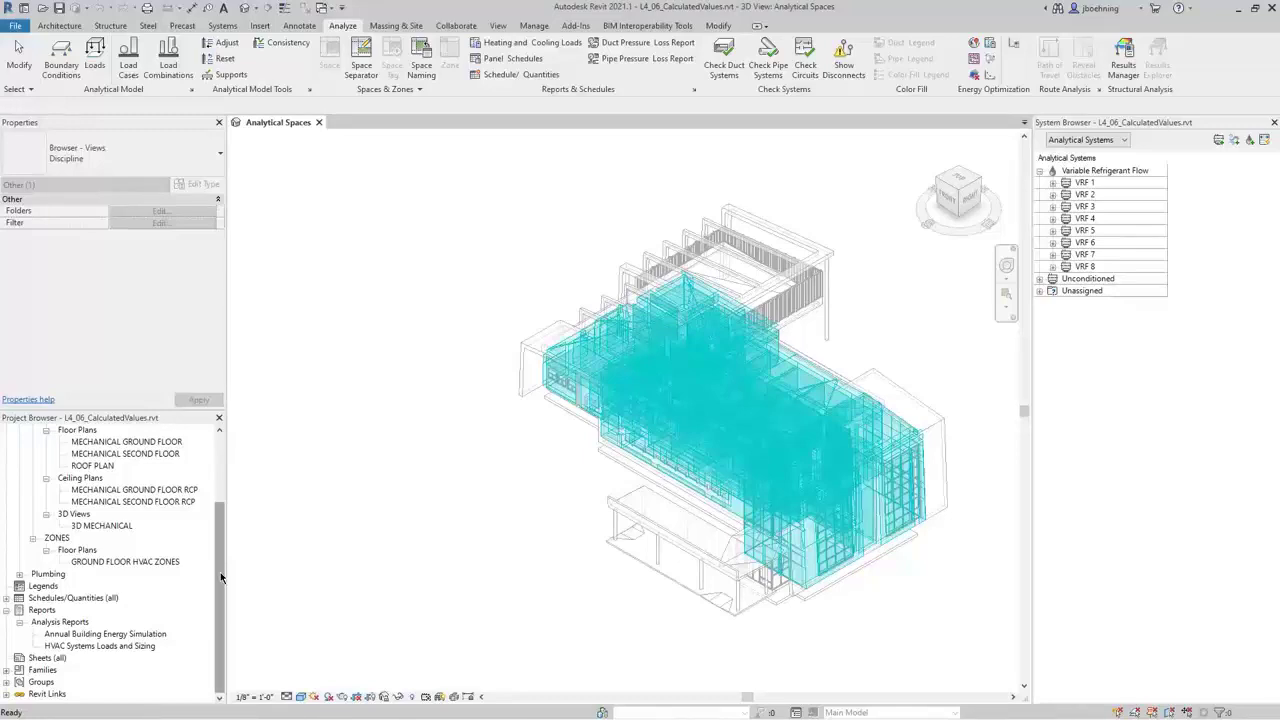
double_click(155, 634)
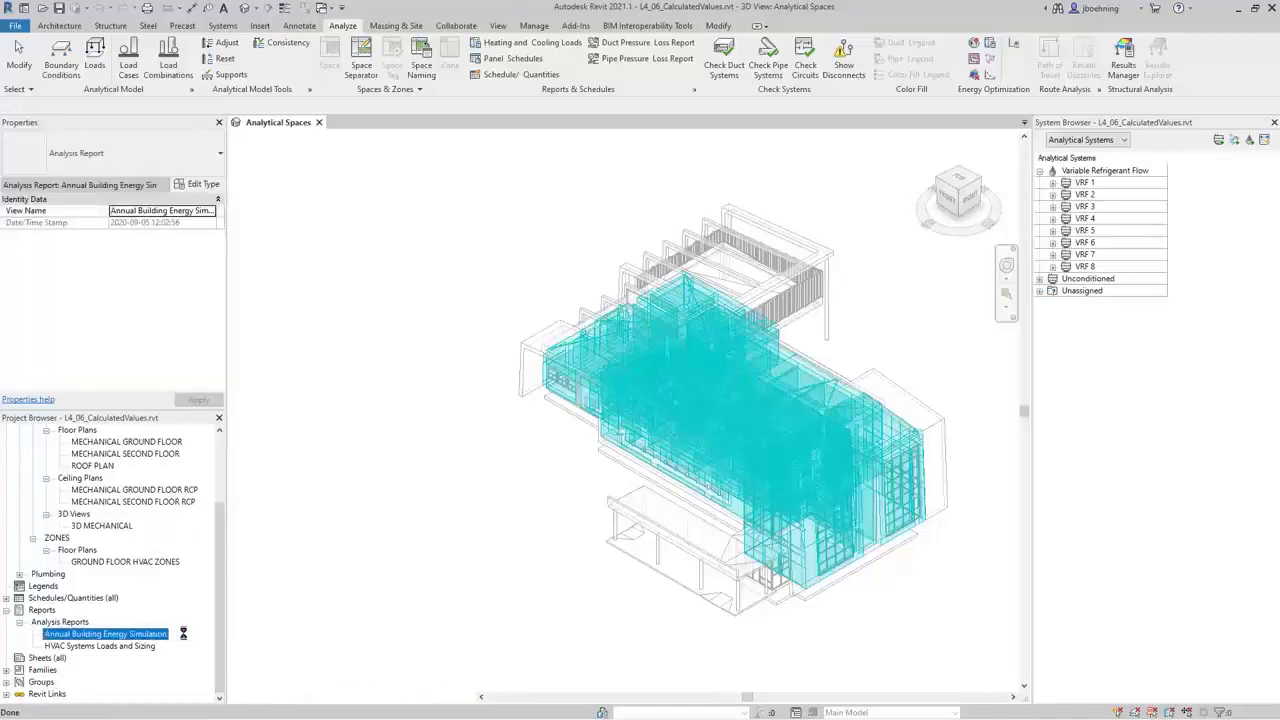
double_click(151, 648)
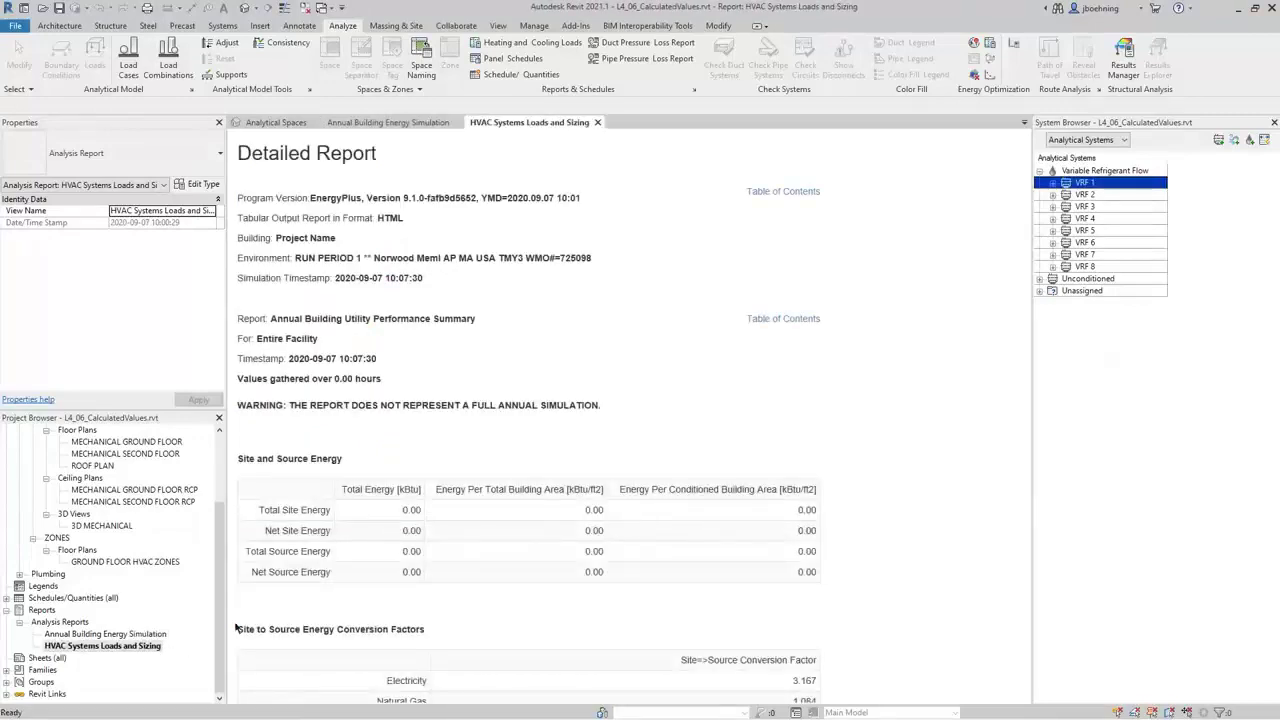
- Examine the annual overview, monthly overview and detailed report sections of the Annual Building Energy Simulation report
left_click(400, 124)
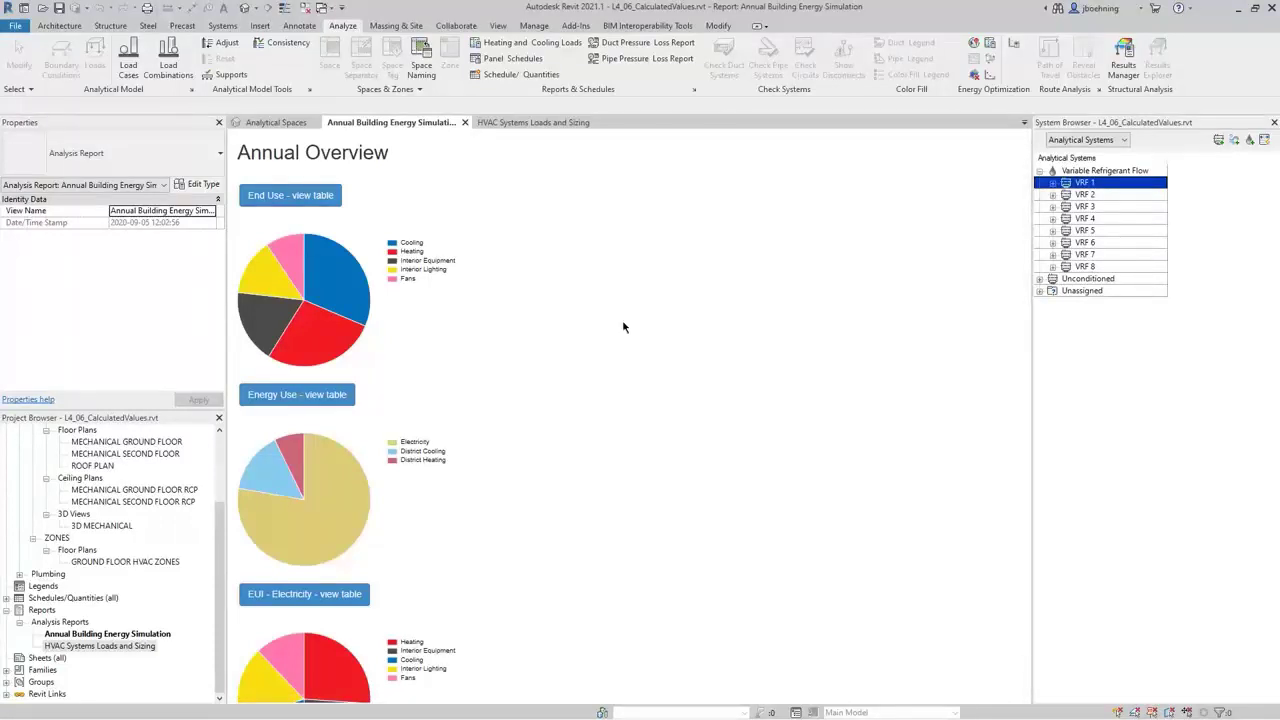
scroll(641, 369, "down", 3)
scroll(641, 369, "down", 6)
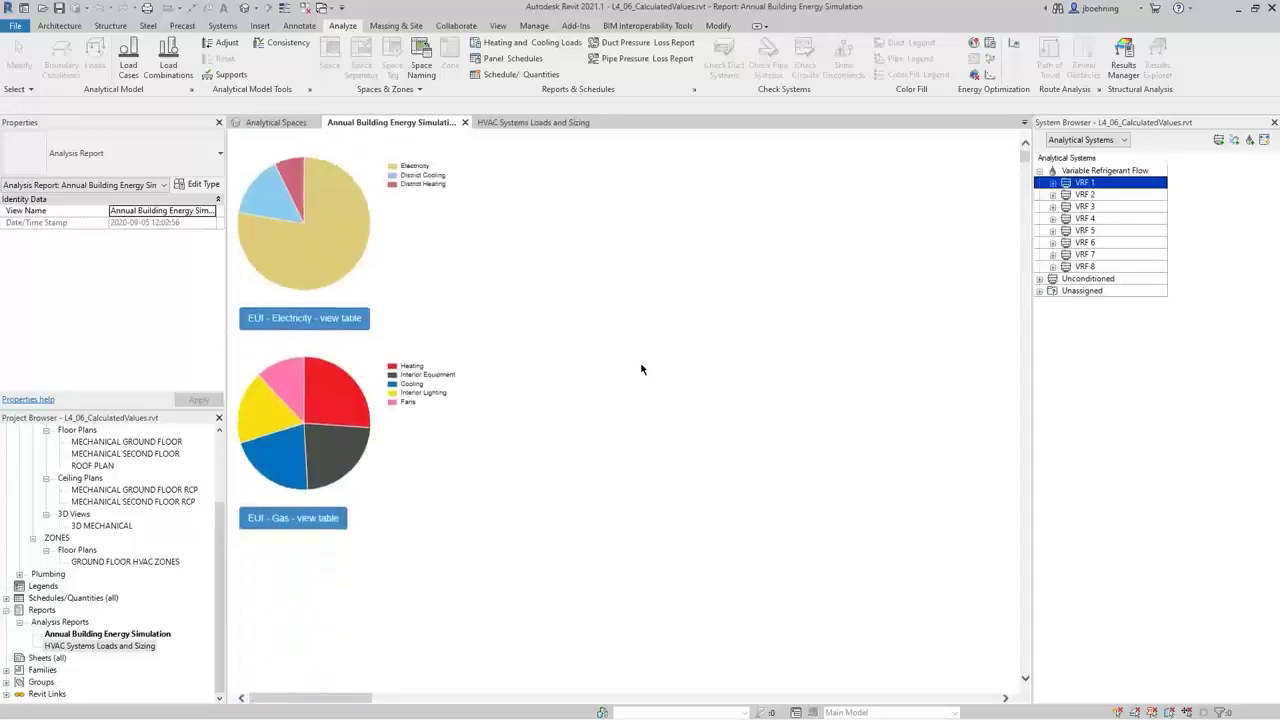
scroll(641, 369, "down", 7)
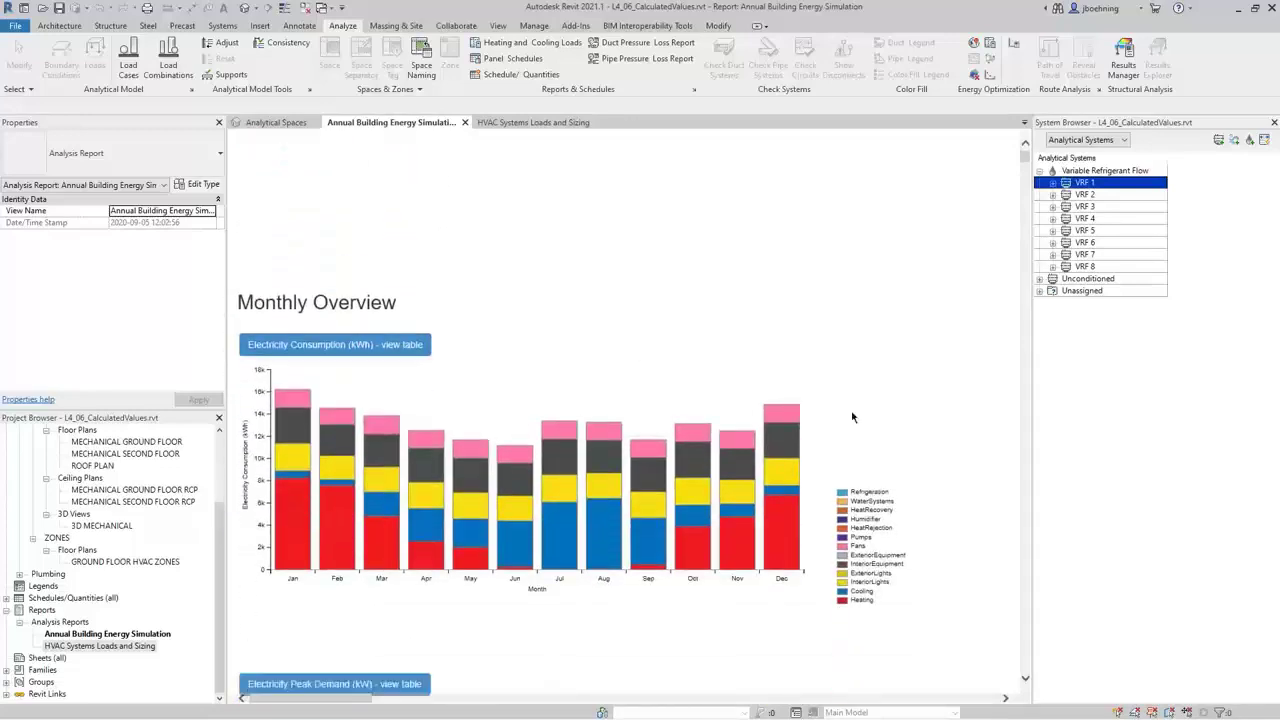
scroll(877, 453, "down", 3)
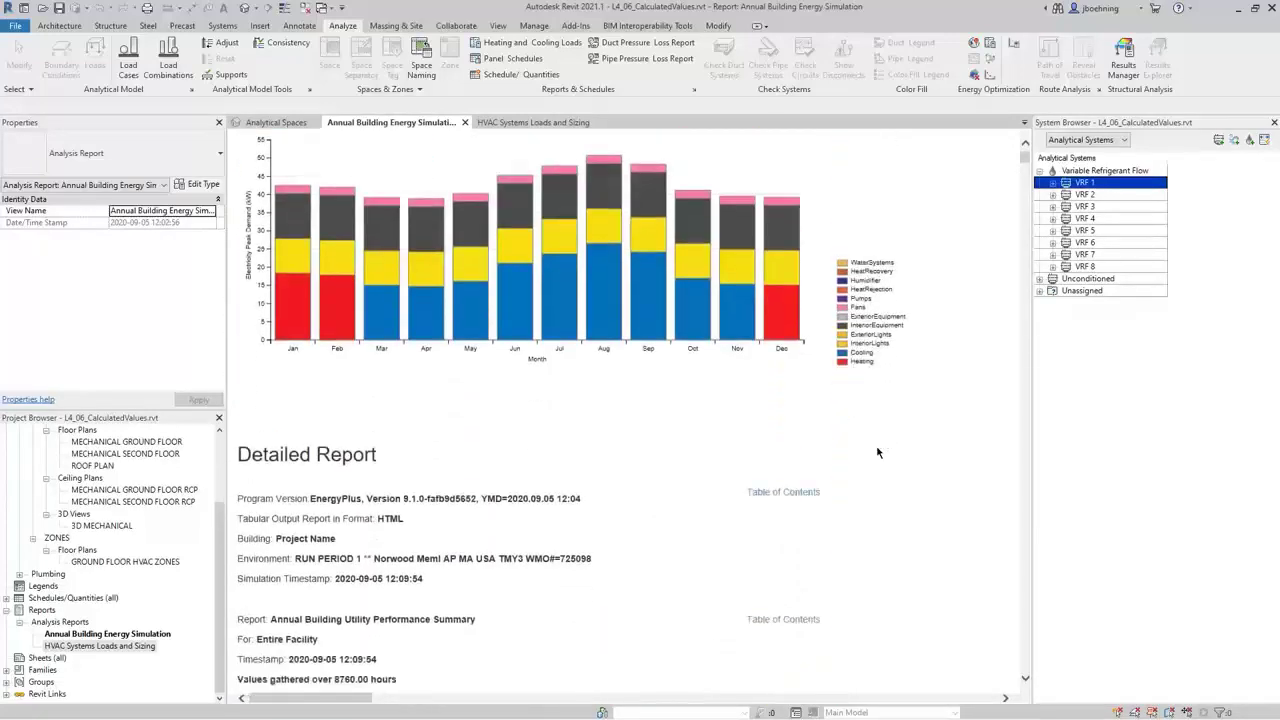
scroll(877, 453, "down", 1)
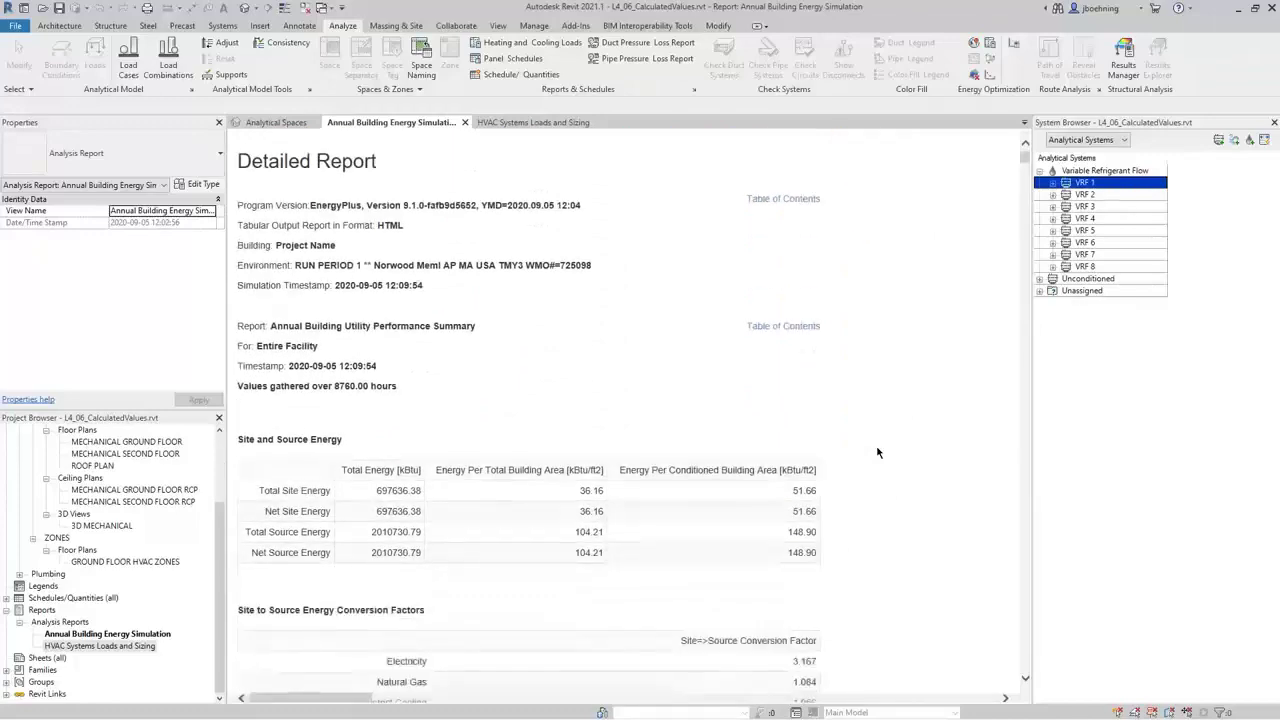
scroll(877, 453, "down", 14)
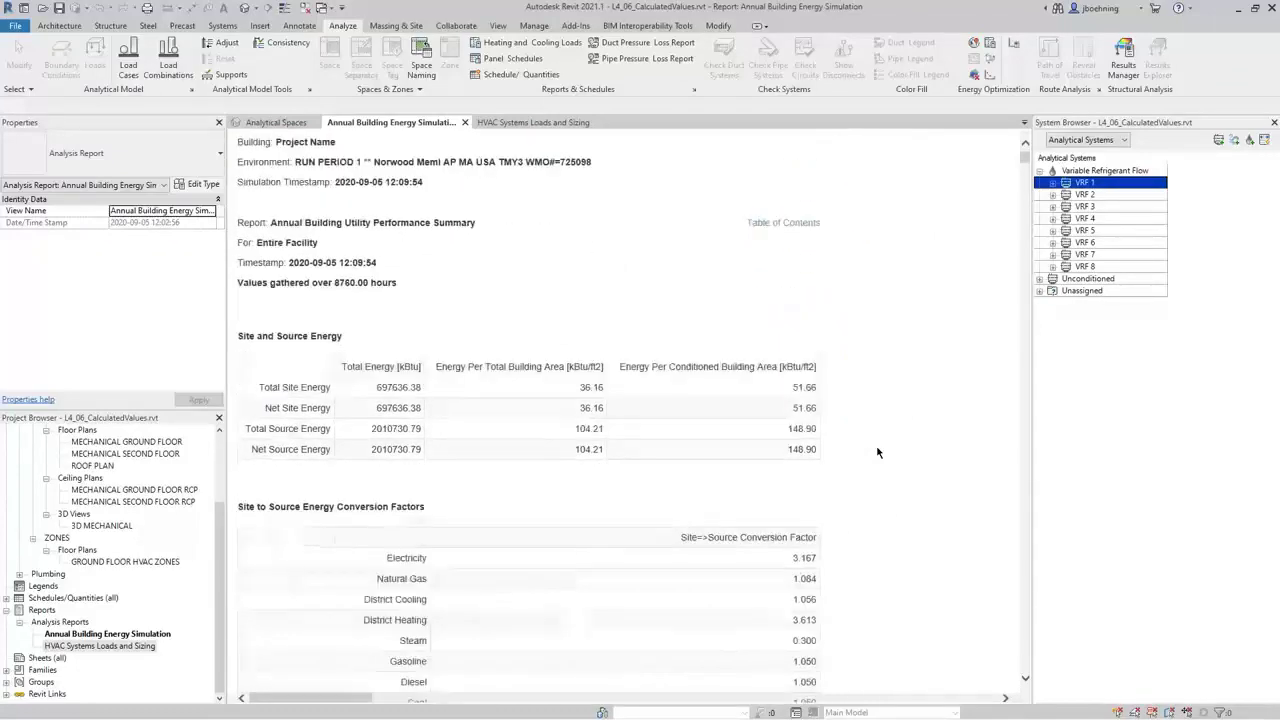
scroll(877, 453, "down", 20)
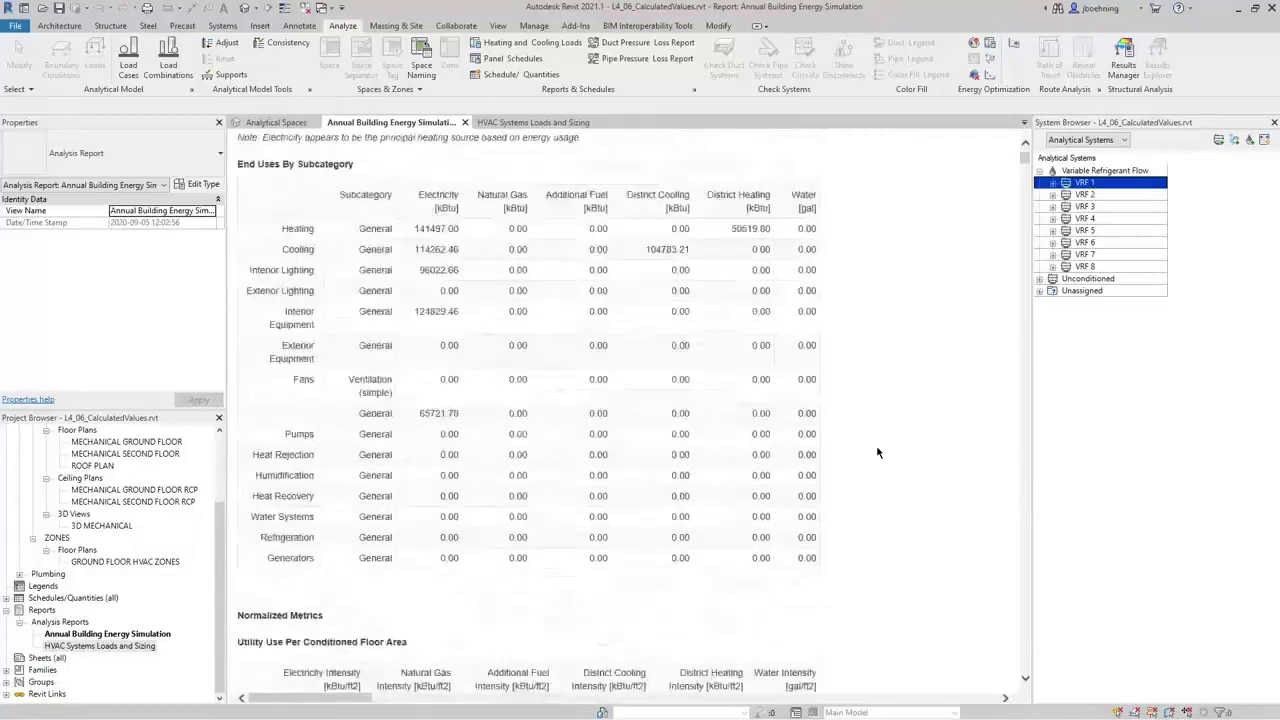
scroll(877, 453, "down", 20)
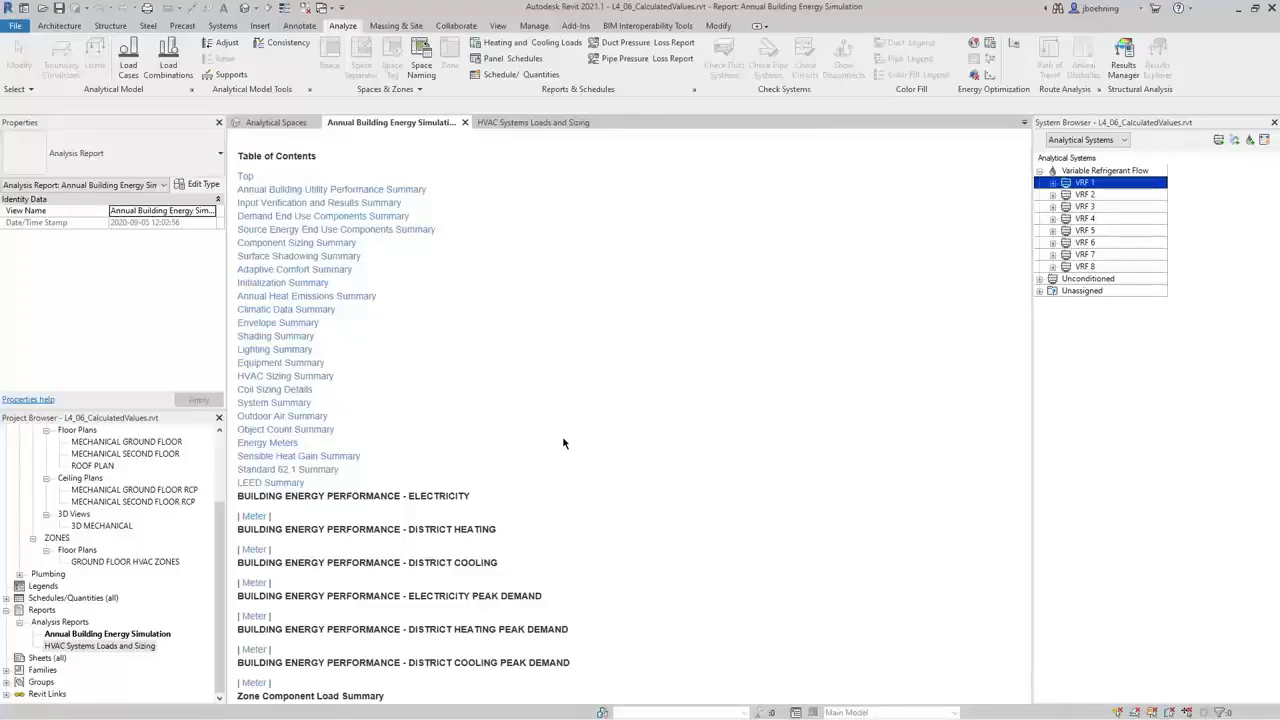
- Examine the detailed report of the HVAC Systems Loads and Sizing analysis, from the utility performance summary through to its table of contents
left_click(536, 128)
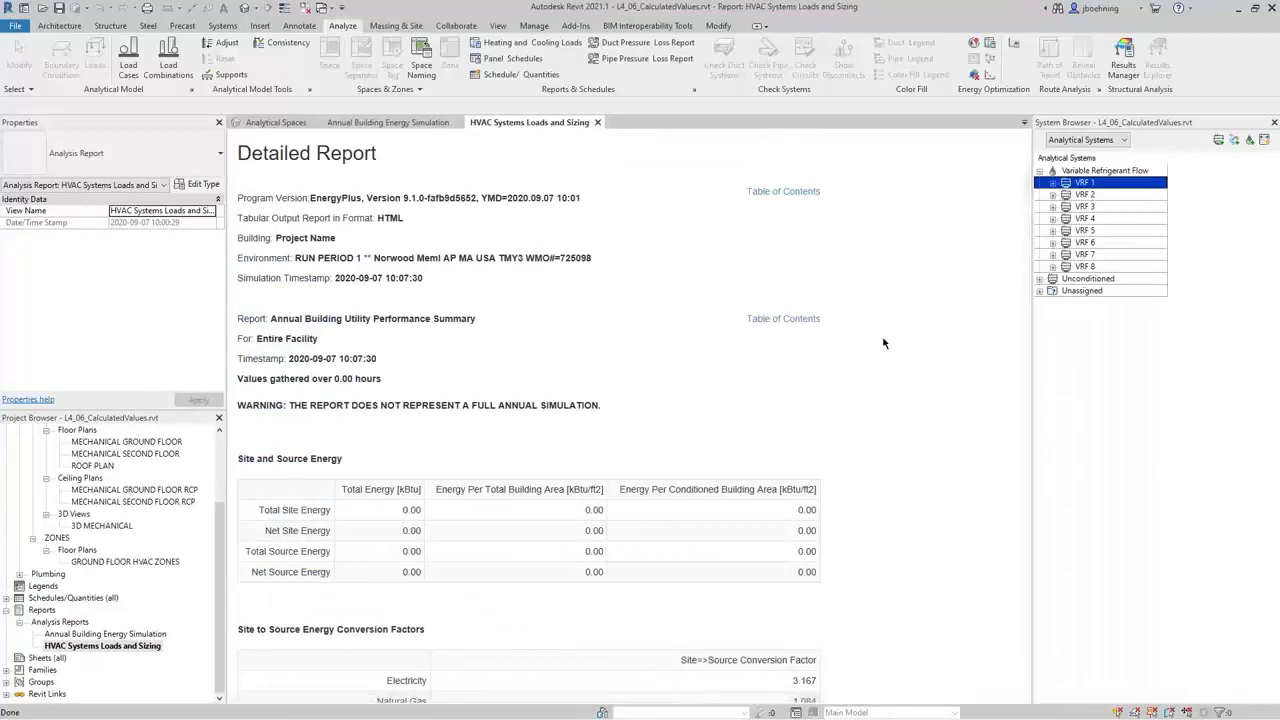
scroll(894, 366, "down", 2)
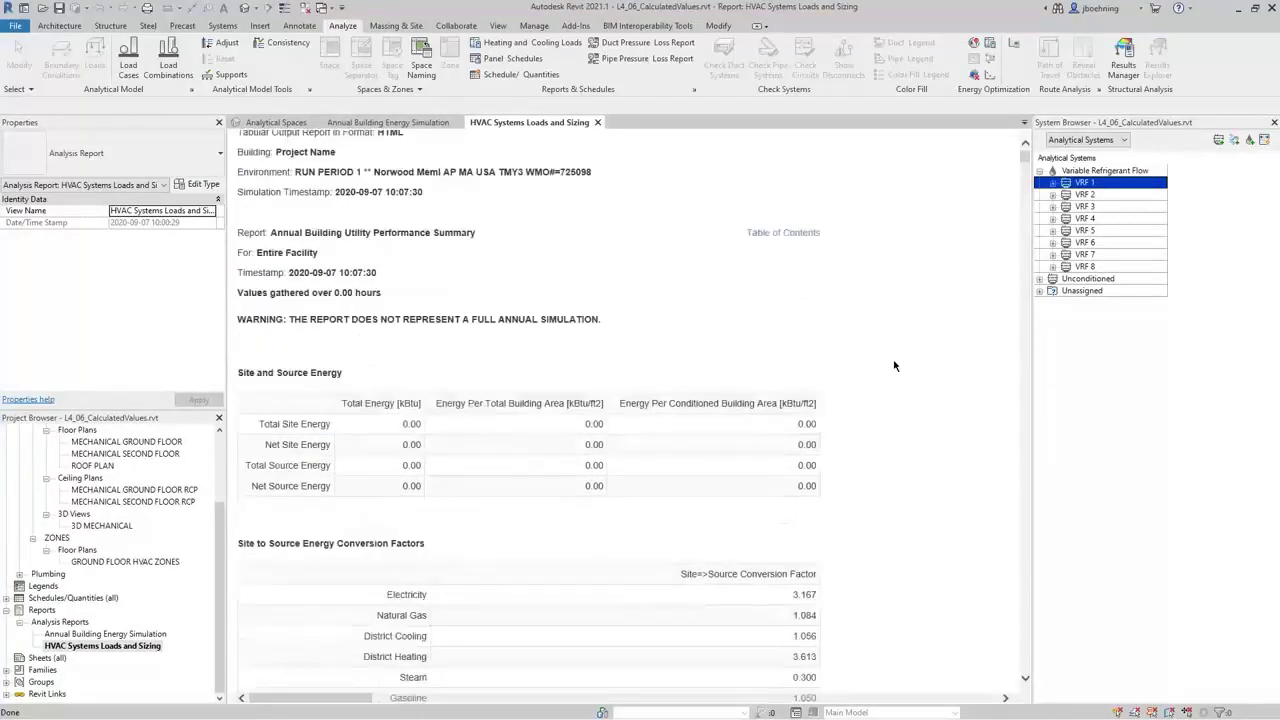
scroll(894, 366, "down", 4)
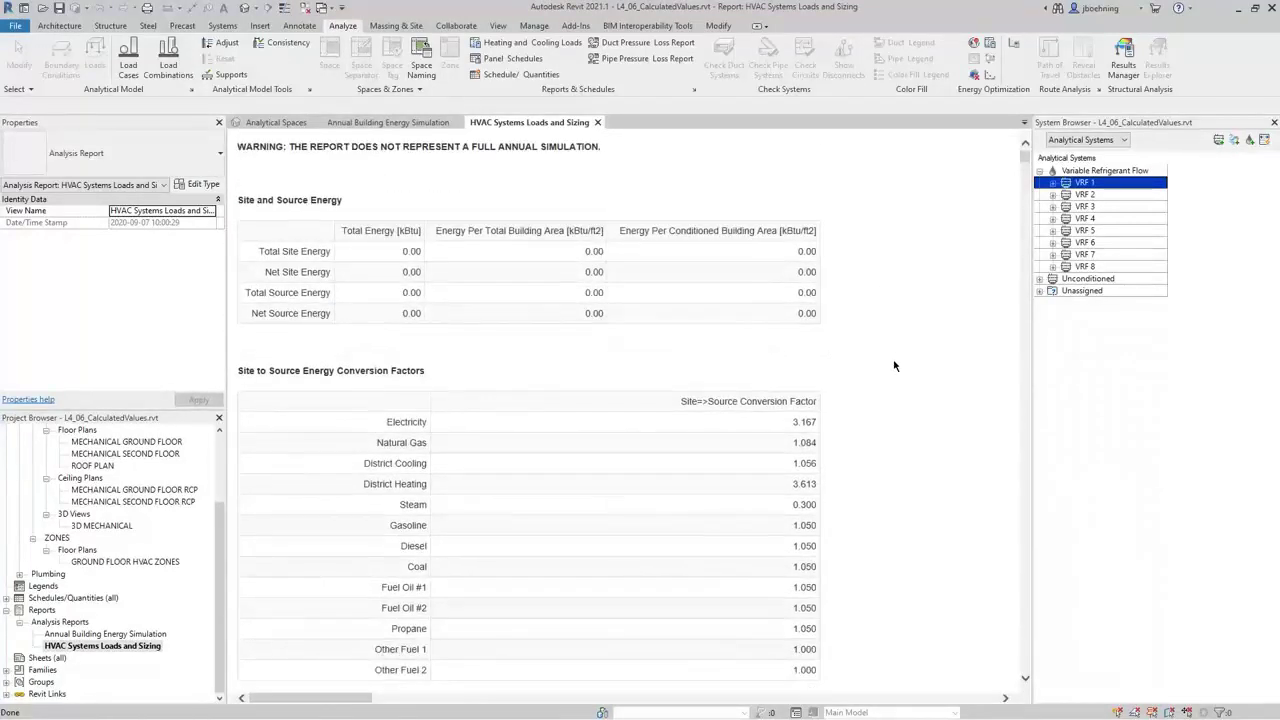
scroll(894, 366, "up", 6)
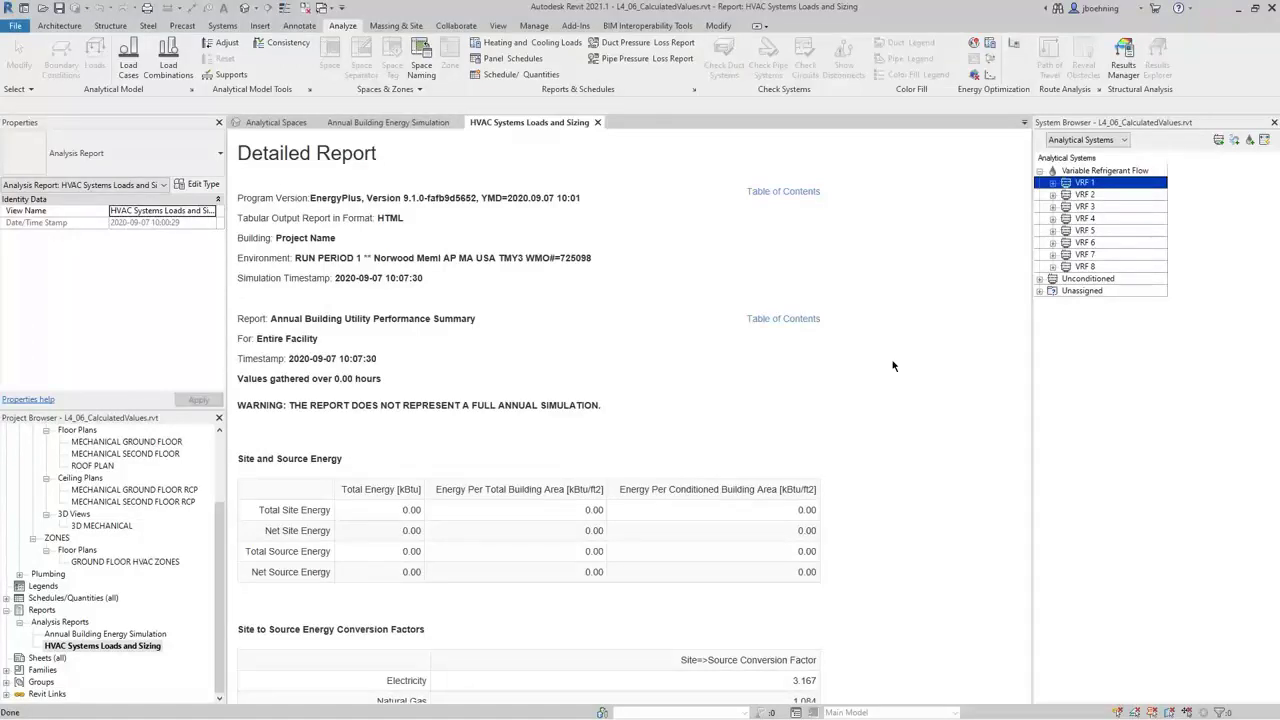
scroll(893, 366, "down", 3)
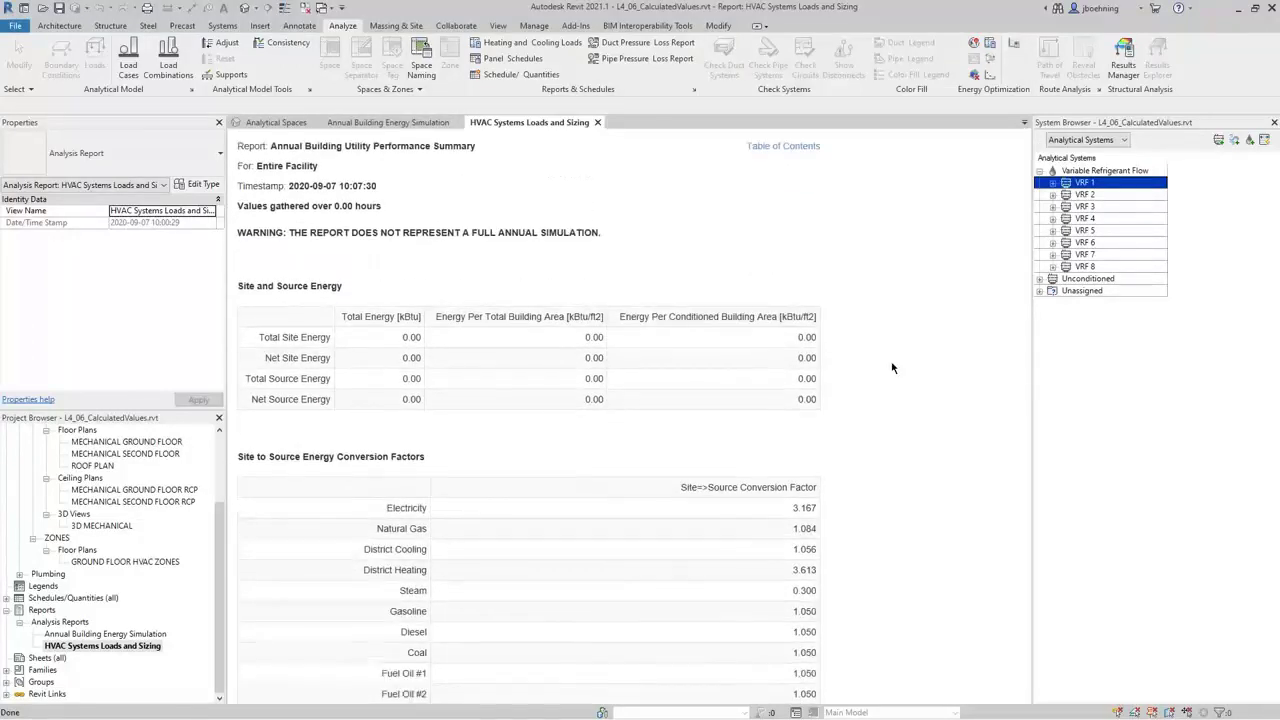
scroll(893, 368, "down", 10)
scroll(893, 368, "down", 15)
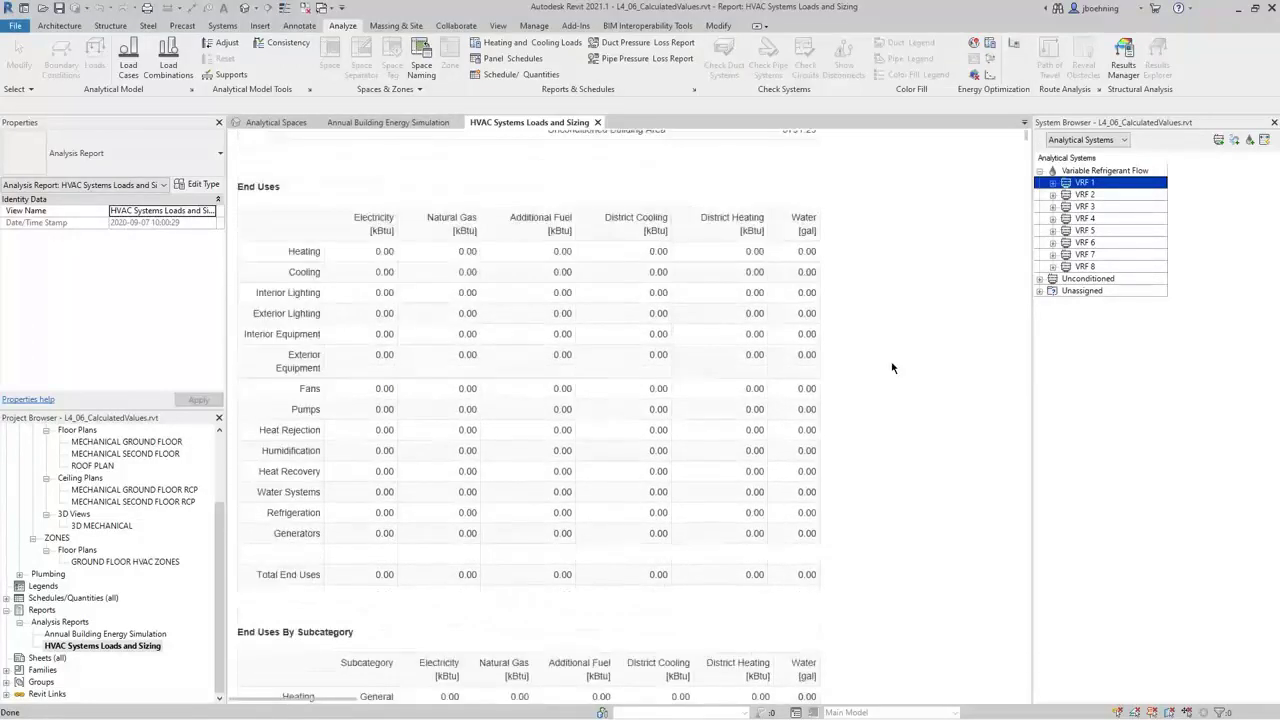
scroll(890, 368, "down", 15)
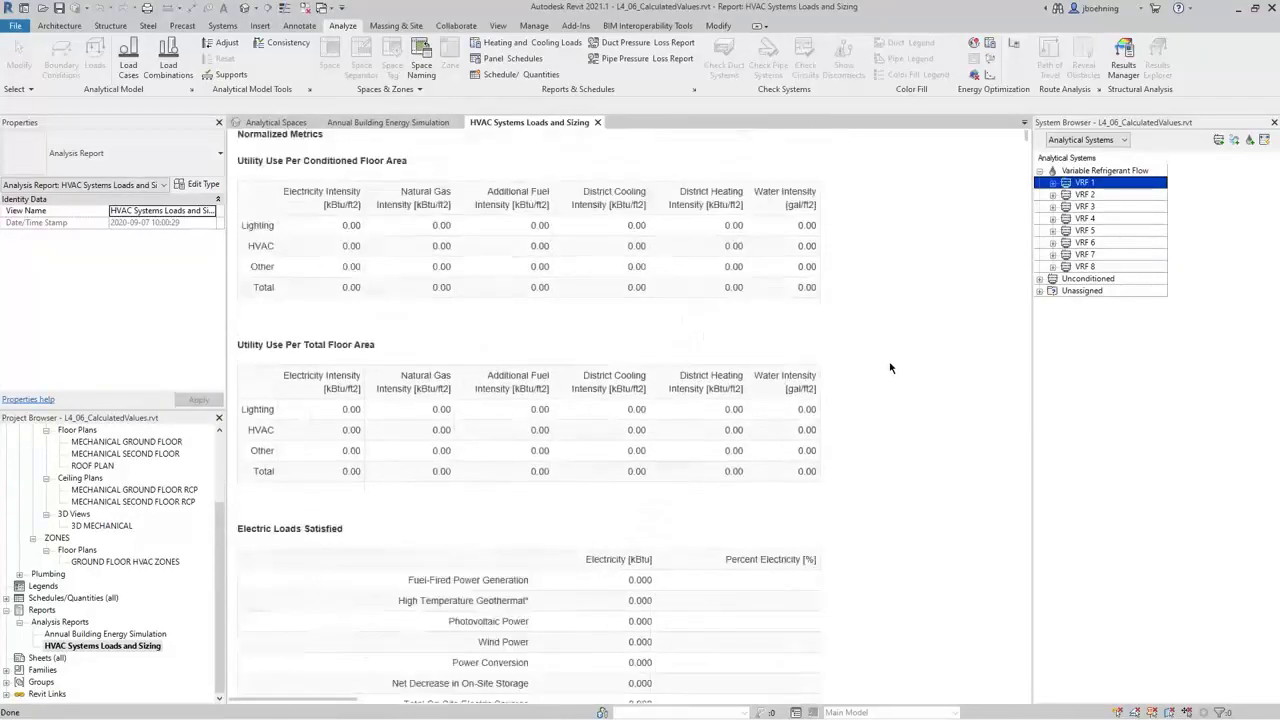
scroll(890, 368, "down", 12)
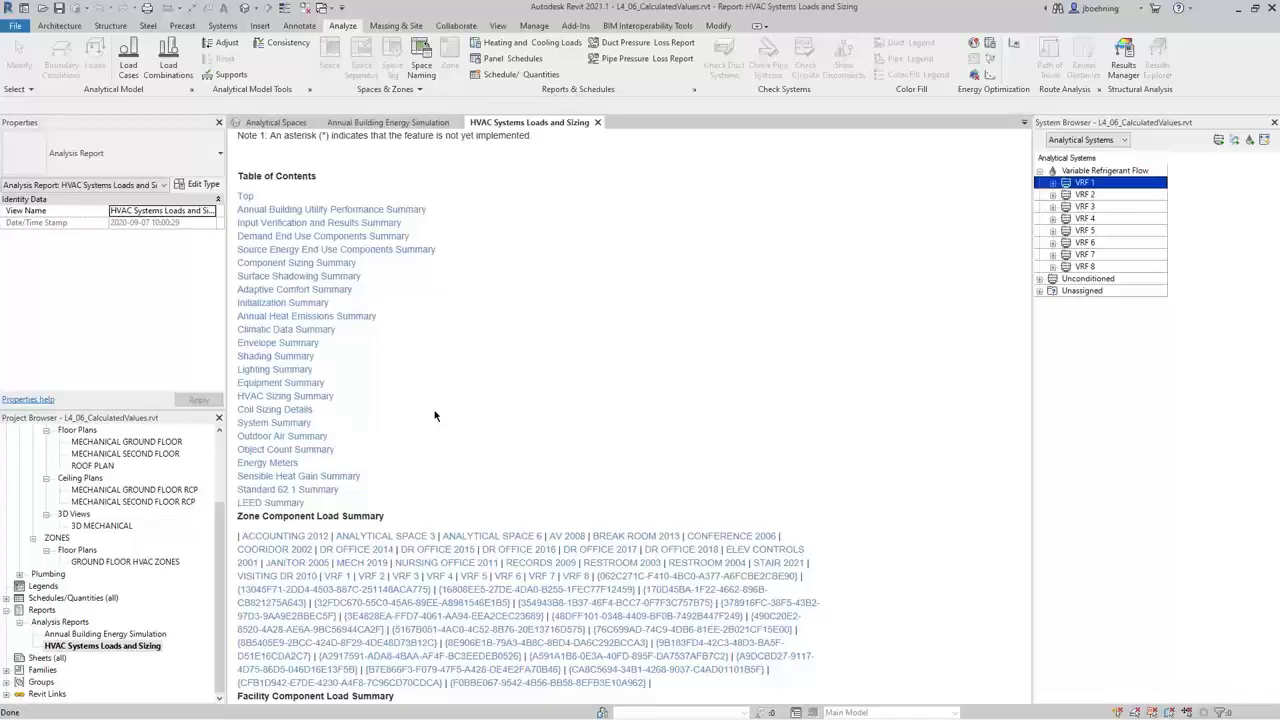
- Examine the HVAC Sizing Summary, covering the zone sensible cooling and heating loads for each analytical space and VRF system
left_click(293, 399)
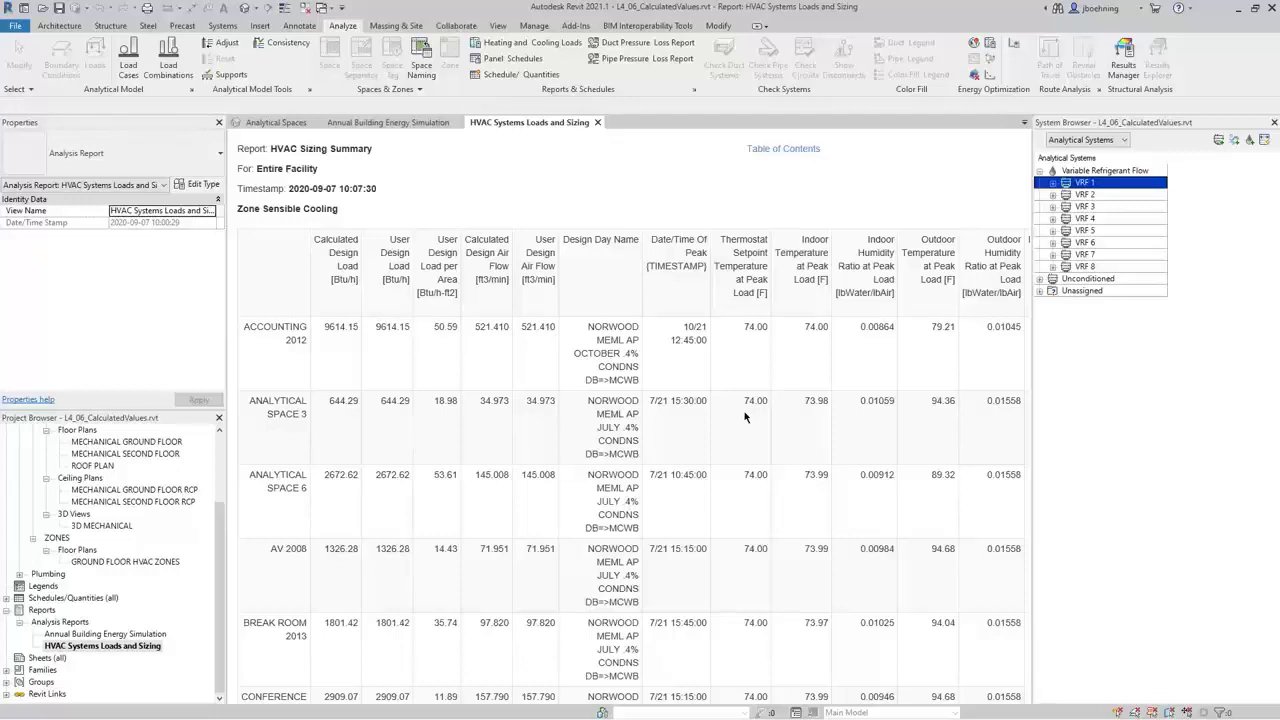
scroll(745, 424, "down", 5)
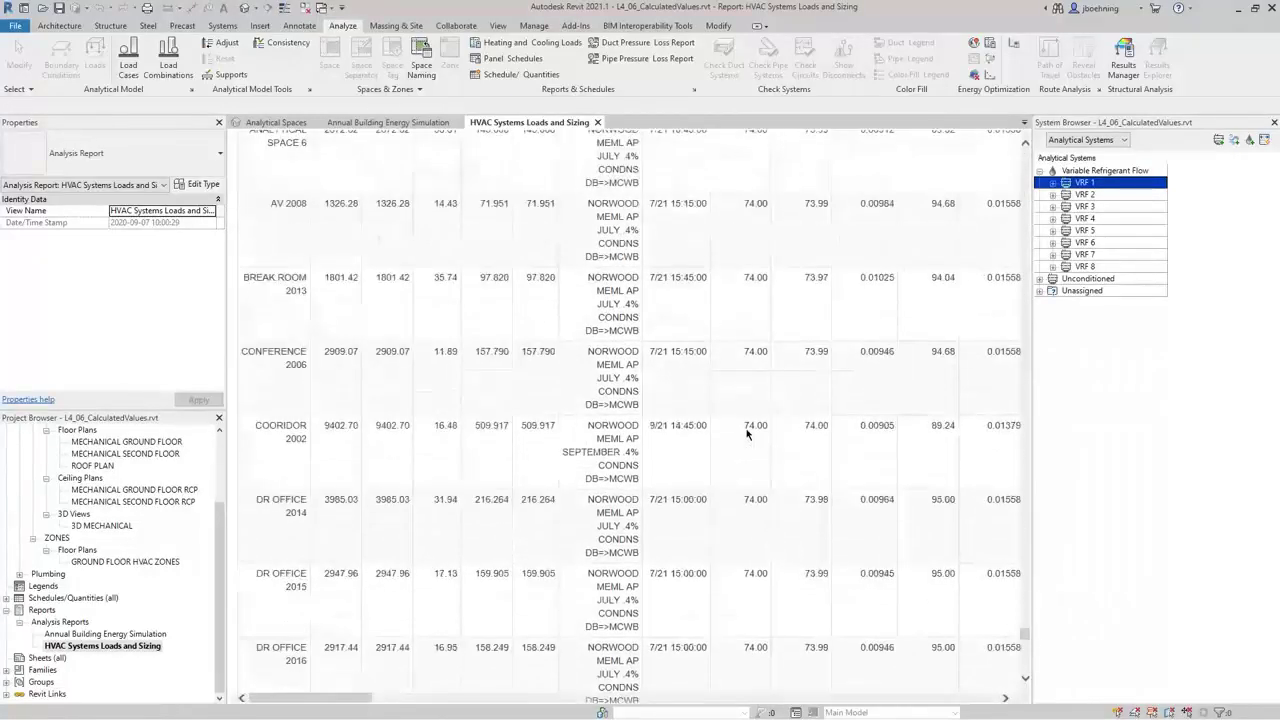
scroll(746, 432, "down", 13)
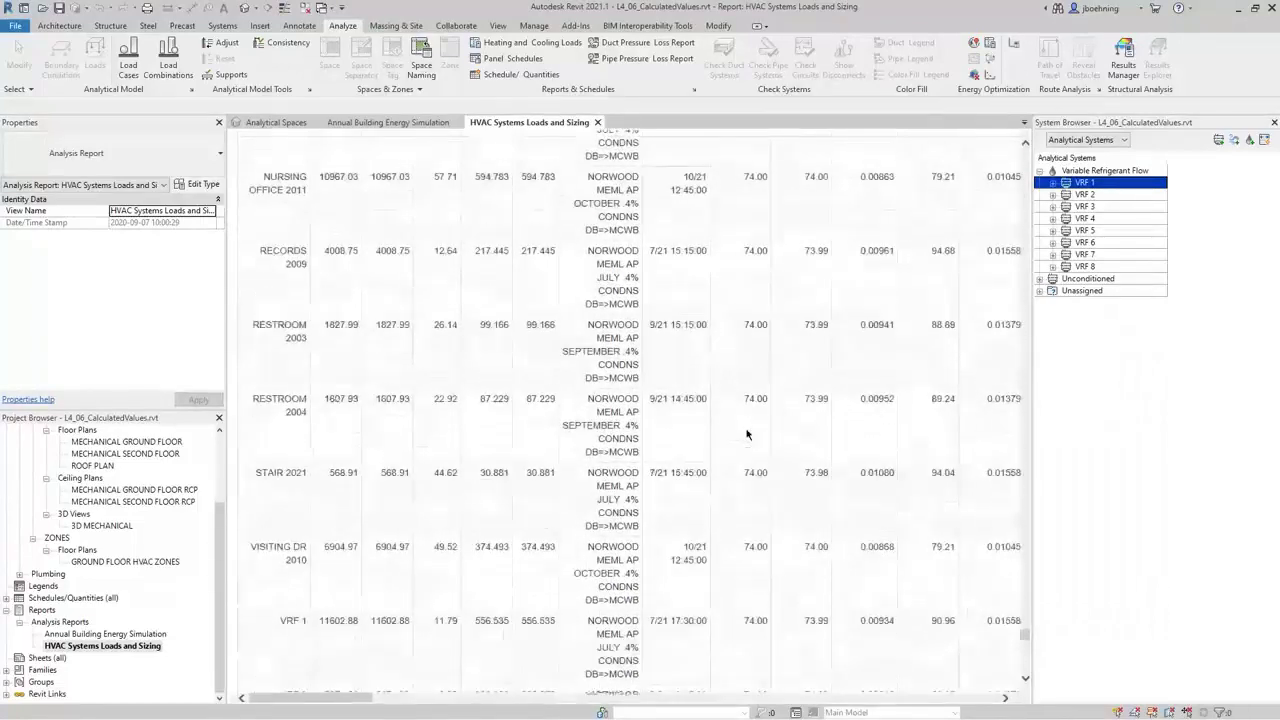
scroll(746, 434, "down", 12)
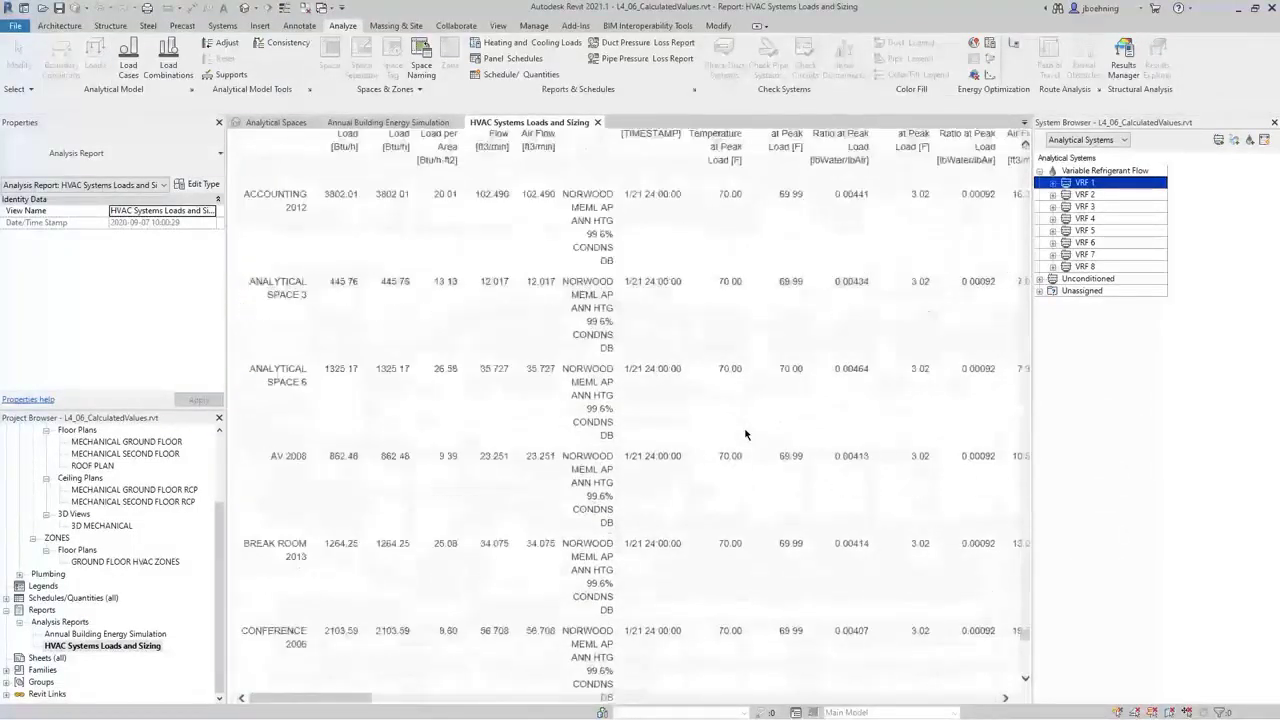
scroll(745, 434, "down", 12)
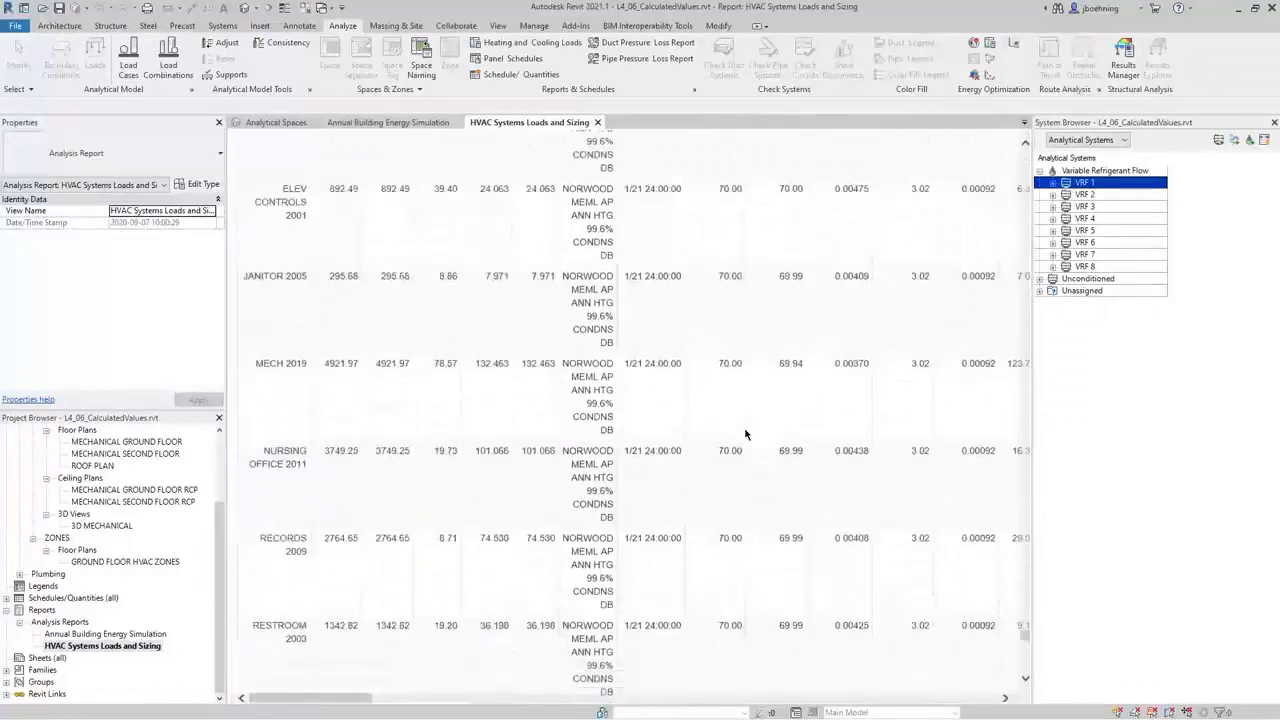
scroll(745, 434, "down", 12)
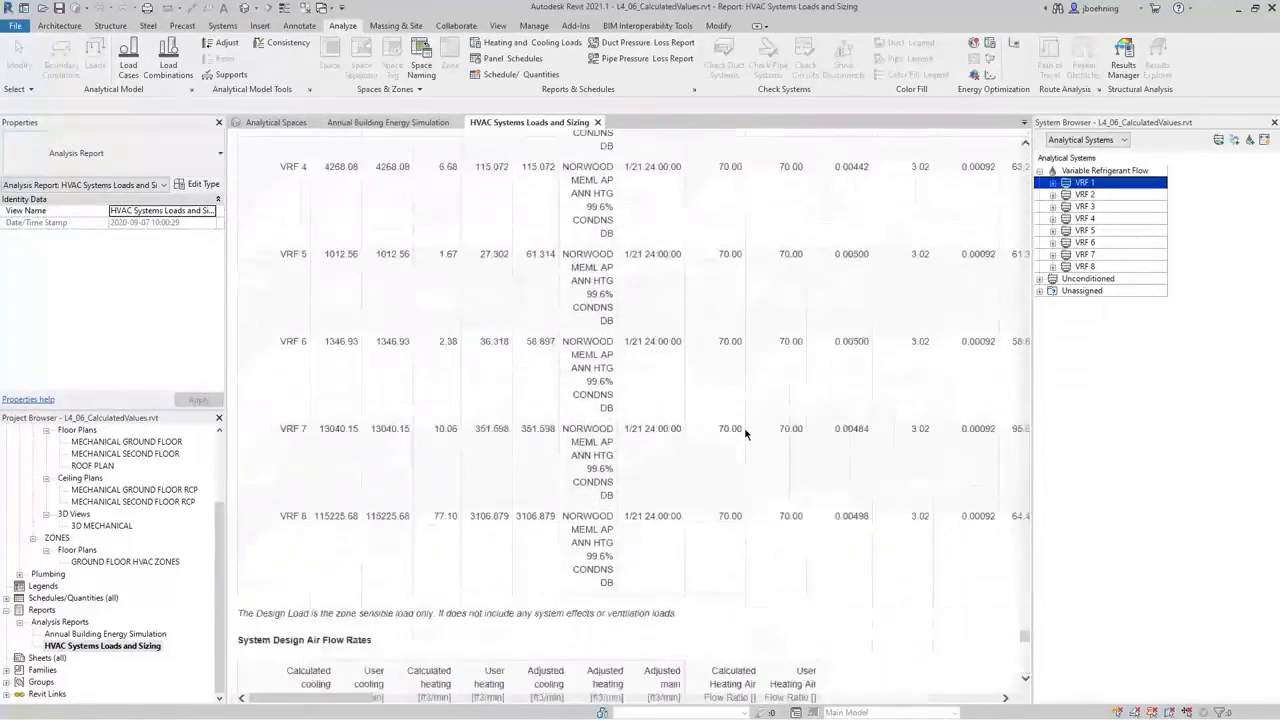
scroll(745, 434, "down", 3)
scroll(745, 434, "up", 4)
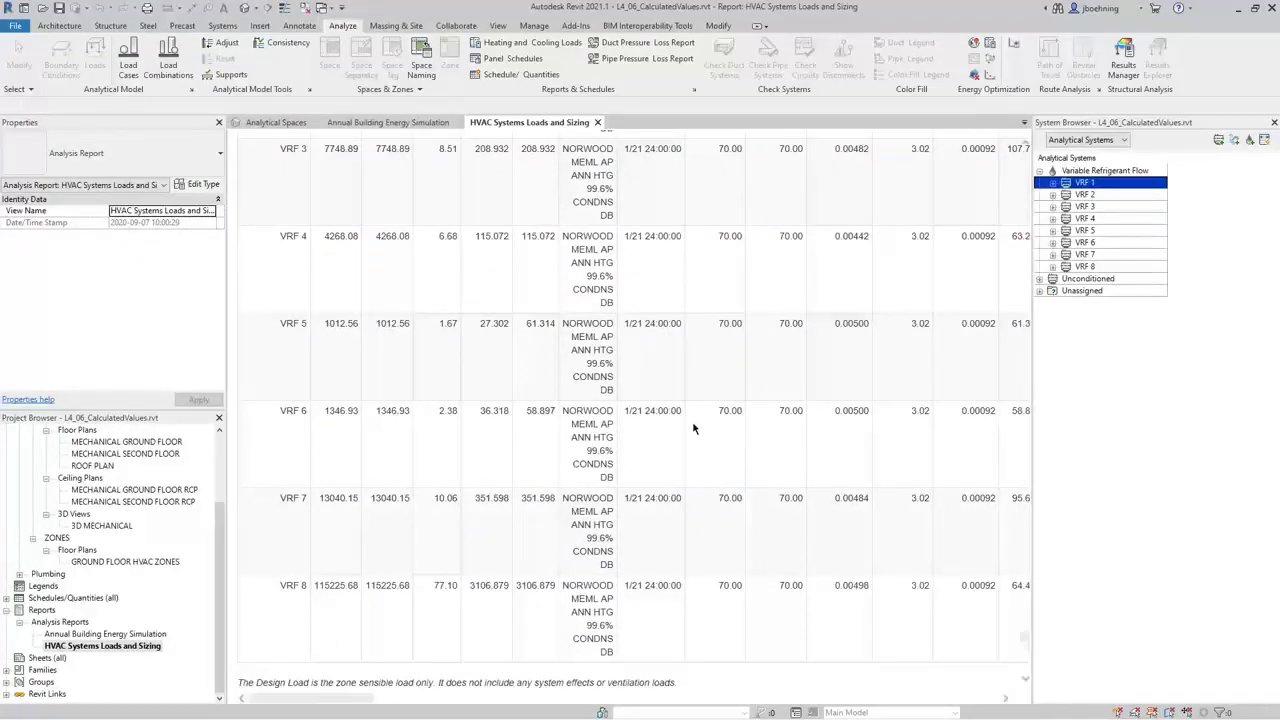
- Select the PHARMACY 1502 analytical space in the Analytical Spaces 3D view and review its airflow and energy analysis properties
left_click(277, 125)
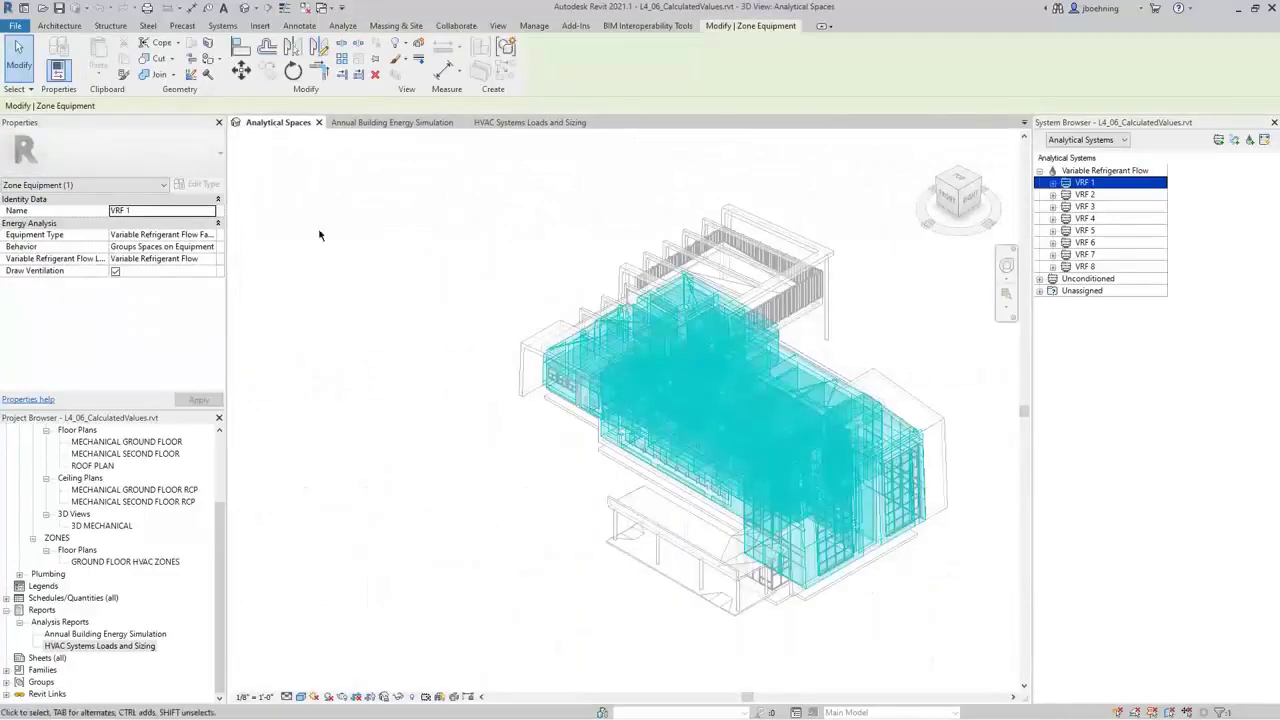
left_click(466, 446)
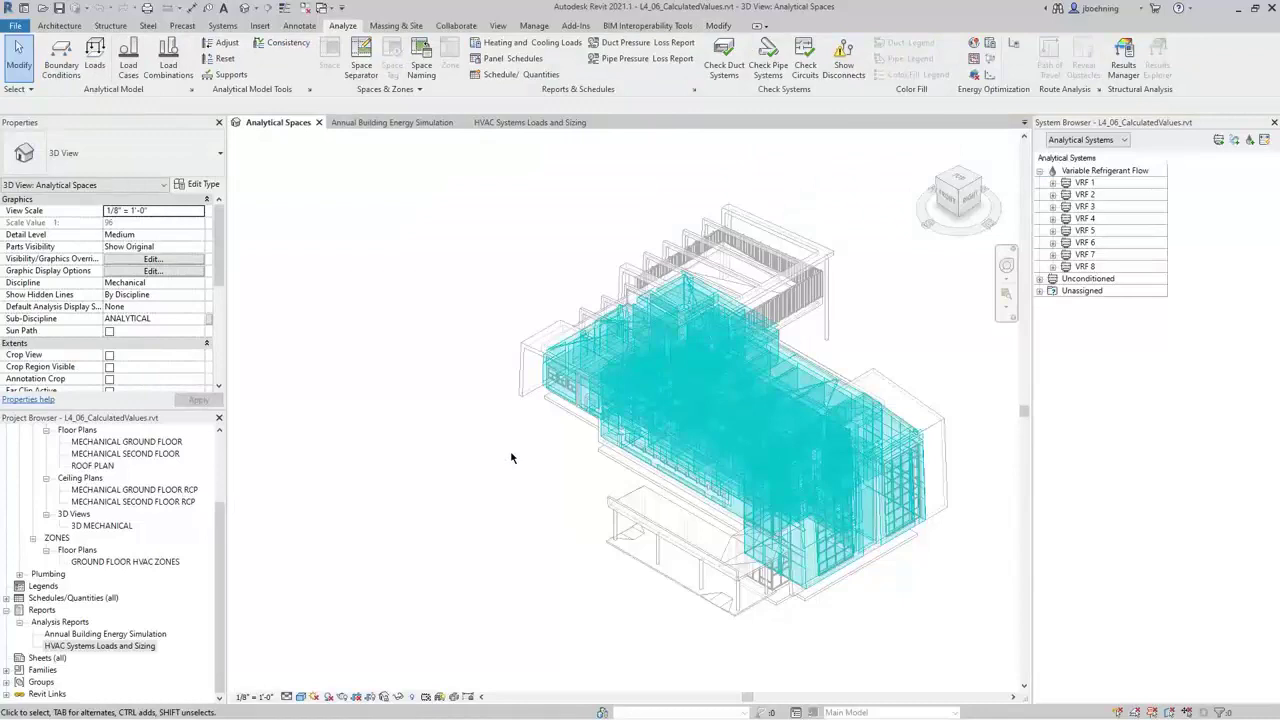
left_click(563, 401)
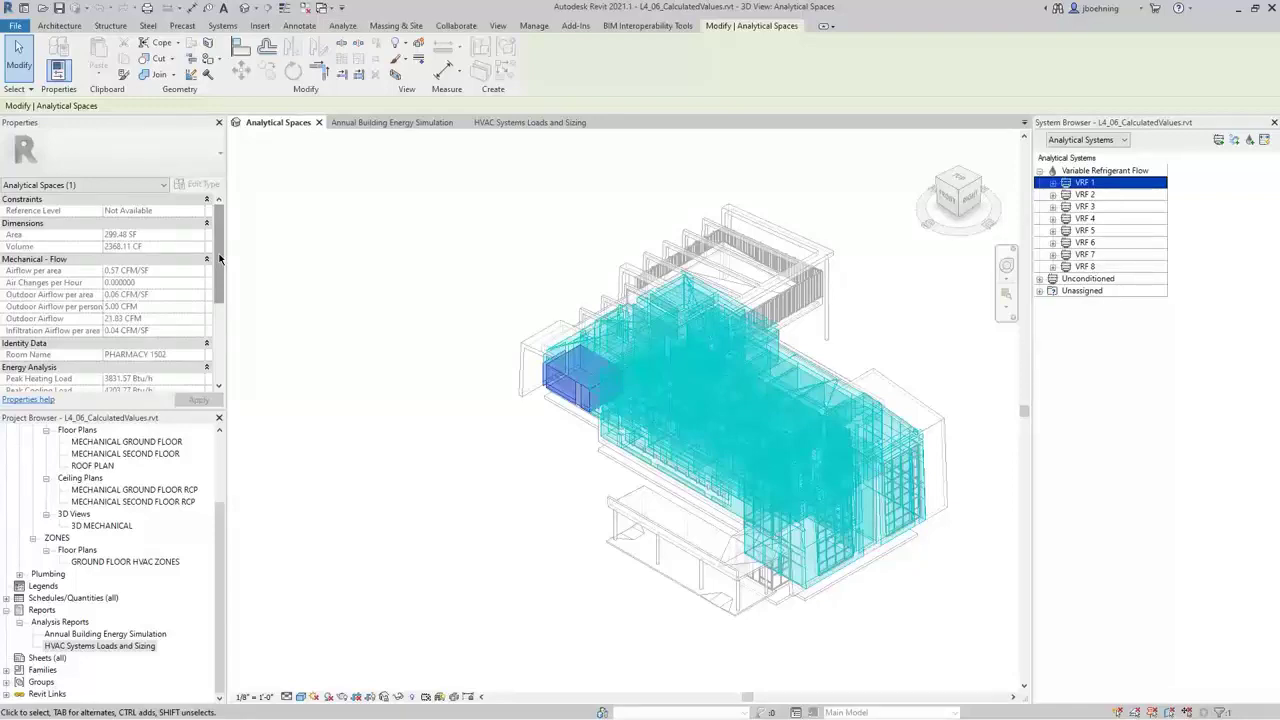
left_click_drag(220, 259, 218, 340)
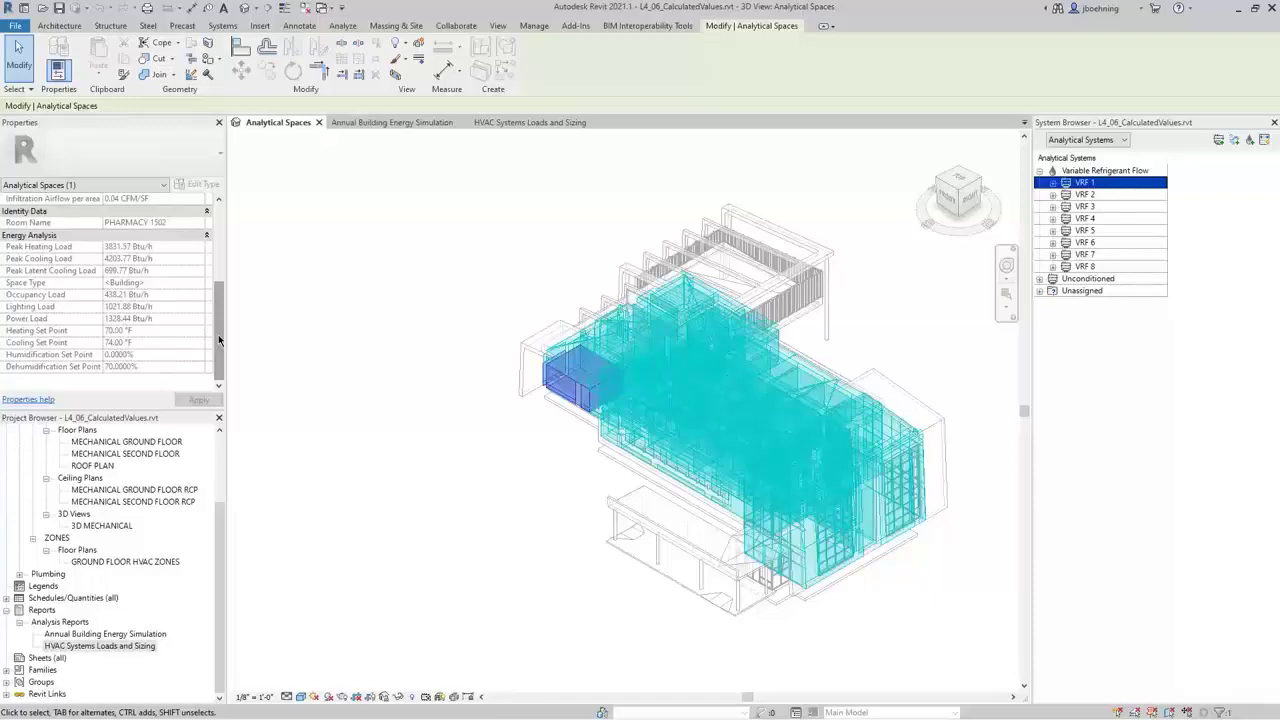
left_click_drag(218, 340, 216, 259)
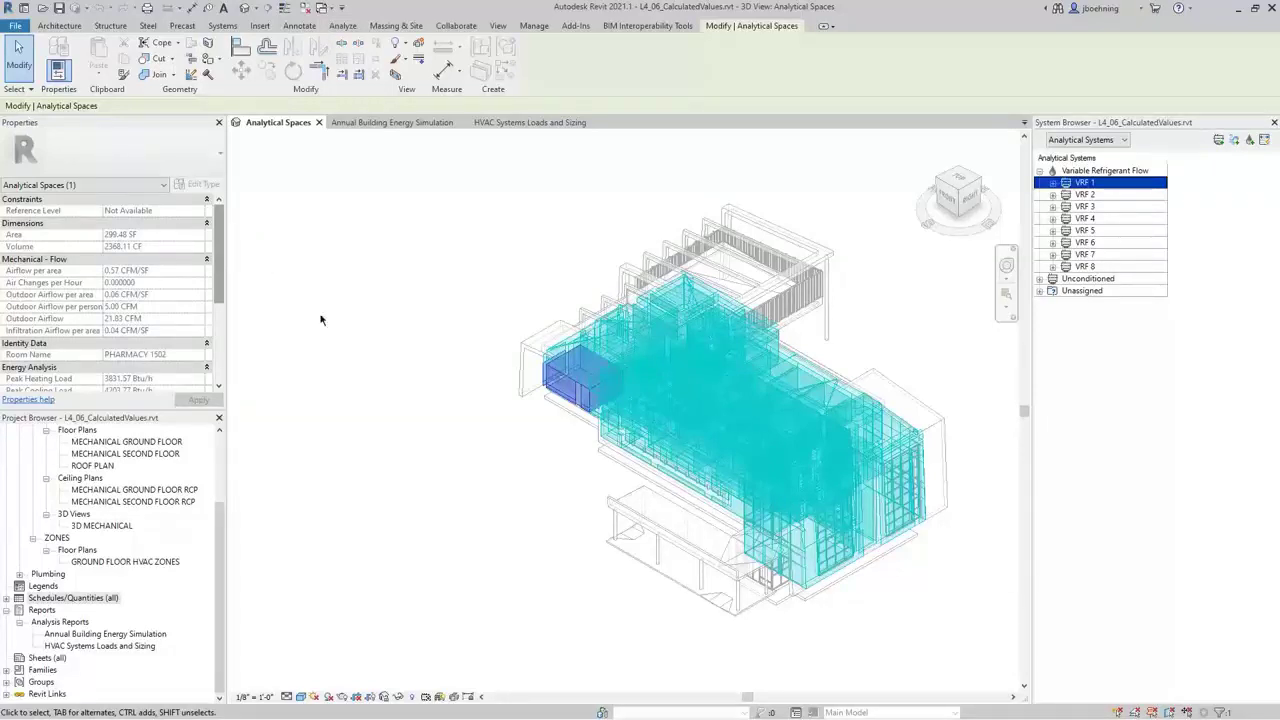
- Open the Analytical Spaces schedule and place Room Name first in its scheduled fields
left_click(6, 599)
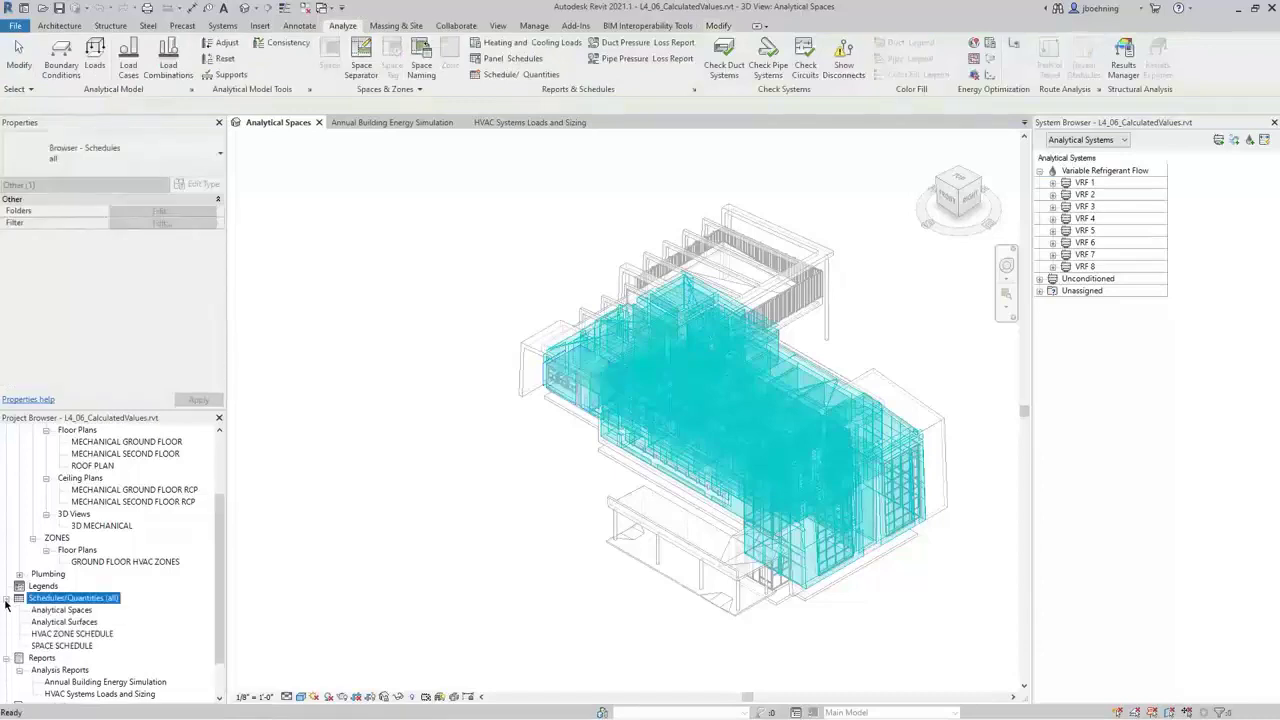
left_click(62, 611)
double_click(62, 611)
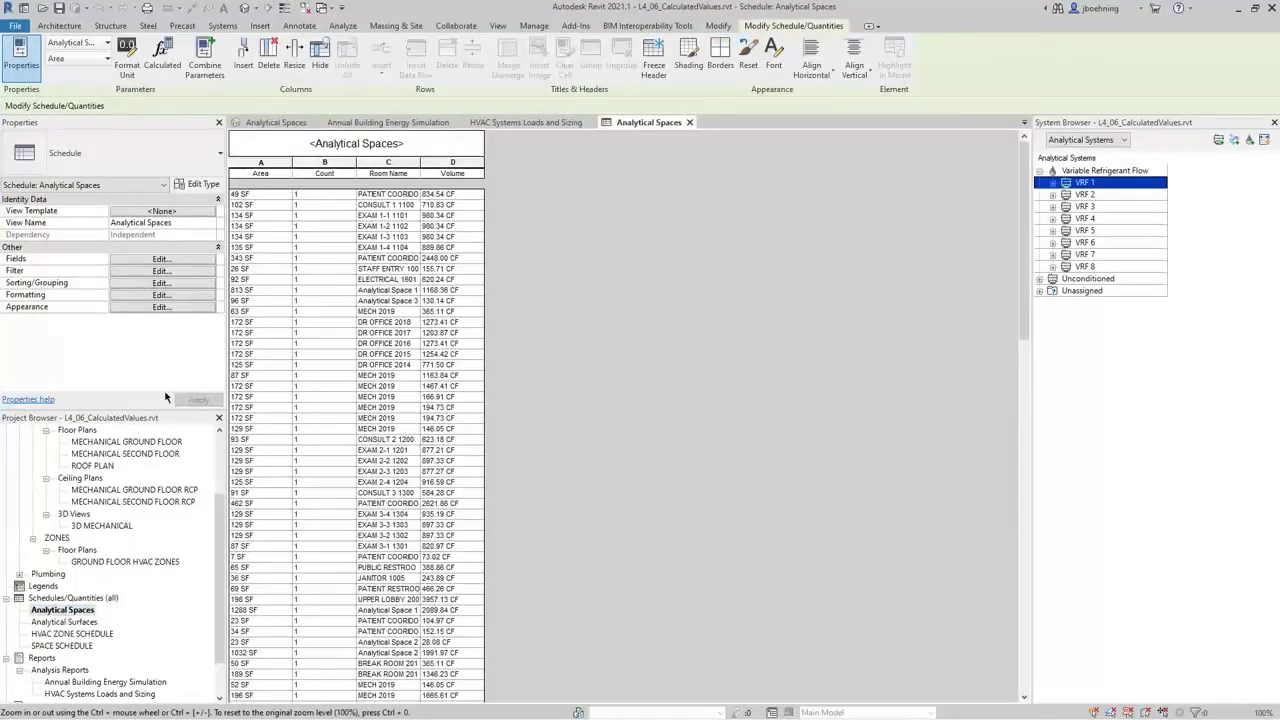
left_click(162, 259)
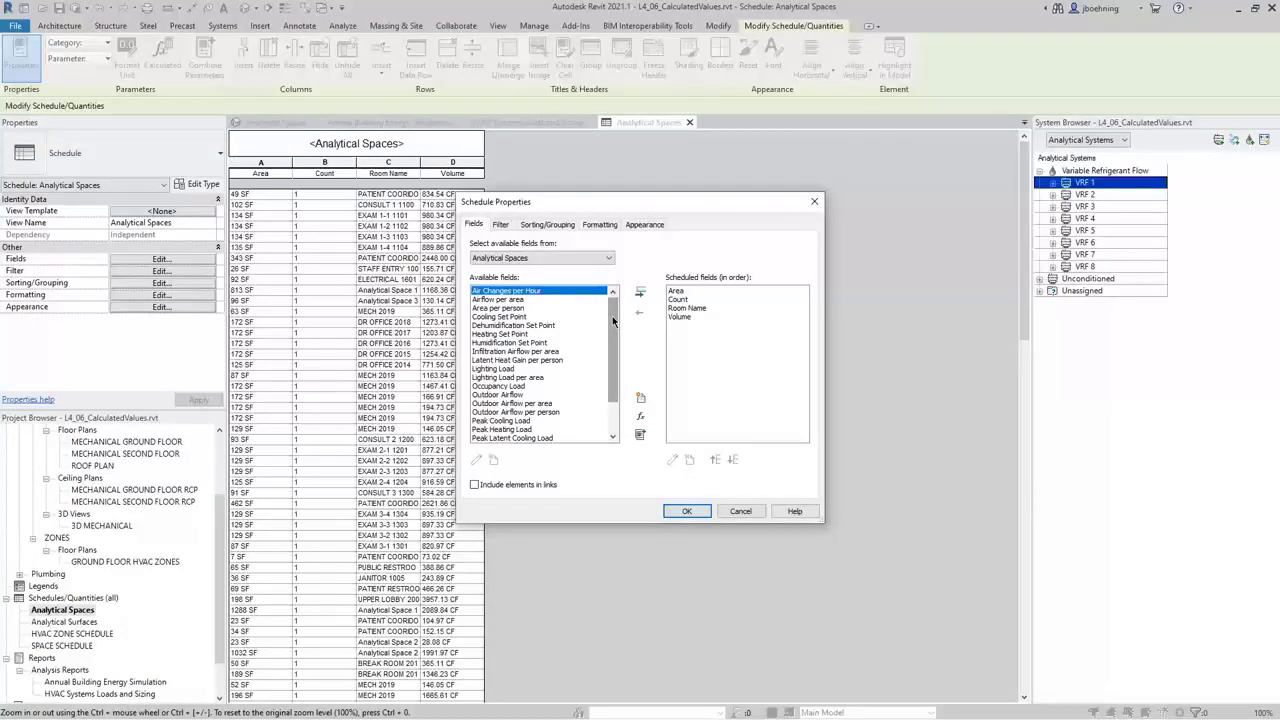
left_click(687, 308)
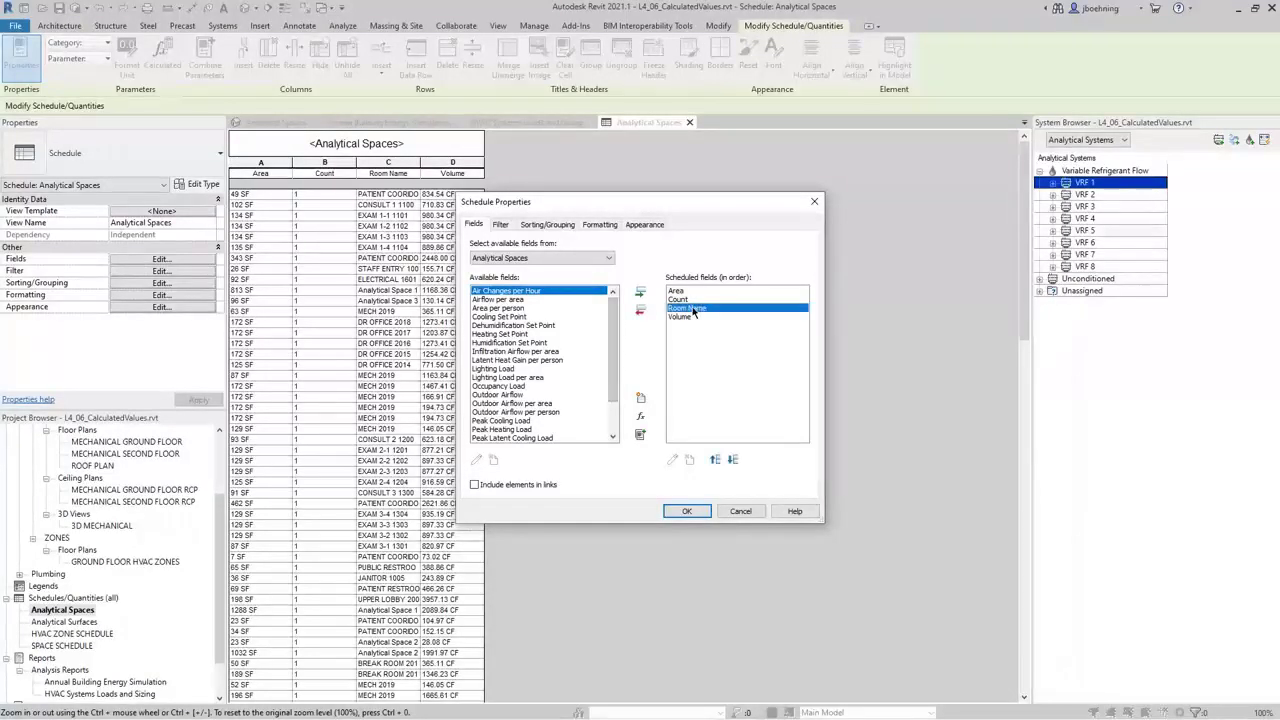
left_click(716, 460)
left_click(716, 460)
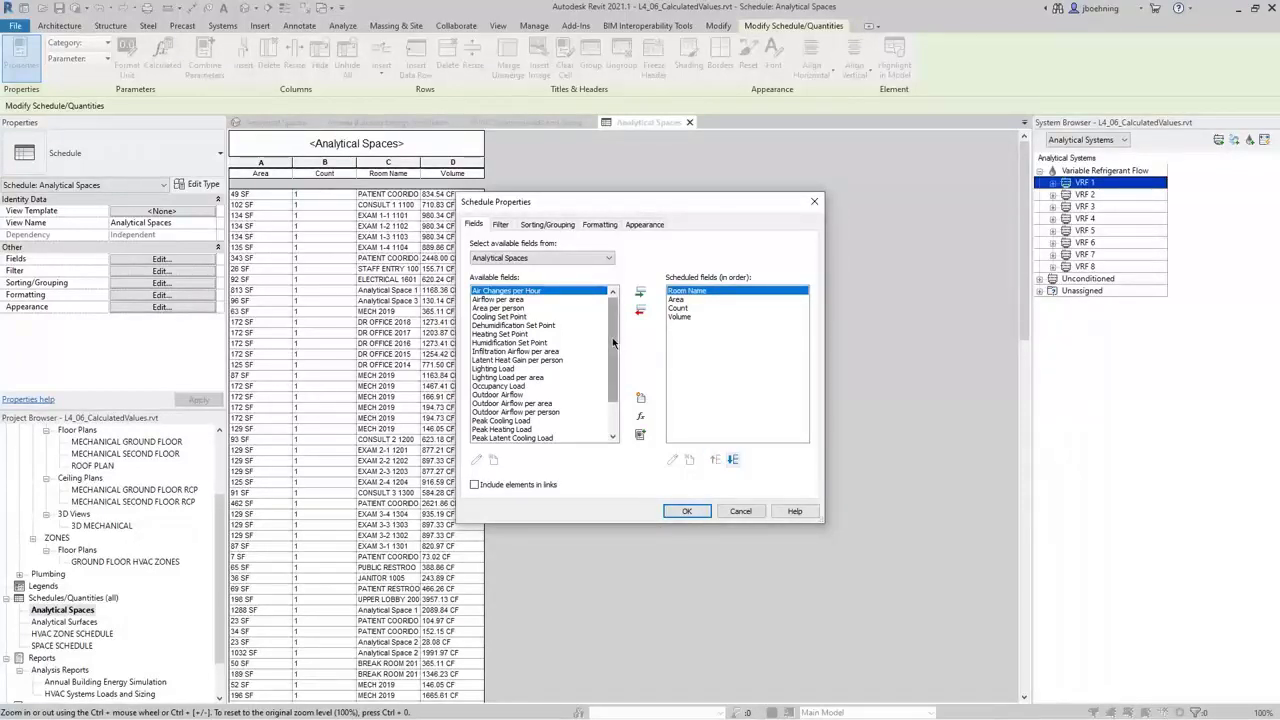
- Add Airflow per area, Peak Cooling Load and Peak Heating Load after Room Name, and widen the Room Name and Peak Cooling Load columns
left_click(518, 300)
left_click(640, 292)
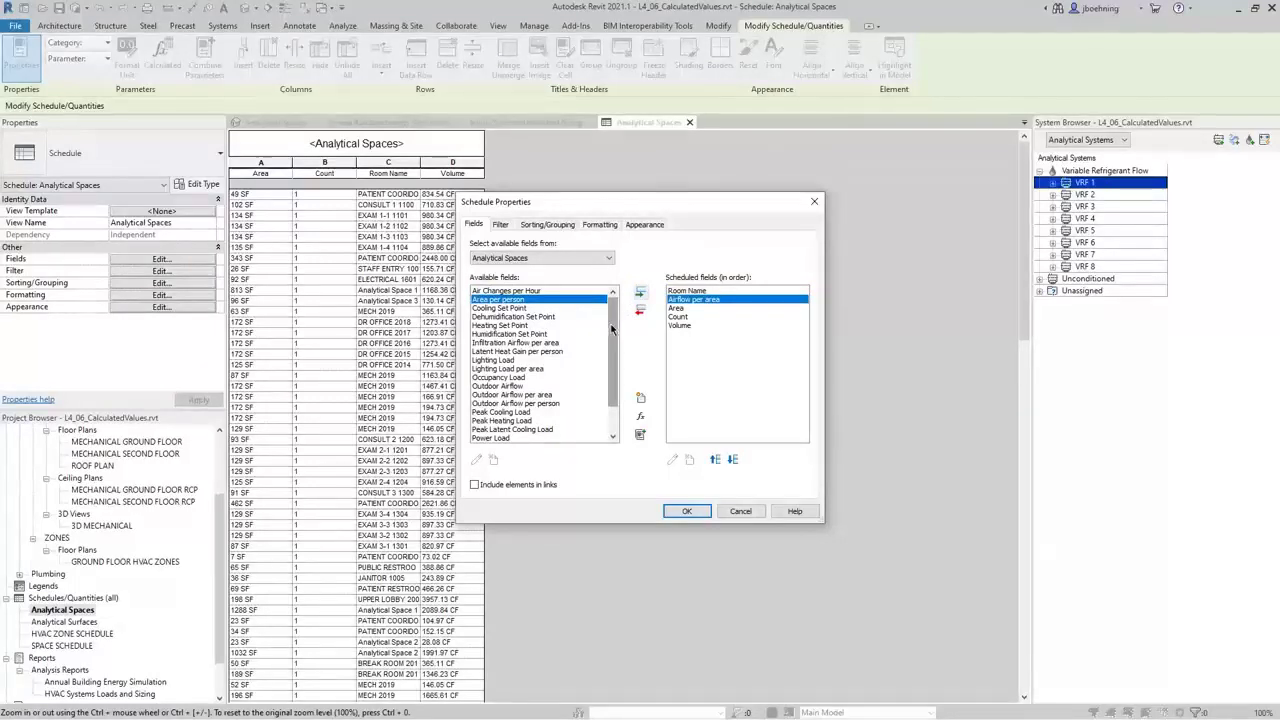
left_click_drag(610, 327, 566, 376)
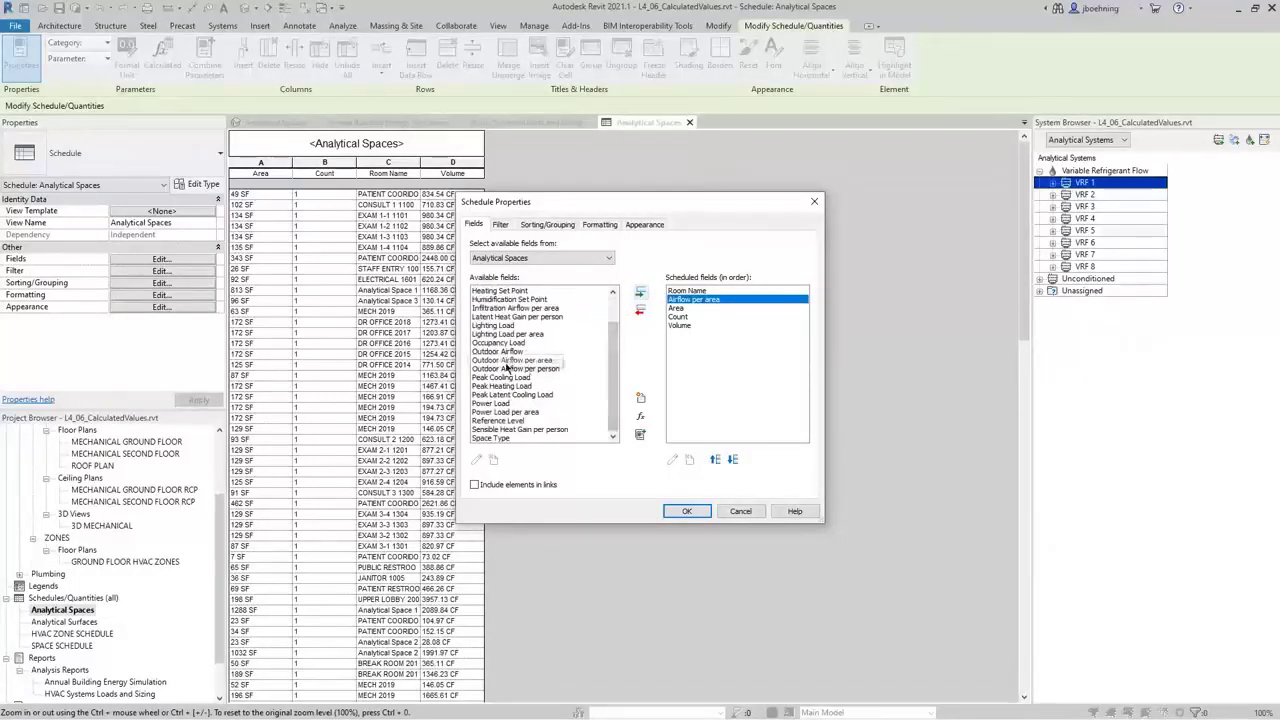
double_click(509, 379)
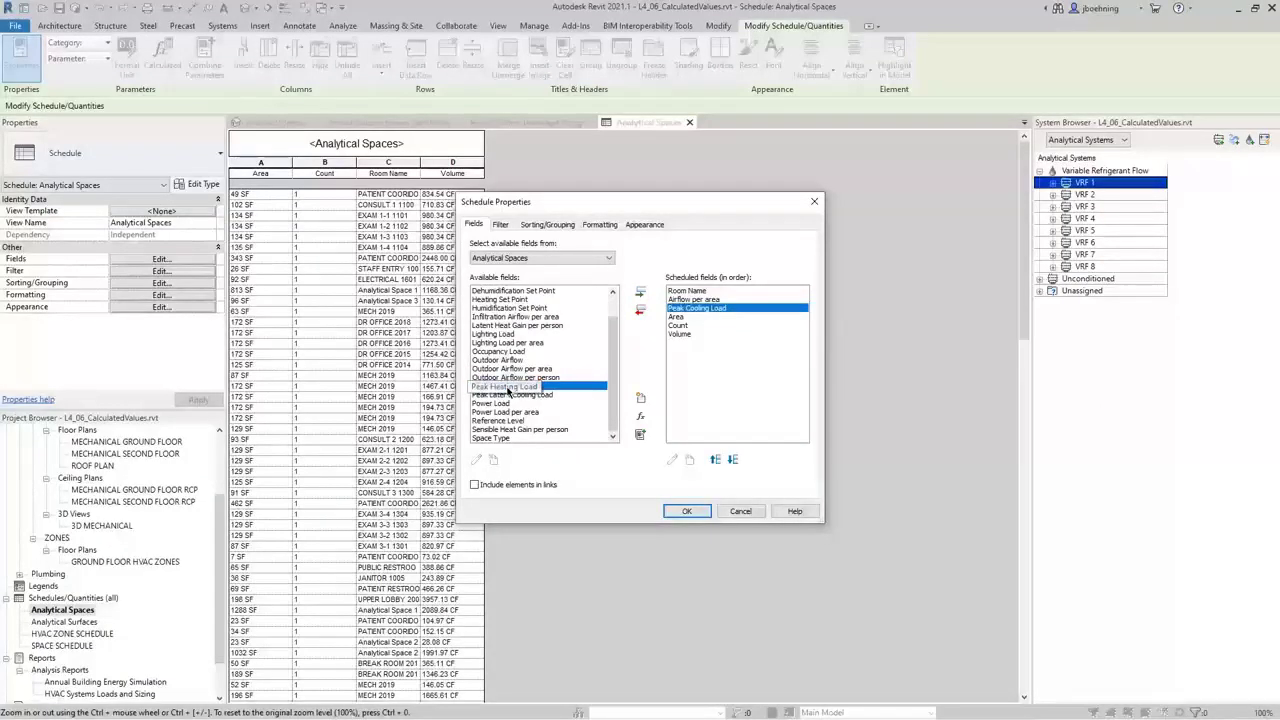
double_click(509, 386)
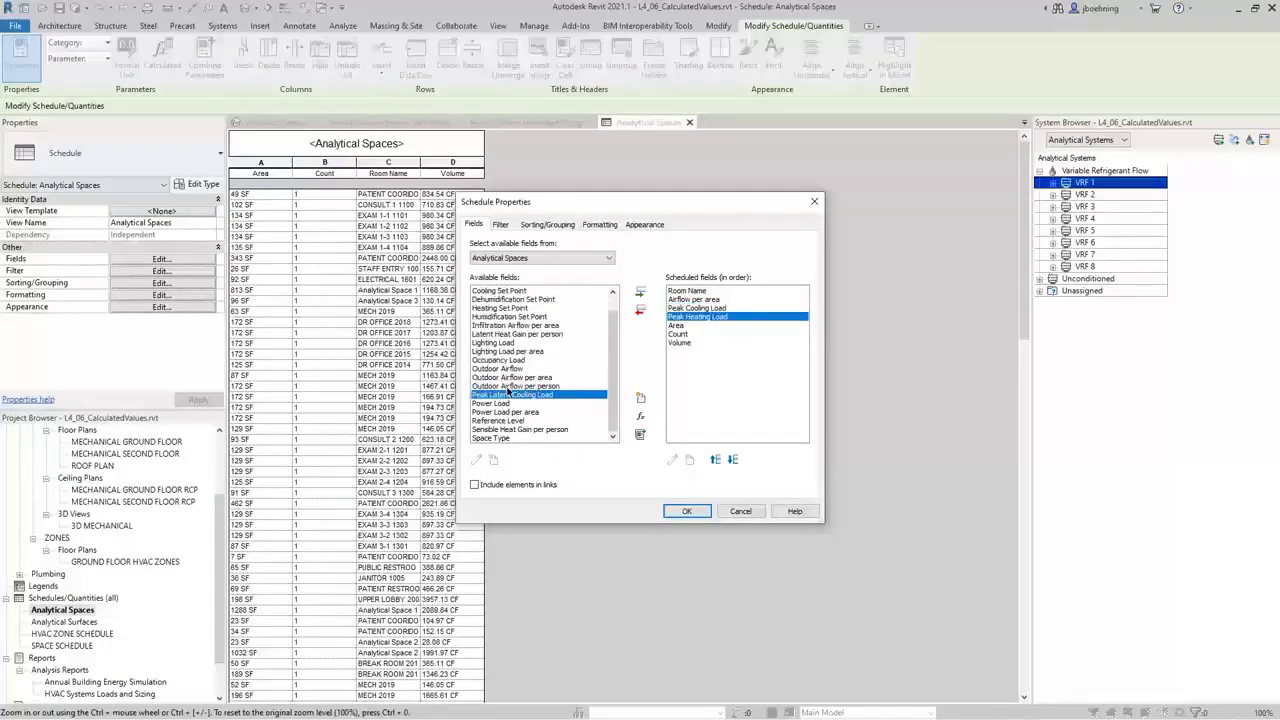
left_click(684, 511)
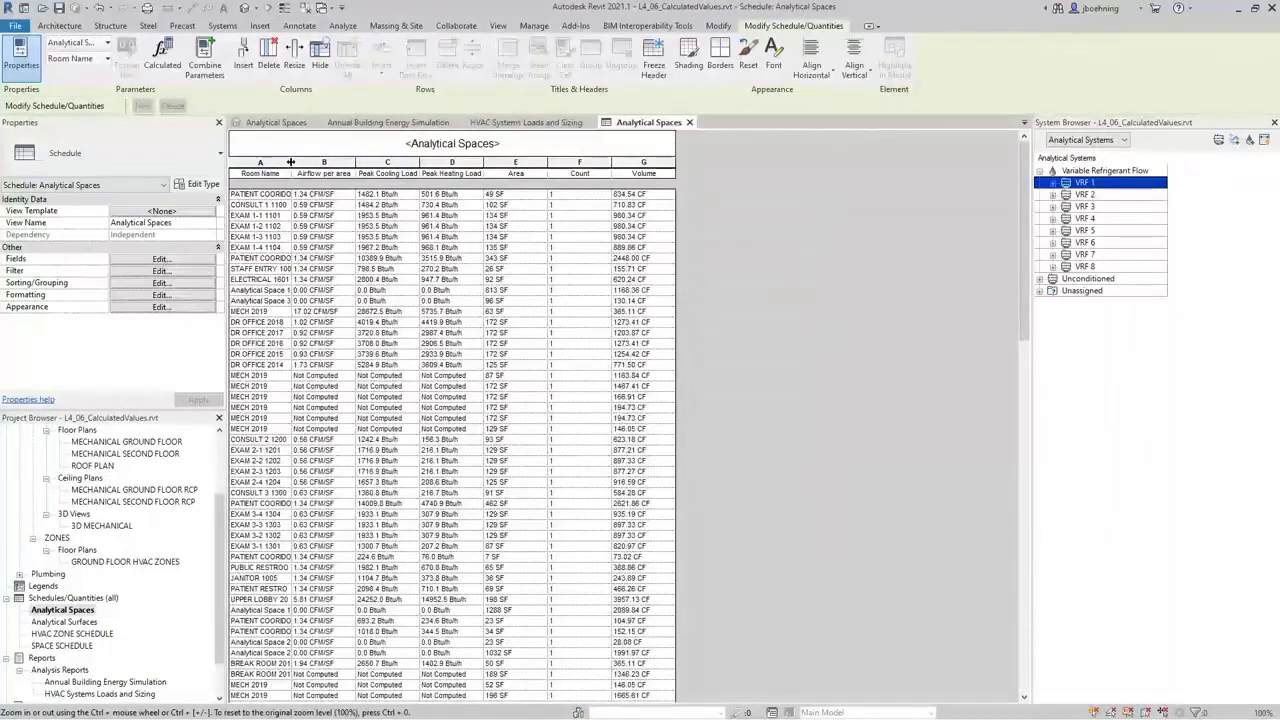
left_click_drag(292, 165, 335, 163)
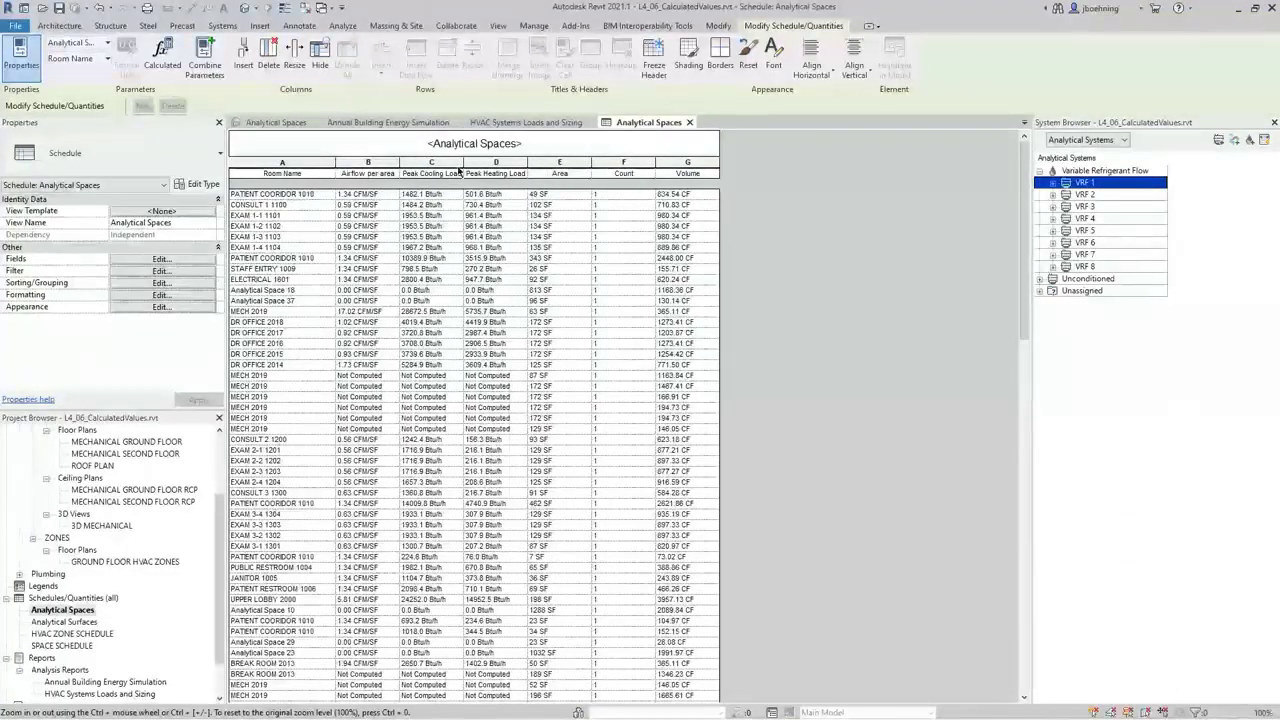
left_click_drag(463, 162, 467, 162)
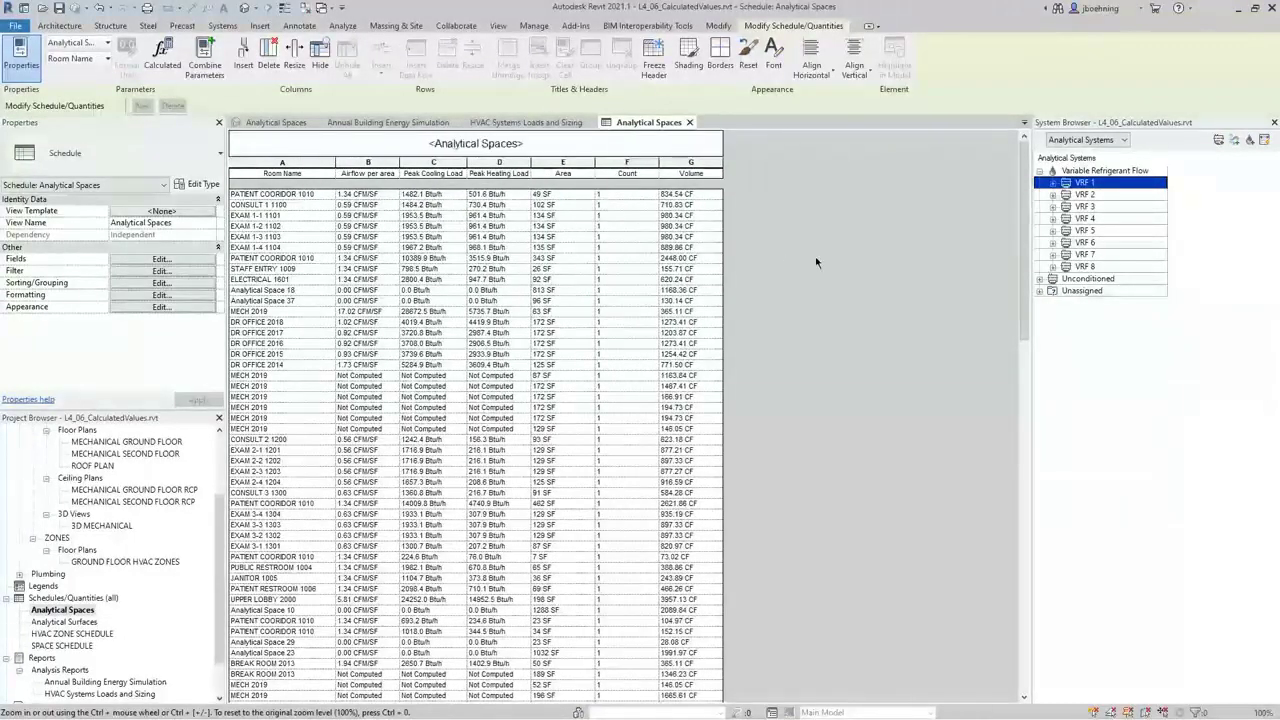